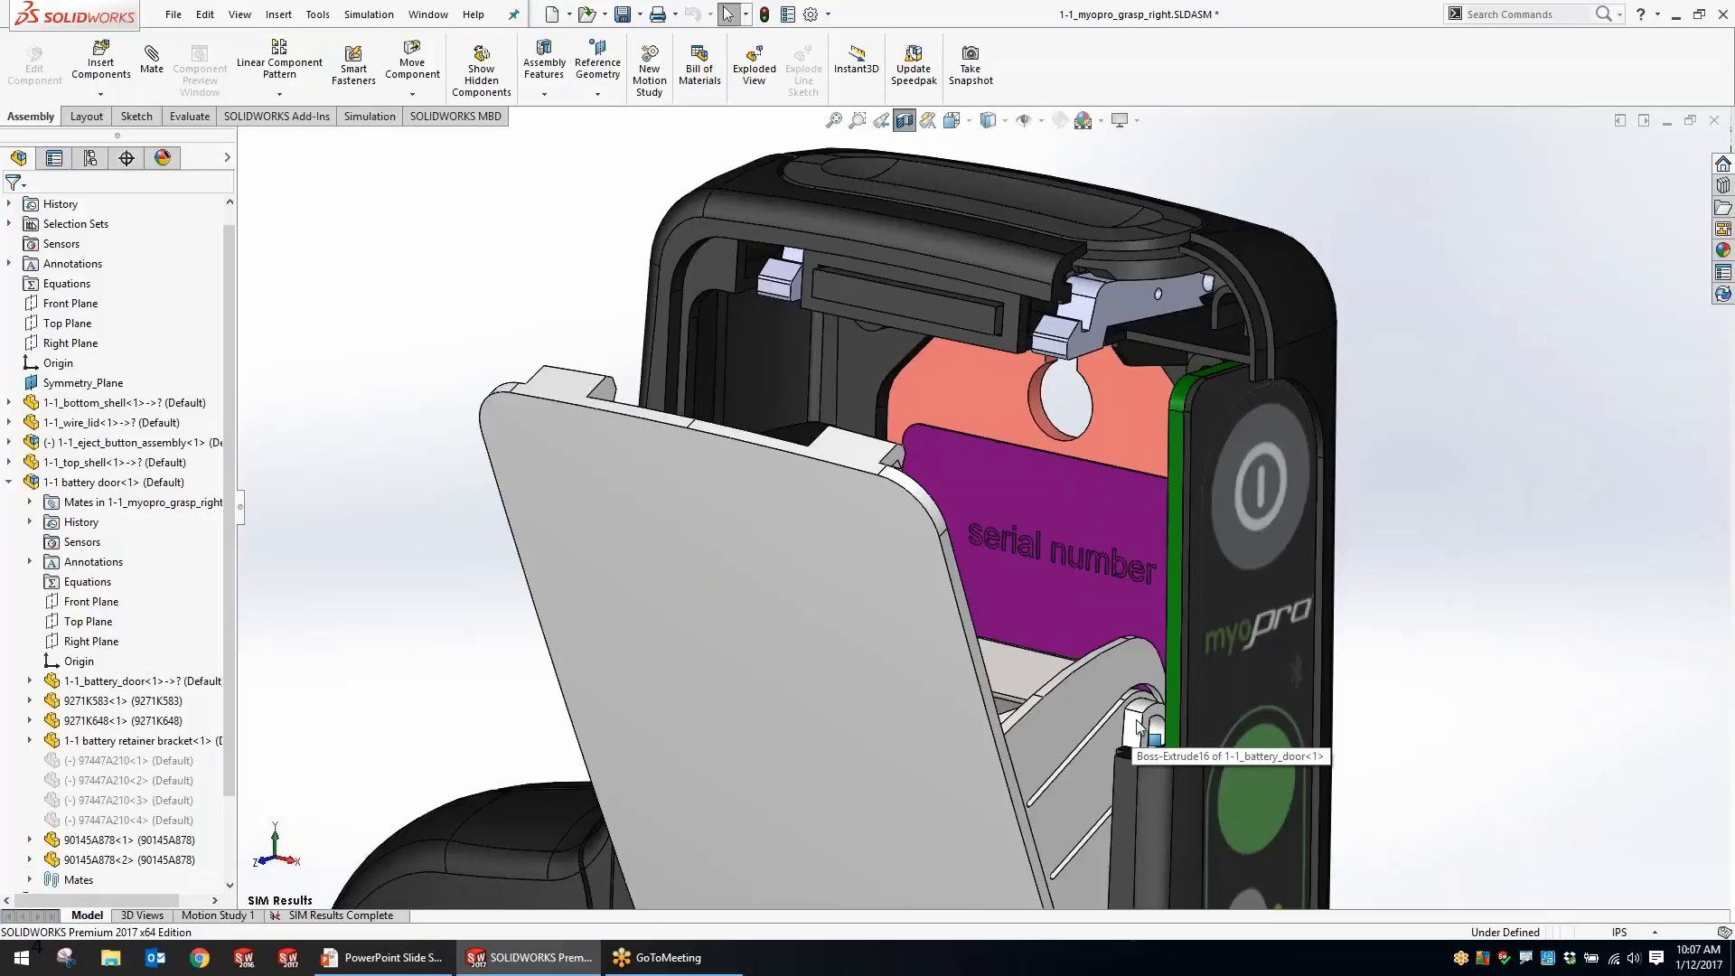
Open the battery door part from the assembly in its own window.
middle_drag(1141, 721, 1160, 755)
scroll(1160, 755, down, 3)
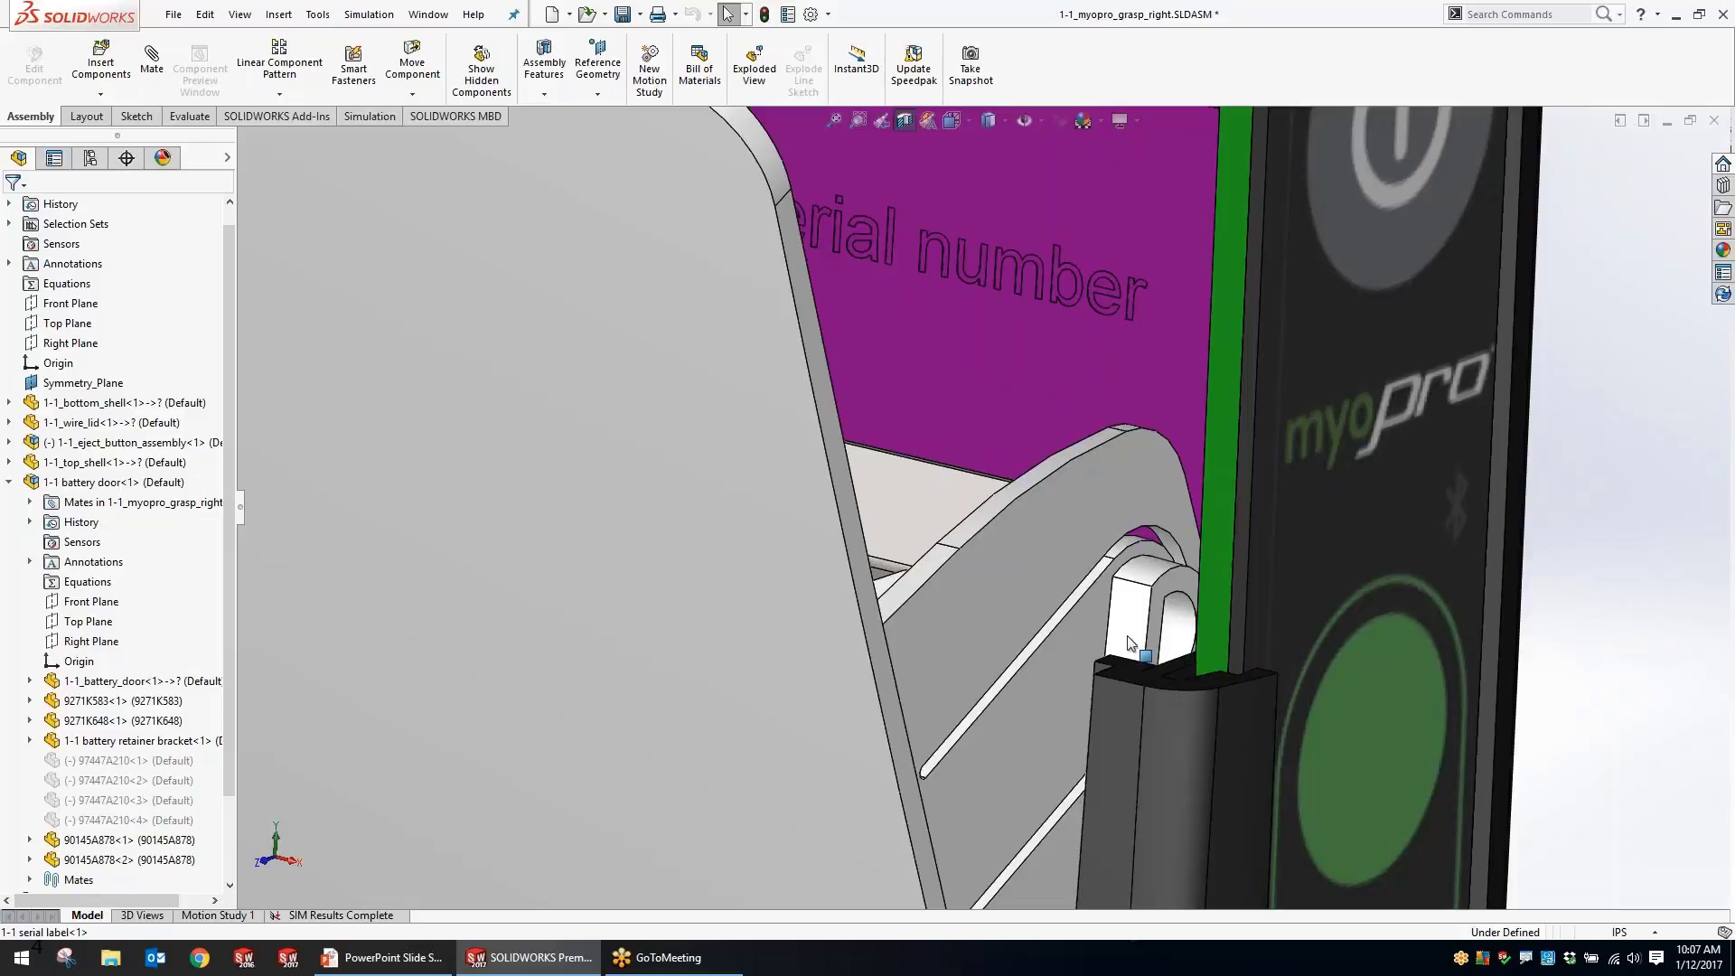
click(757, 470)
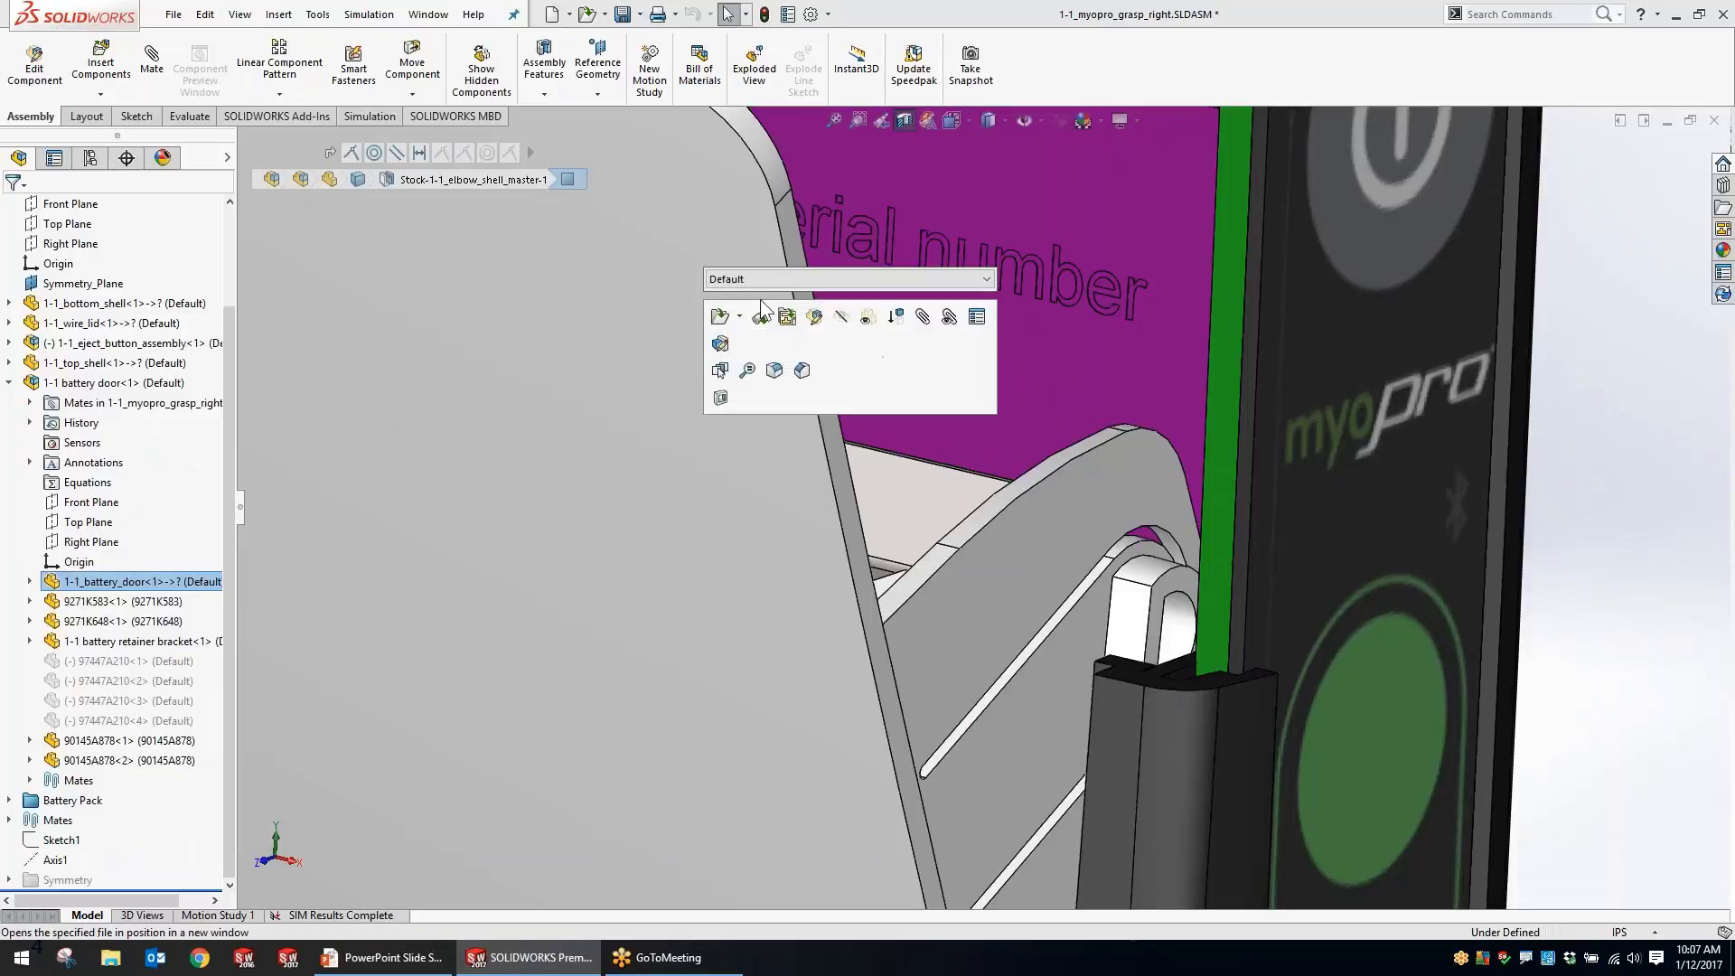
click(718, 316)
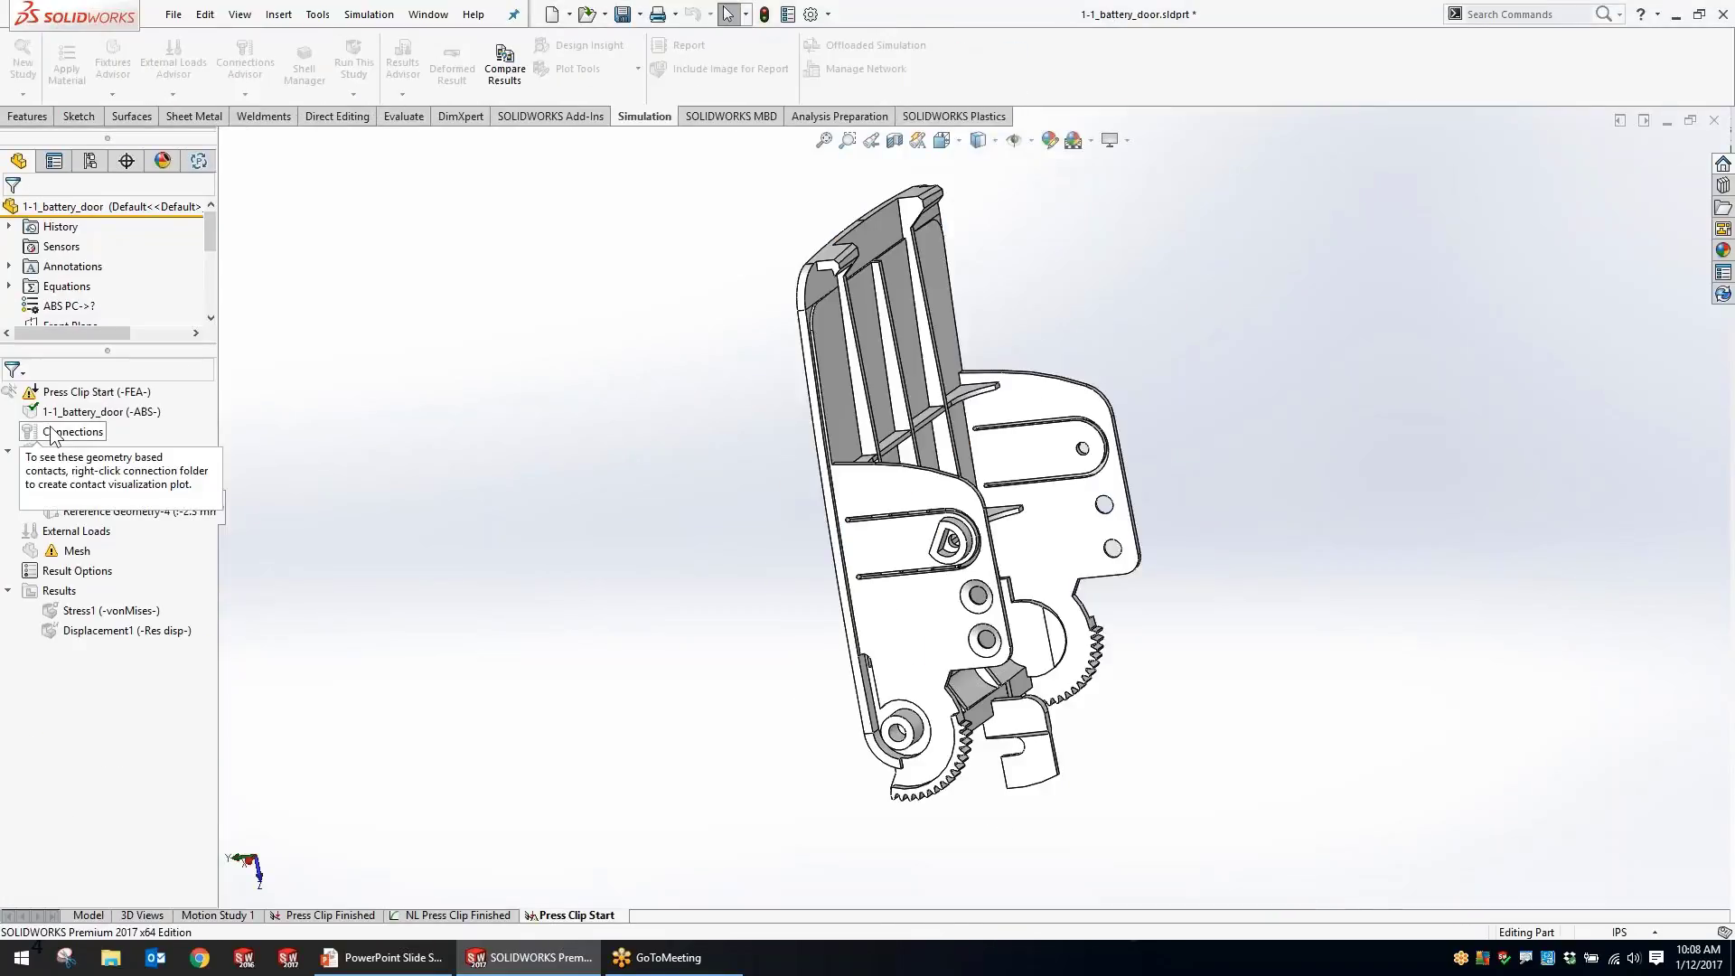
Activate the SOLIDWORKS configuration linked to the Press Clip Start study.
right_click(77, 433)
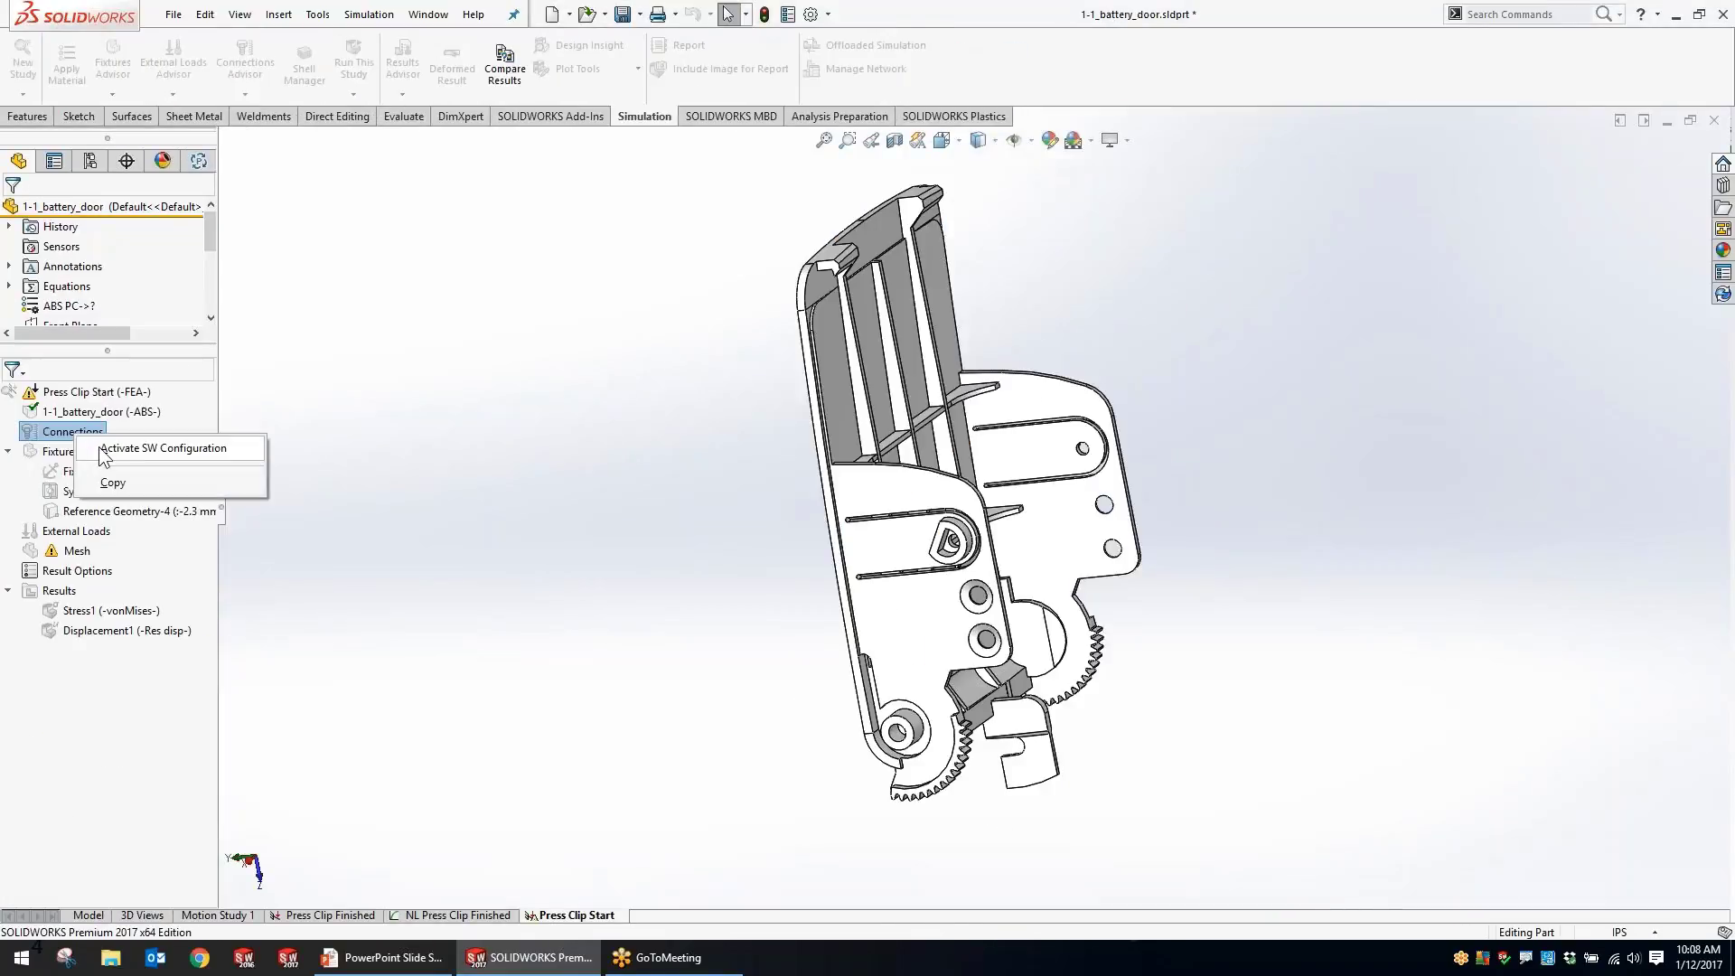
click(135, 448)
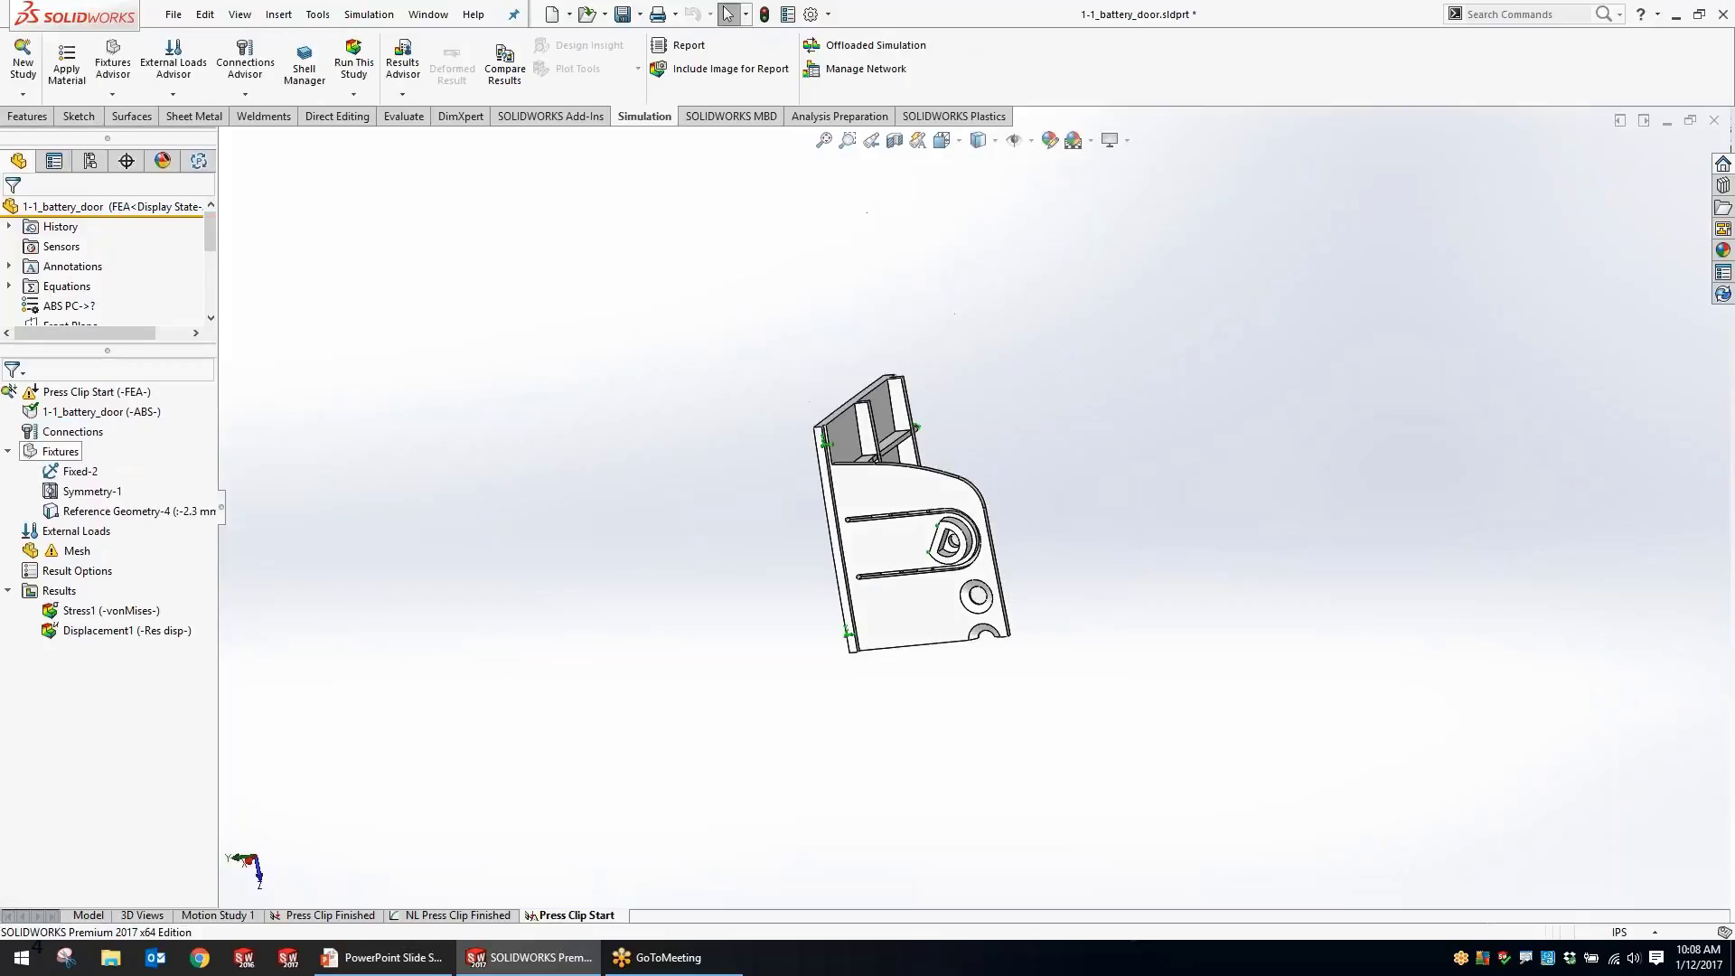
scroll(917, 510, down, 5)
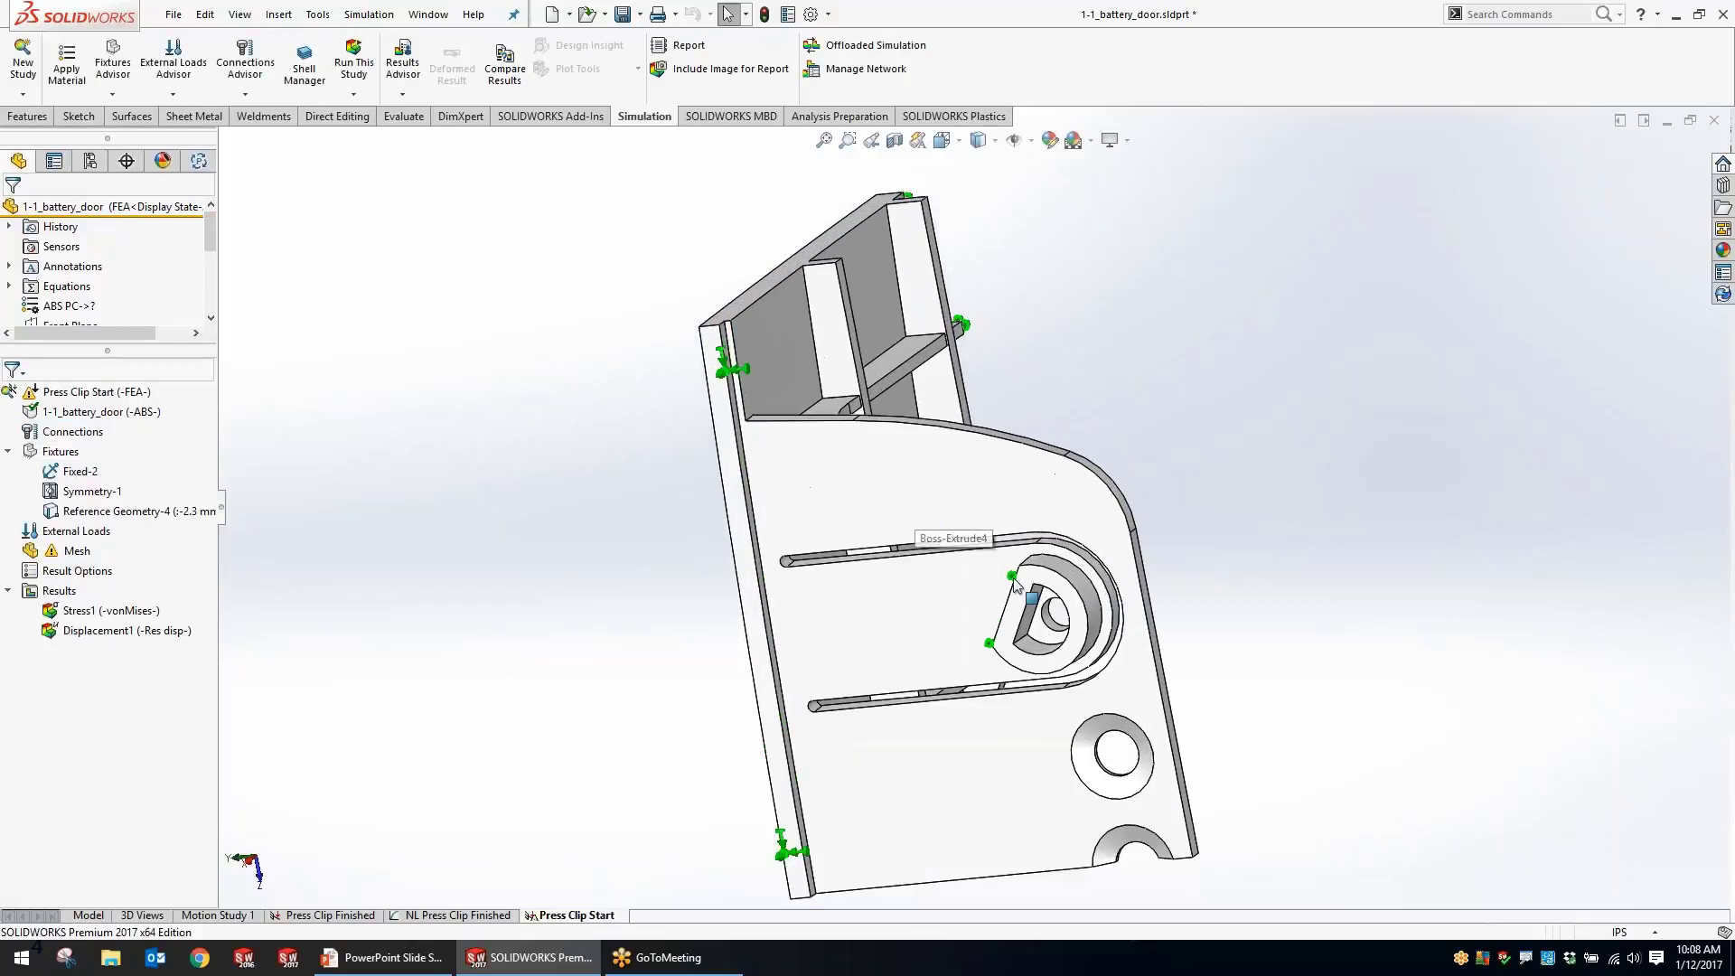
middle_drag(1075, 638, 957, 582)
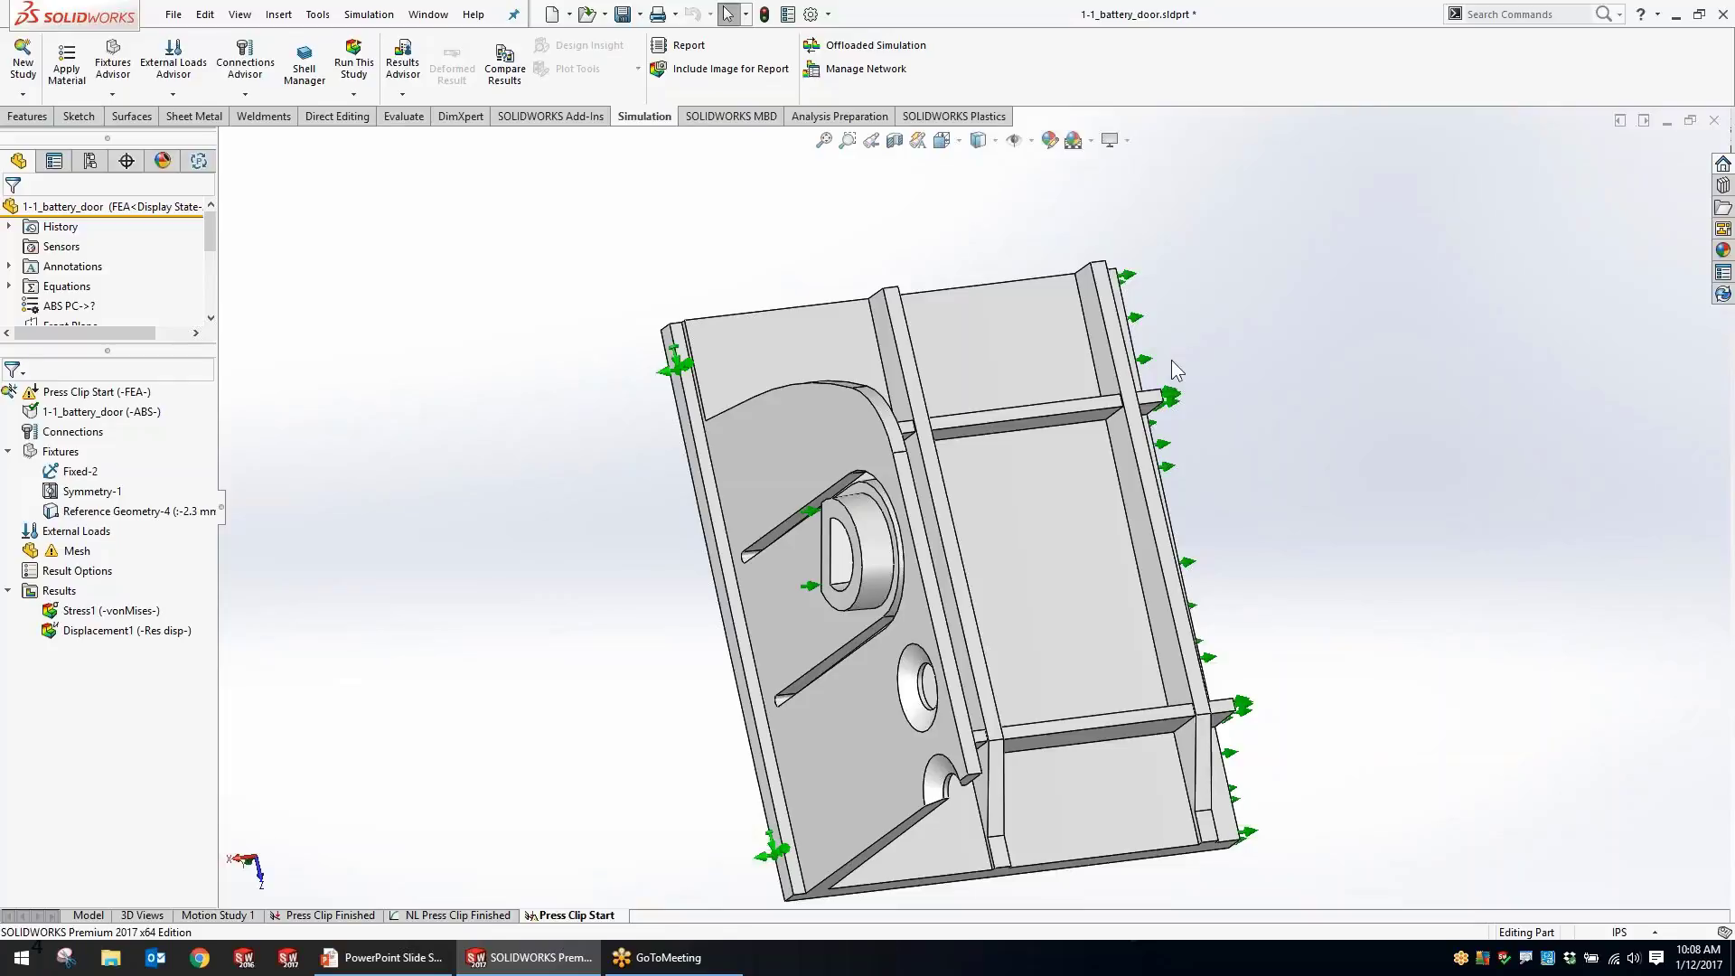
Examine the ABS battery door body and the faces held by the Fixed-2 and Symmetry-1 fixtures.
click(82, 412)
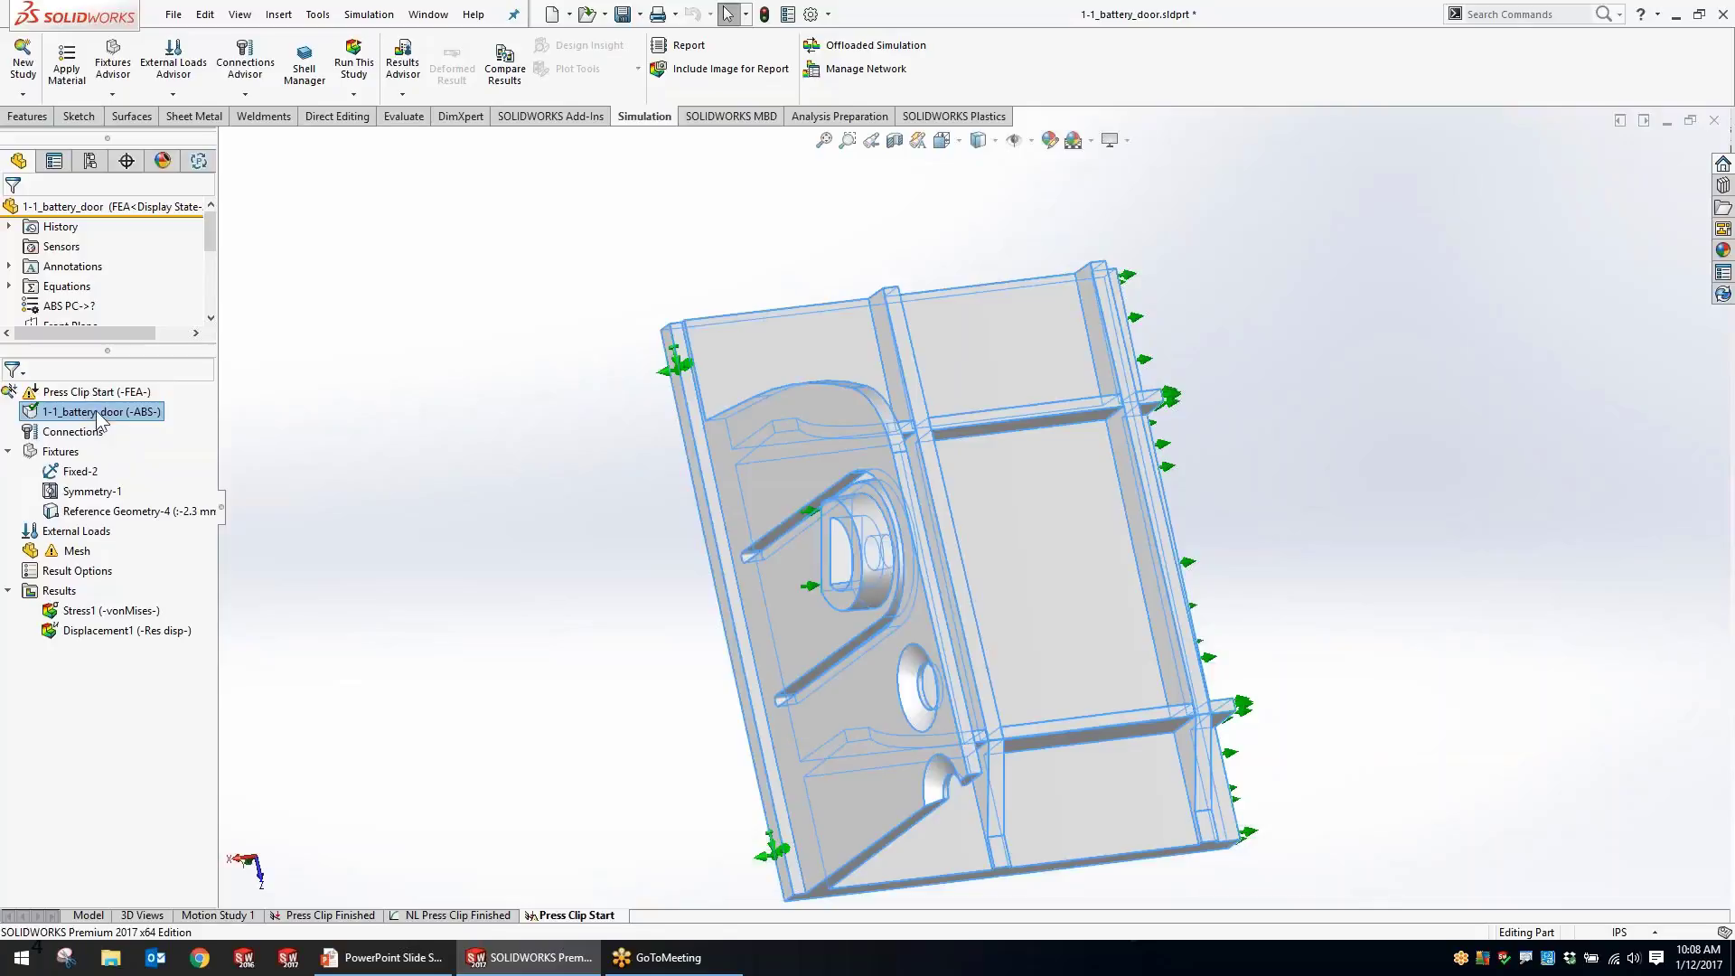
click(72, 470)
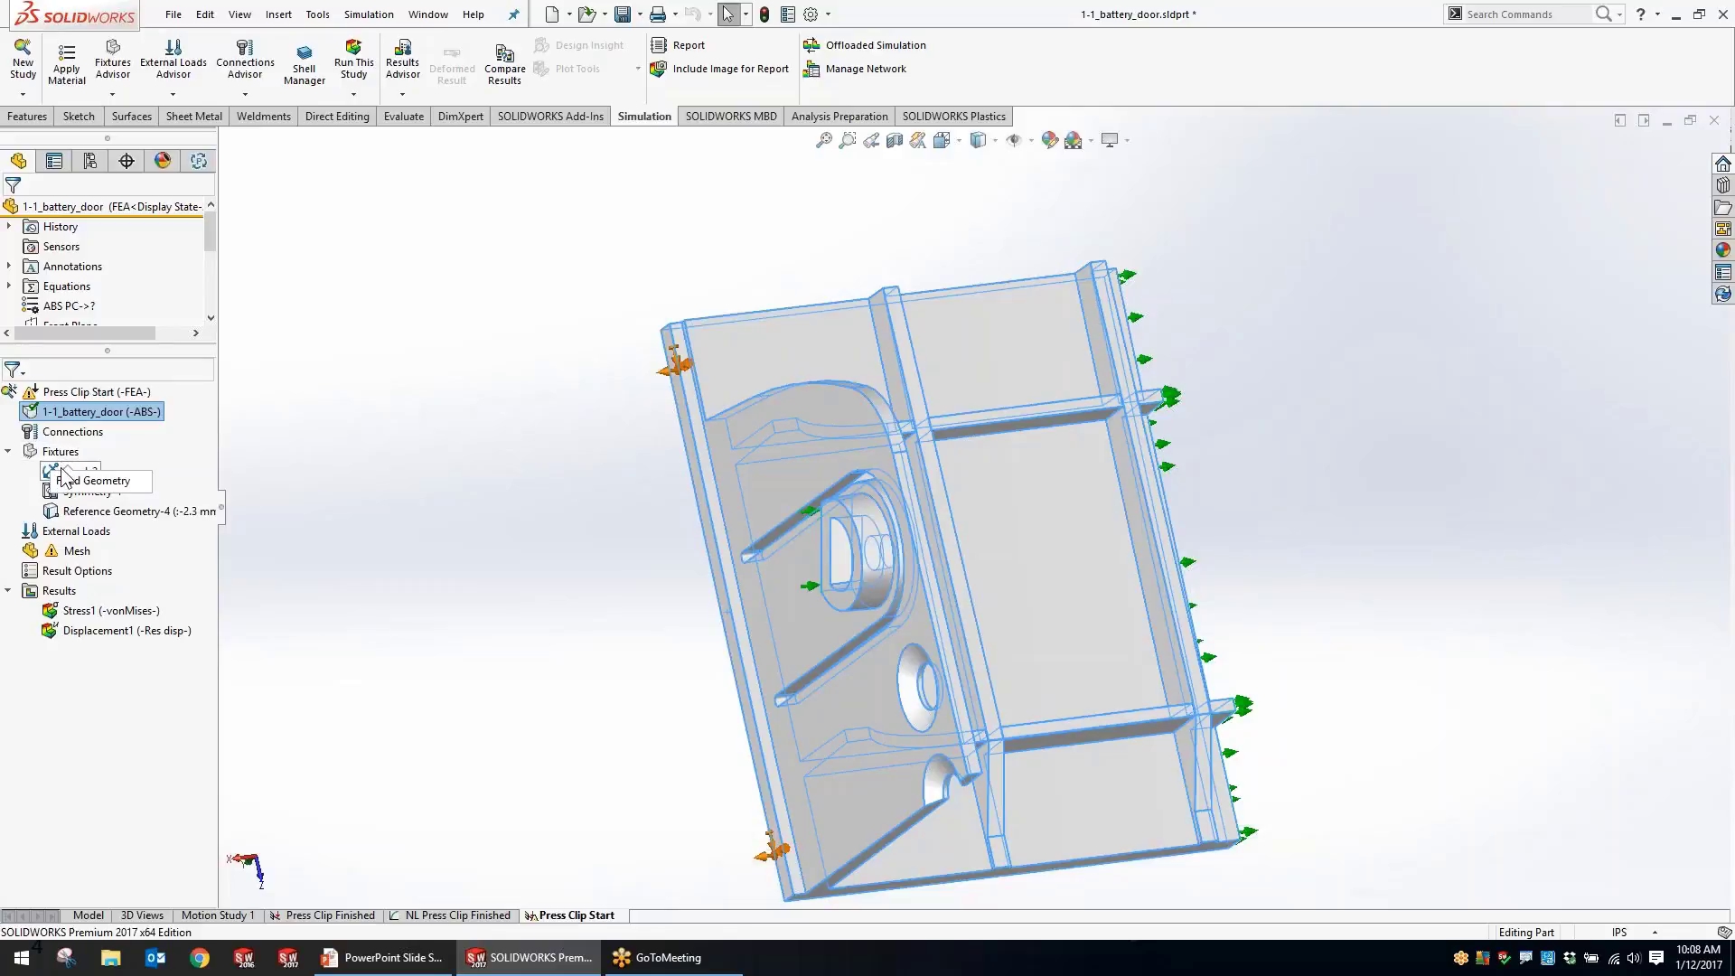
middle_drag(387, 403, 449, 401)
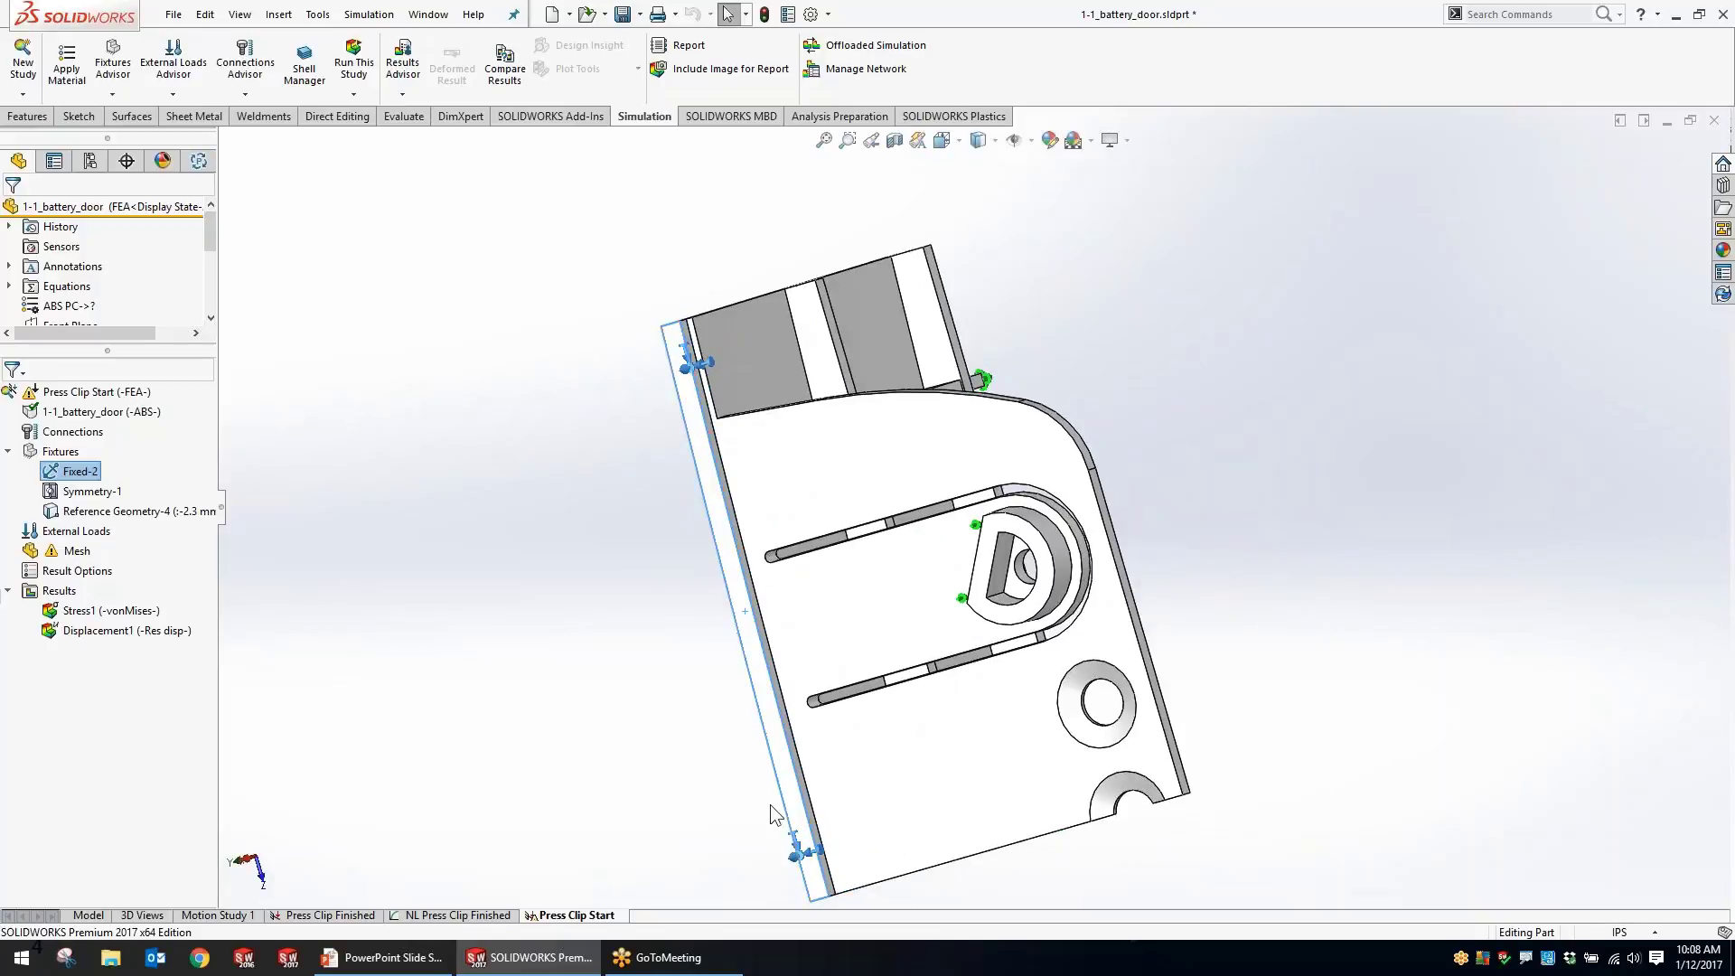
click(78, 470)
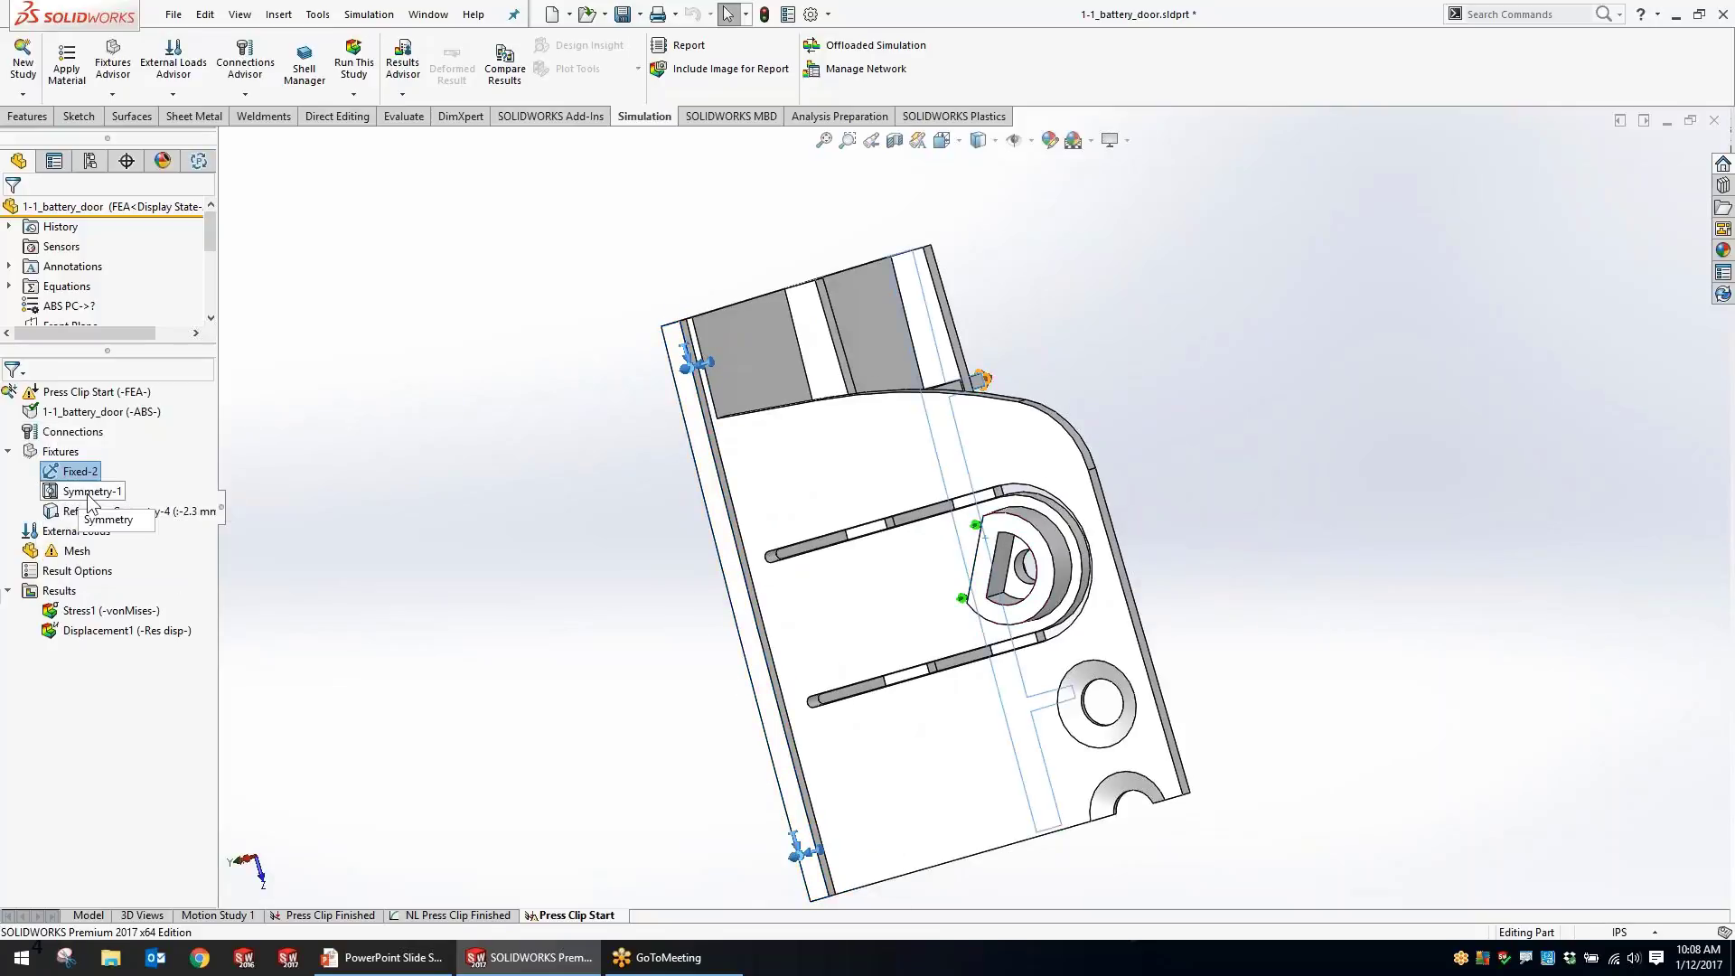
click(90, 492)
middle_drag(379, 456, 1052, 361)
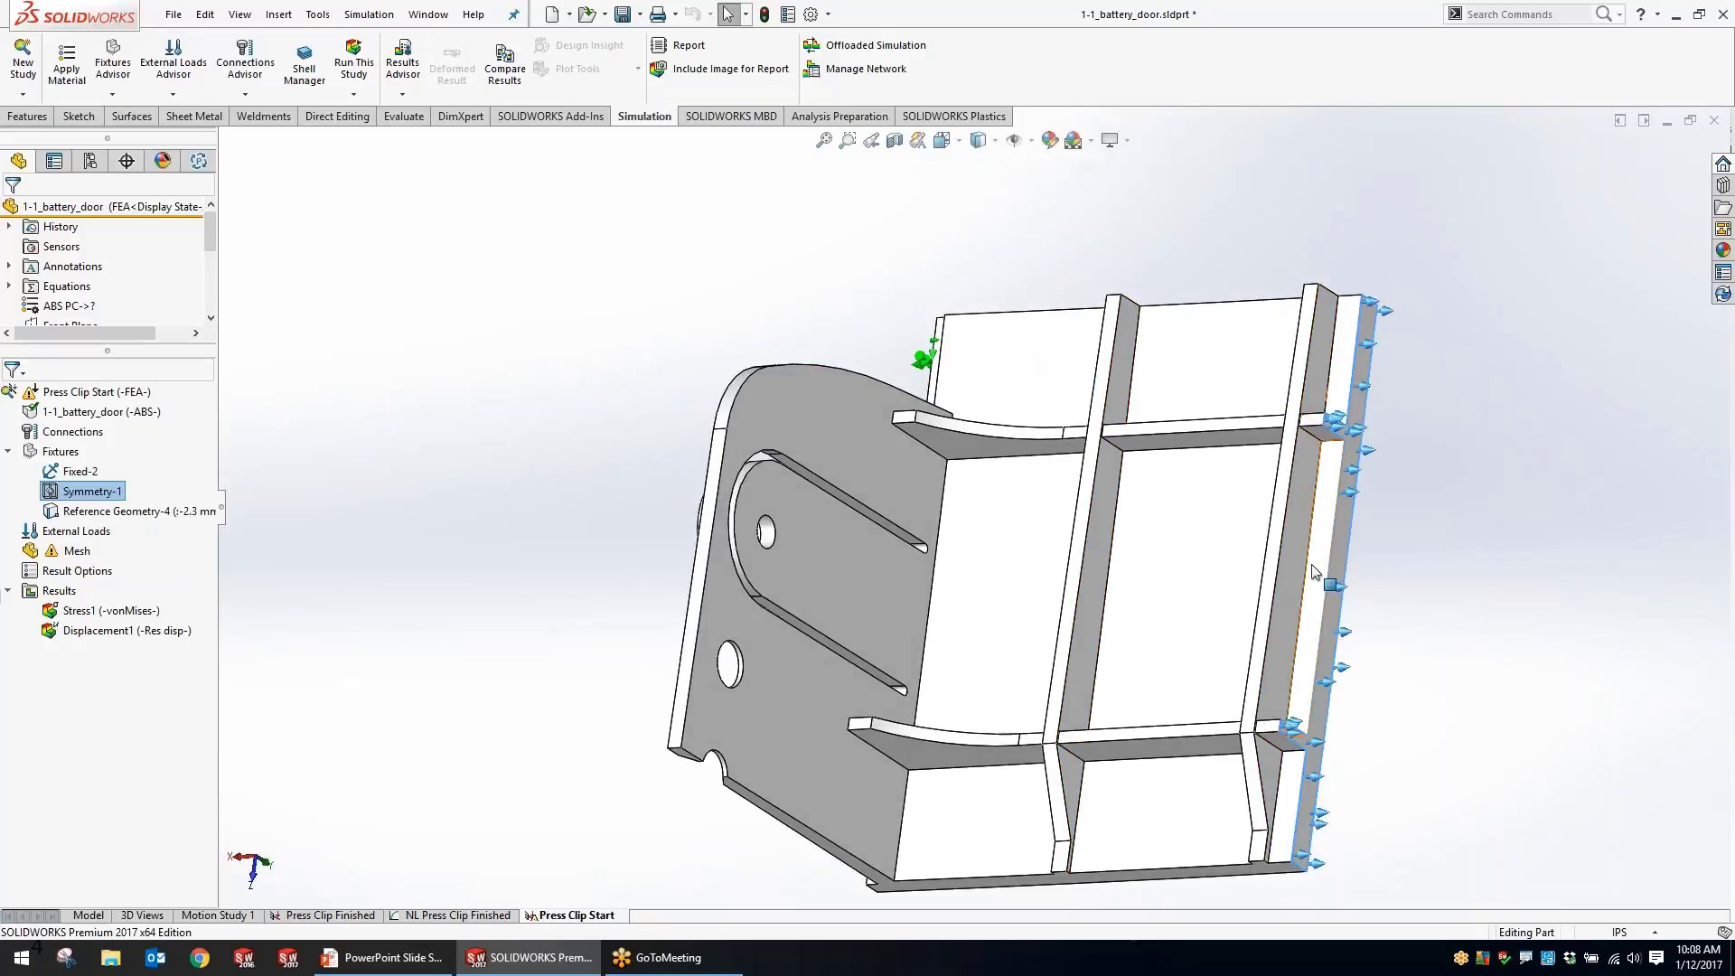
middle_drag(1315, 571, 1426, 623)
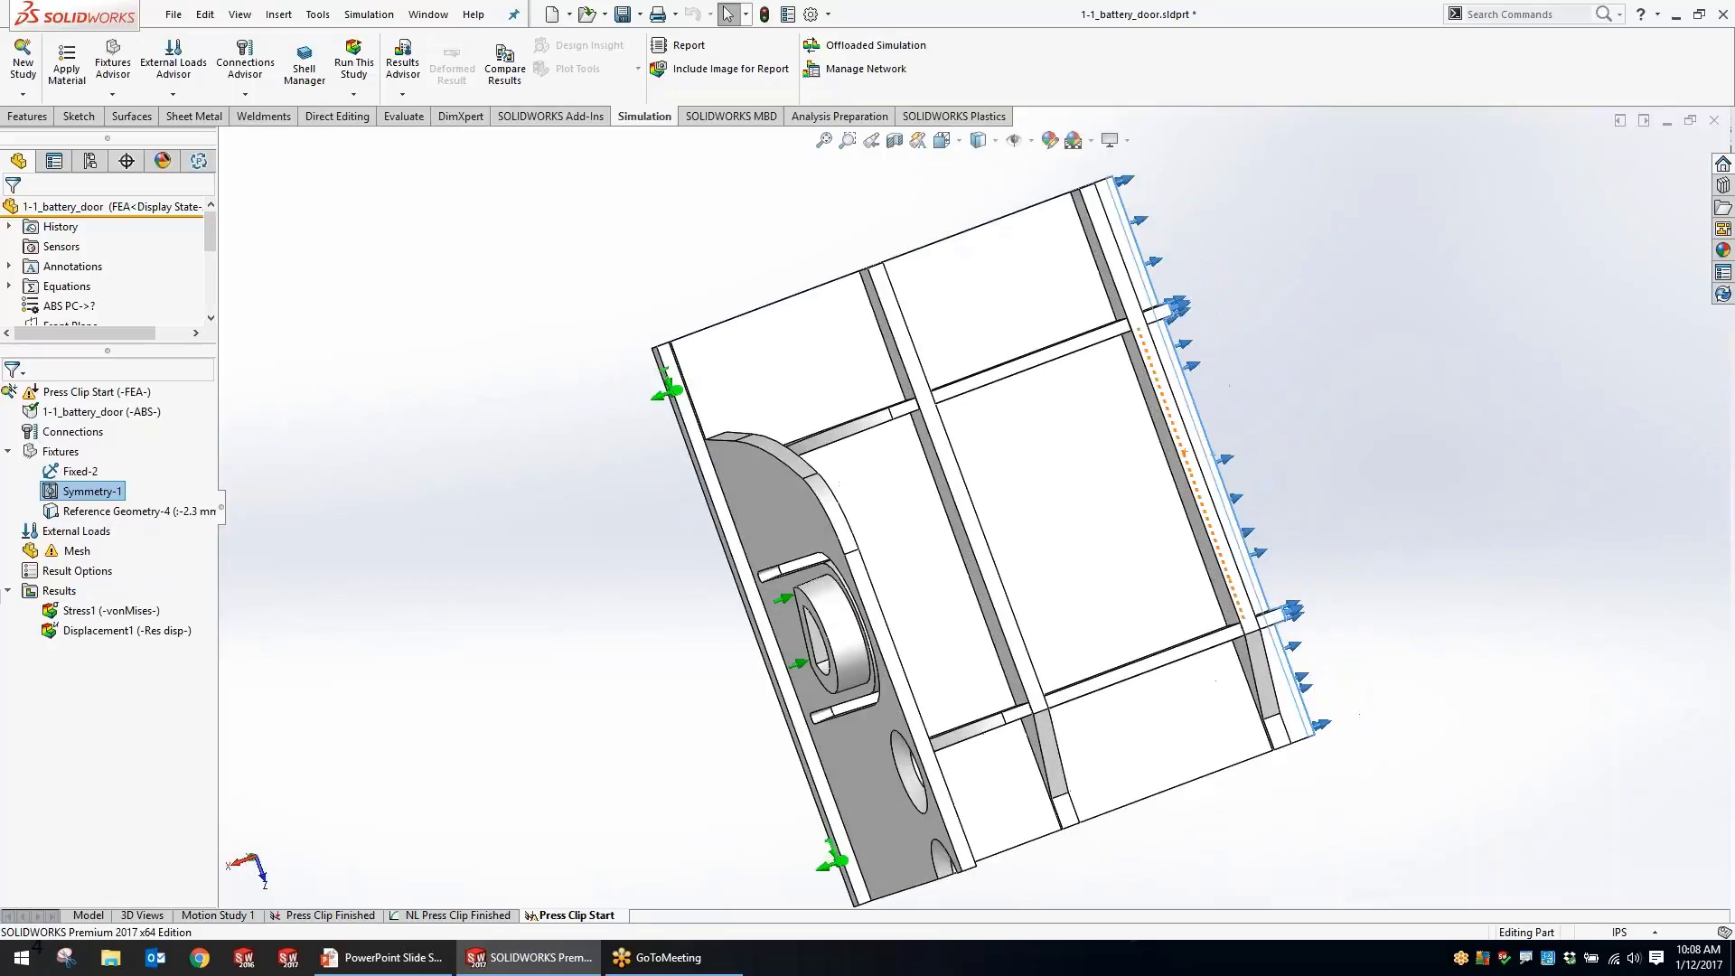
Examine the Reference Geometry-4 fixture that applies the prescribed displacement to the edge of the clip's boss.
click(135, 511)
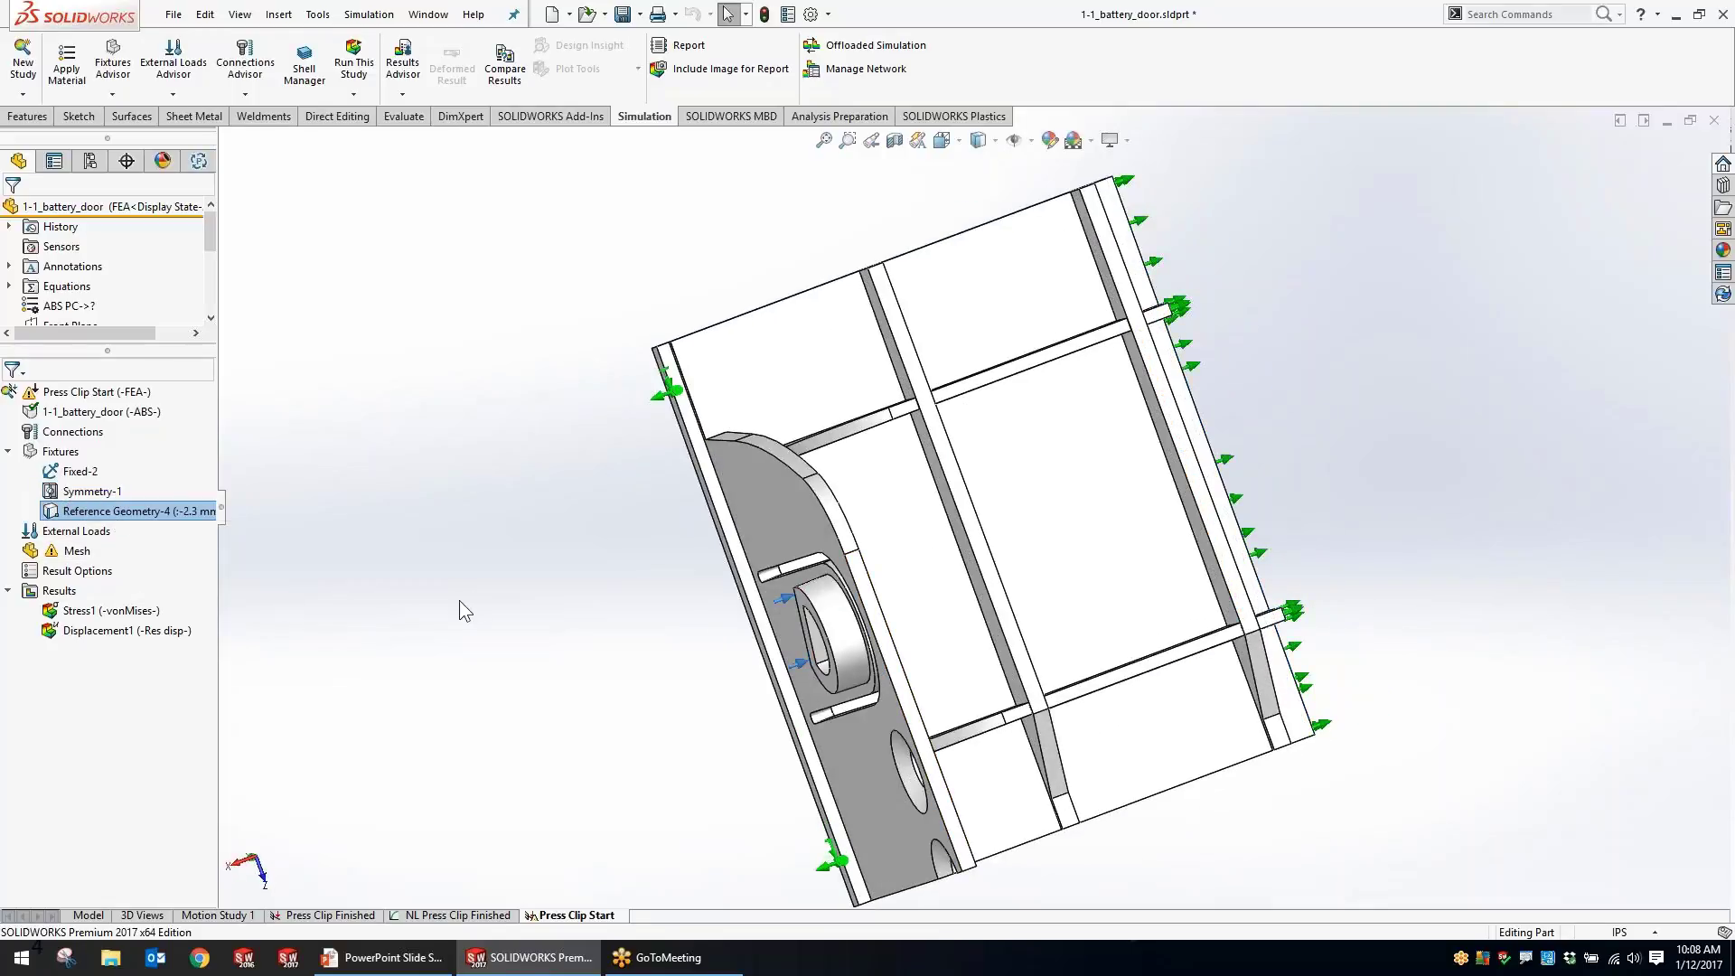
middle_drag(489, 574, 857, 679)
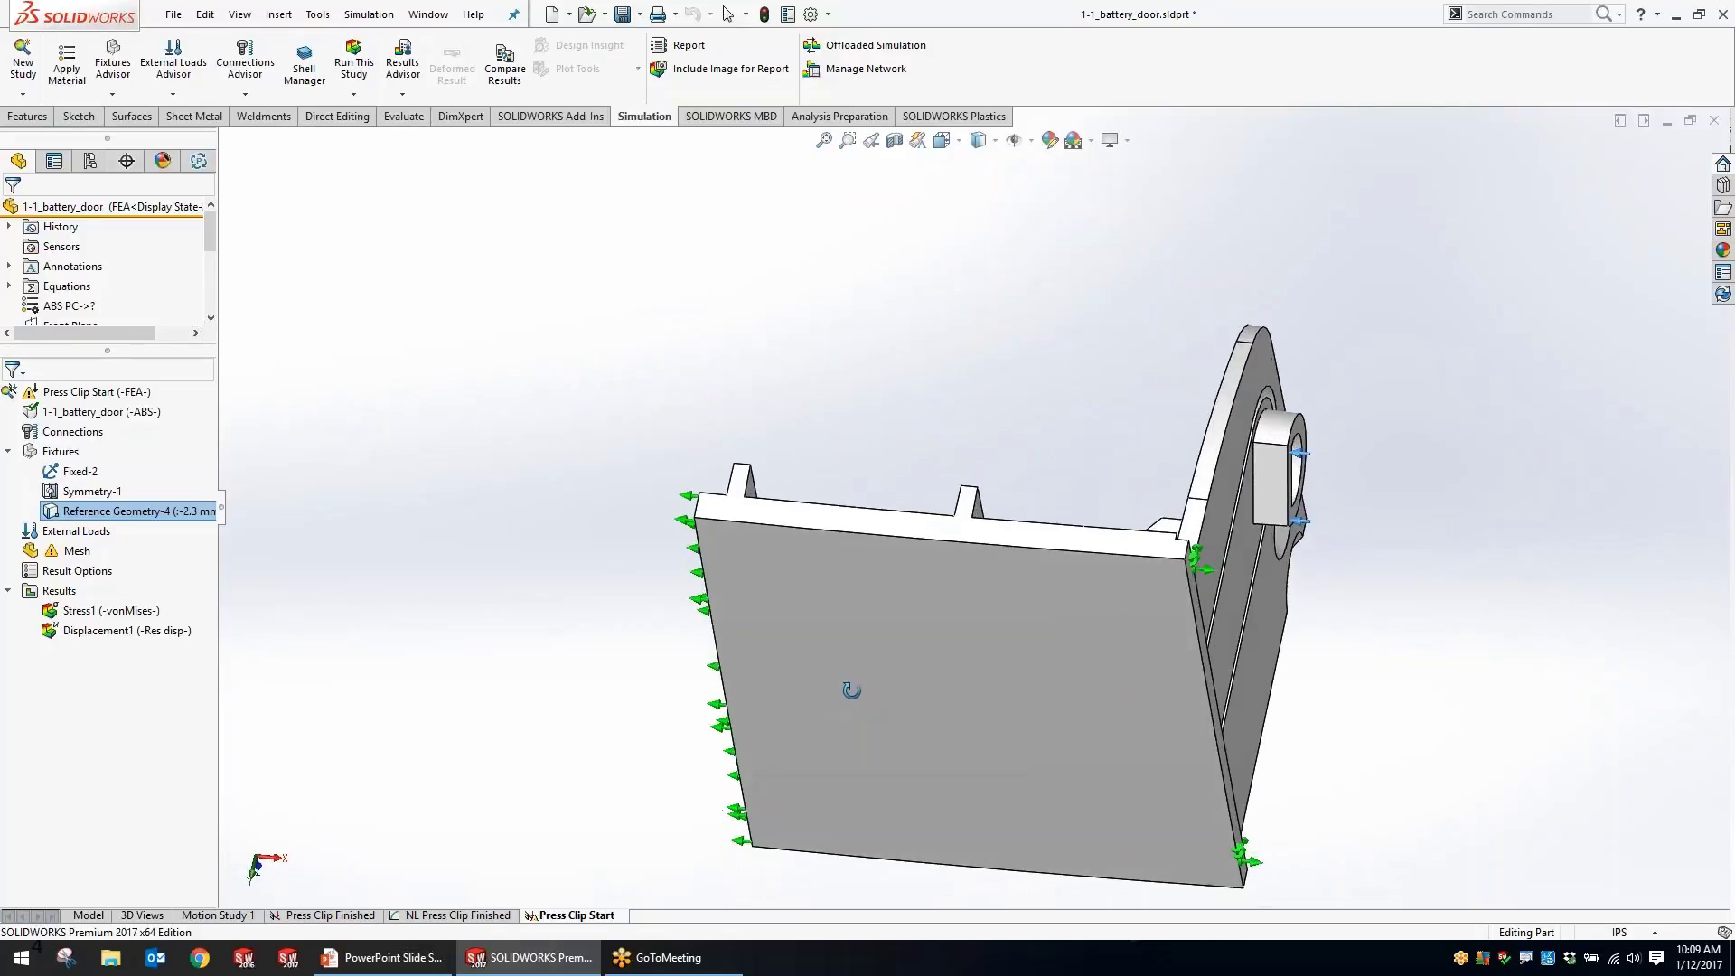
scroll(1337, 491, down, 4)
scroll(1176, 443, down, 2)
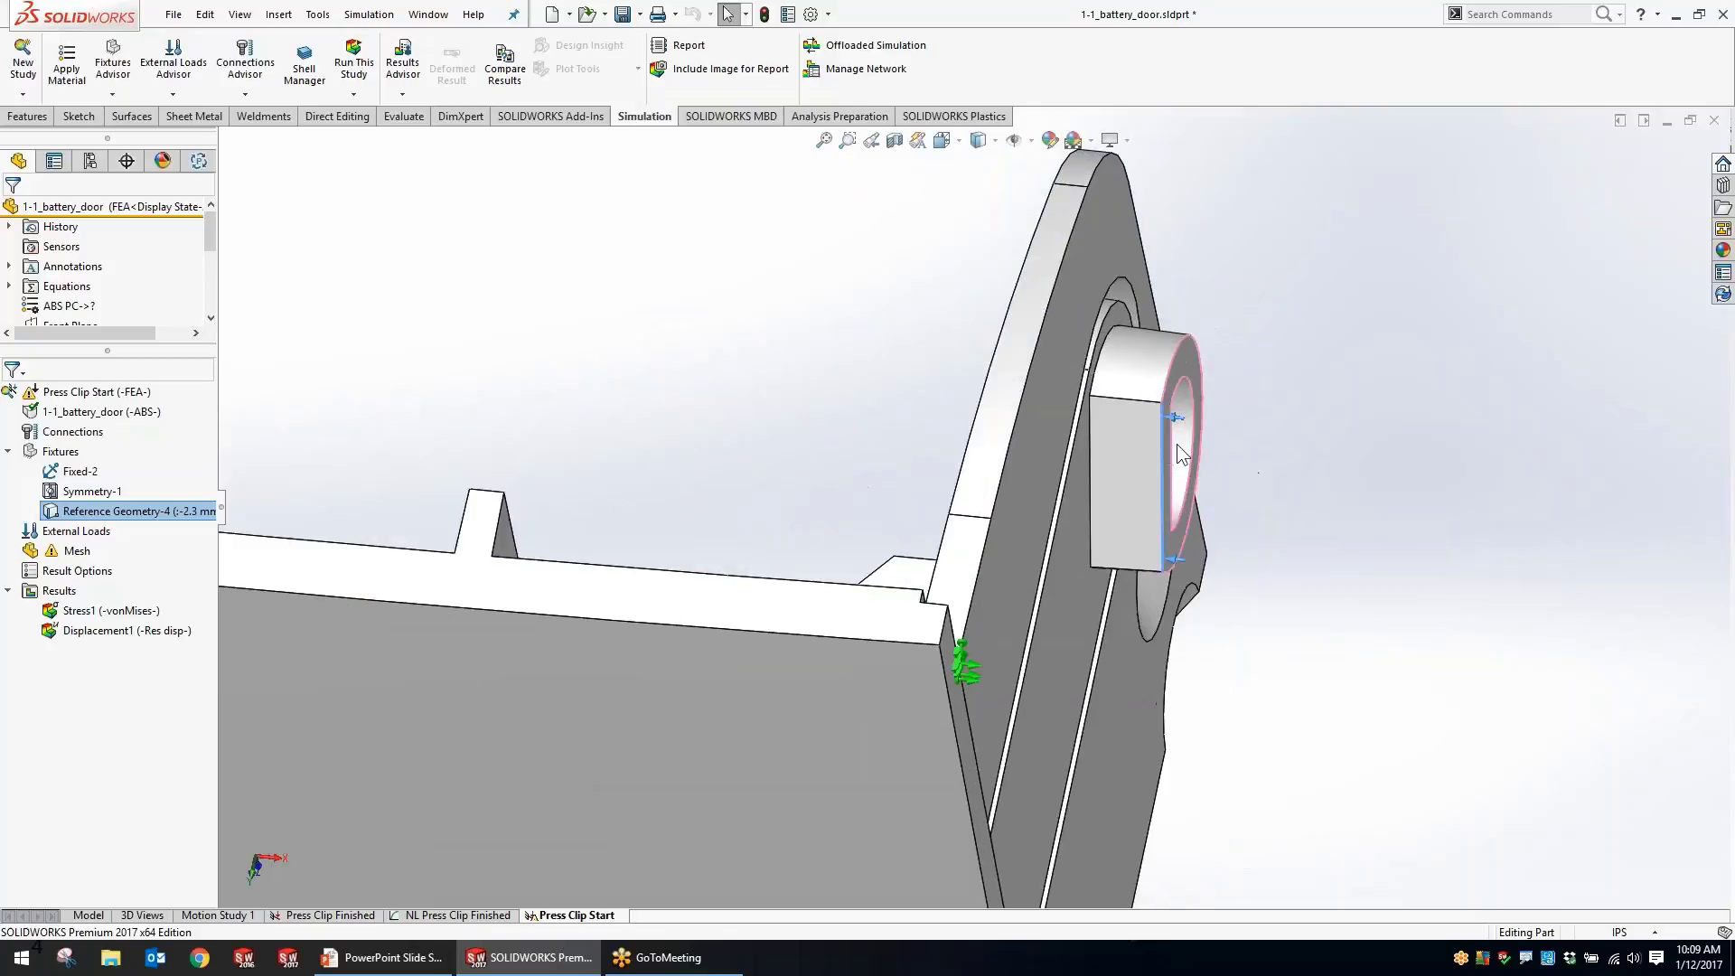
scroll(1162, 443, down, 3)
middle_drag(1162, 442, 985, 402)
scroll(978, 400, up, 8)
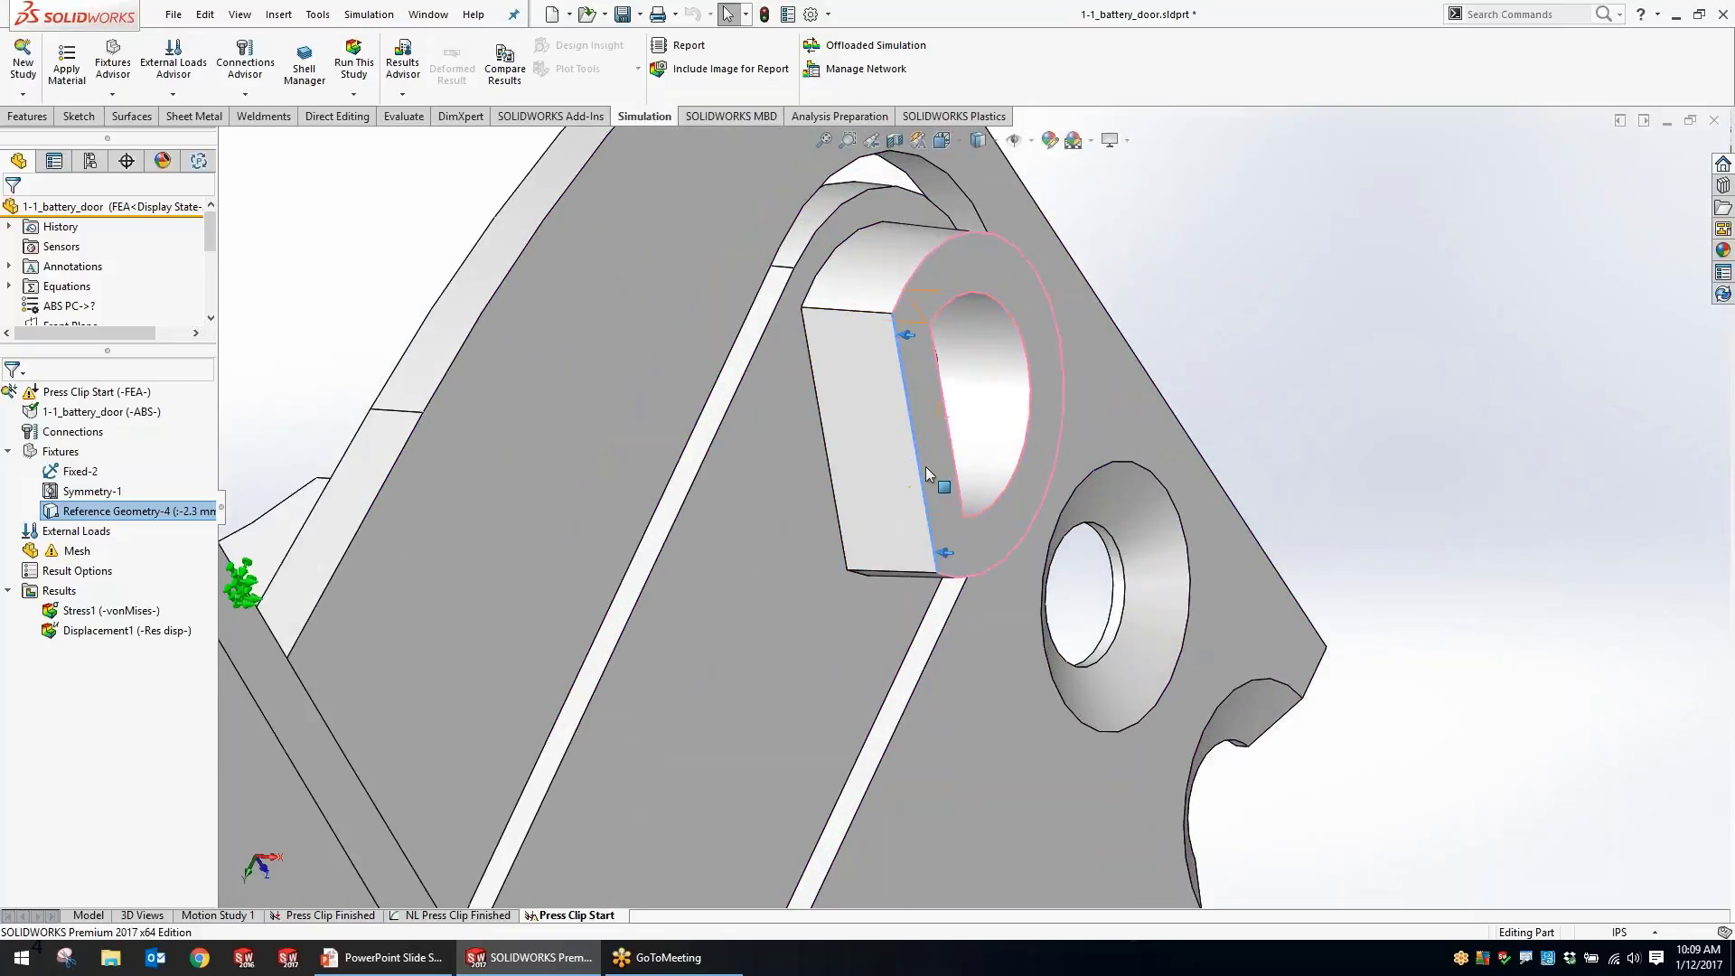
middle_drag(931, 520, 899, 620)
scroll(900, 619, up, 3)
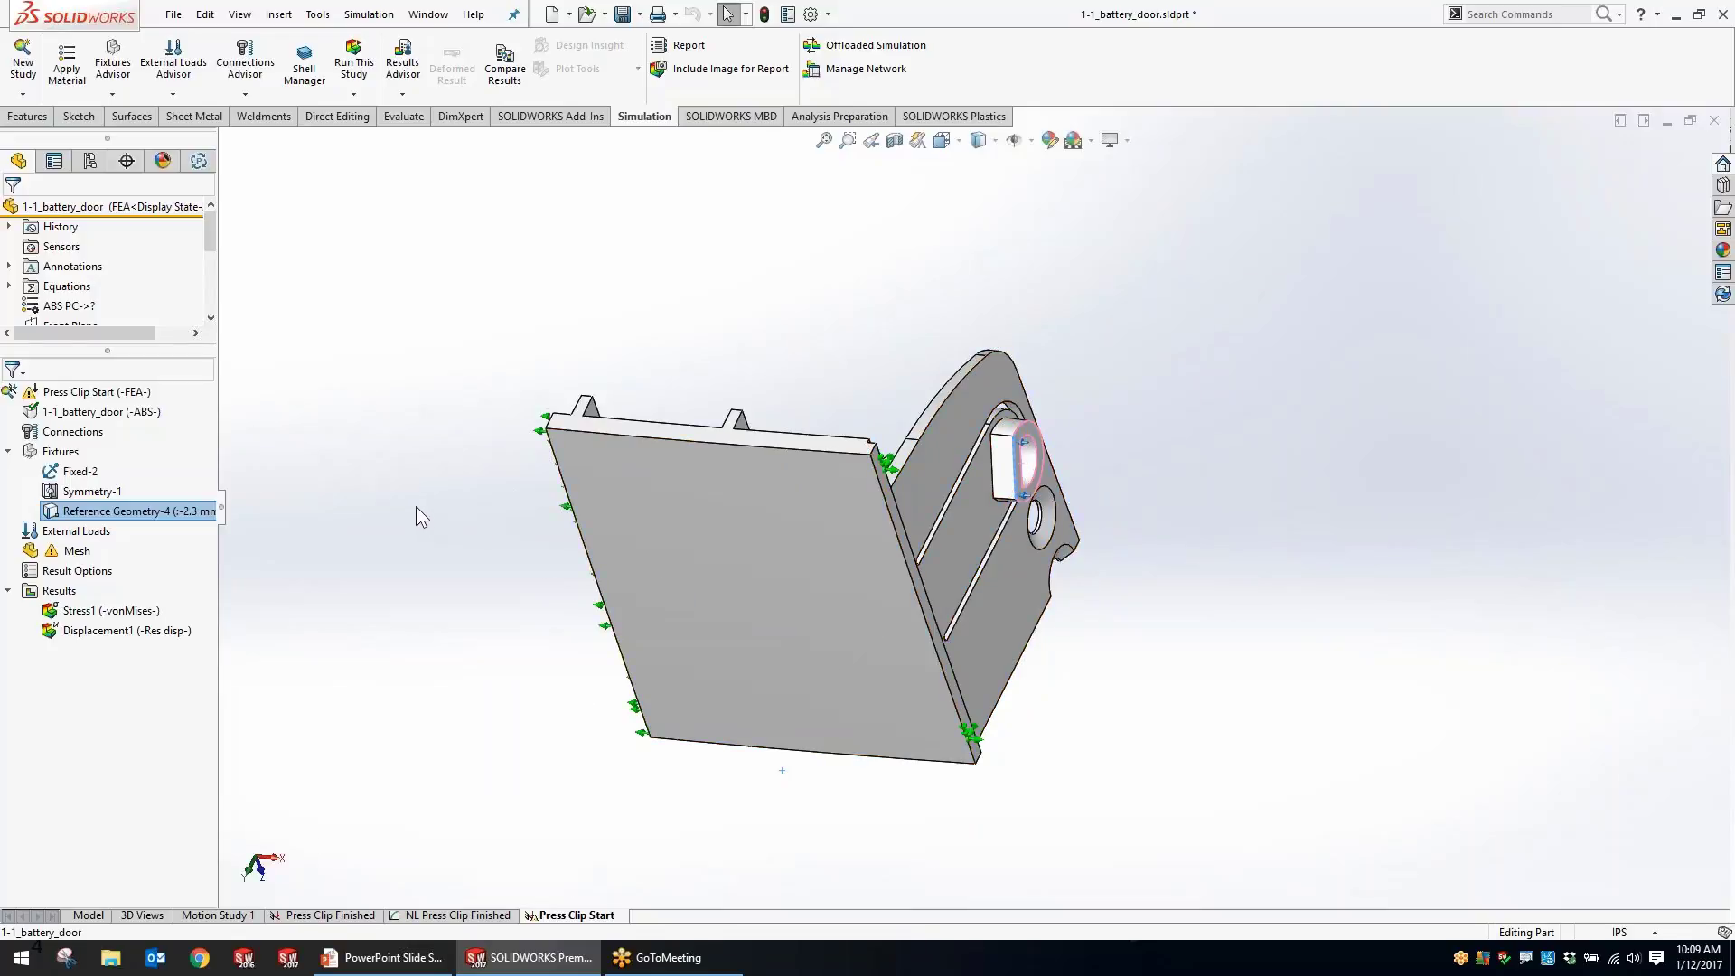
click(431, 296)
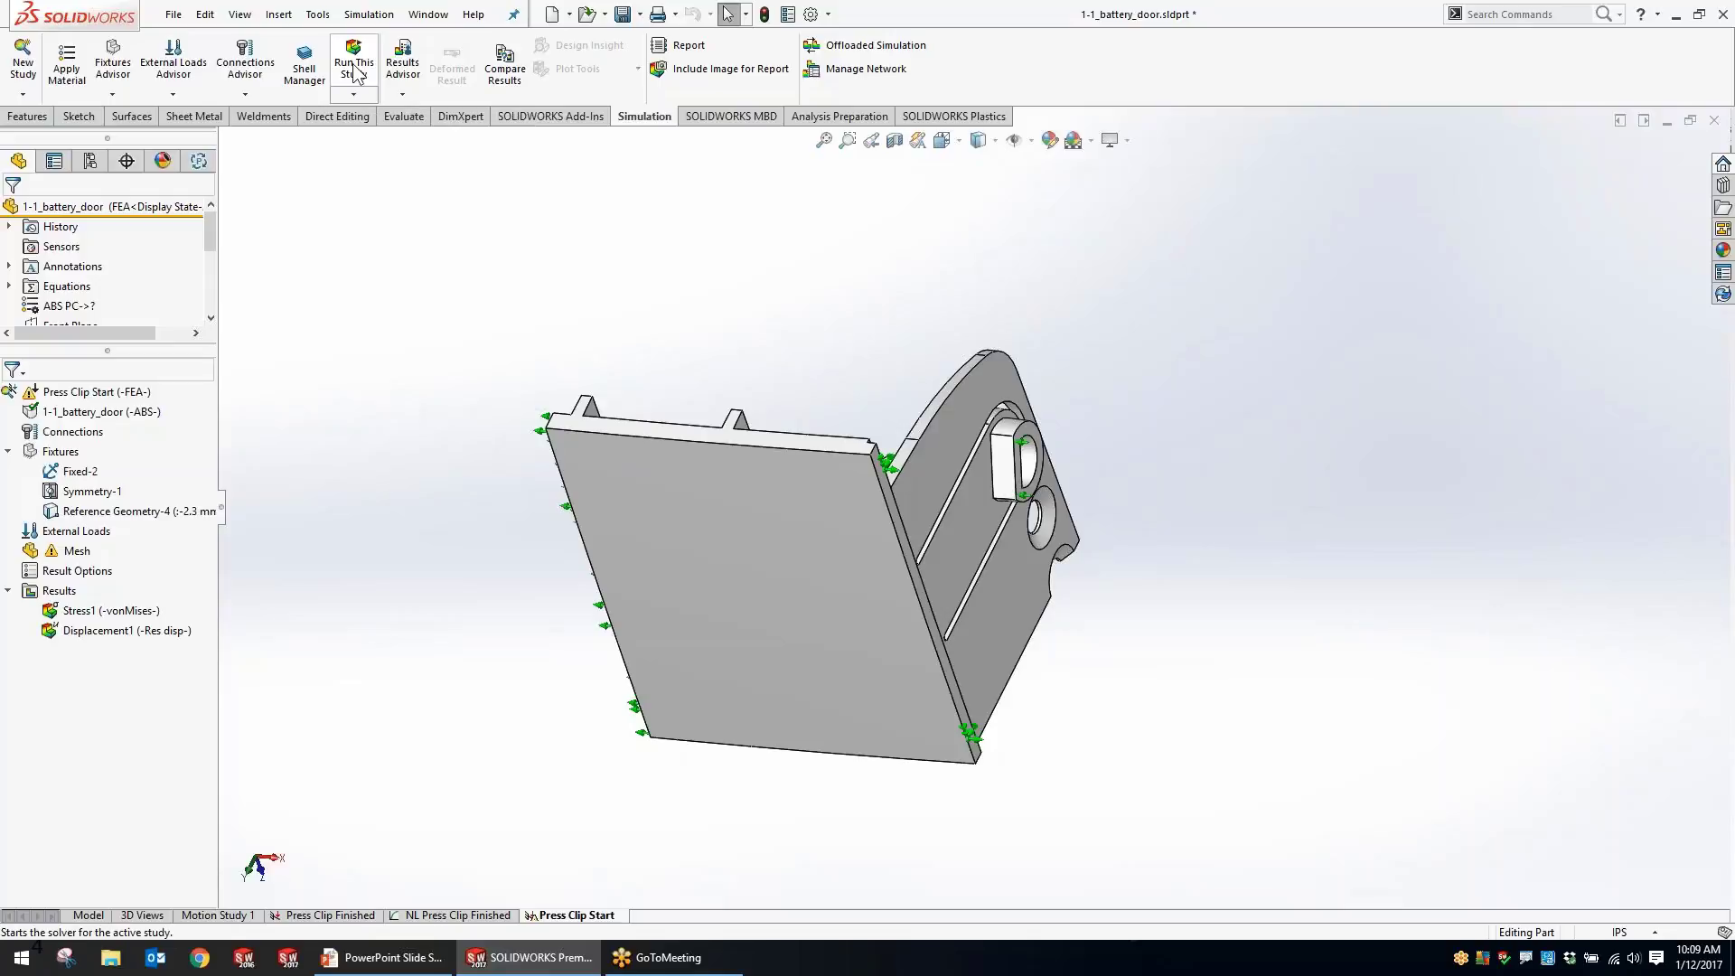
Run the Press Clip Start study with small displacement and inspect the von Mises stress on the clip arm.
click(354, 72)
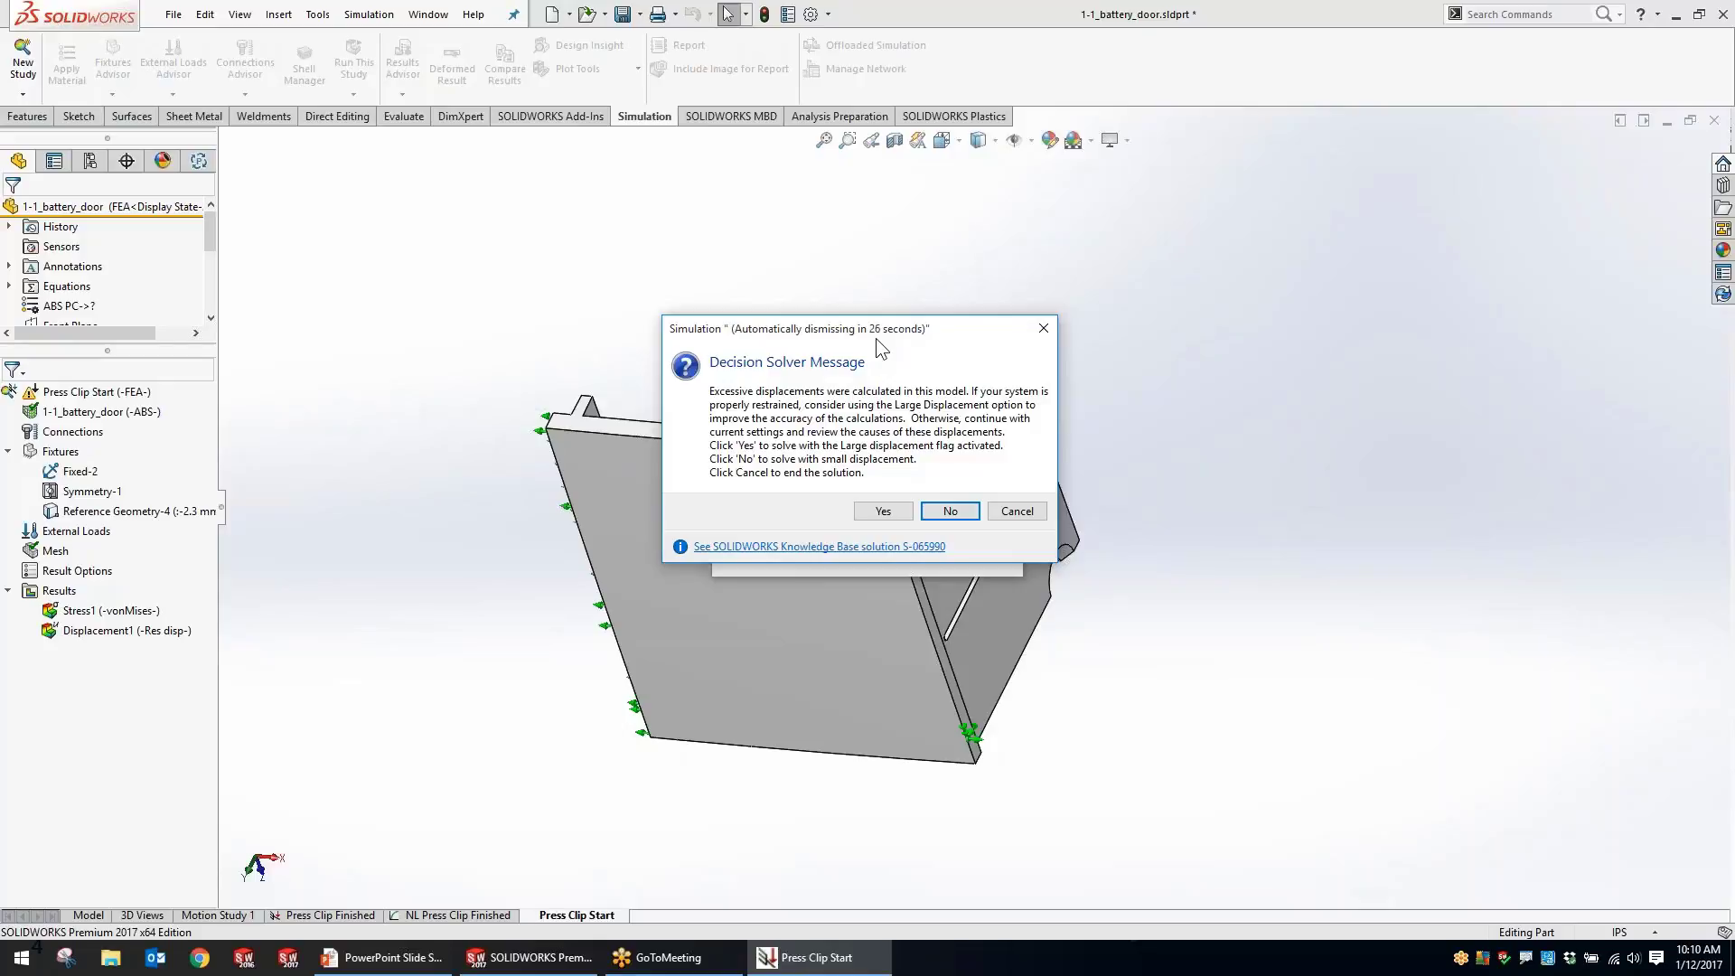
click(944, 511)
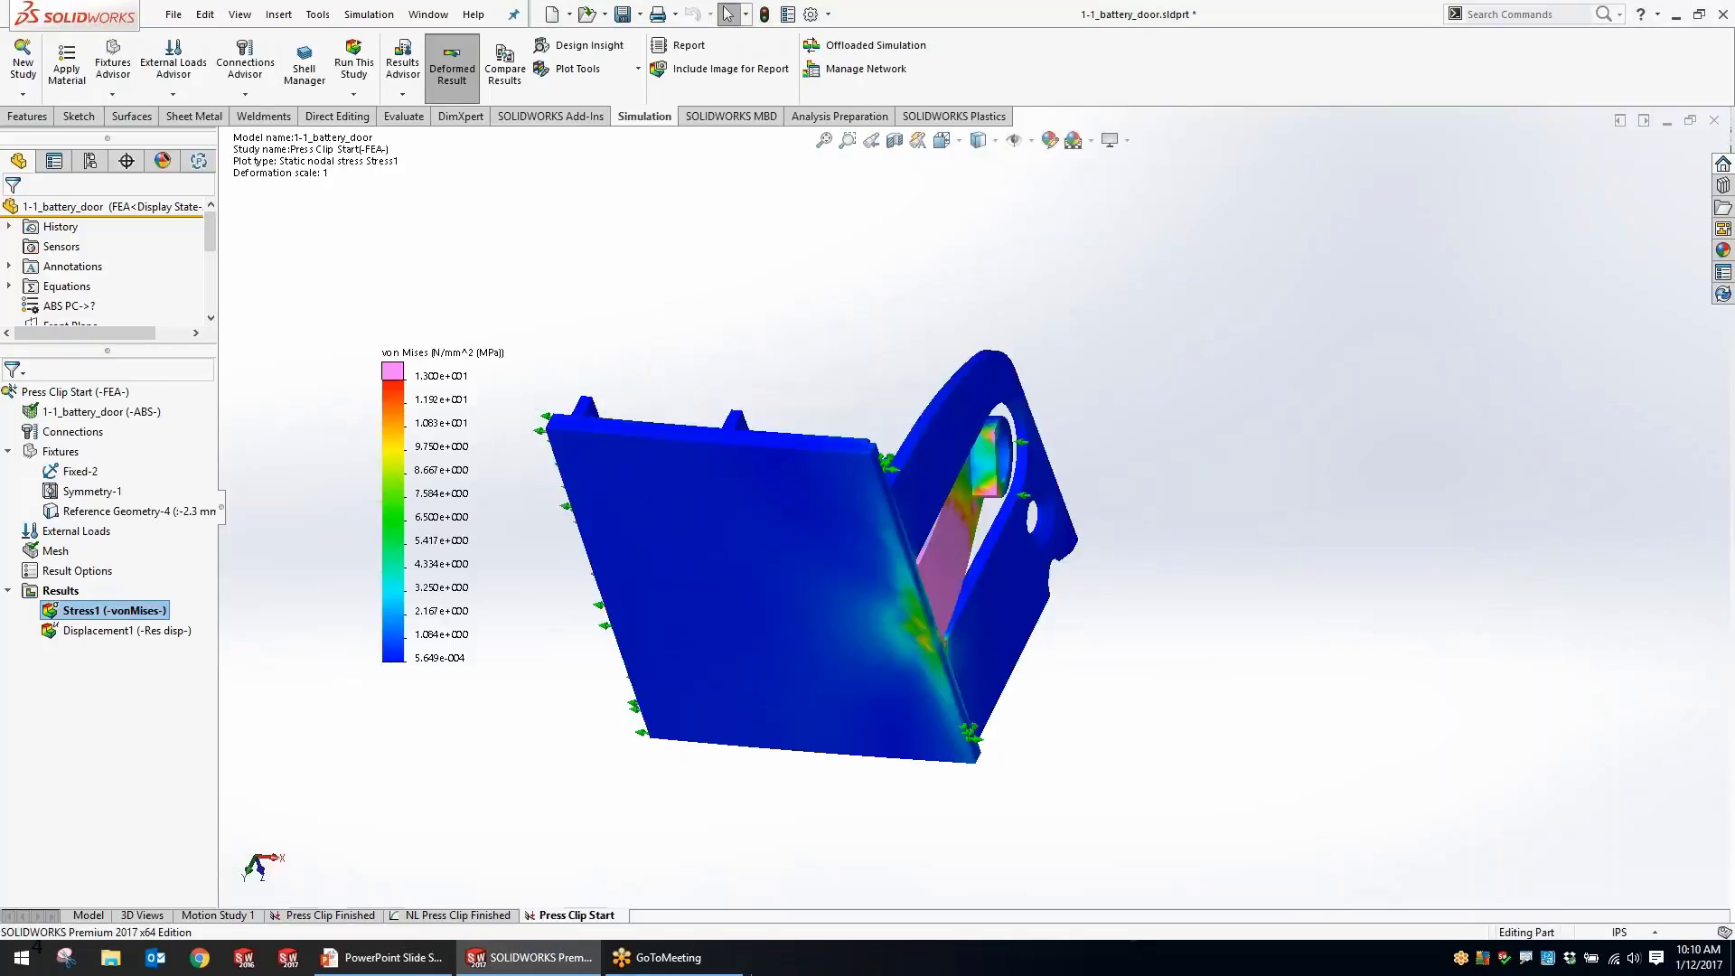
middle_drag(1127, 517, 713, 551)
scroll(690, 560, down, 5)
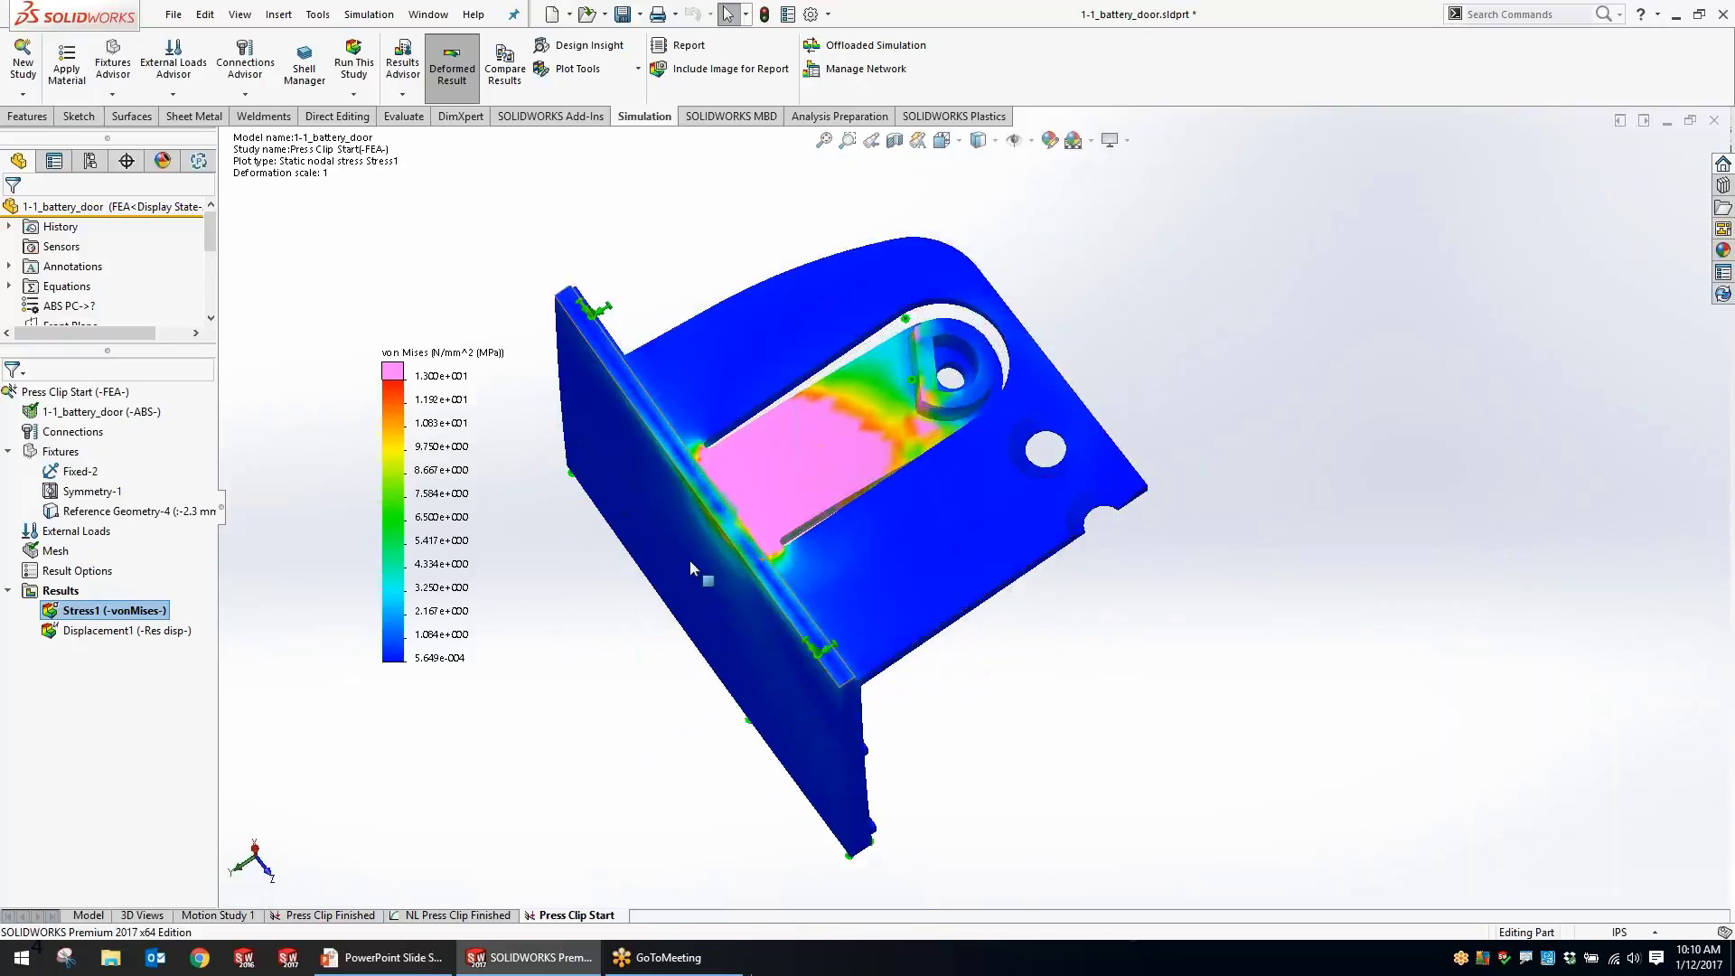
middle_drag(761, 457, 830, 452)
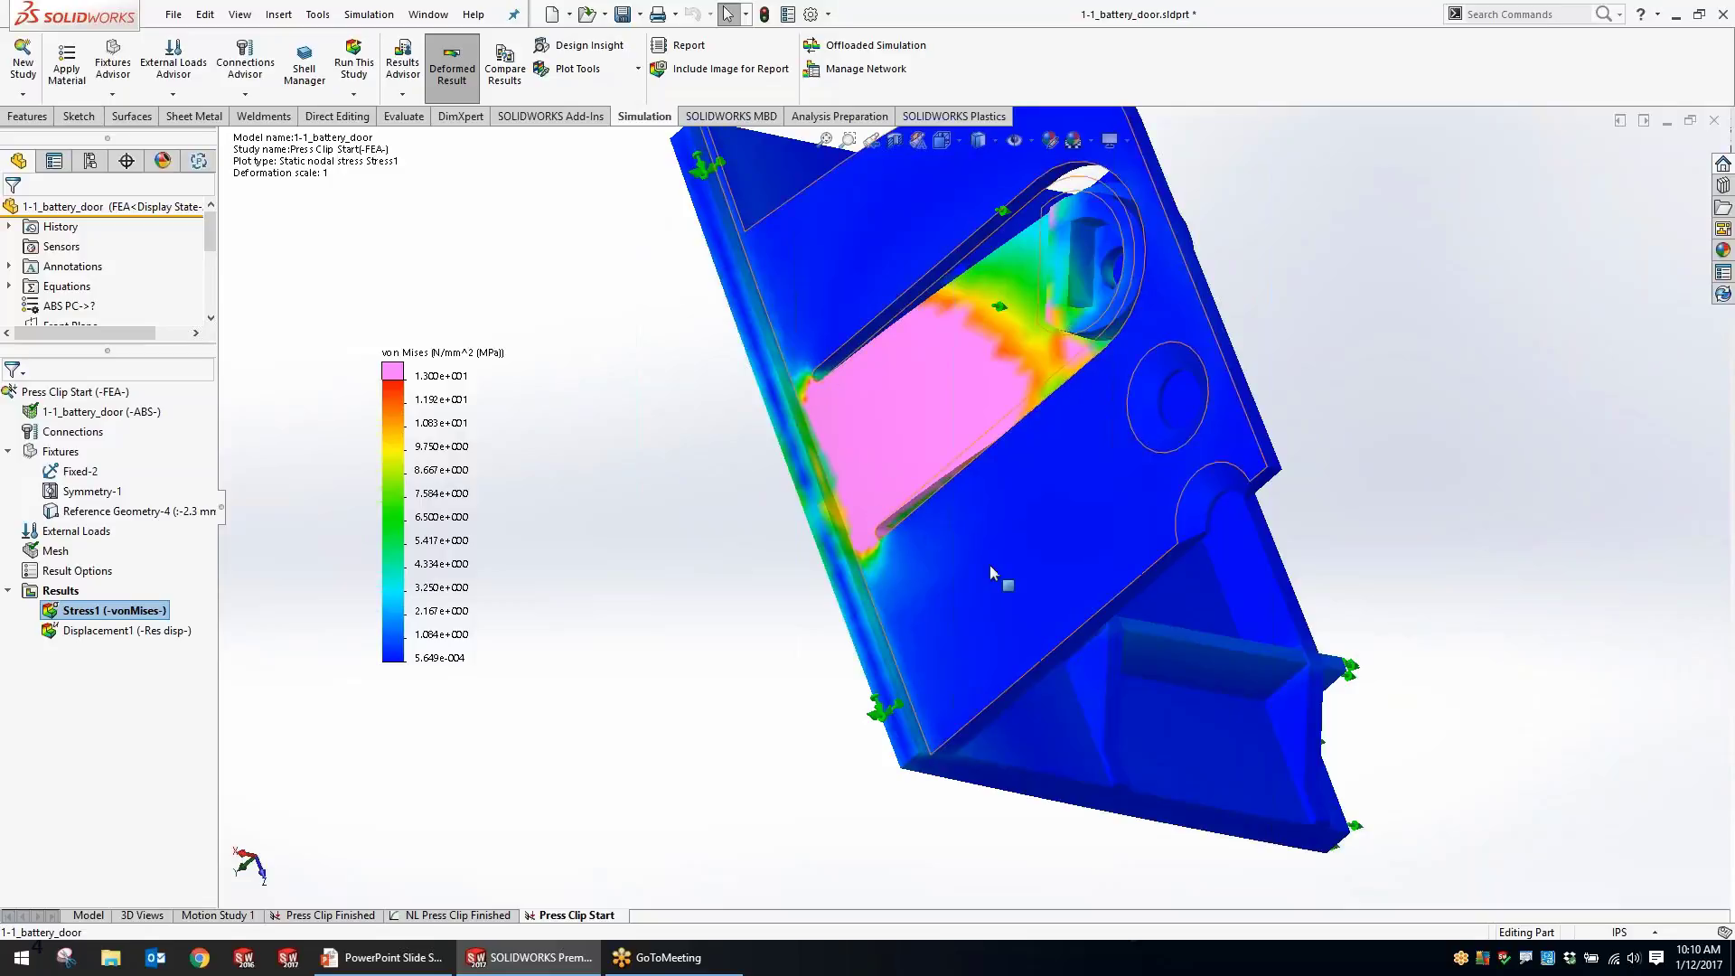
mouse_move(989, 564)
middle_down()
mouse_move(1021, 575)
mouse_move(917, 573)
mouse_move(858, 542)
mouse_move(997, 557)
middle_up()
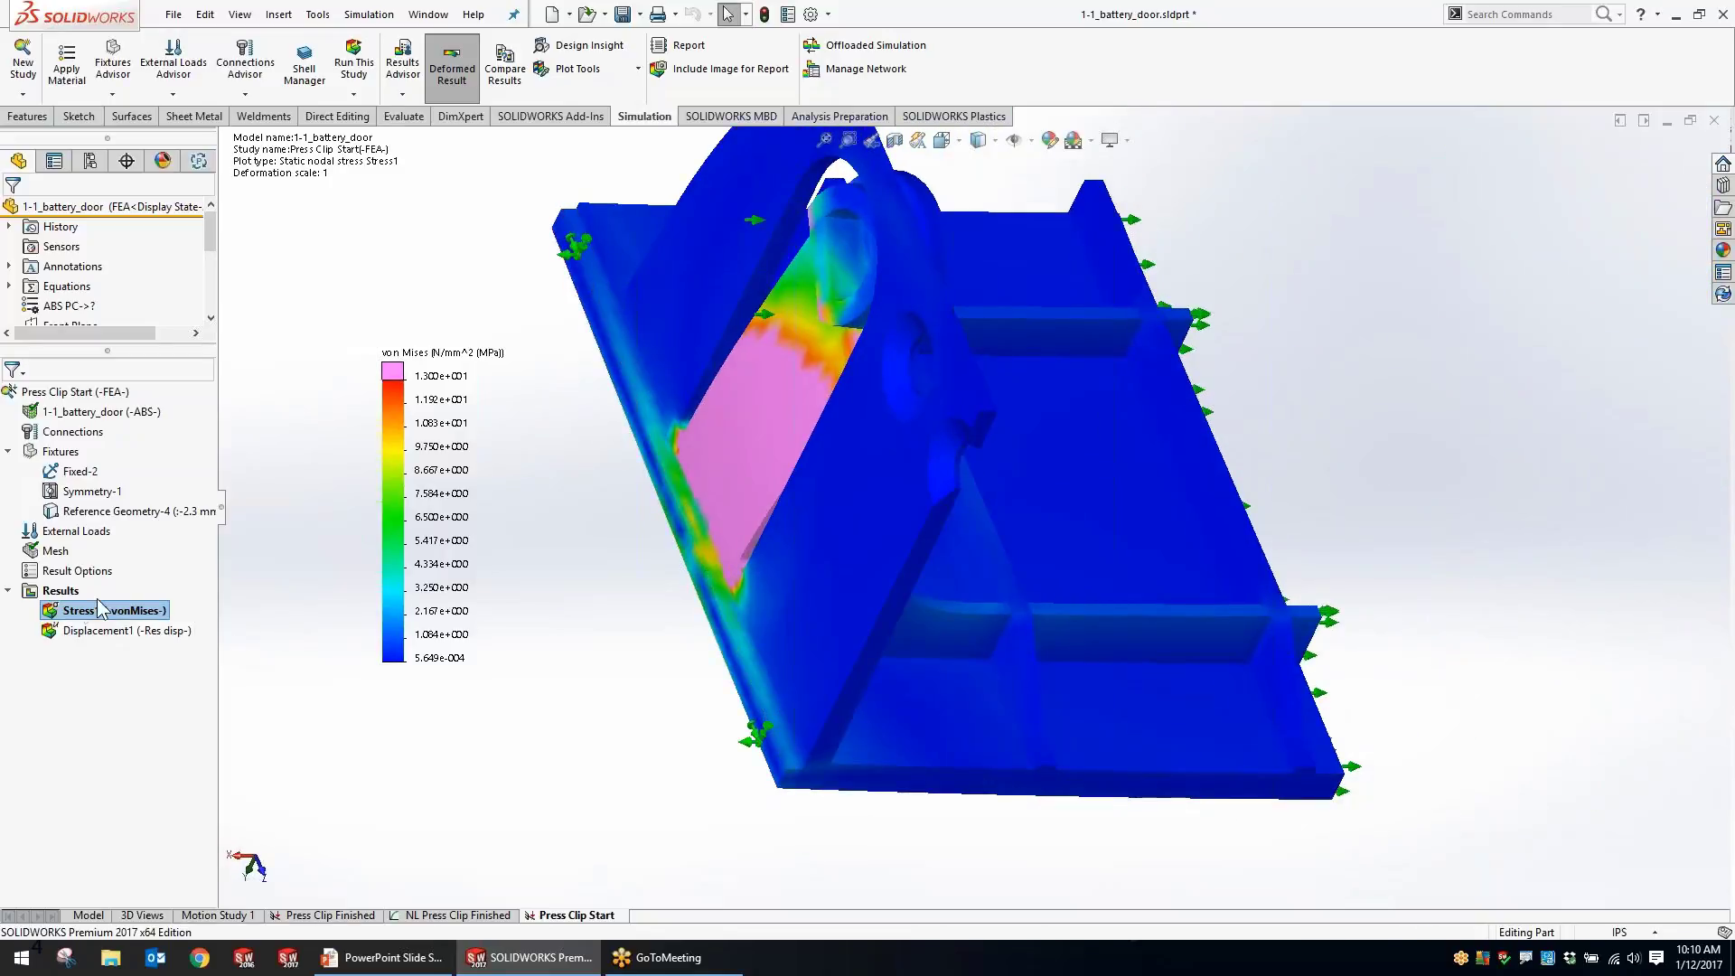
Run a Stress Hot Spot diagnosis on the results with a sensitivity factor of 62.
right_click(65, 592)
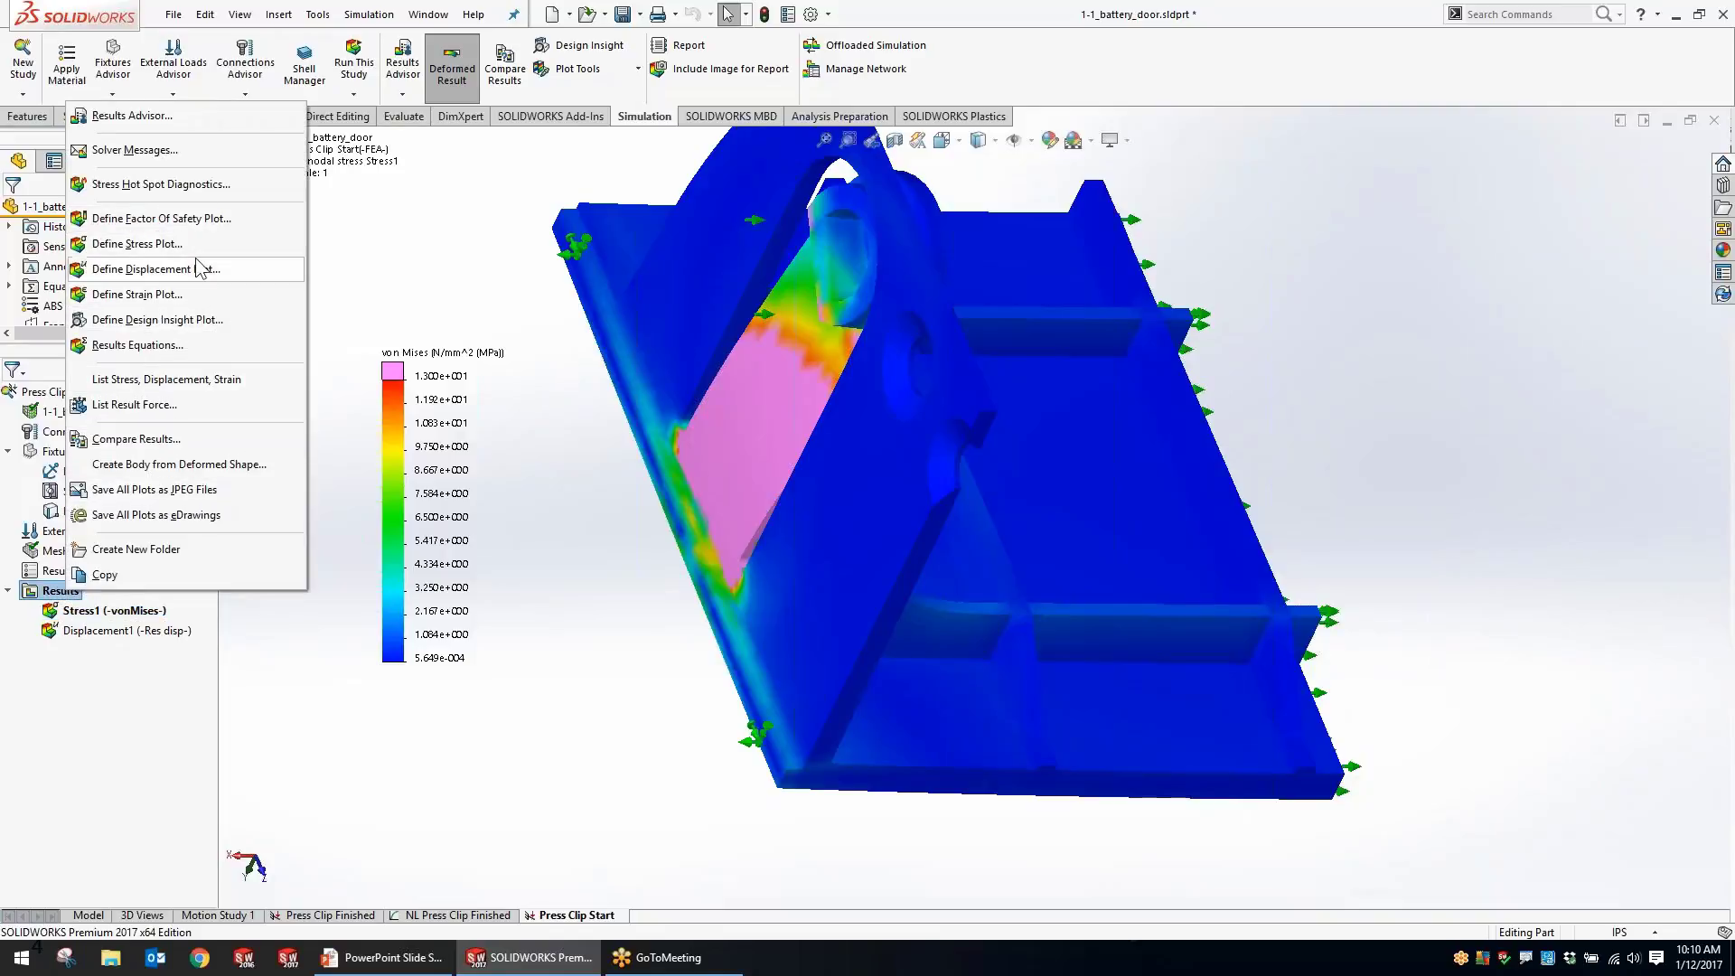
click(193, 193)
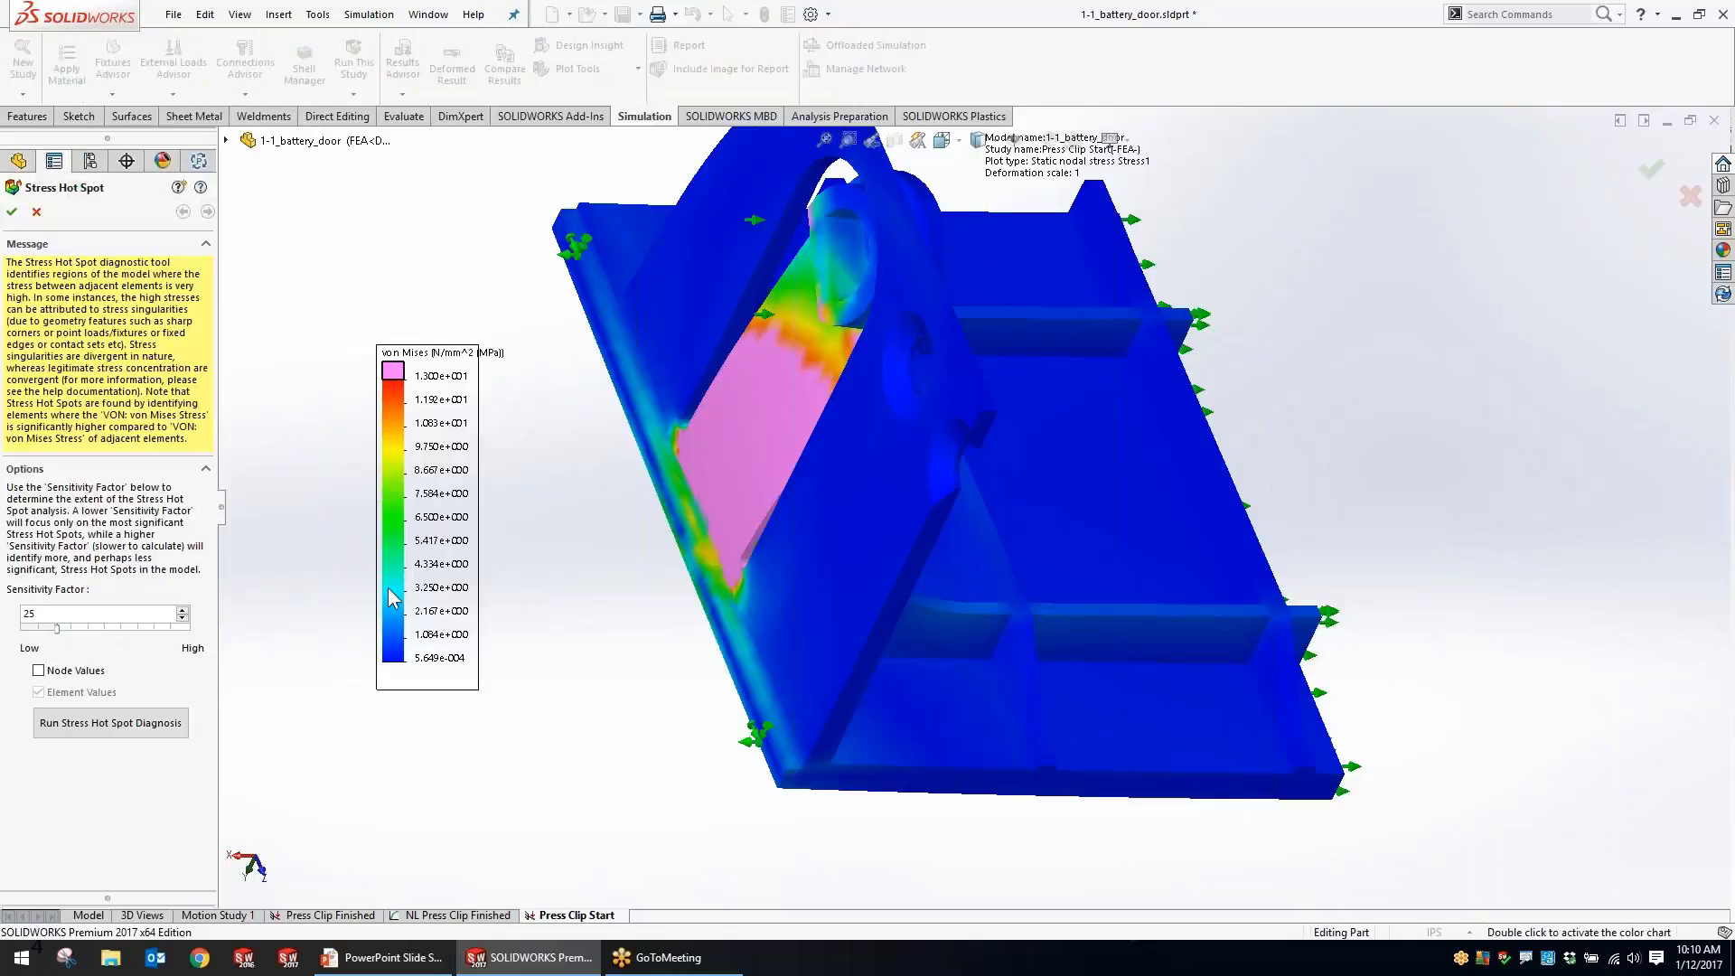
drag(112, 630, 126, 626)
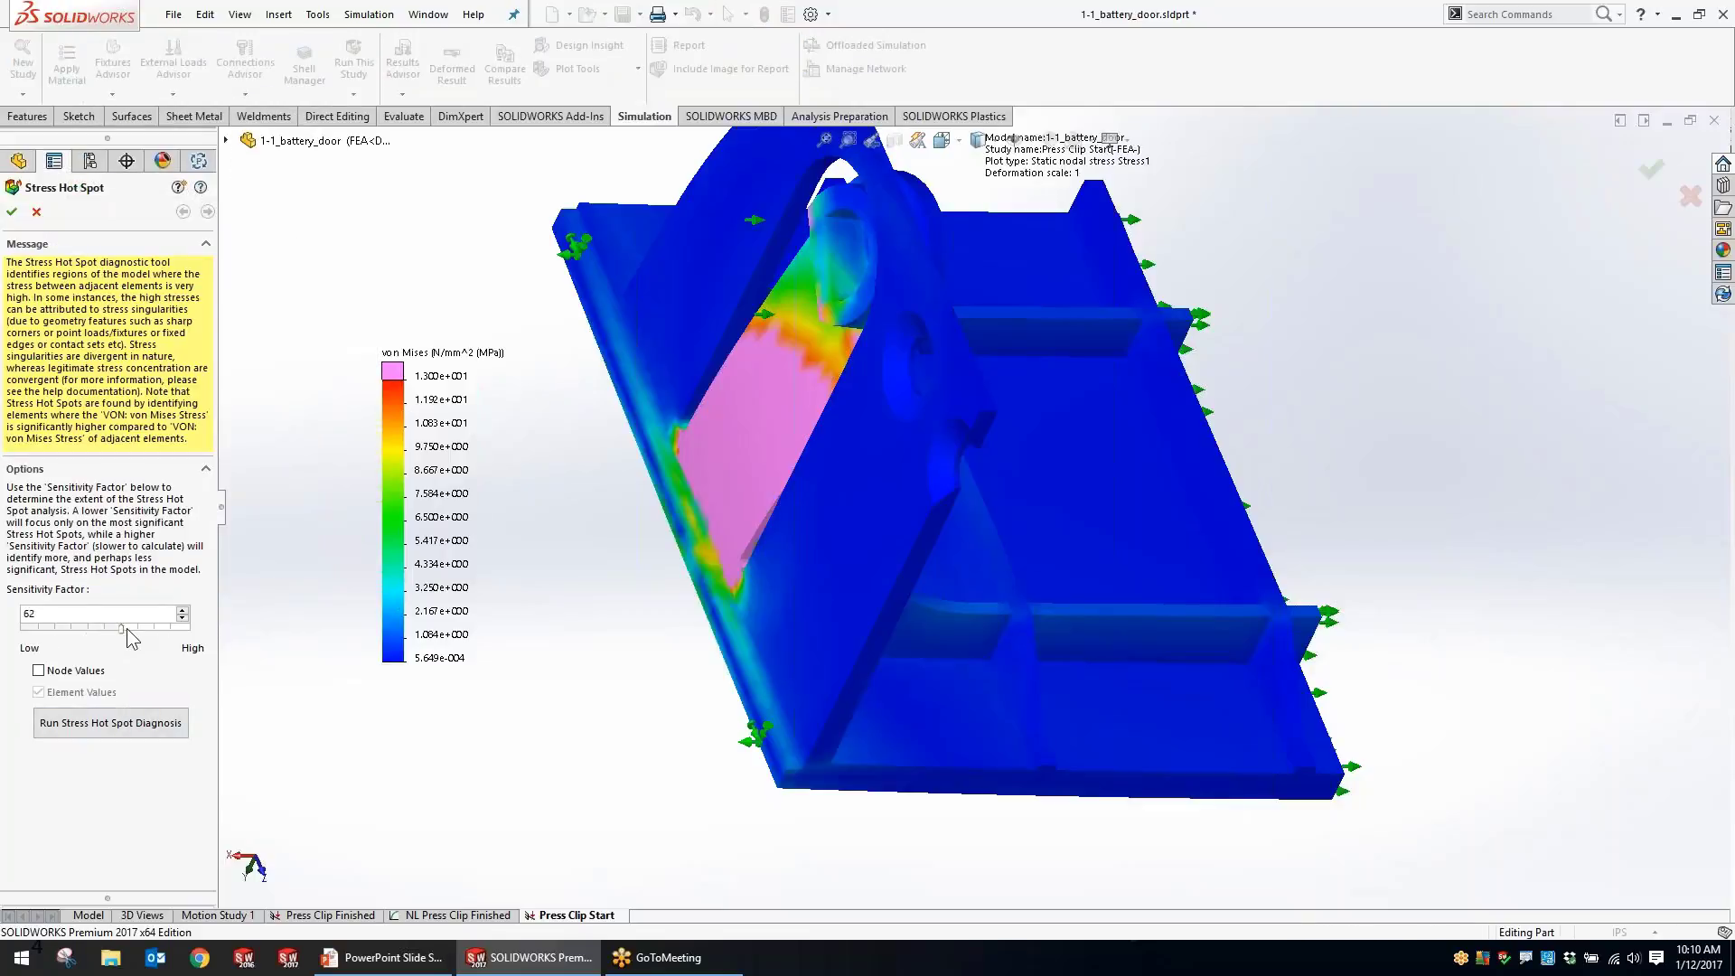
click(101, 728)
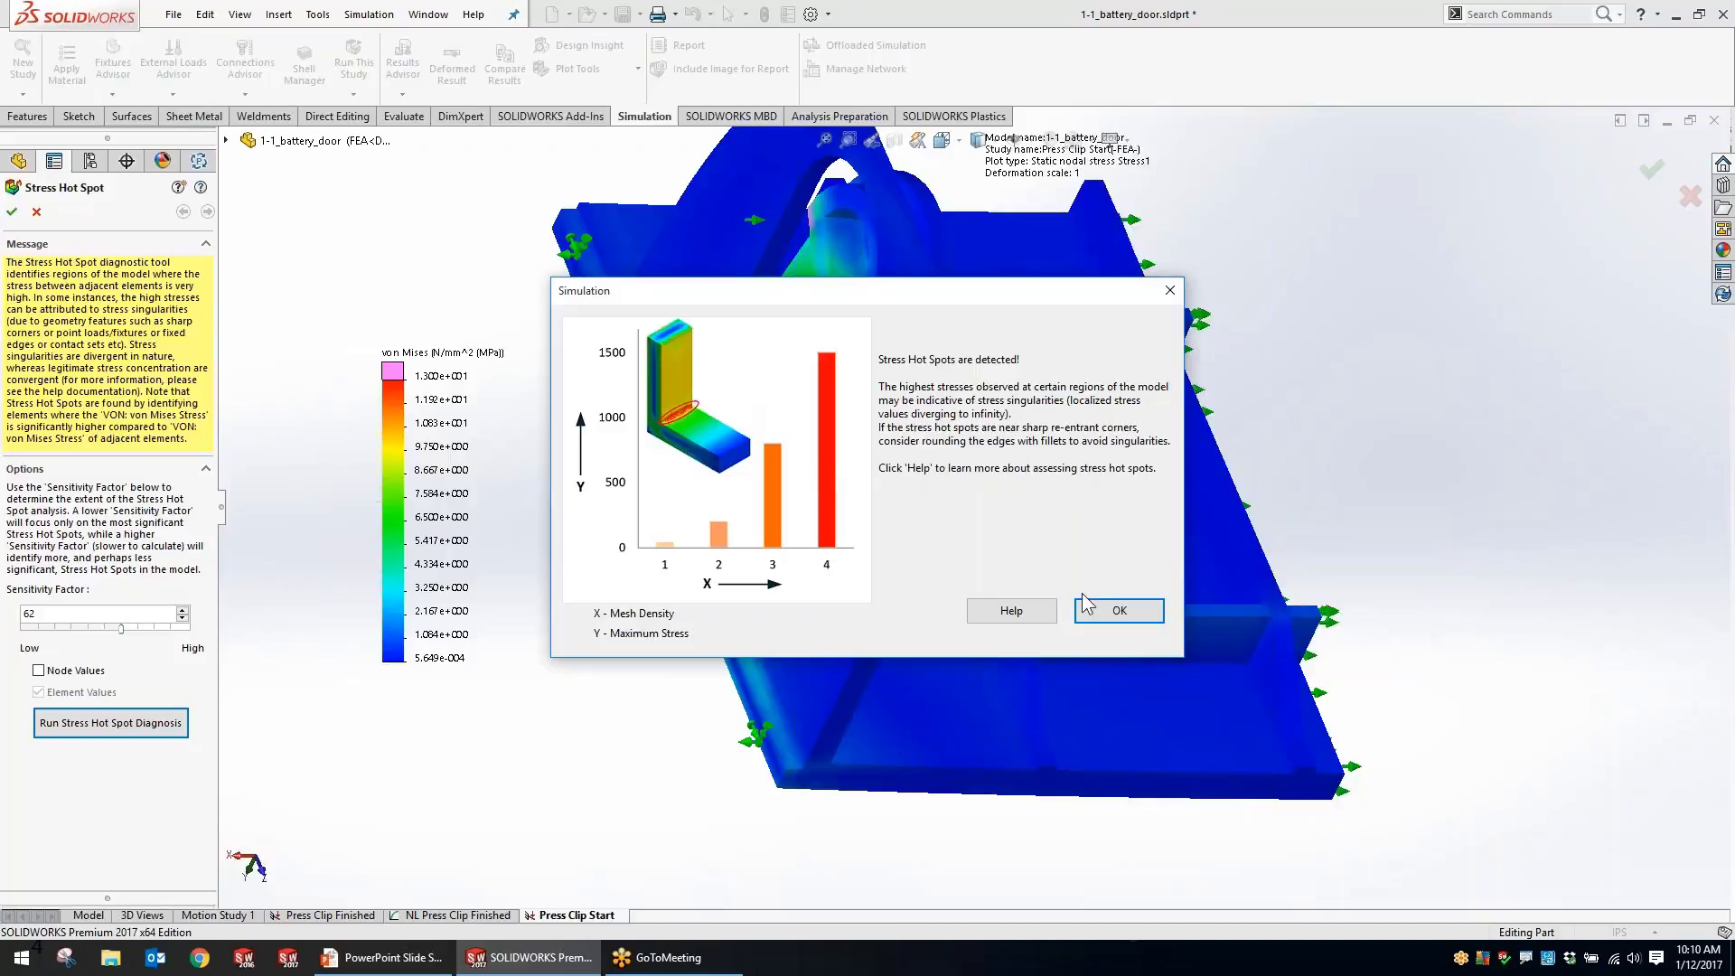
click(1117, 610)
Isolate the stress hot spots, examine their location at the clip's base, and leave the diagnosis.
click(44, 367)
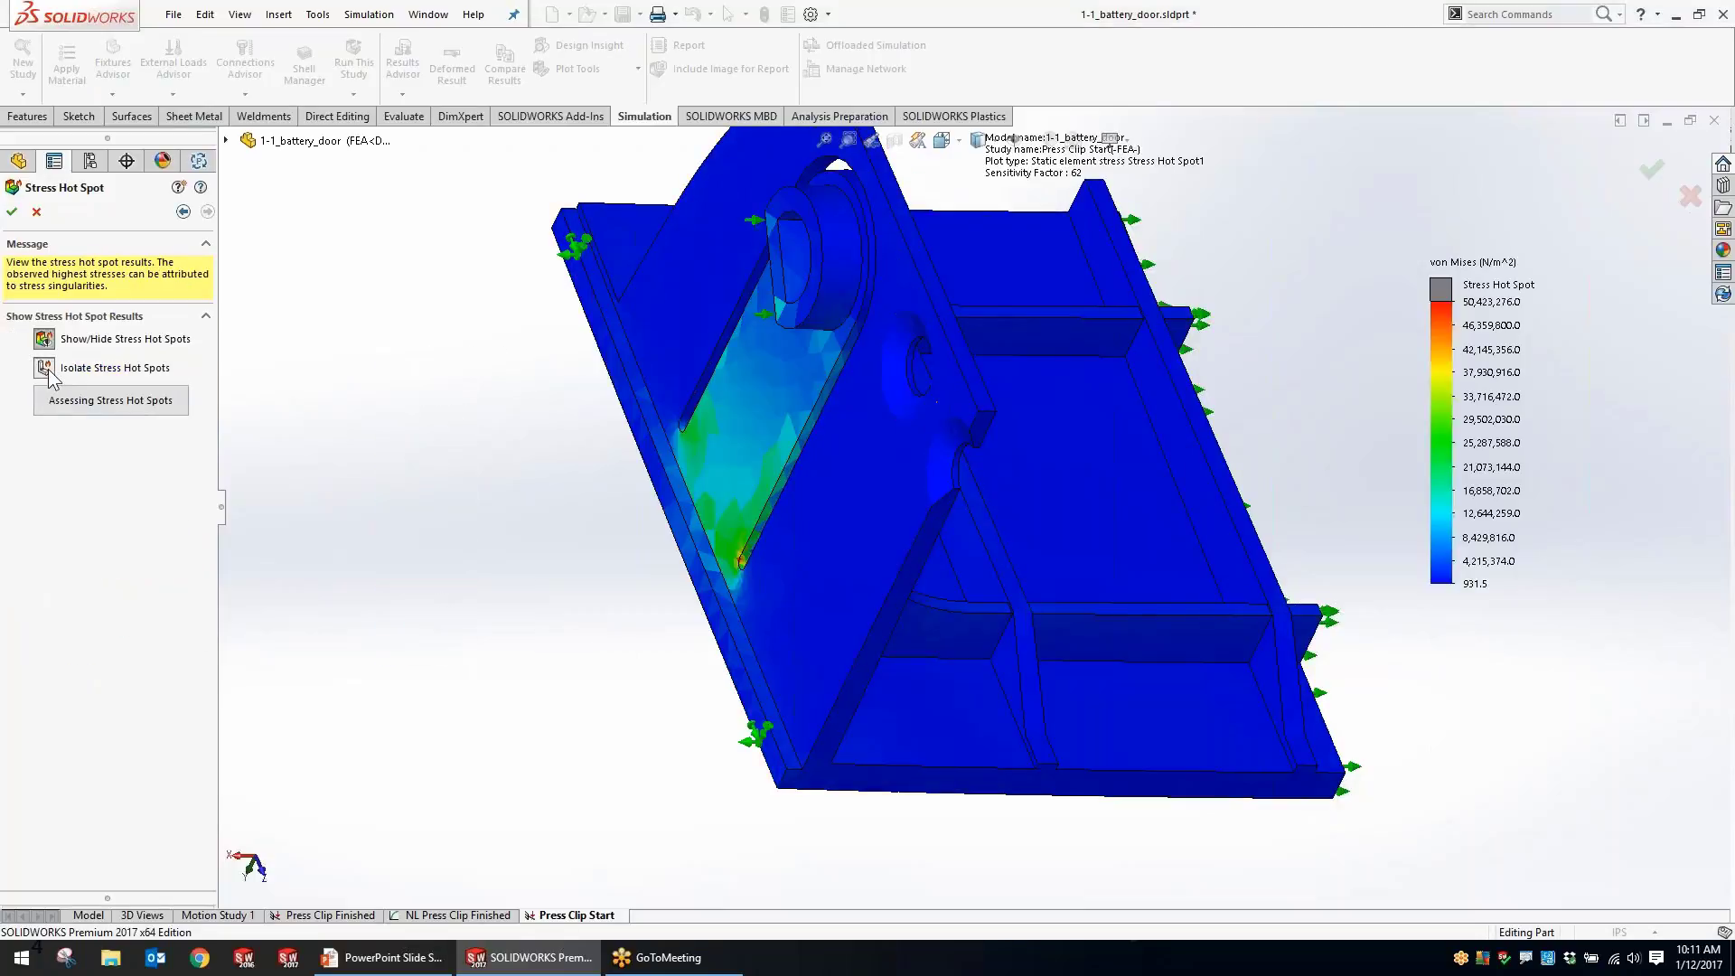
middle_drag(488, 506, 687, 549)
scroll(687, 549, down, 5)
scroll(687, 549, down, 3)
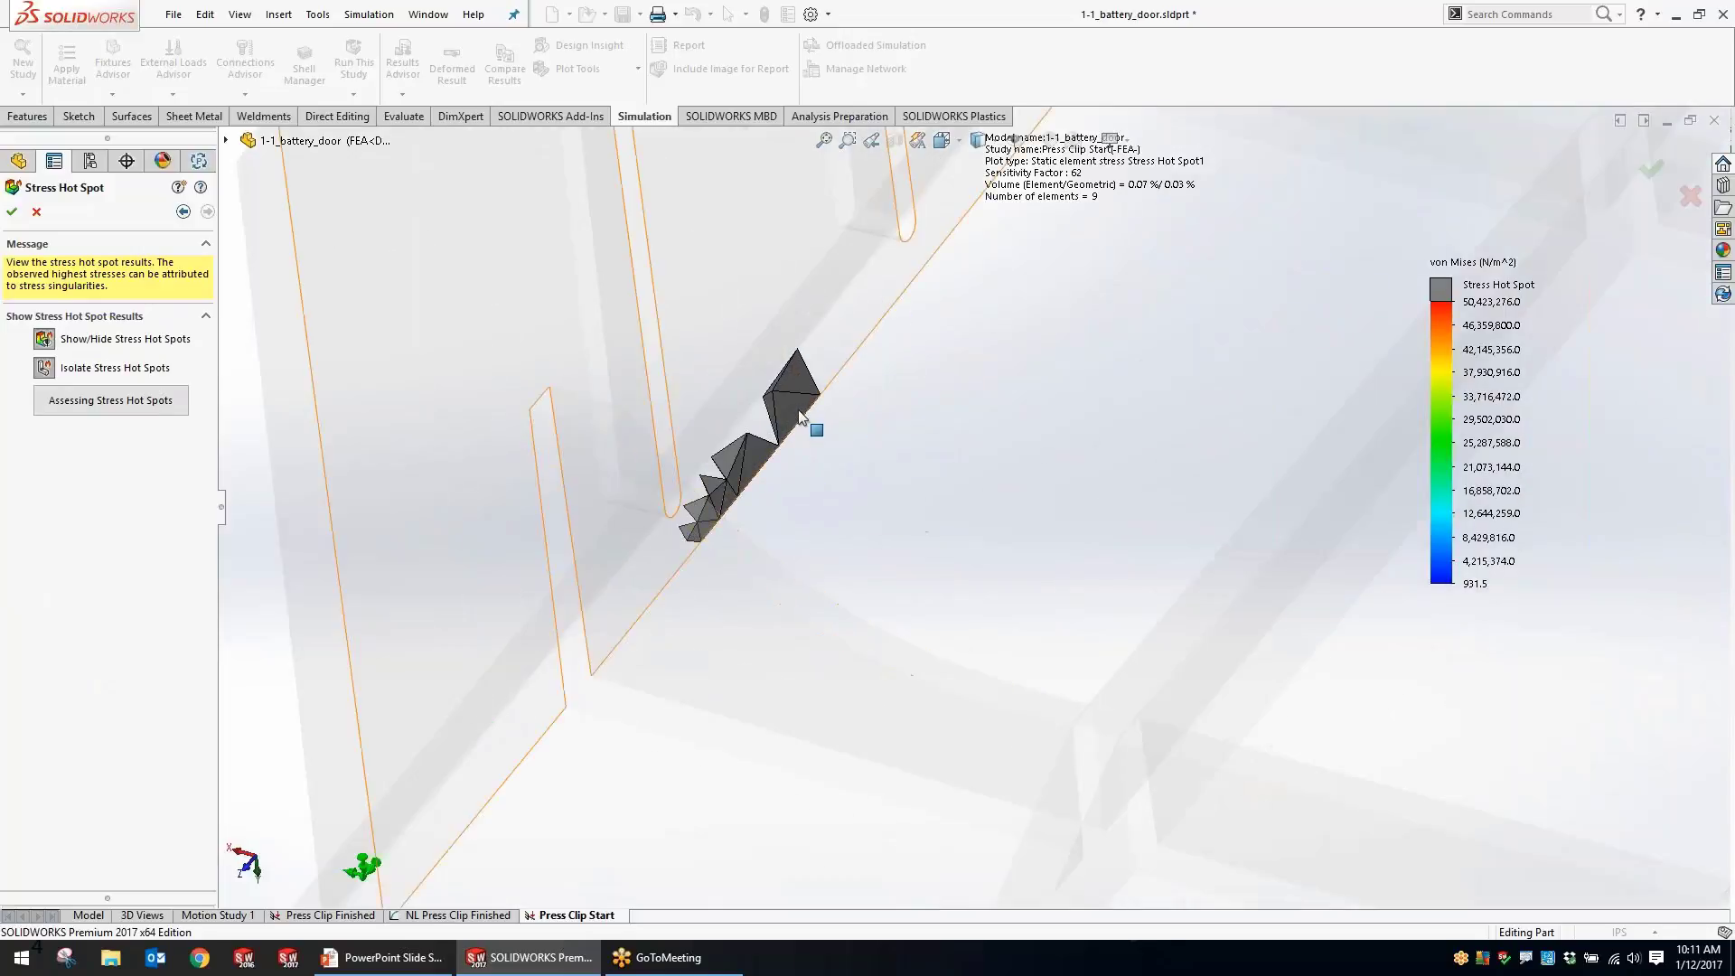
middle_drag(908, 377, 786, 466)
key(f)
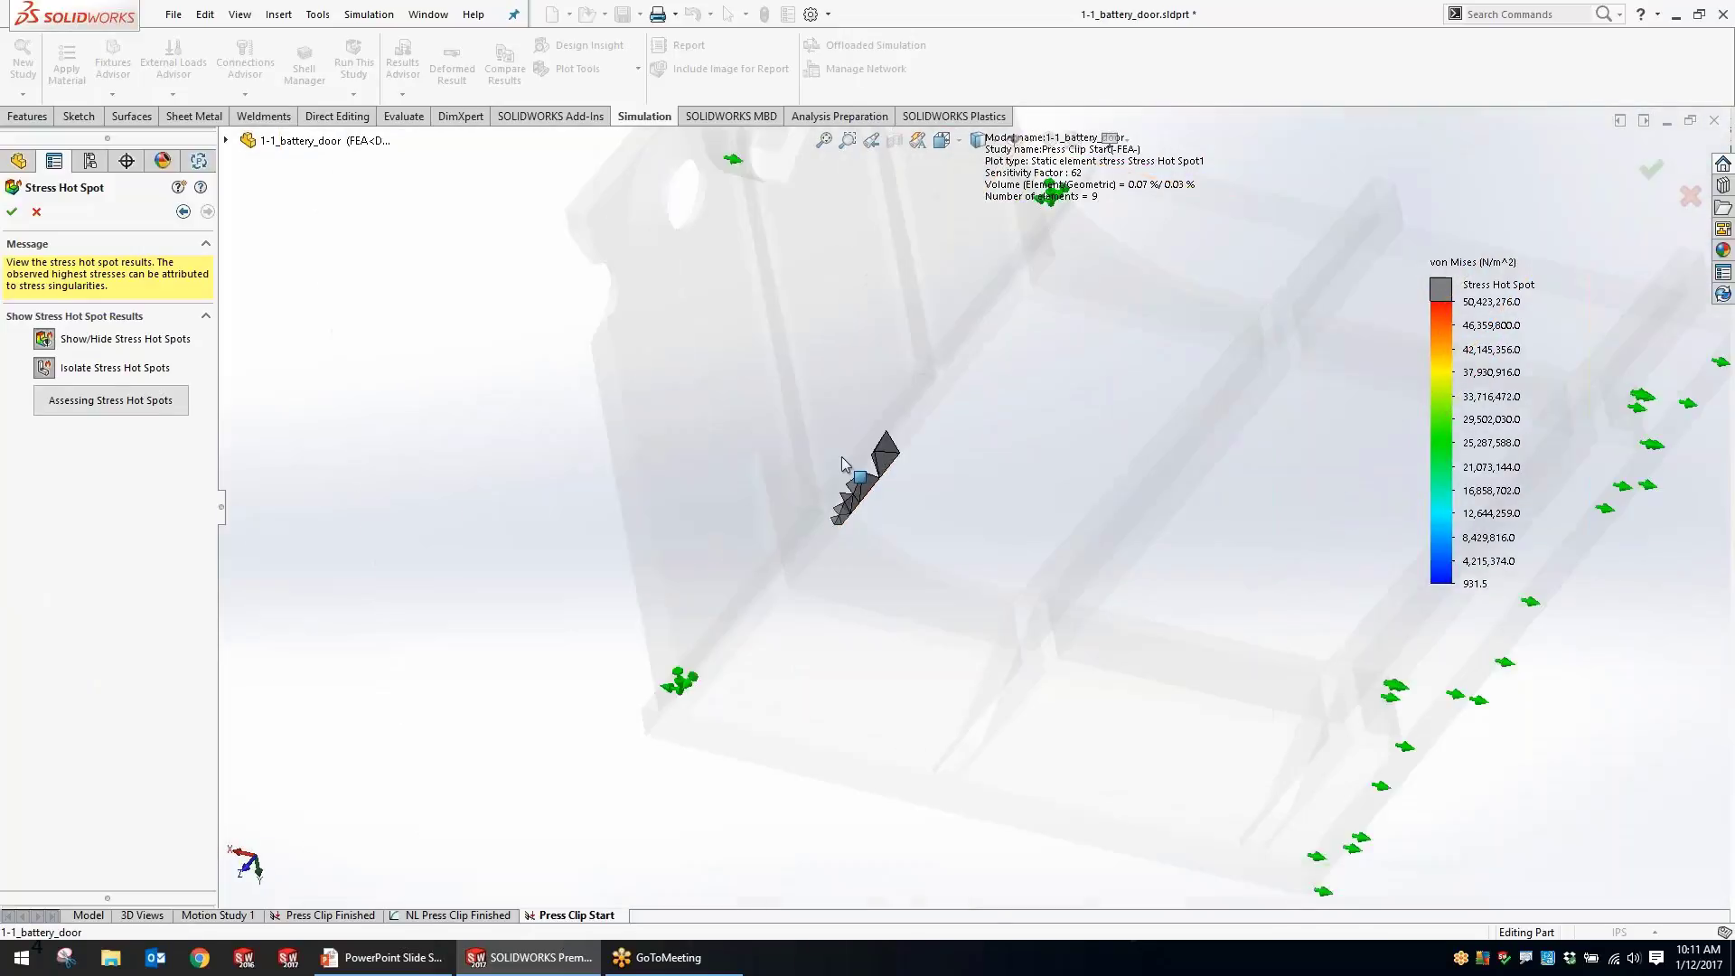
click(37, 211)
Inspect the sharp inside edge where the clip wall meets the door plate.
mouse_move(1174, 397)
middle_down()
mouse_move(1228, 424)
mouse_move(958, 497)
mouse_move(1346, 507)
mouse_move(1143, 461)
middle_up()
click(976, 513)
scroll(1143, 461, down, 3)
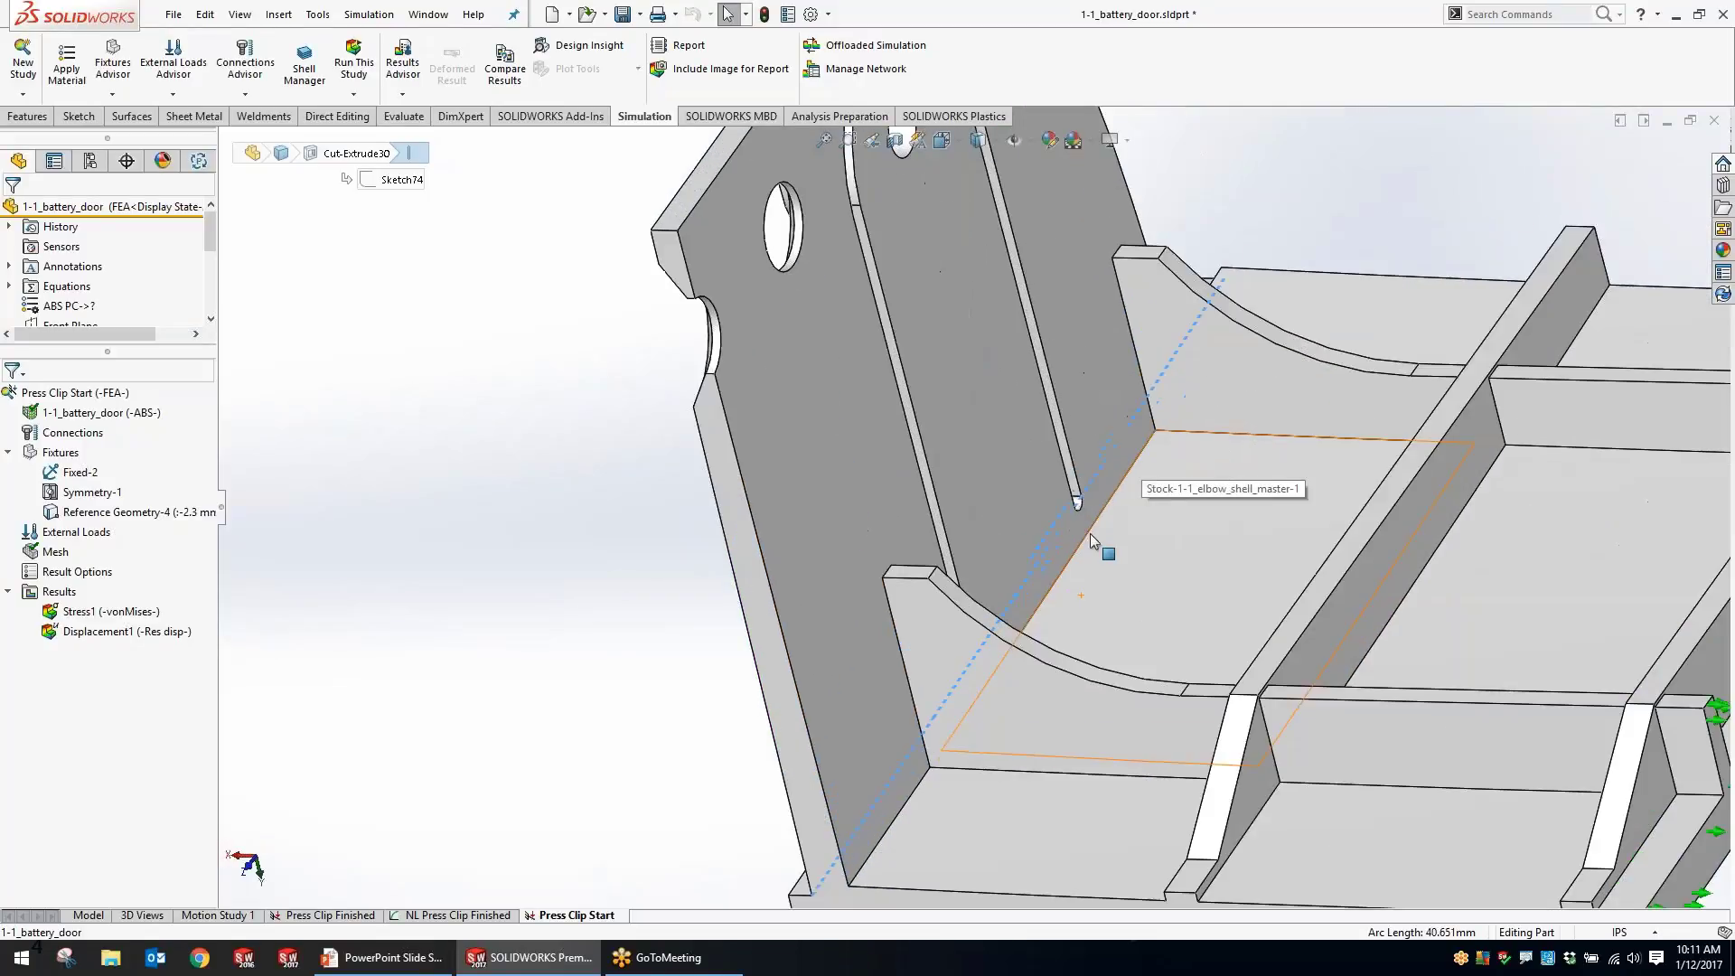
click(1084, 538)
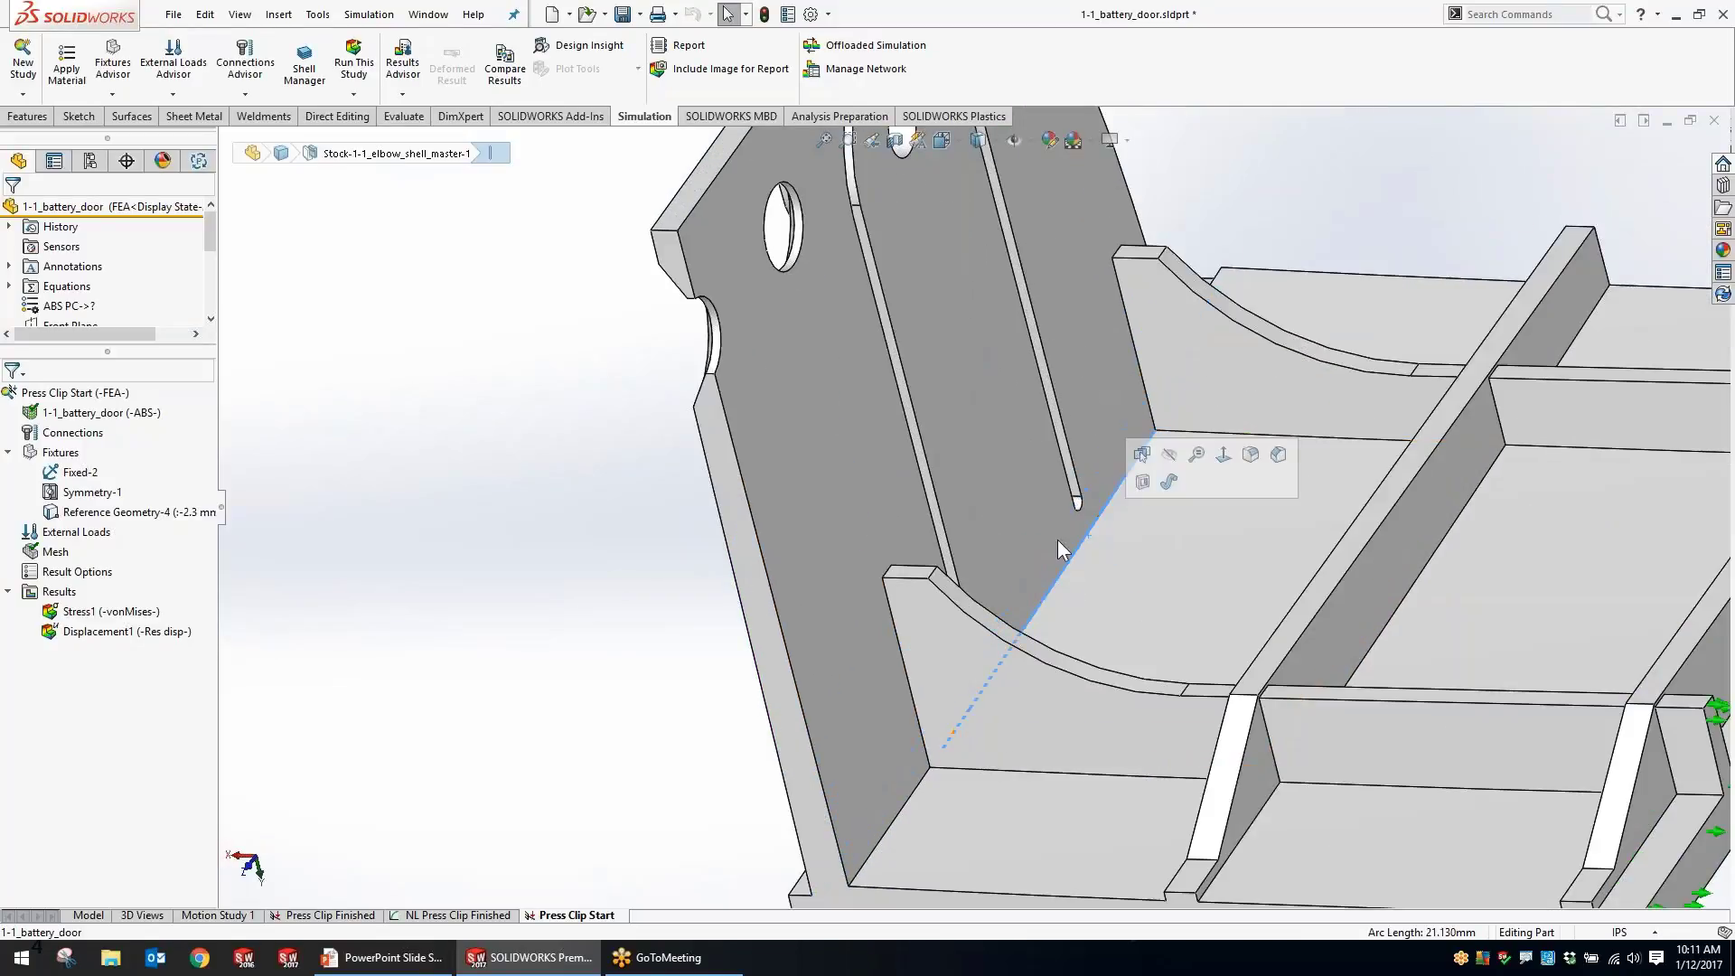
click(608, 573)
scroll(1099, 518, up, 5)
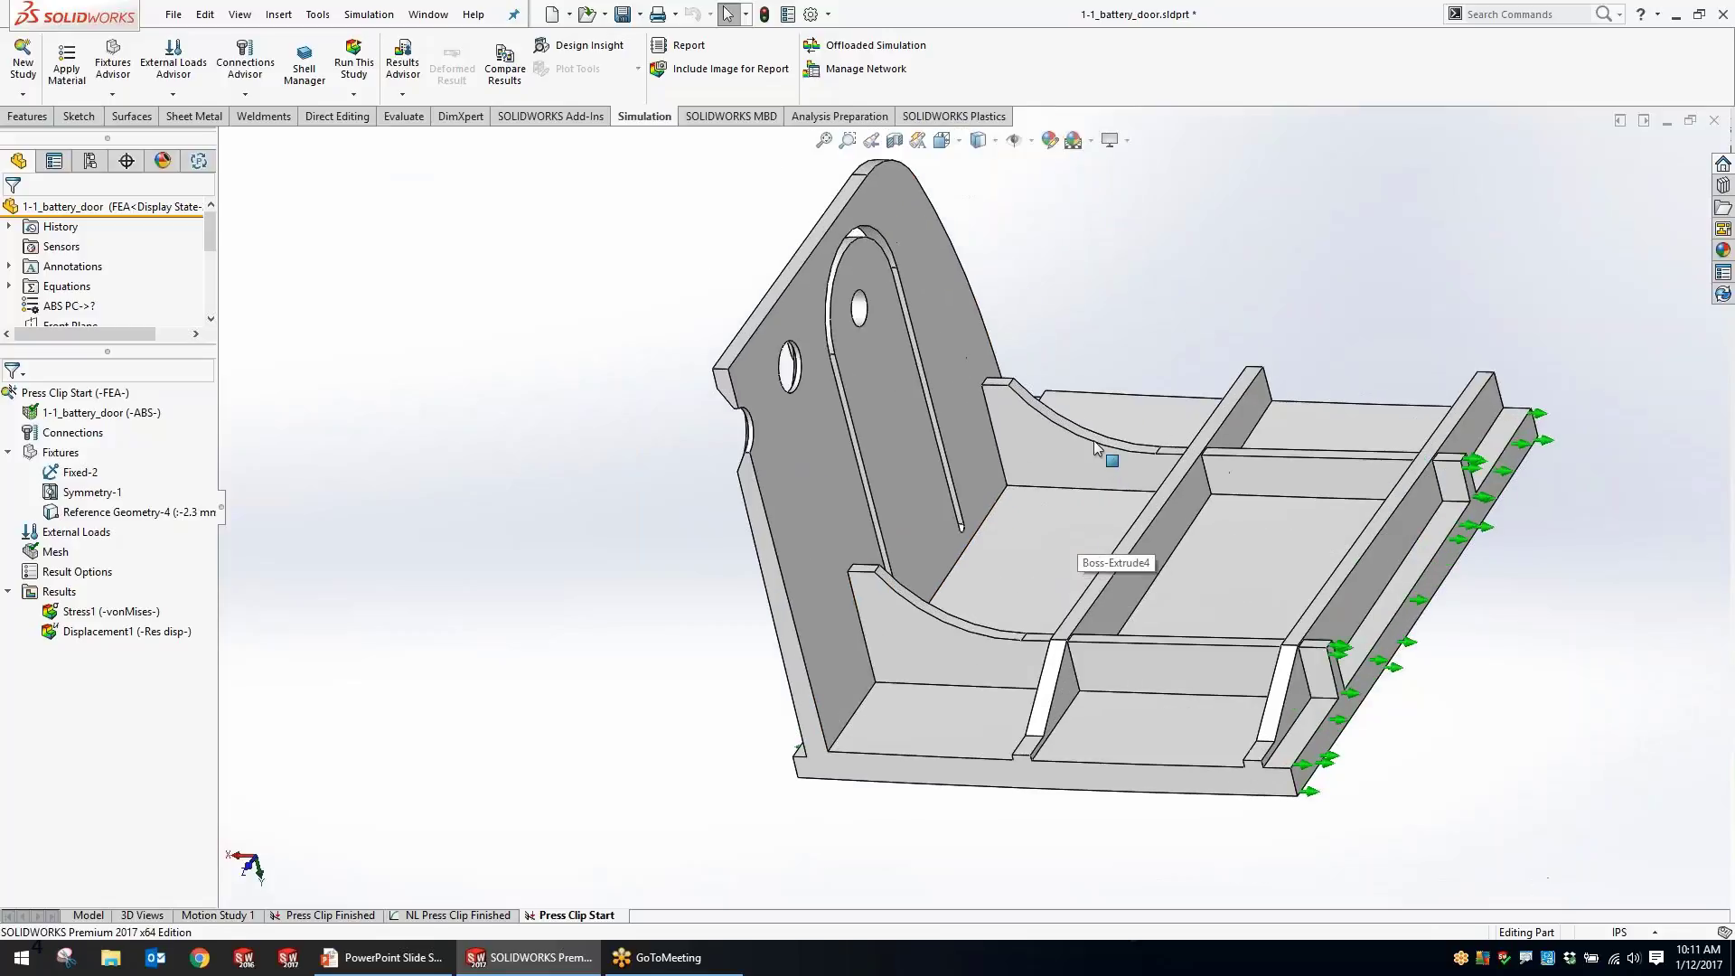
middle_drag(1106, 455, 1129, 501)
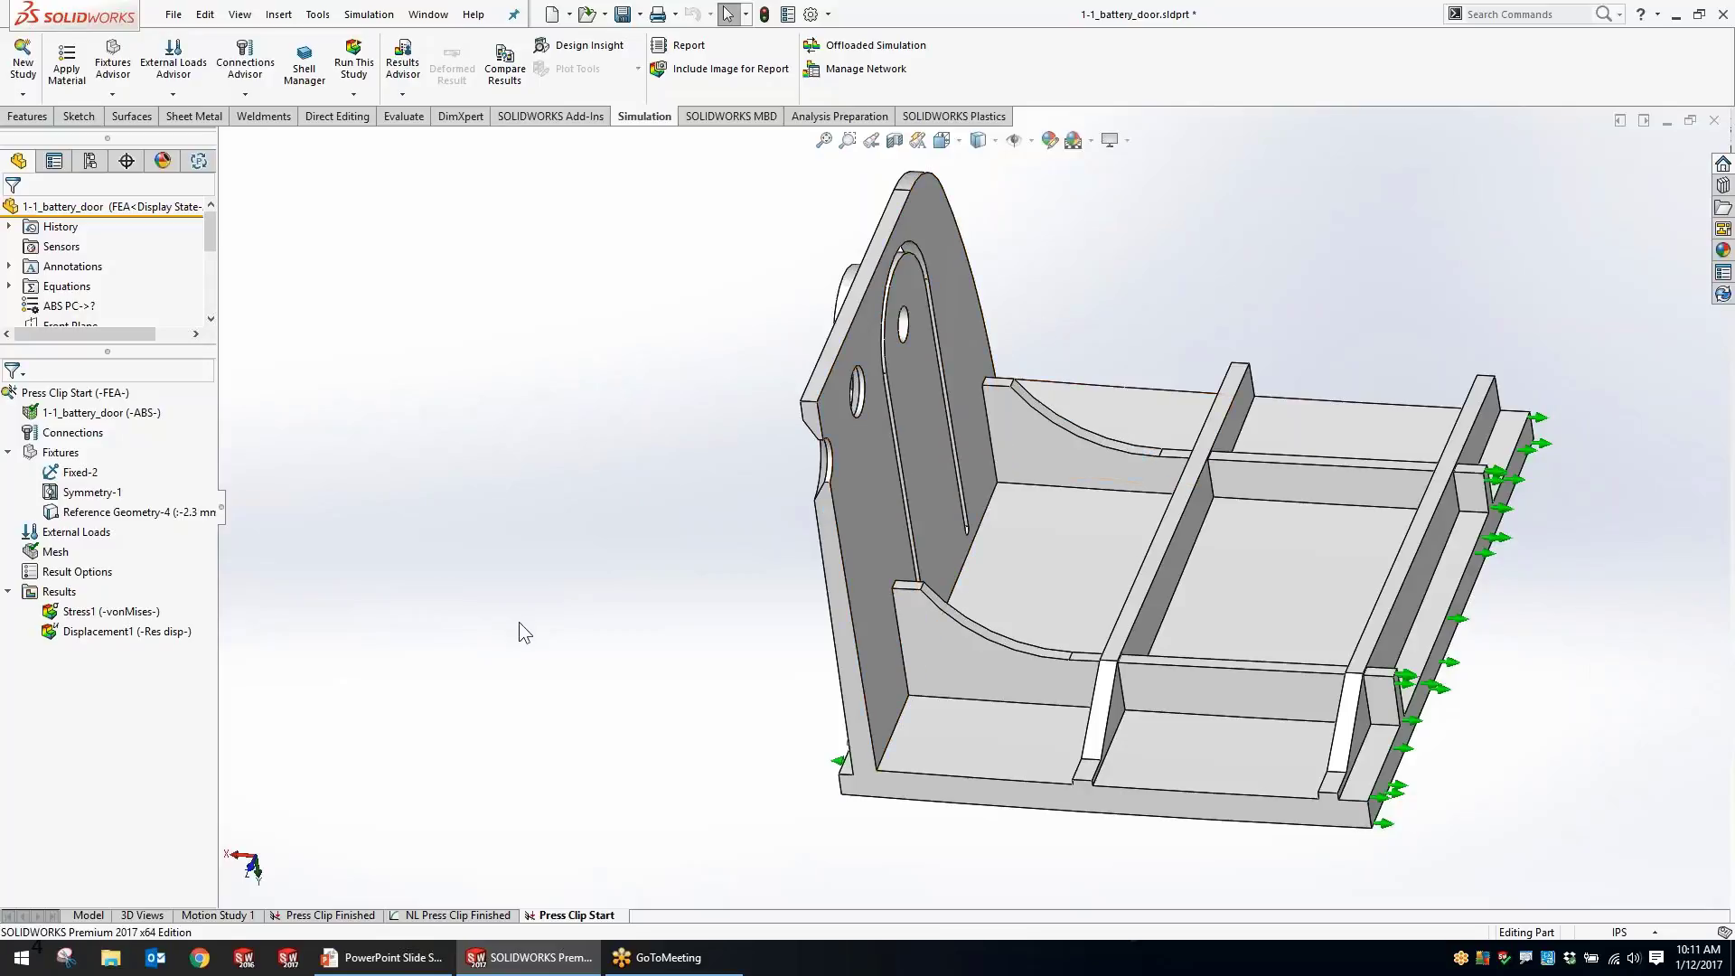
Show the von Mises stress plot of the Press Clip Start study and move its legend farther away from the model.
double_click(127, 612)
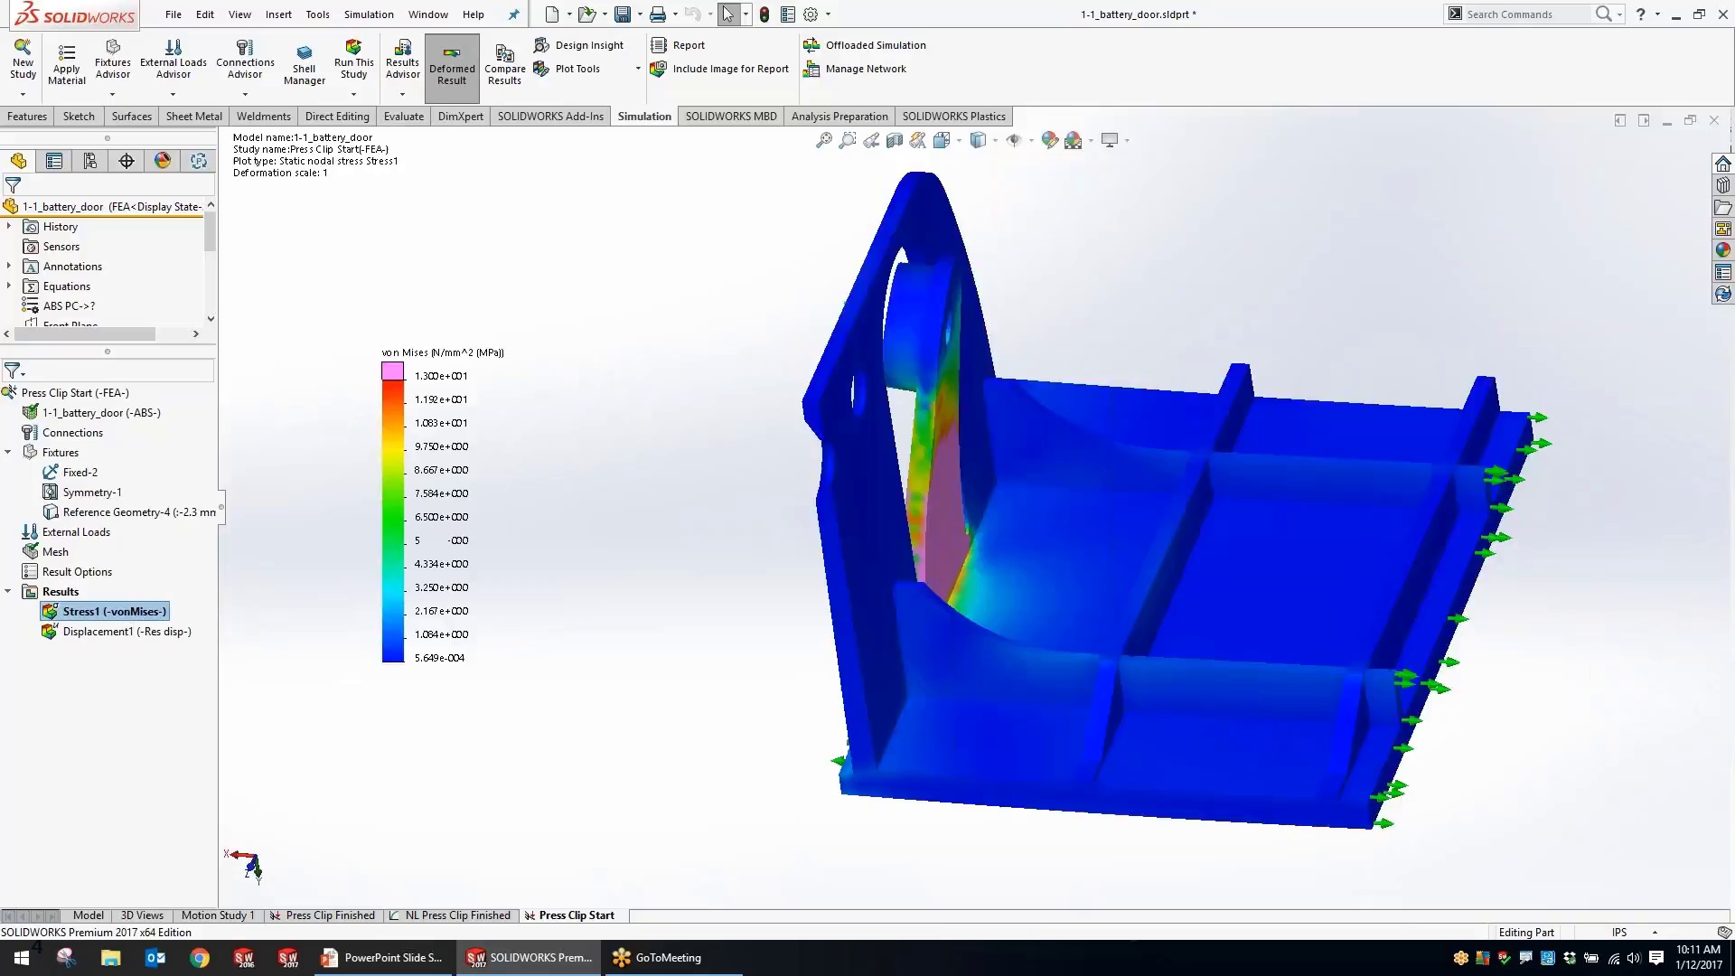
middle_drag(882, 404, 795, 452)
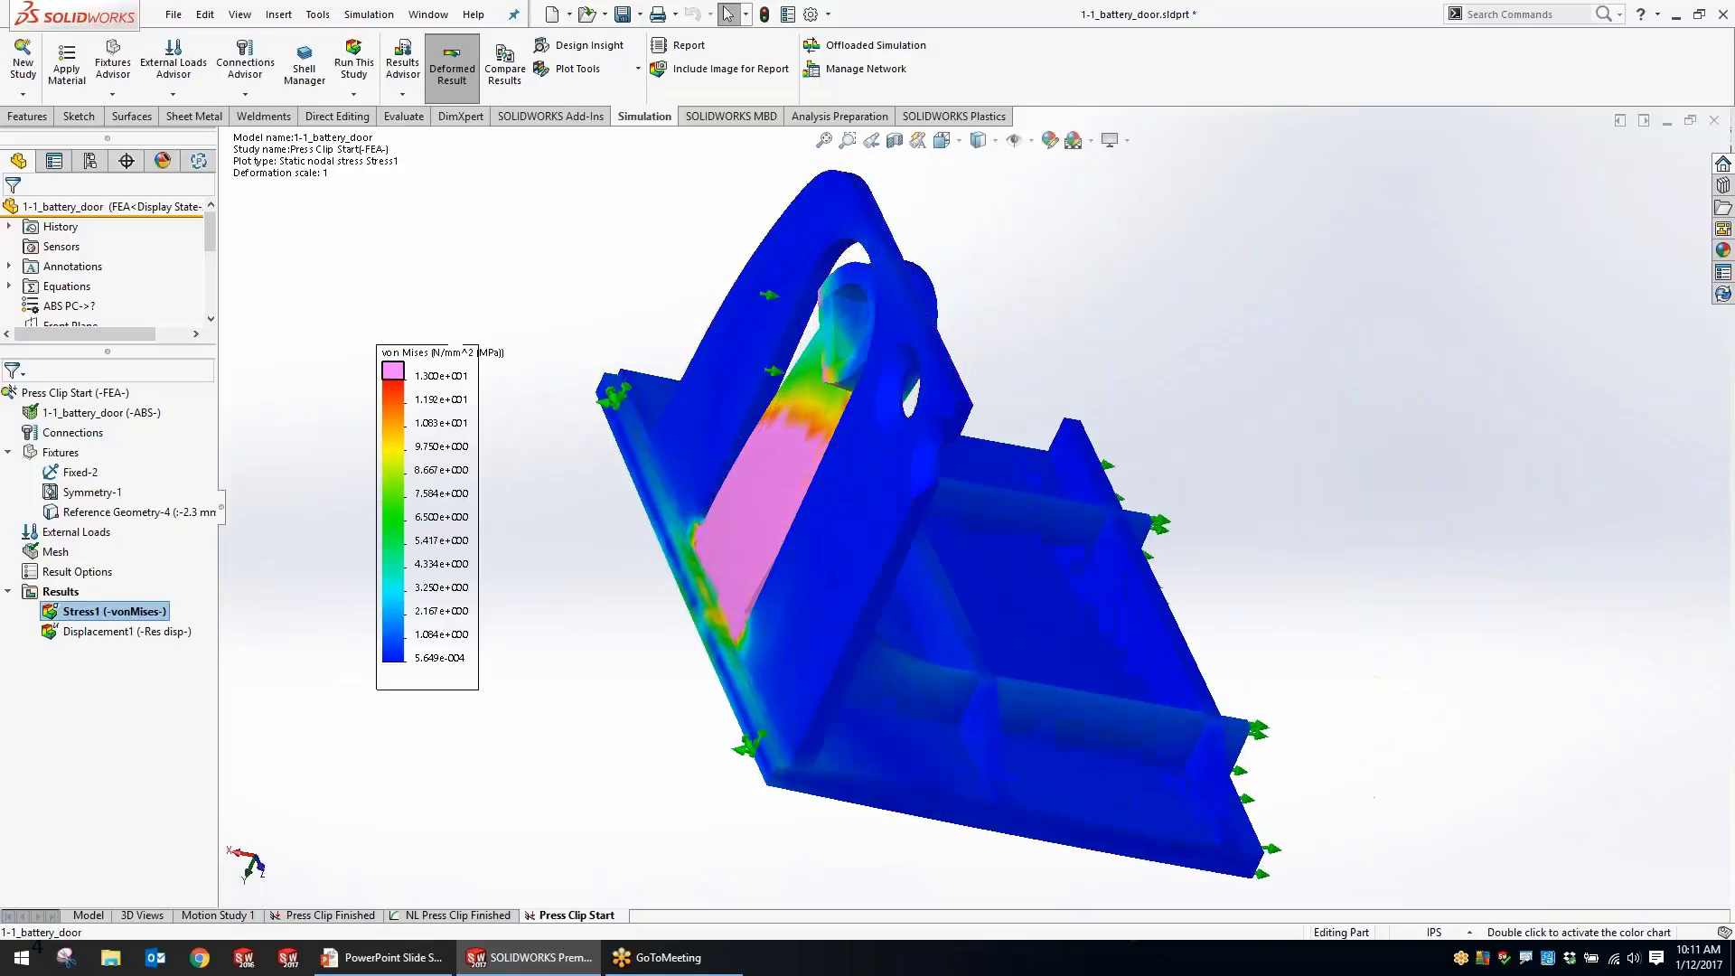
drag(427, 358, 379, 312)
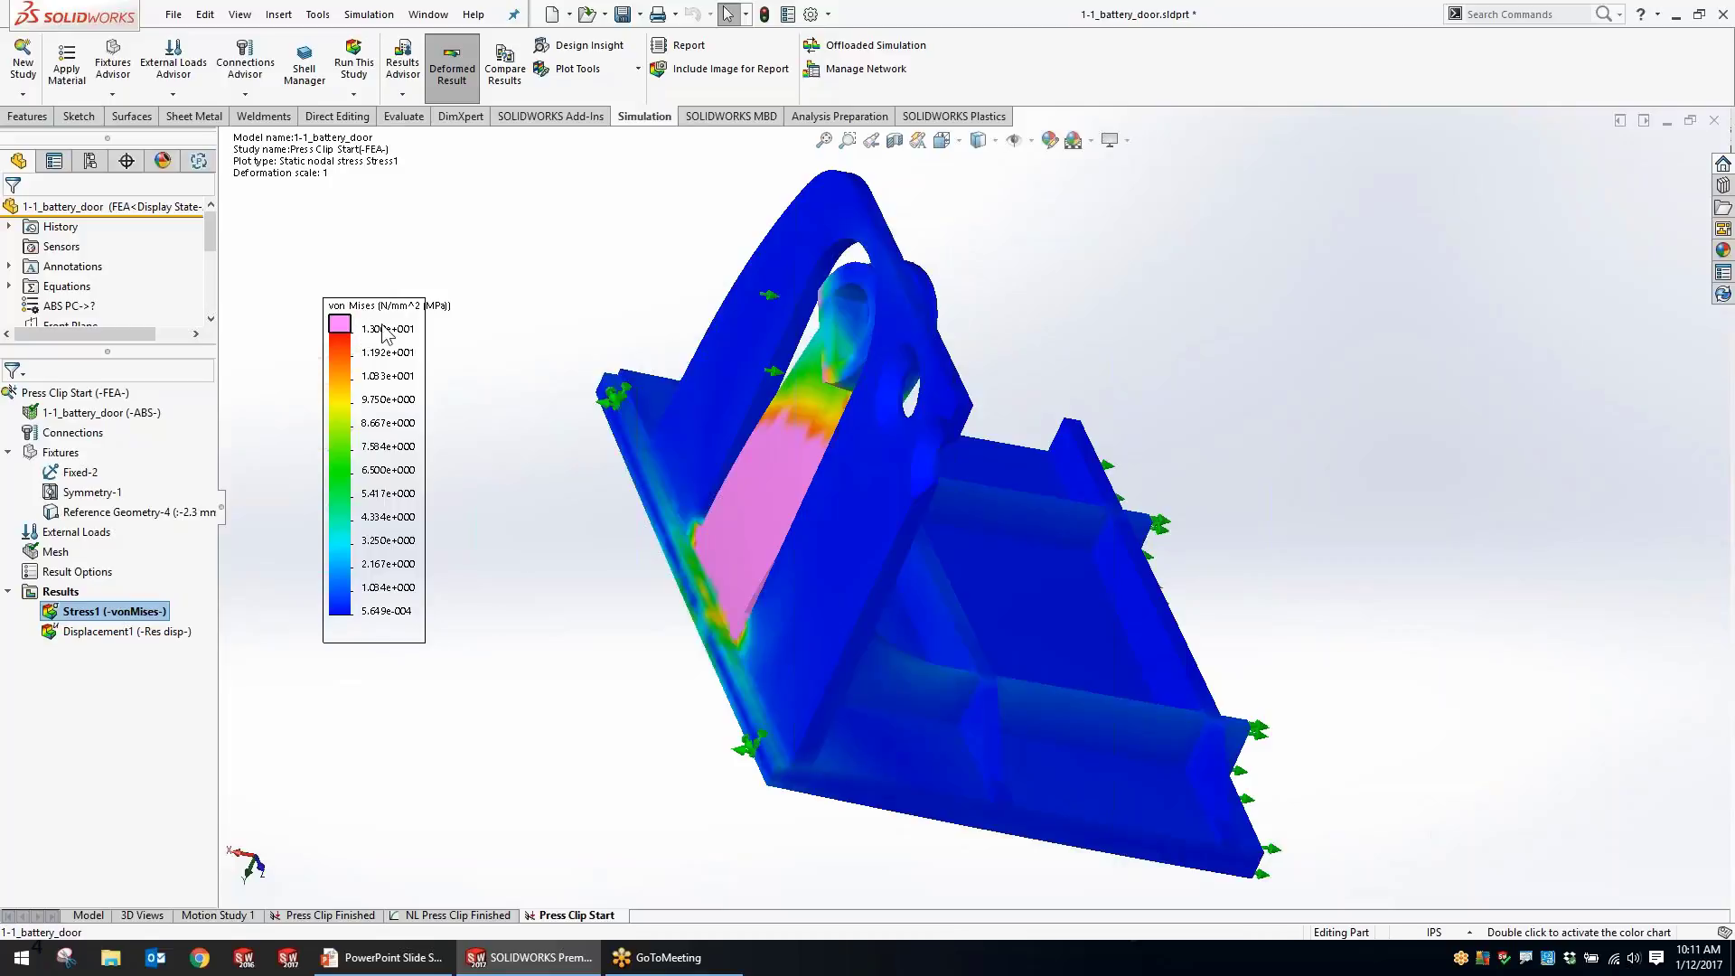
Change the legend's color for stresses above the maximum to black.
double_click(384, 329)
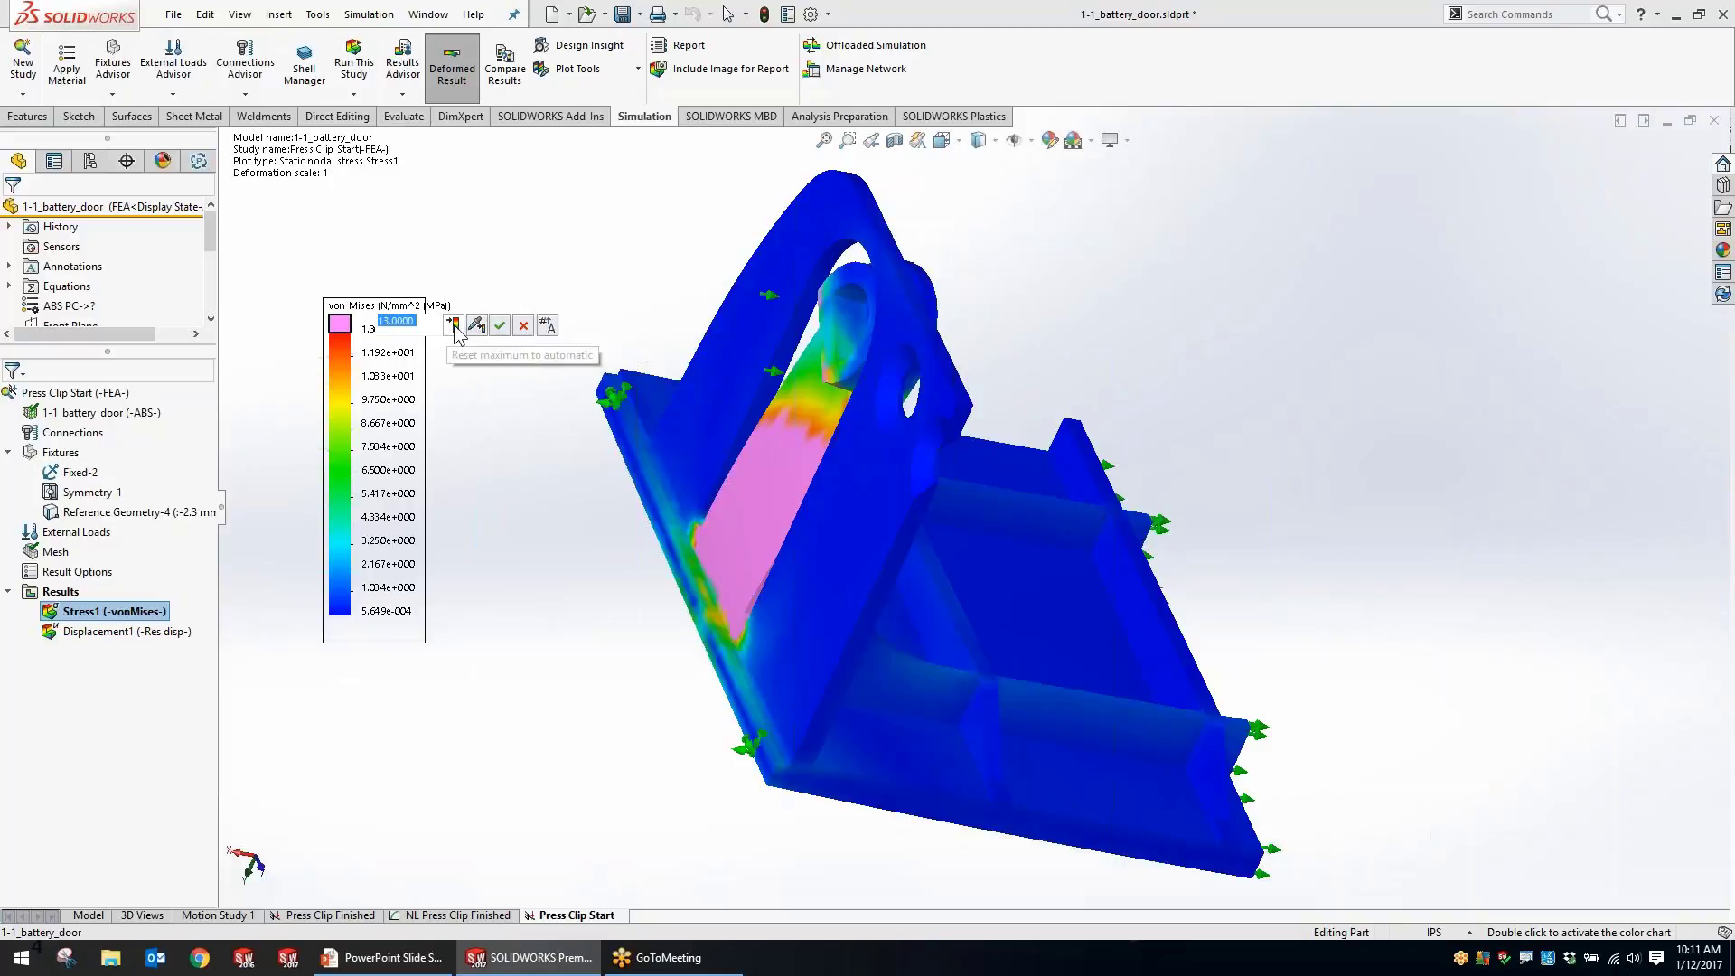
double_click(339, 325)
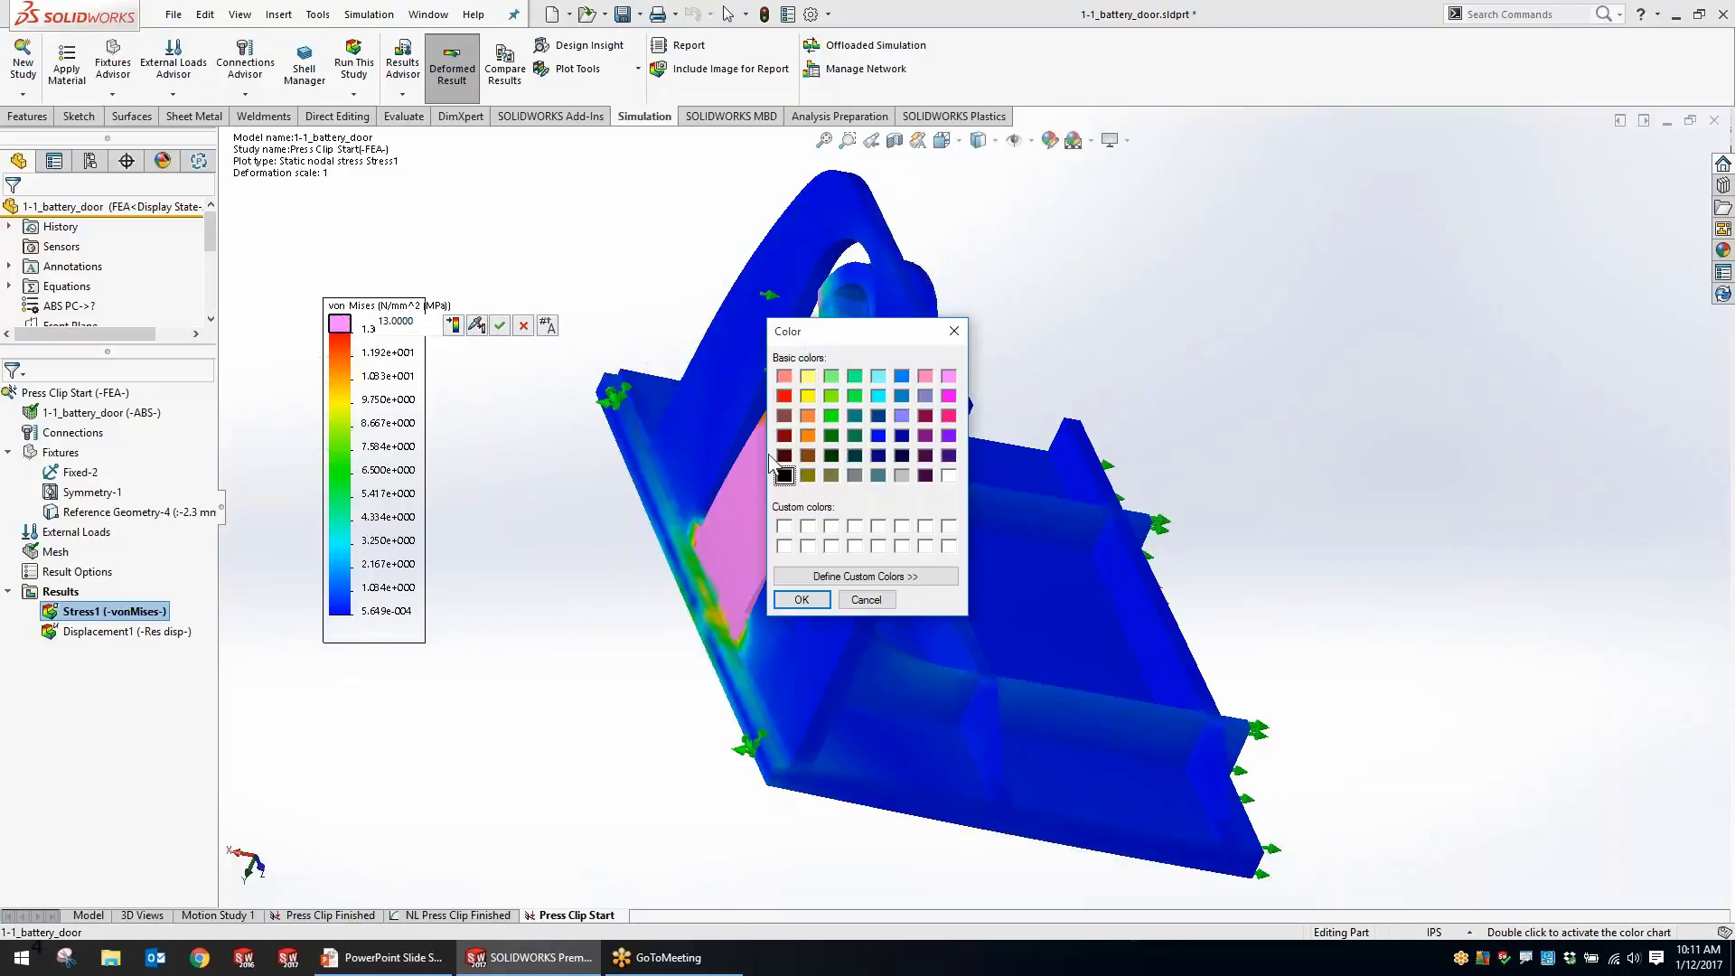
click(802, 600)
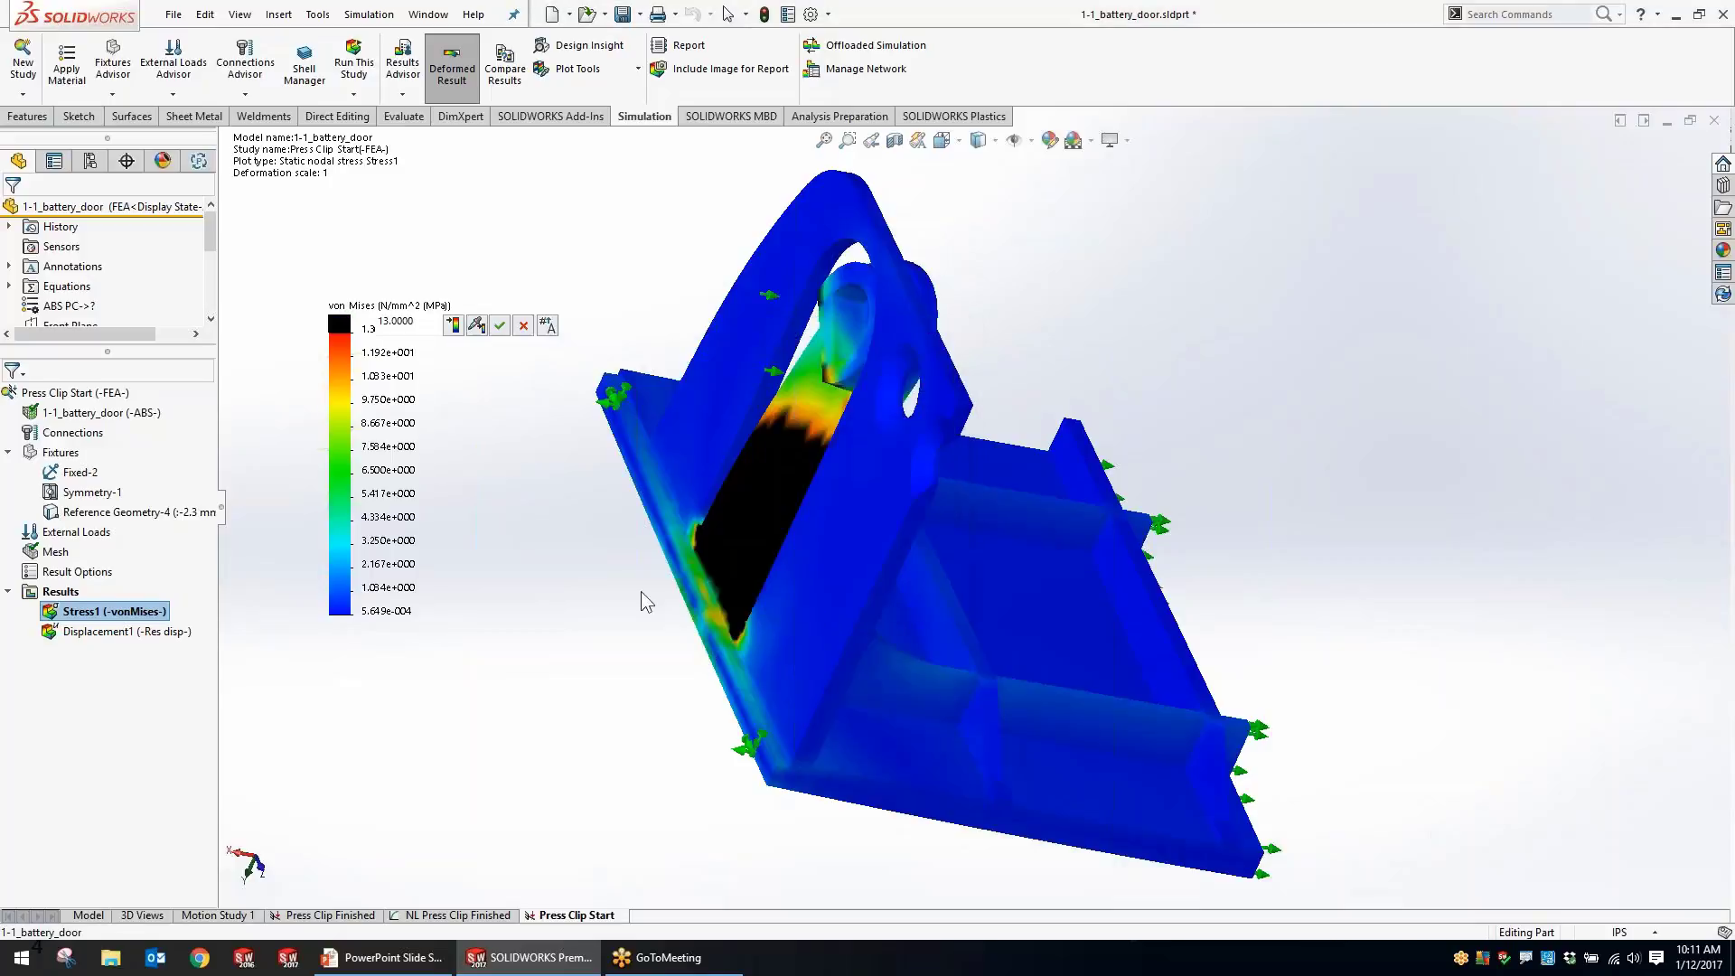
Try stress legend maximums of 10 and 5 MPa to compare the over-limit area on the clip arm.
middle_drag(669, 528, 741, 515)
click(396, 320)
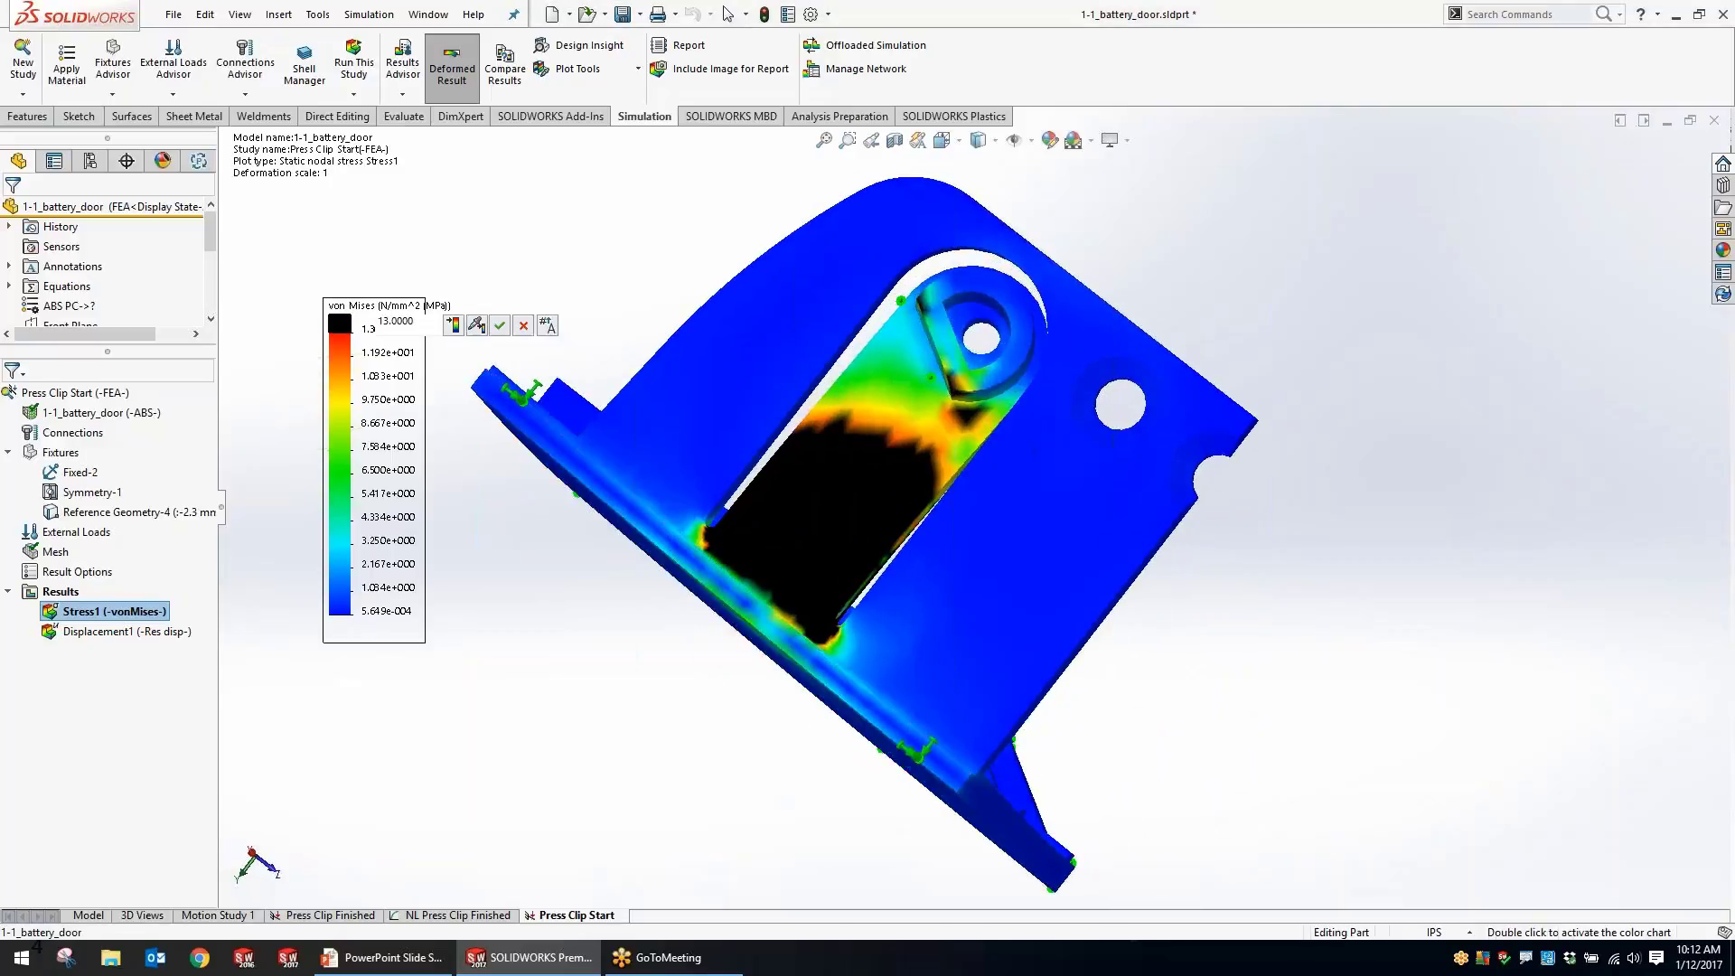
text(10)
key(Return)
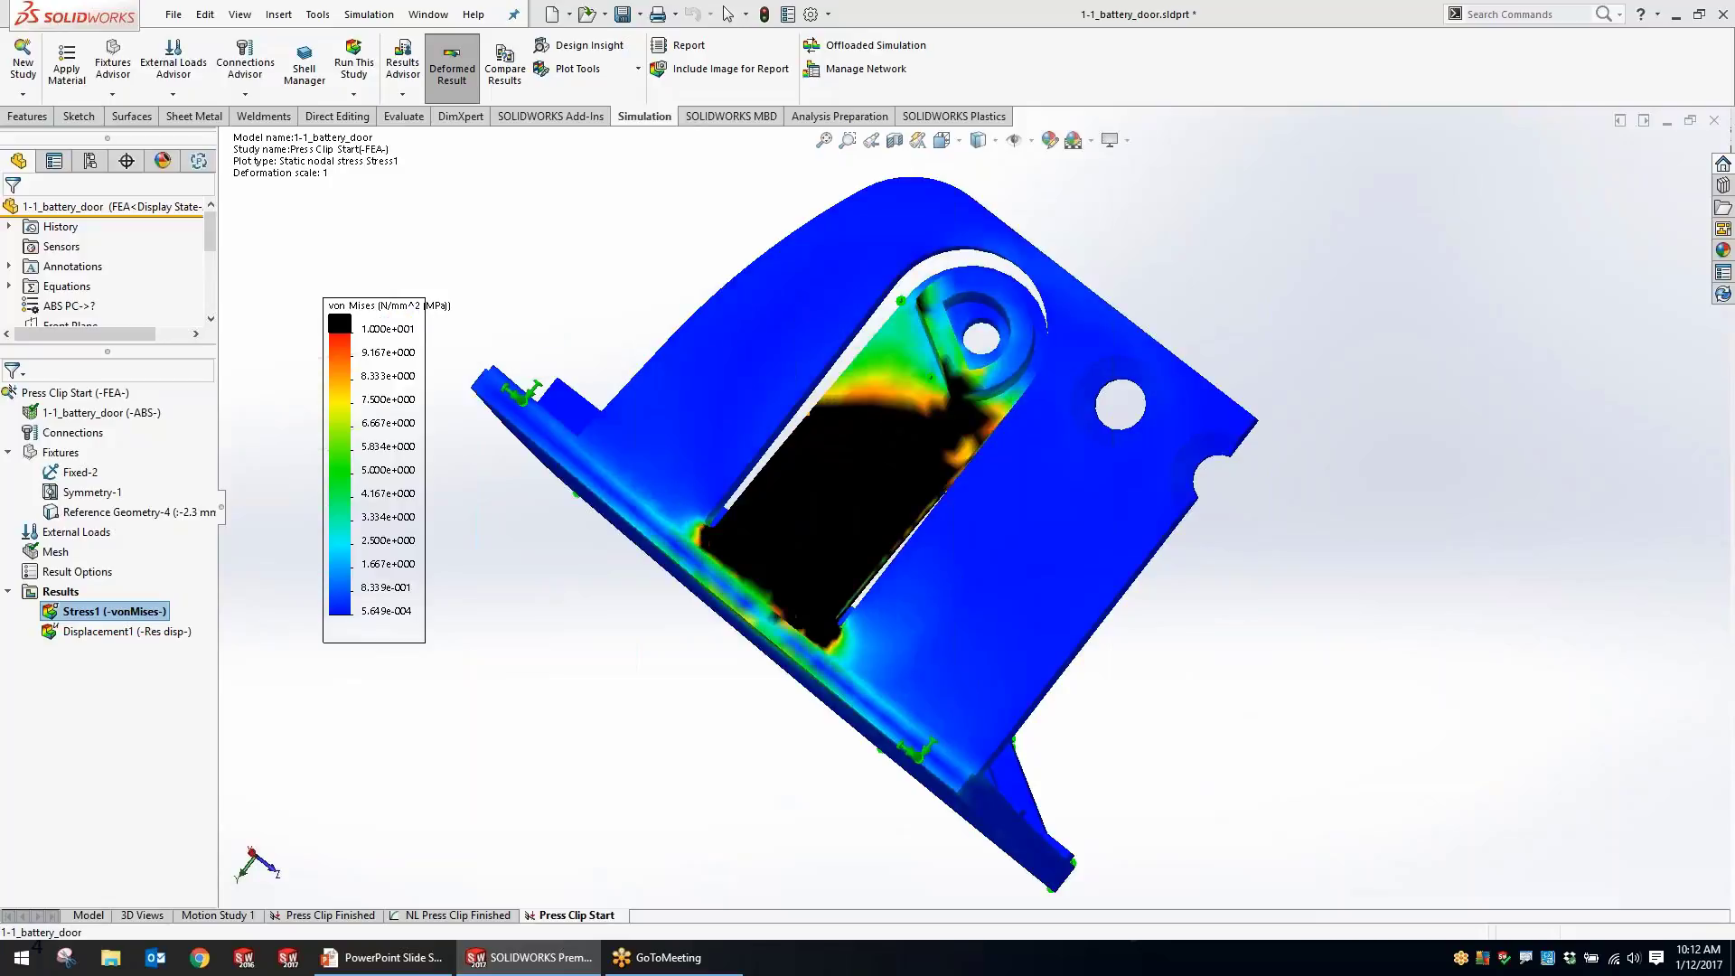
click(365, 328)
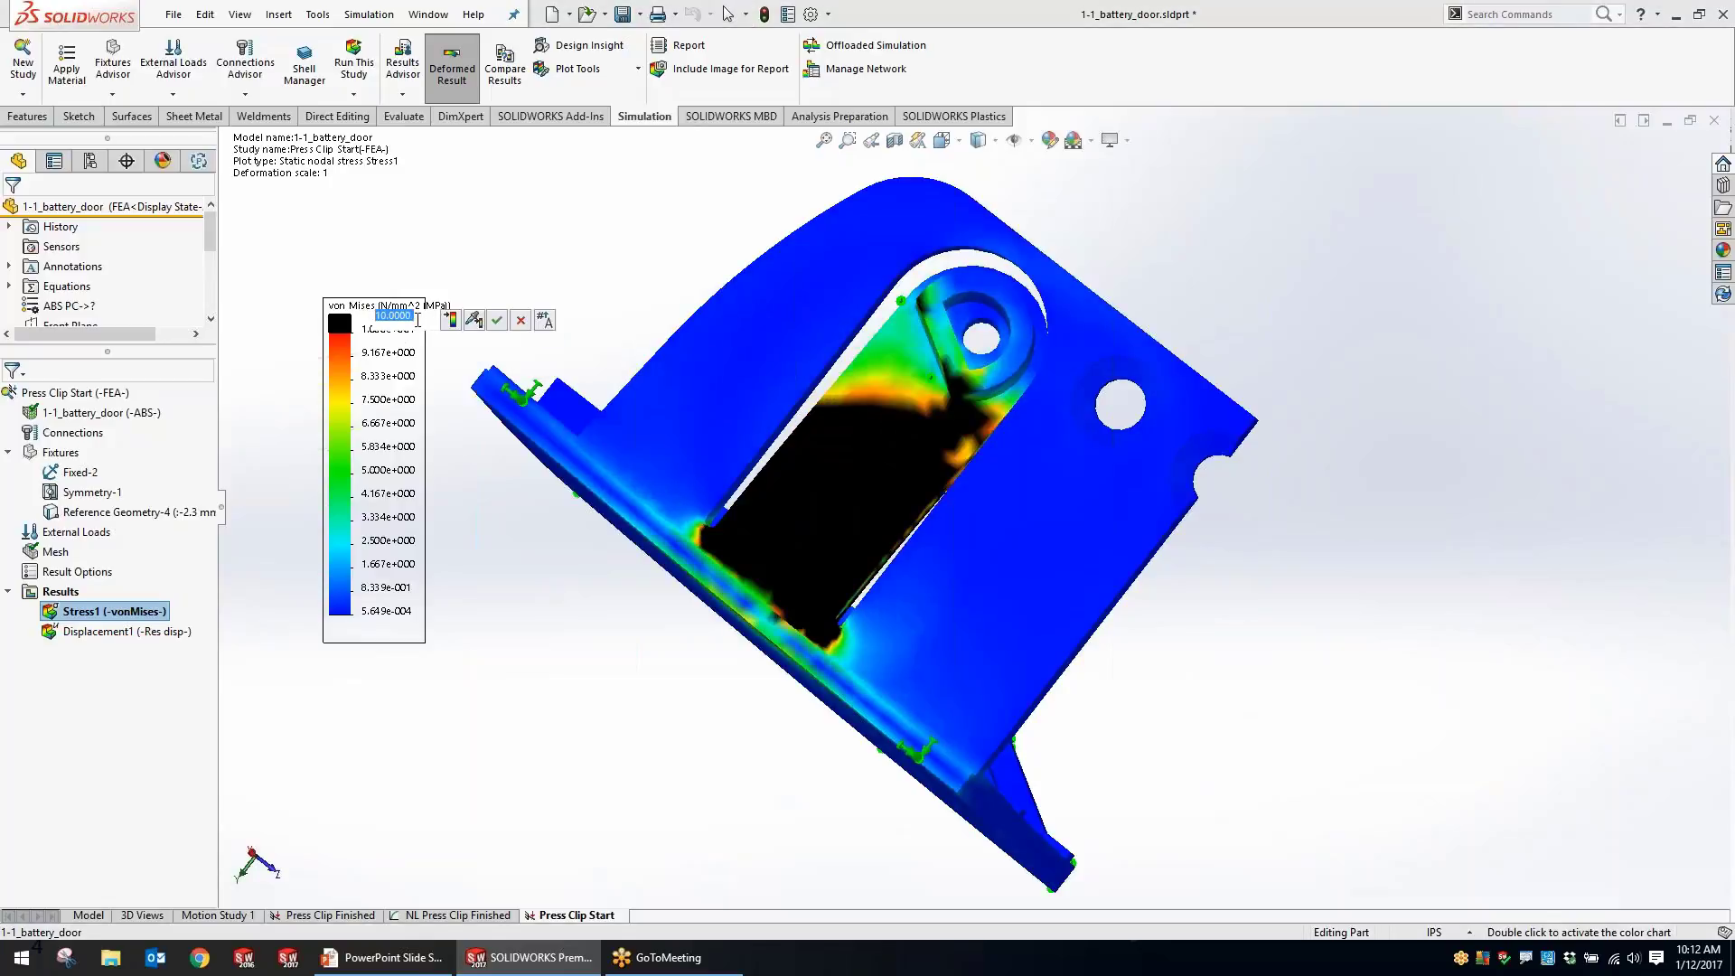
text(5)
key(Return)
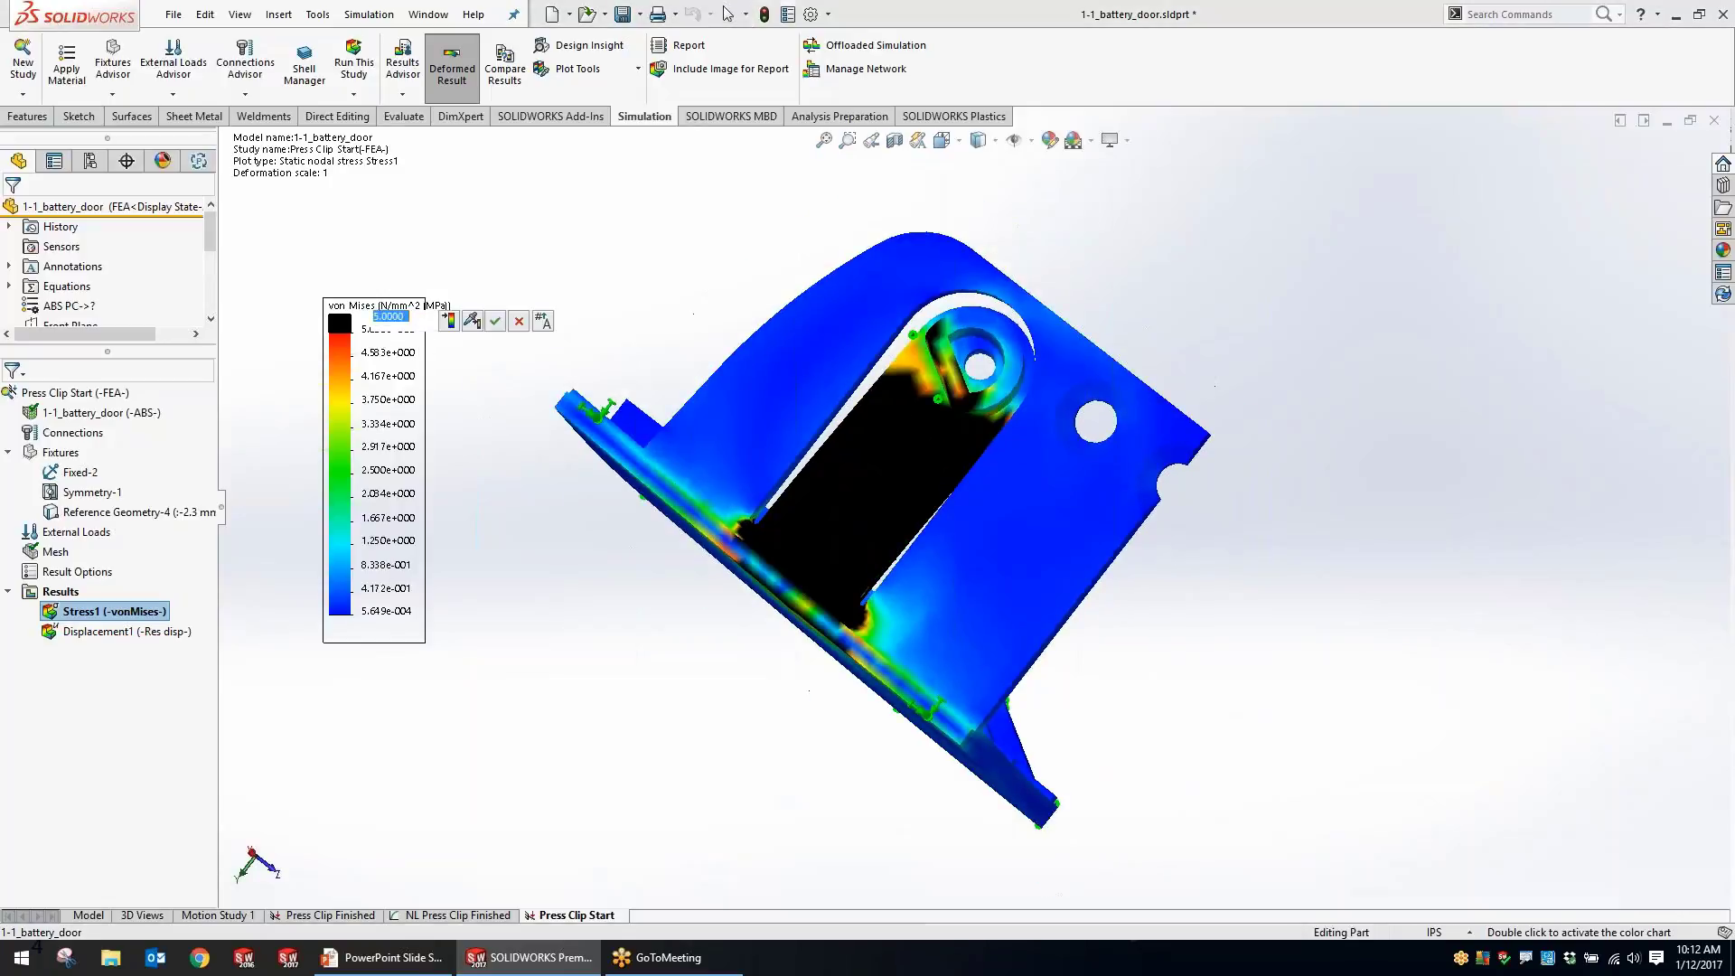
Set the stress legend's maximum to 15 MPa and view the door from the side.
text(15)
key(Return)
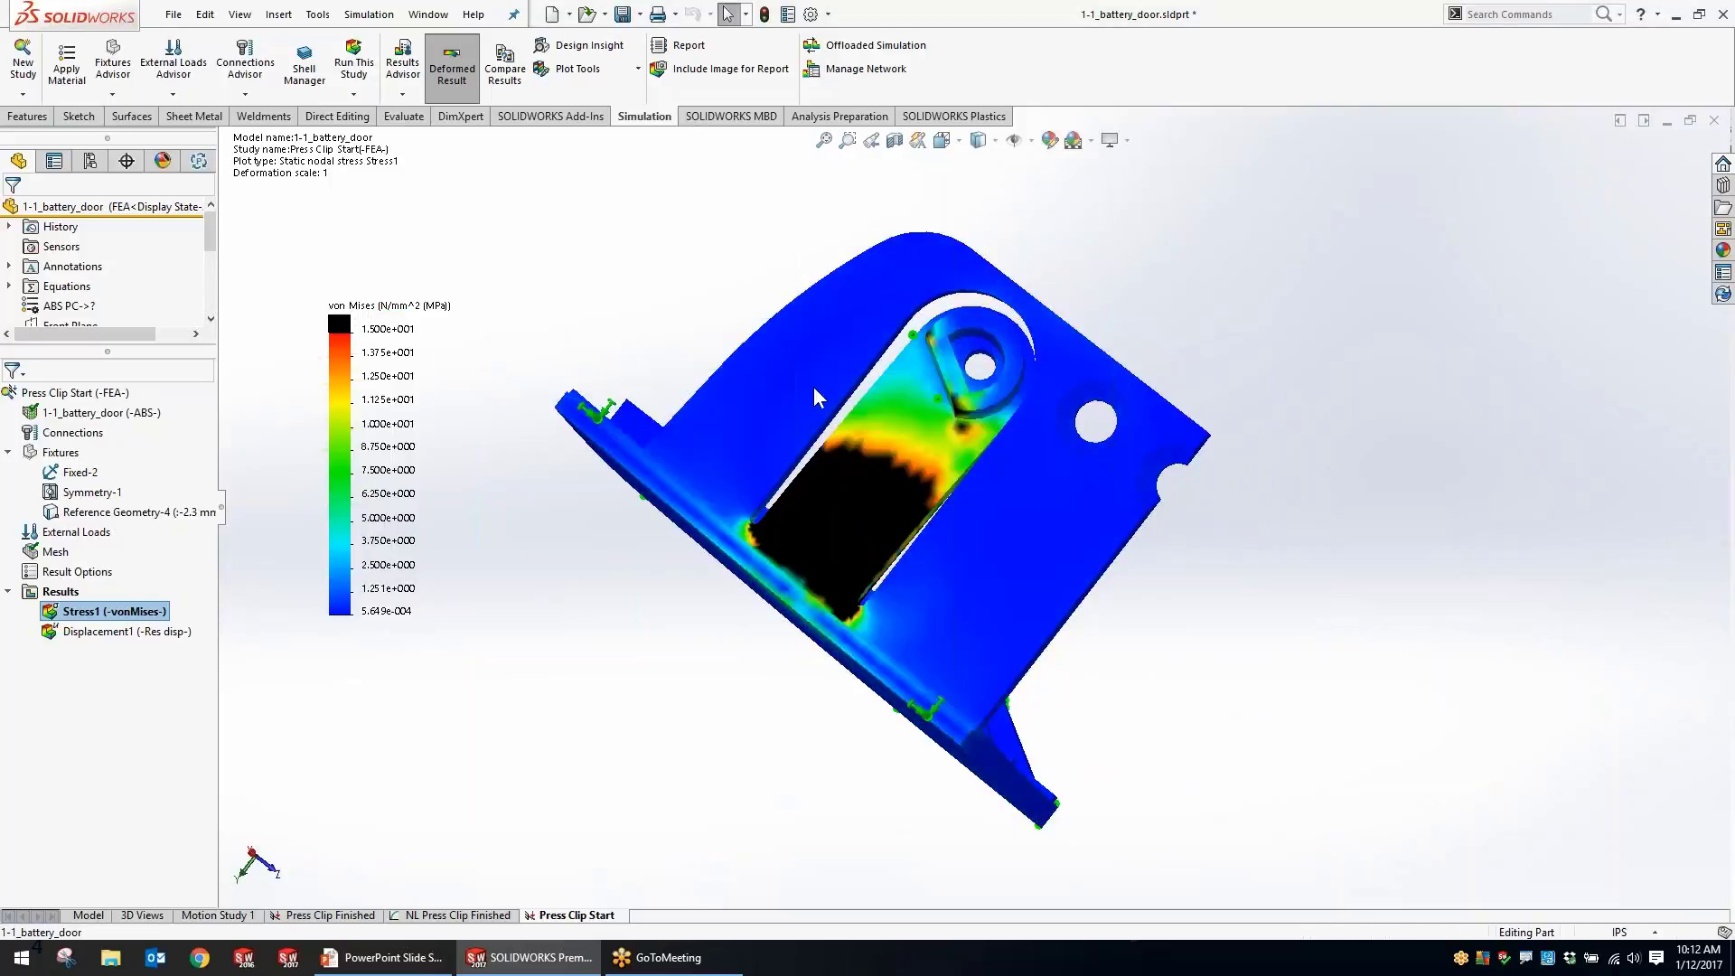
middle_drag(815, 398, 741, 416)
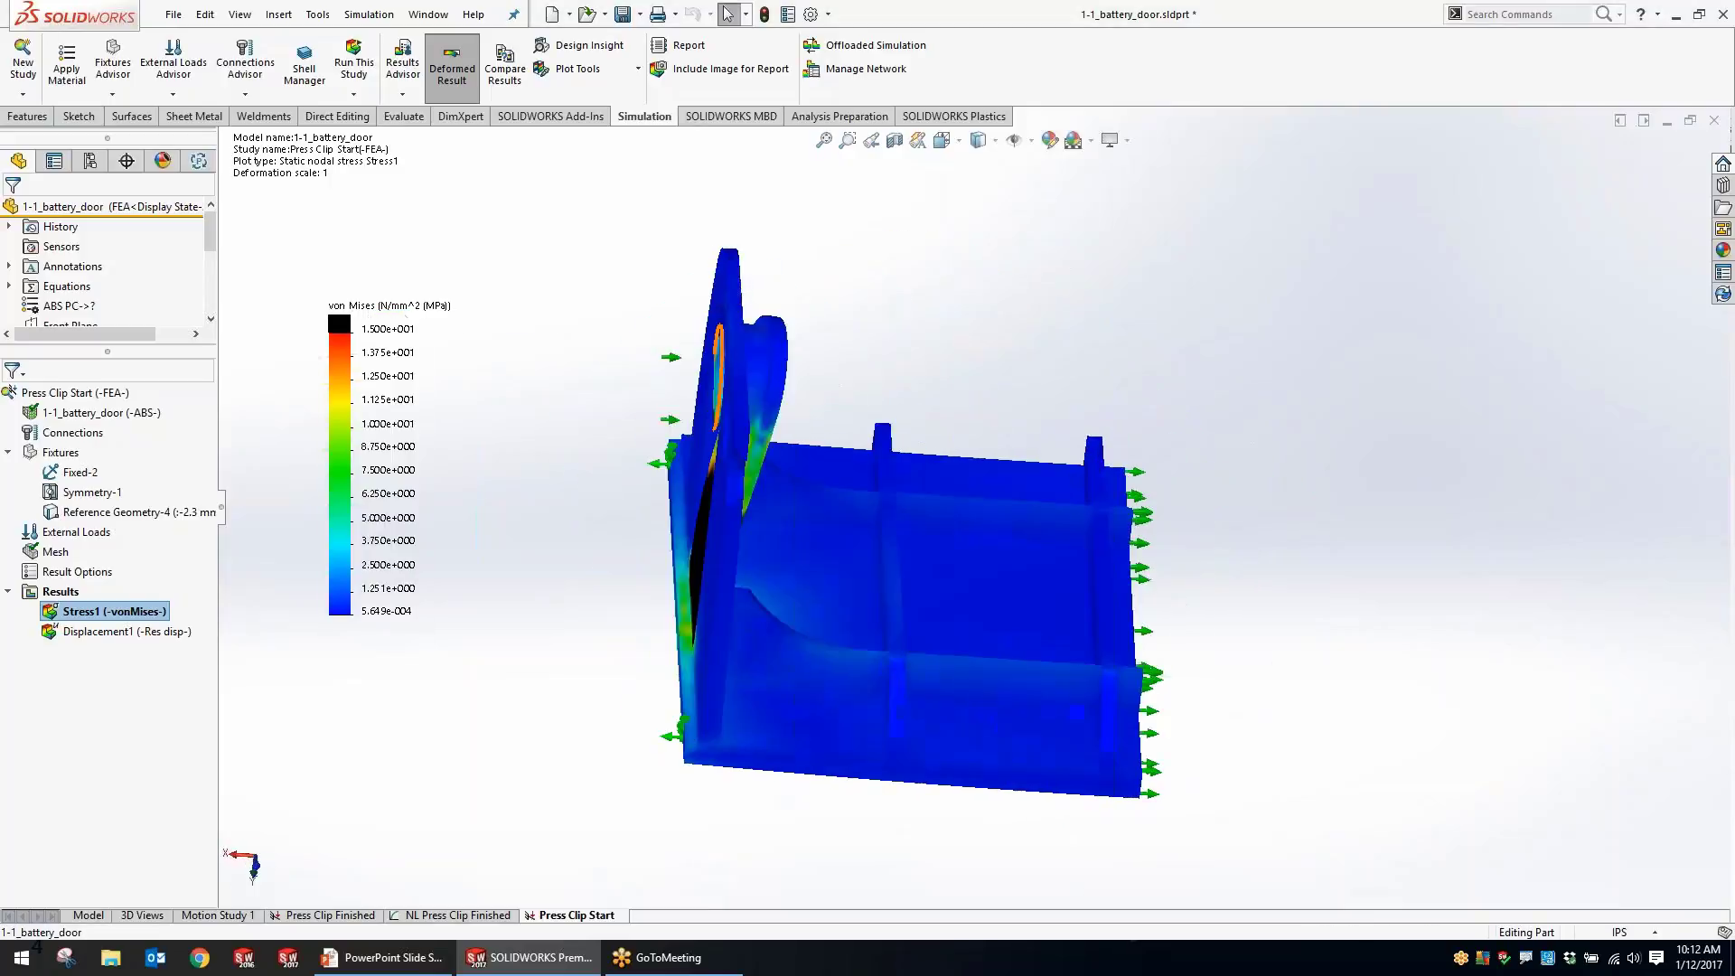
Turn off the separate color for stresses above the maximum and reset the legend's maximum to automatic.
double_click(389, 329)
click(484, 318)
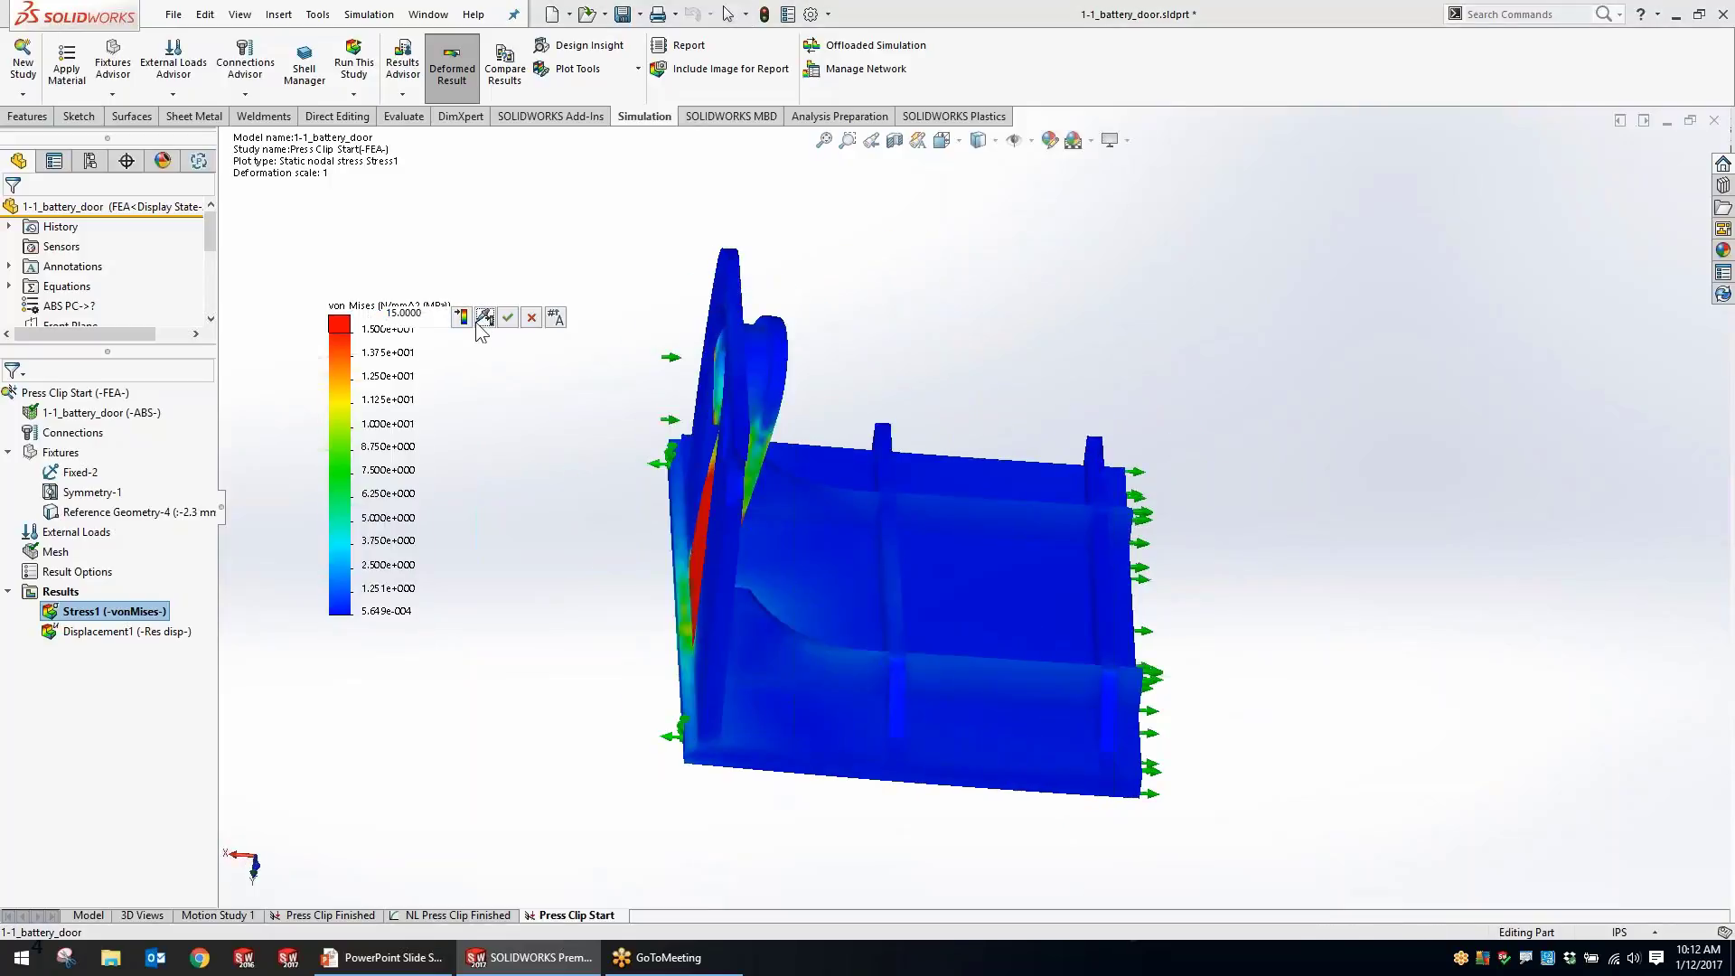
click(482, 321)
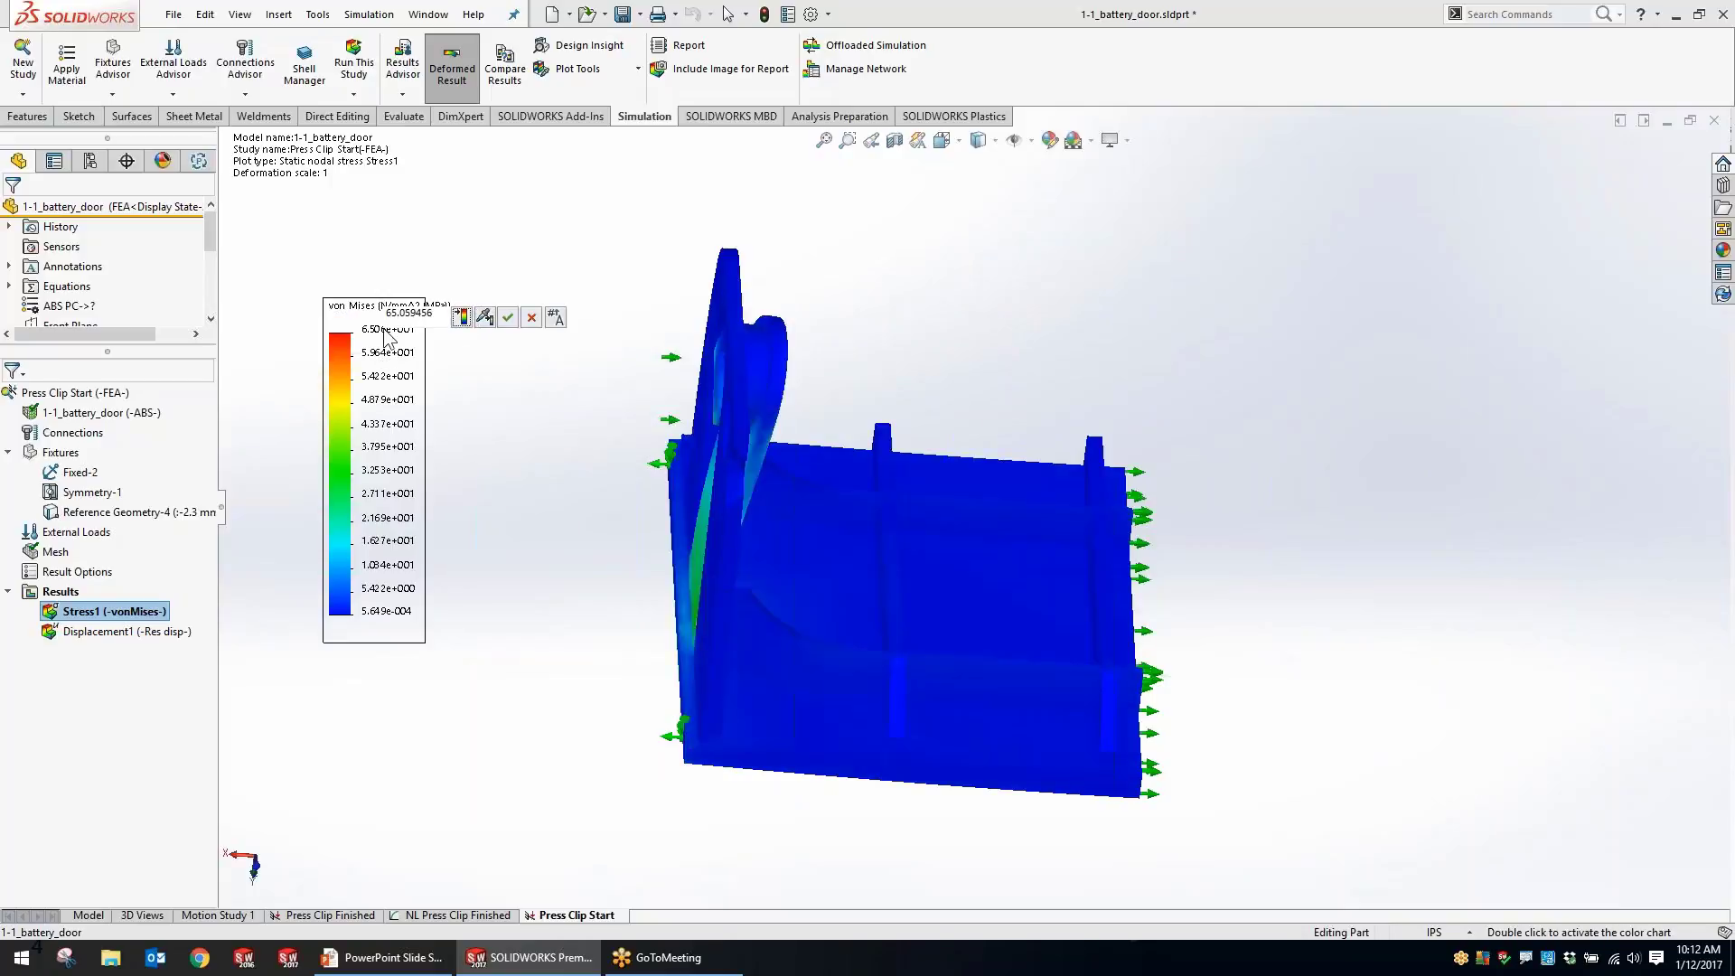
click(508, 318)
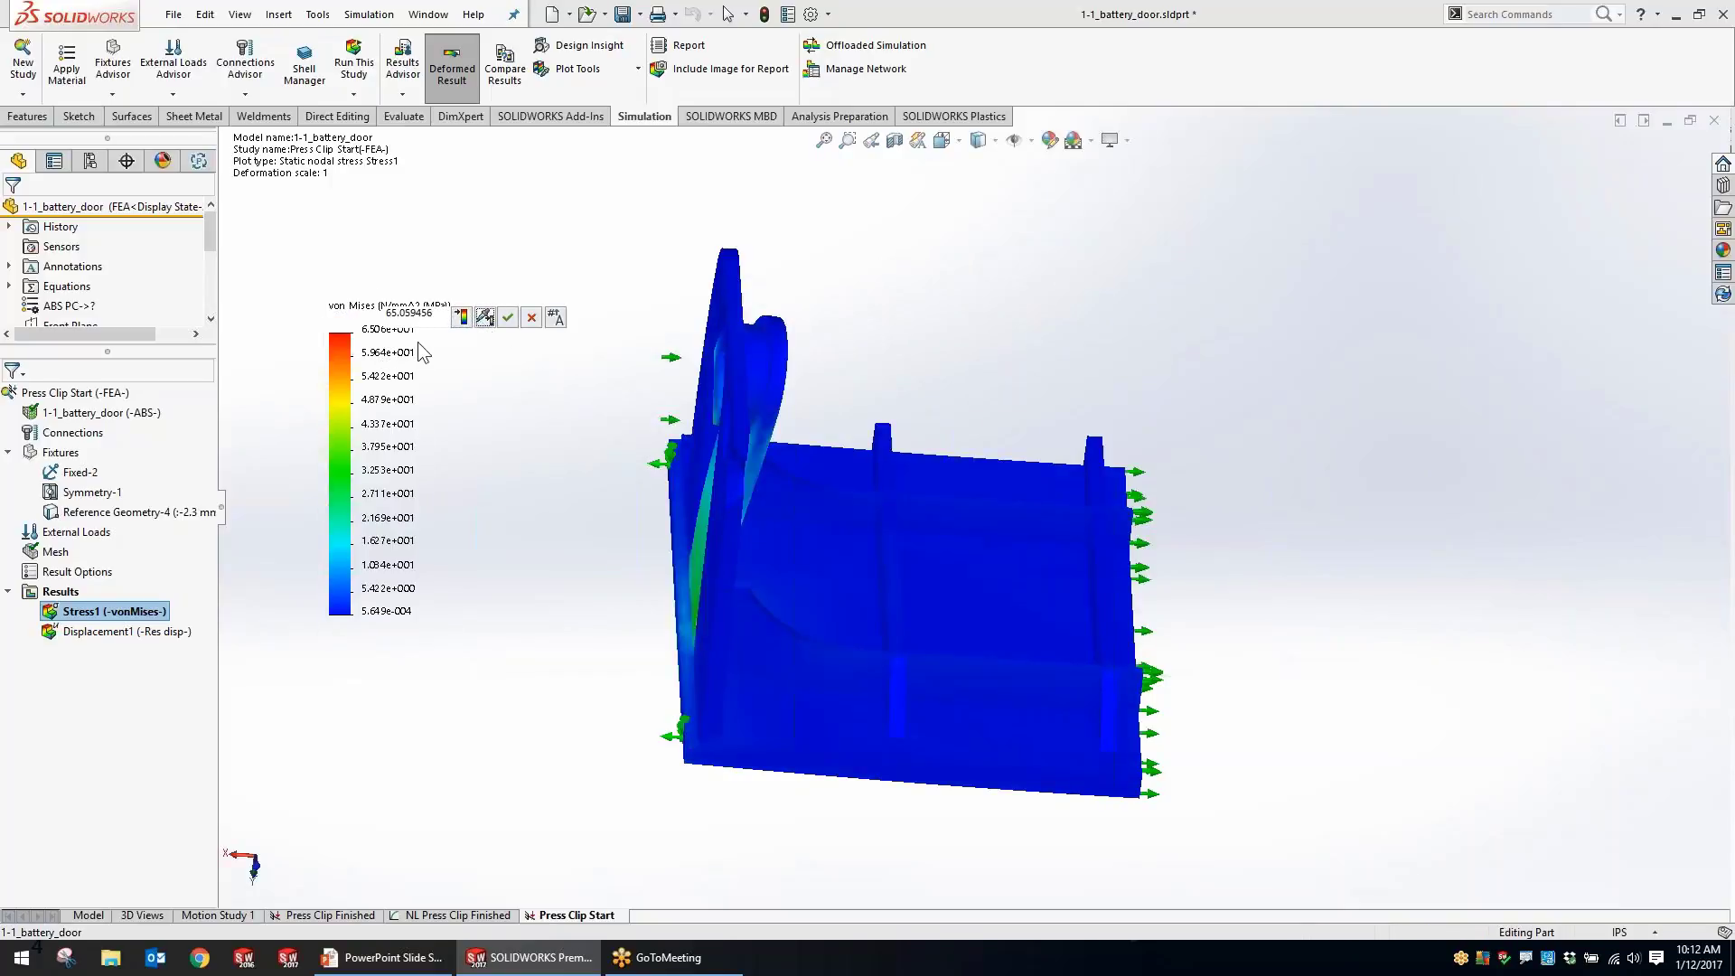
Open the stress plot's chart options and accept them with a defined maximum of 15.
double_click(343, 331)
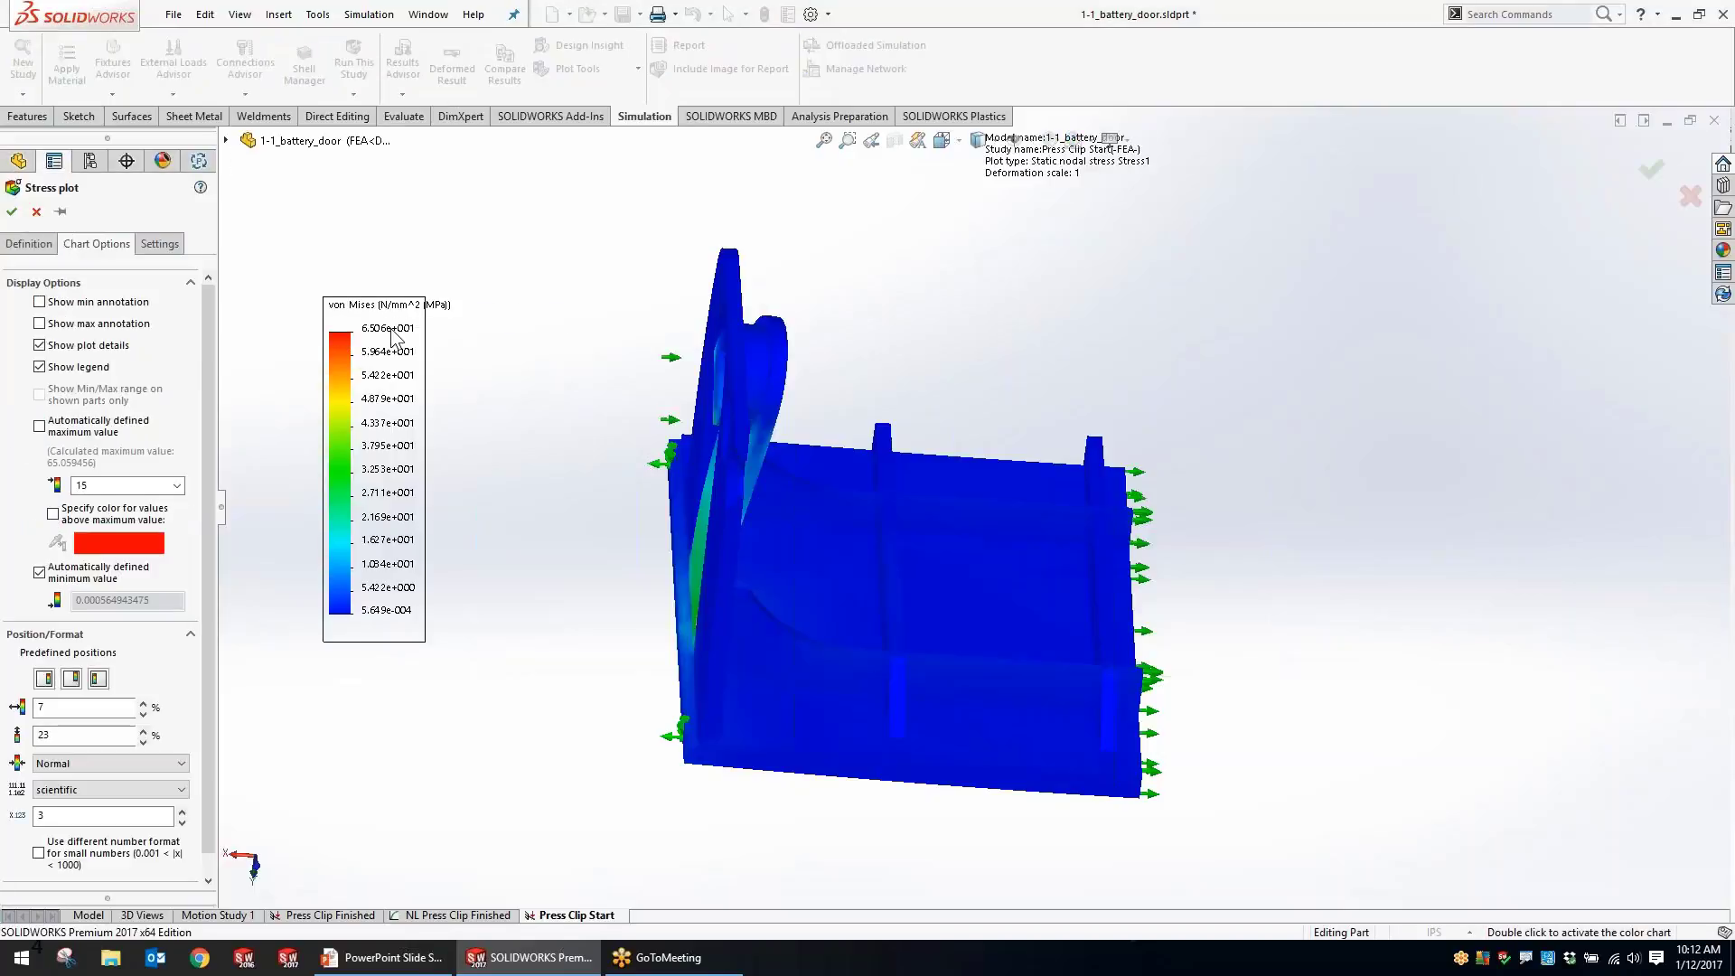
middle_drag(613, 368, 723, 398)
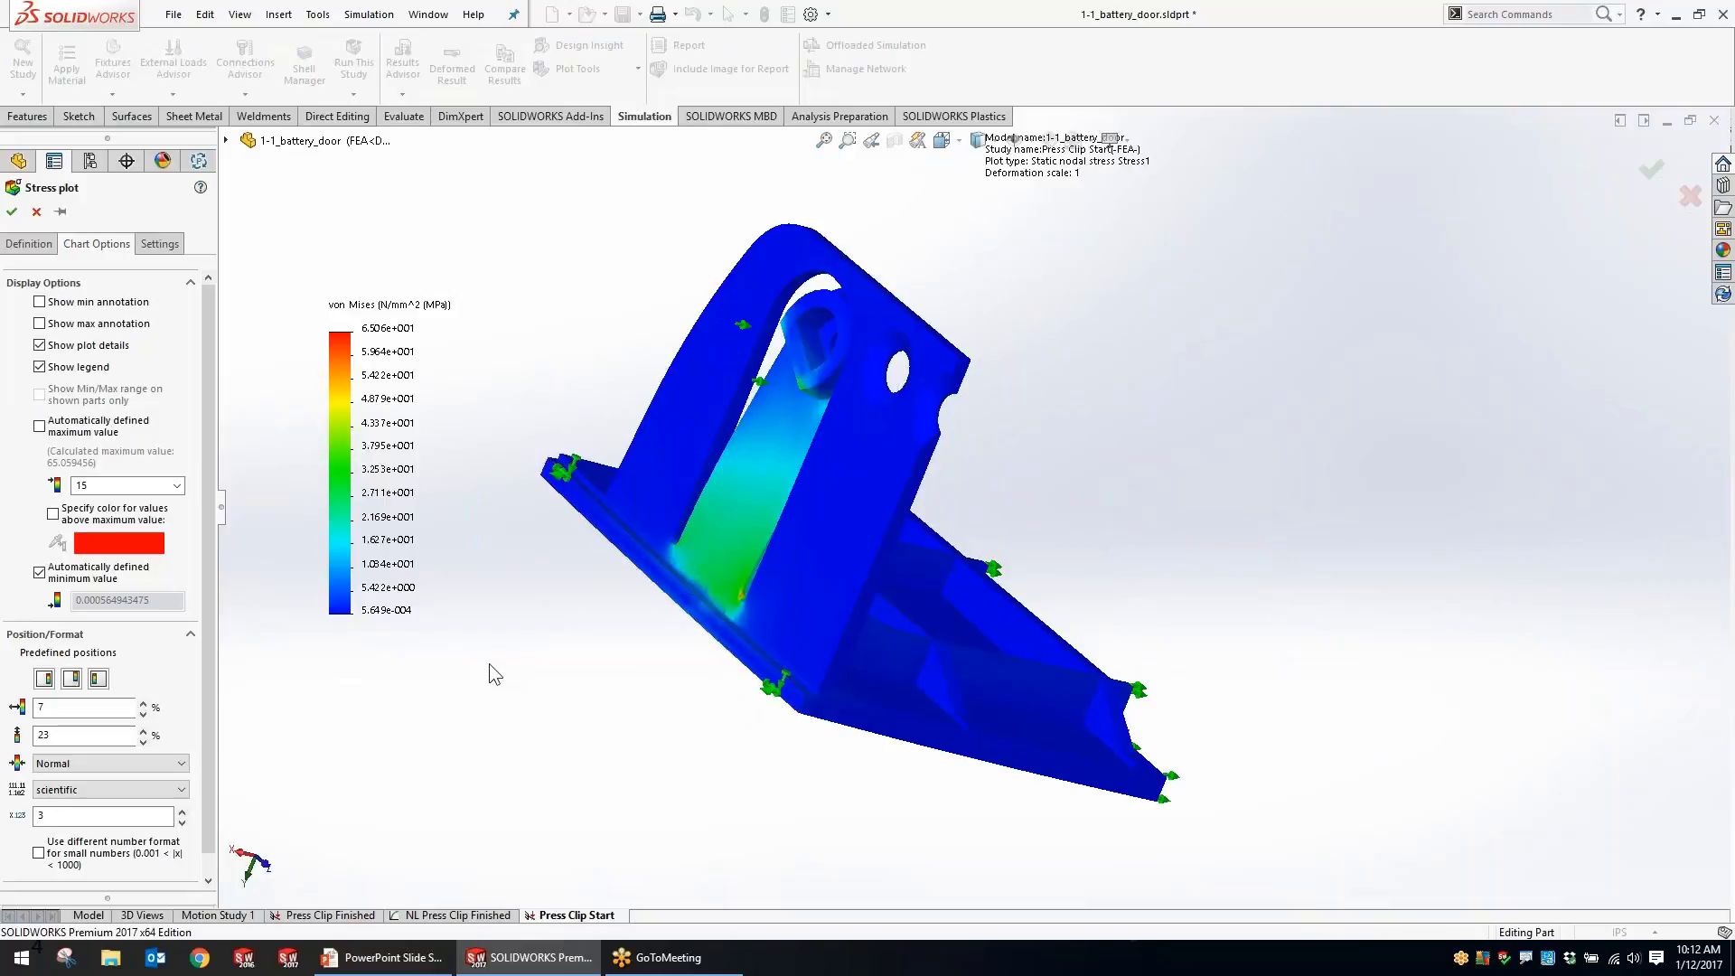
click(11, 211)
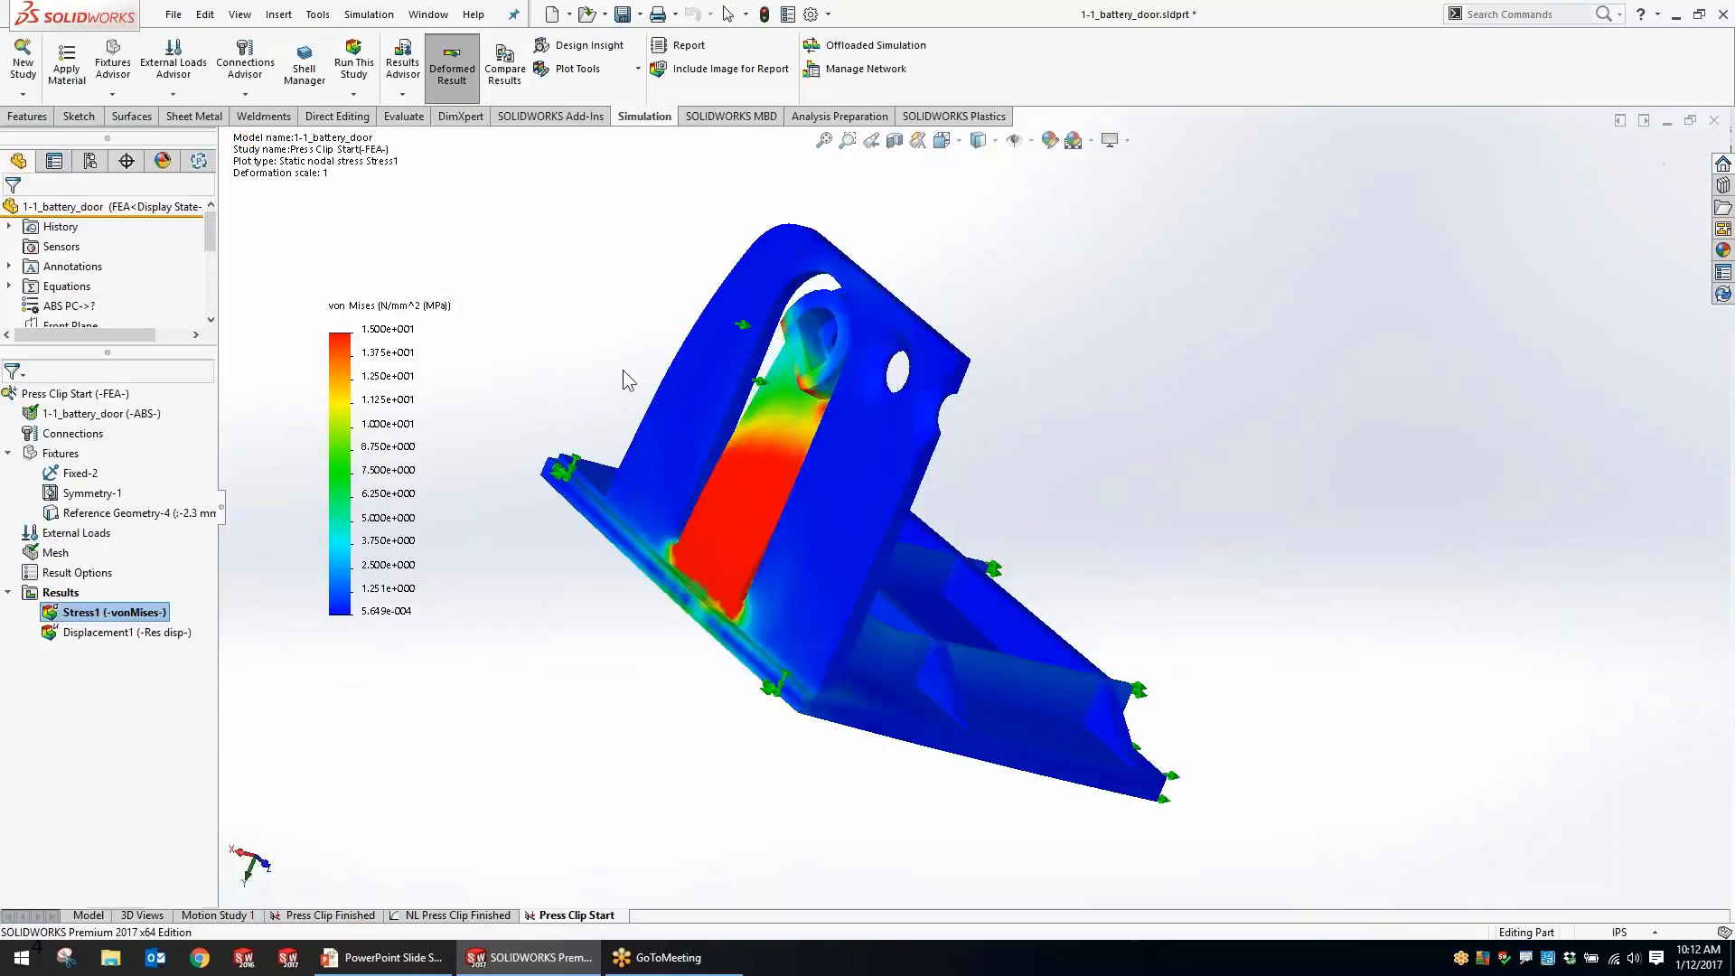
Examine the stress distribution on the clip arm and its base from the inside, outside and side.
middle_drag(578, 351, 845, 613)
scroll(842, 604, up, 3)
middle_drag(905, 560, 976, 599)
scroll(915, 581, down, 3)
scroll(975, 599, up, 5)
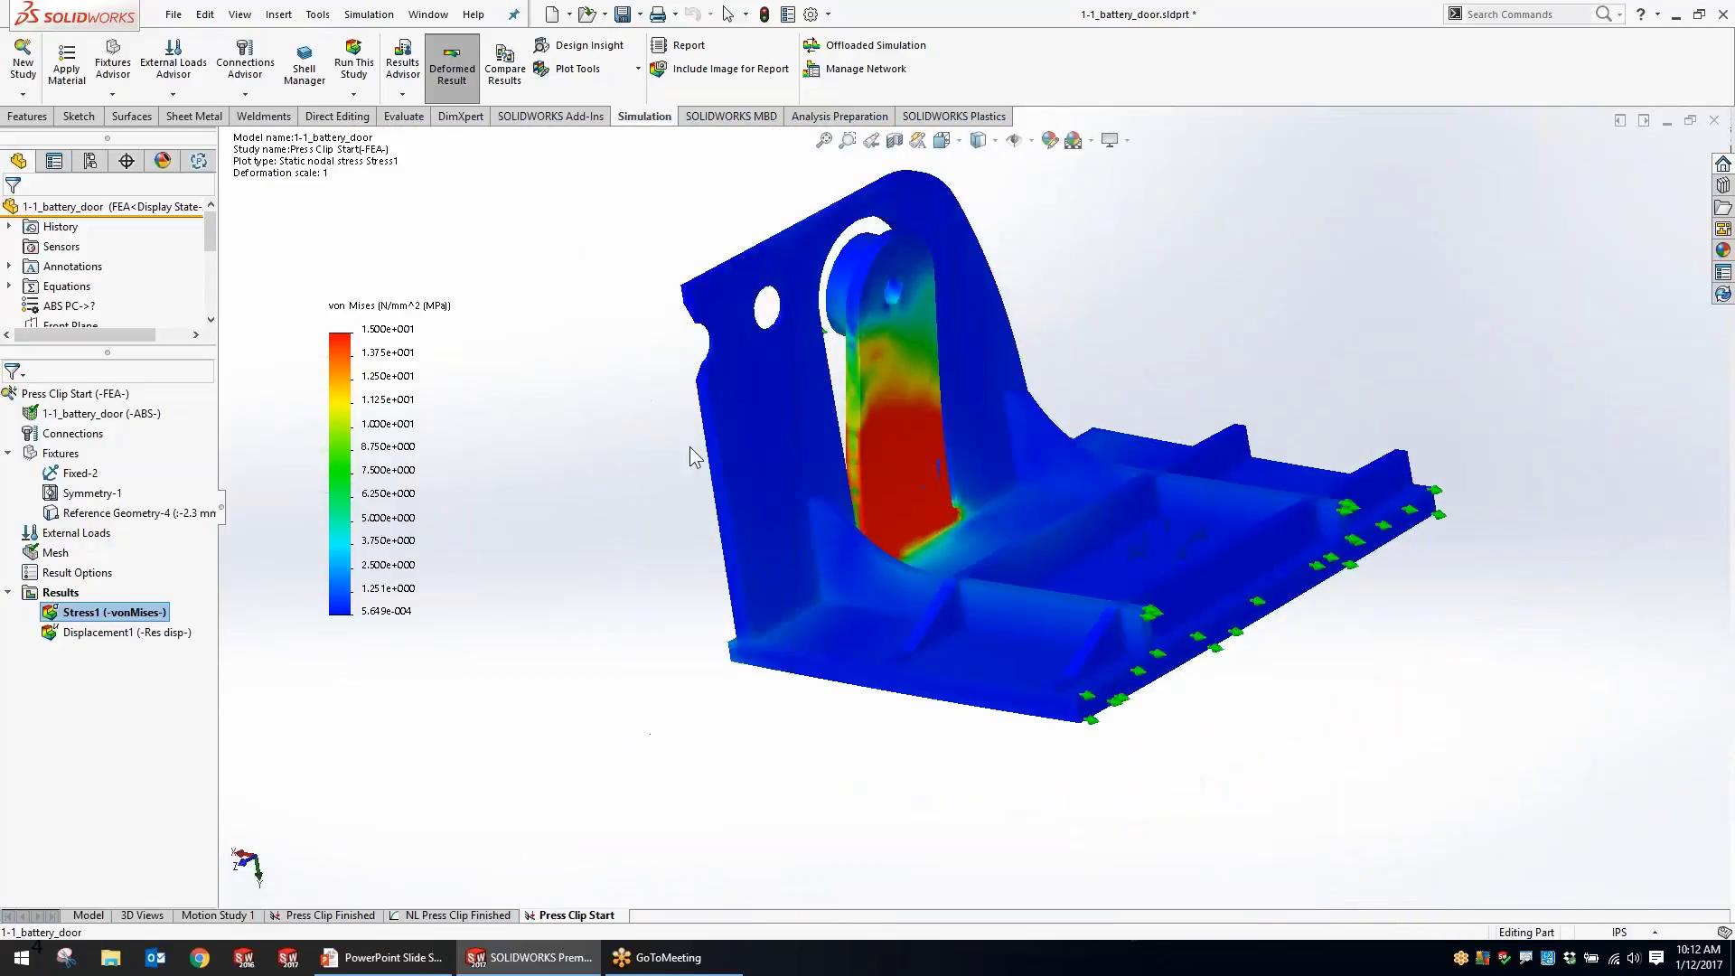
scroll(935, 441, down, 3)
middle_drag(1011, 306, 1131, 361)
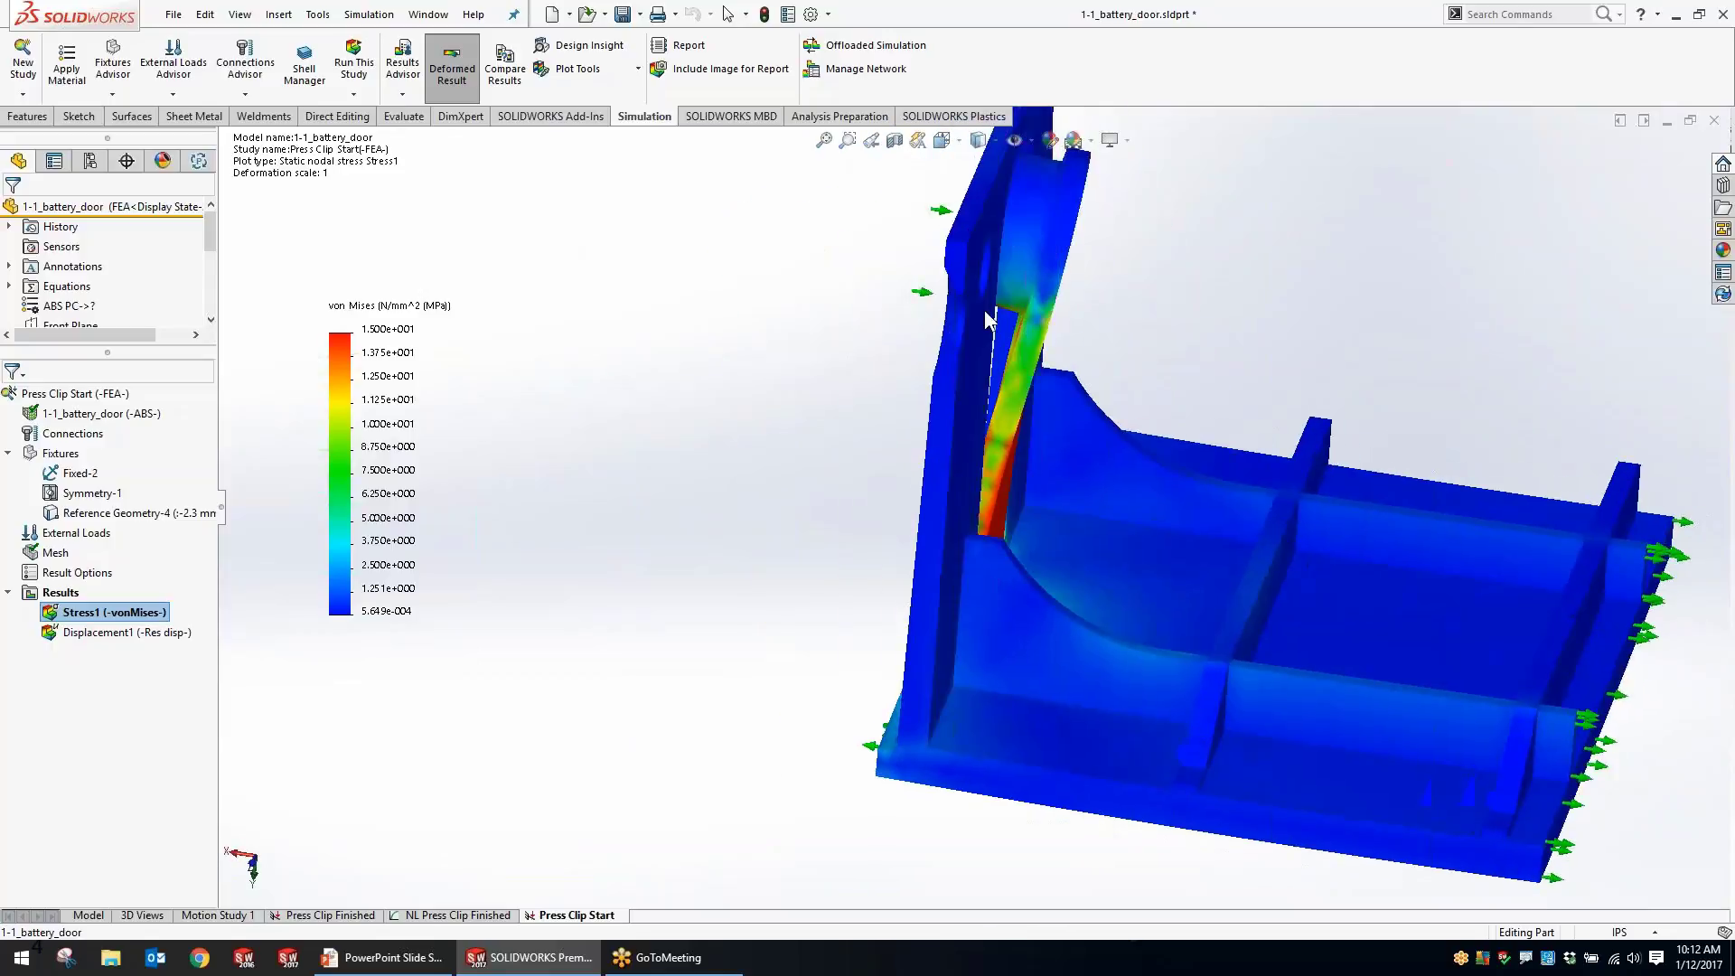
middle_drag(1173, 307, 1107, 324)
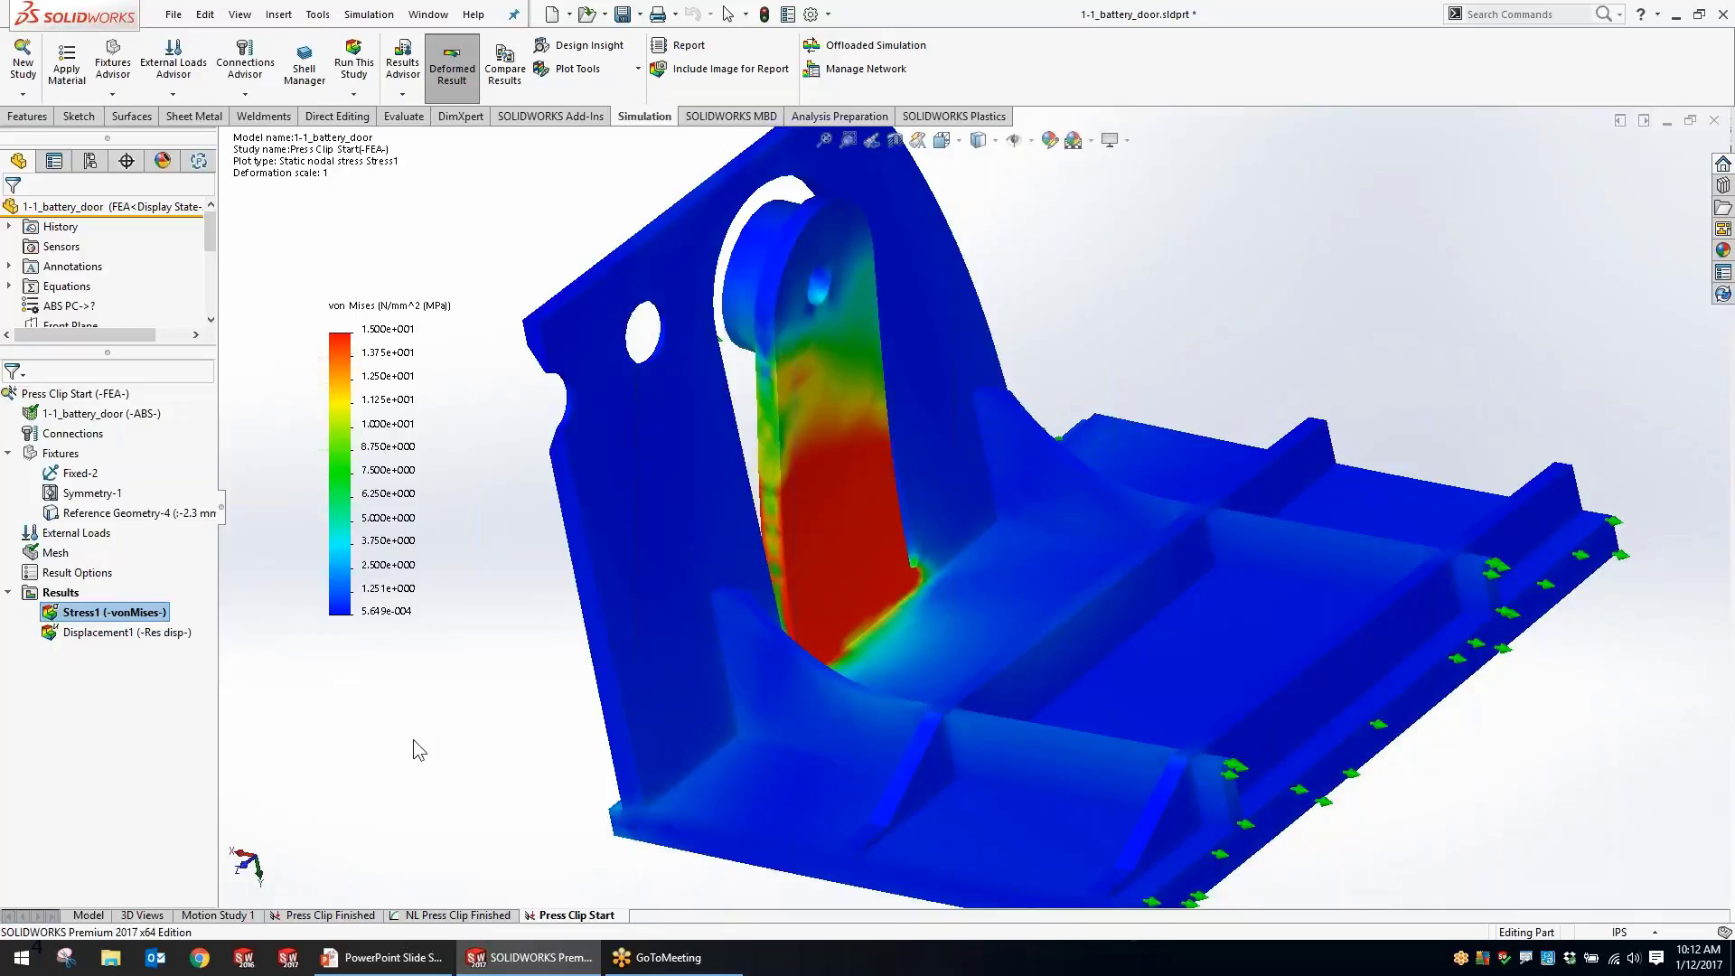
Copy the Press Clip Start study to a Nonlinear study named Nonlinear 2 from [Press Clip Start], using the FEA configuration.
right_click(592, 916)
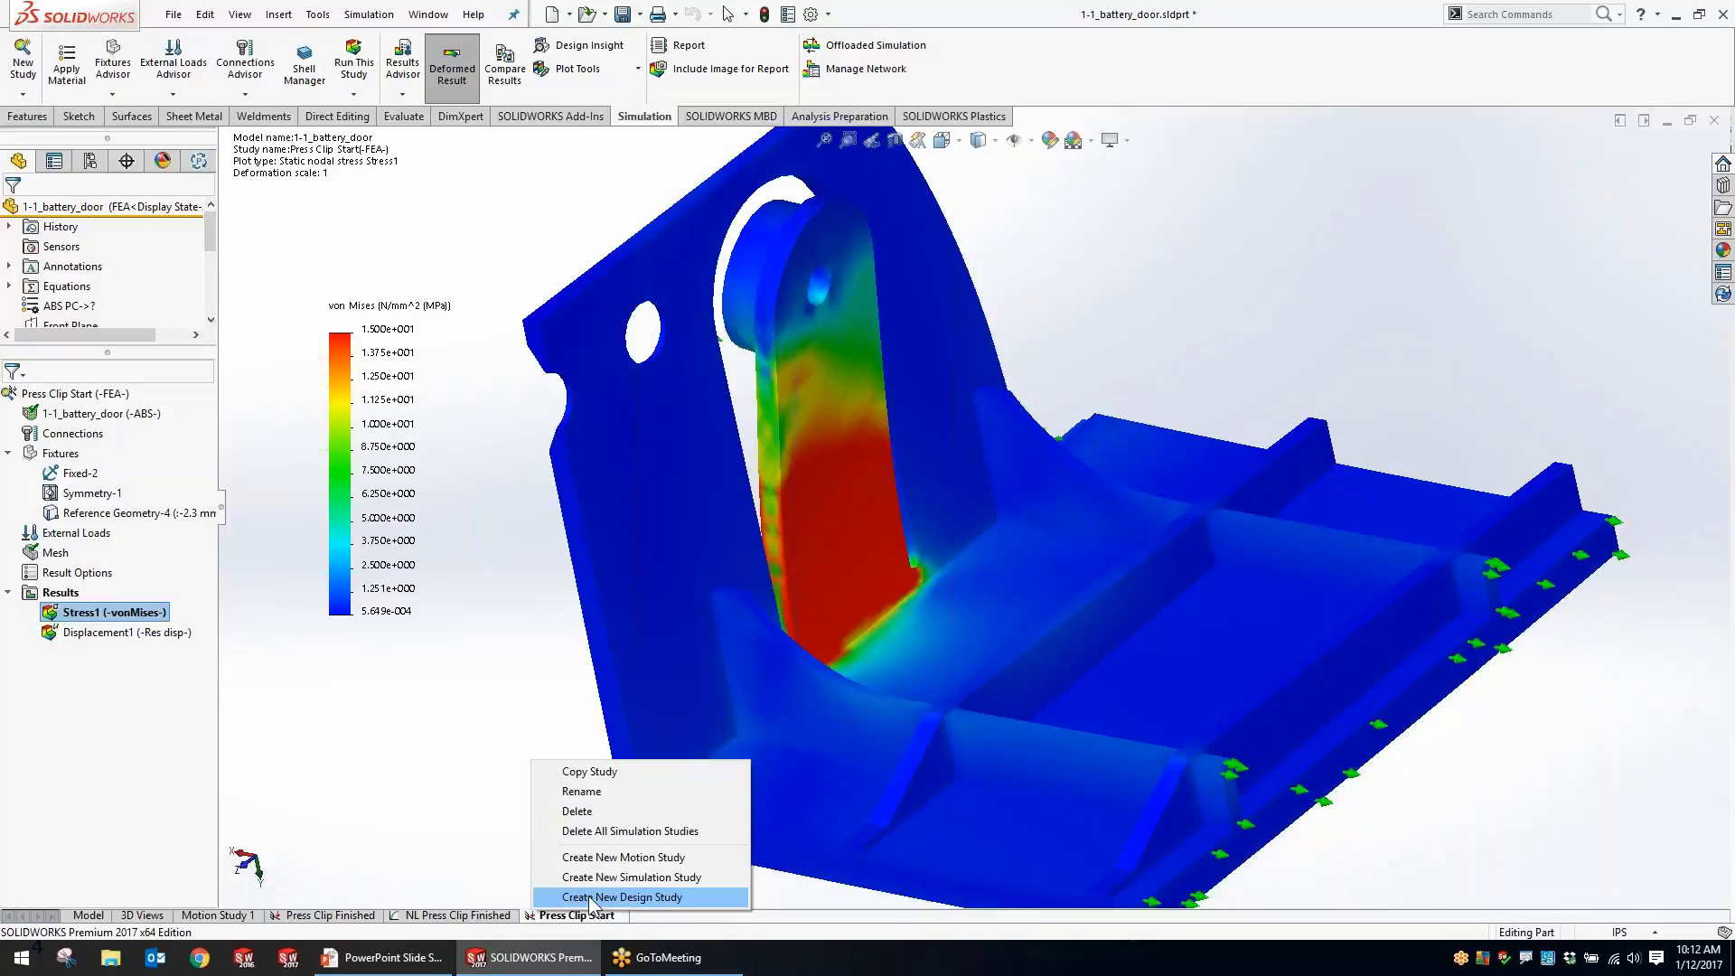
click(589, 772)
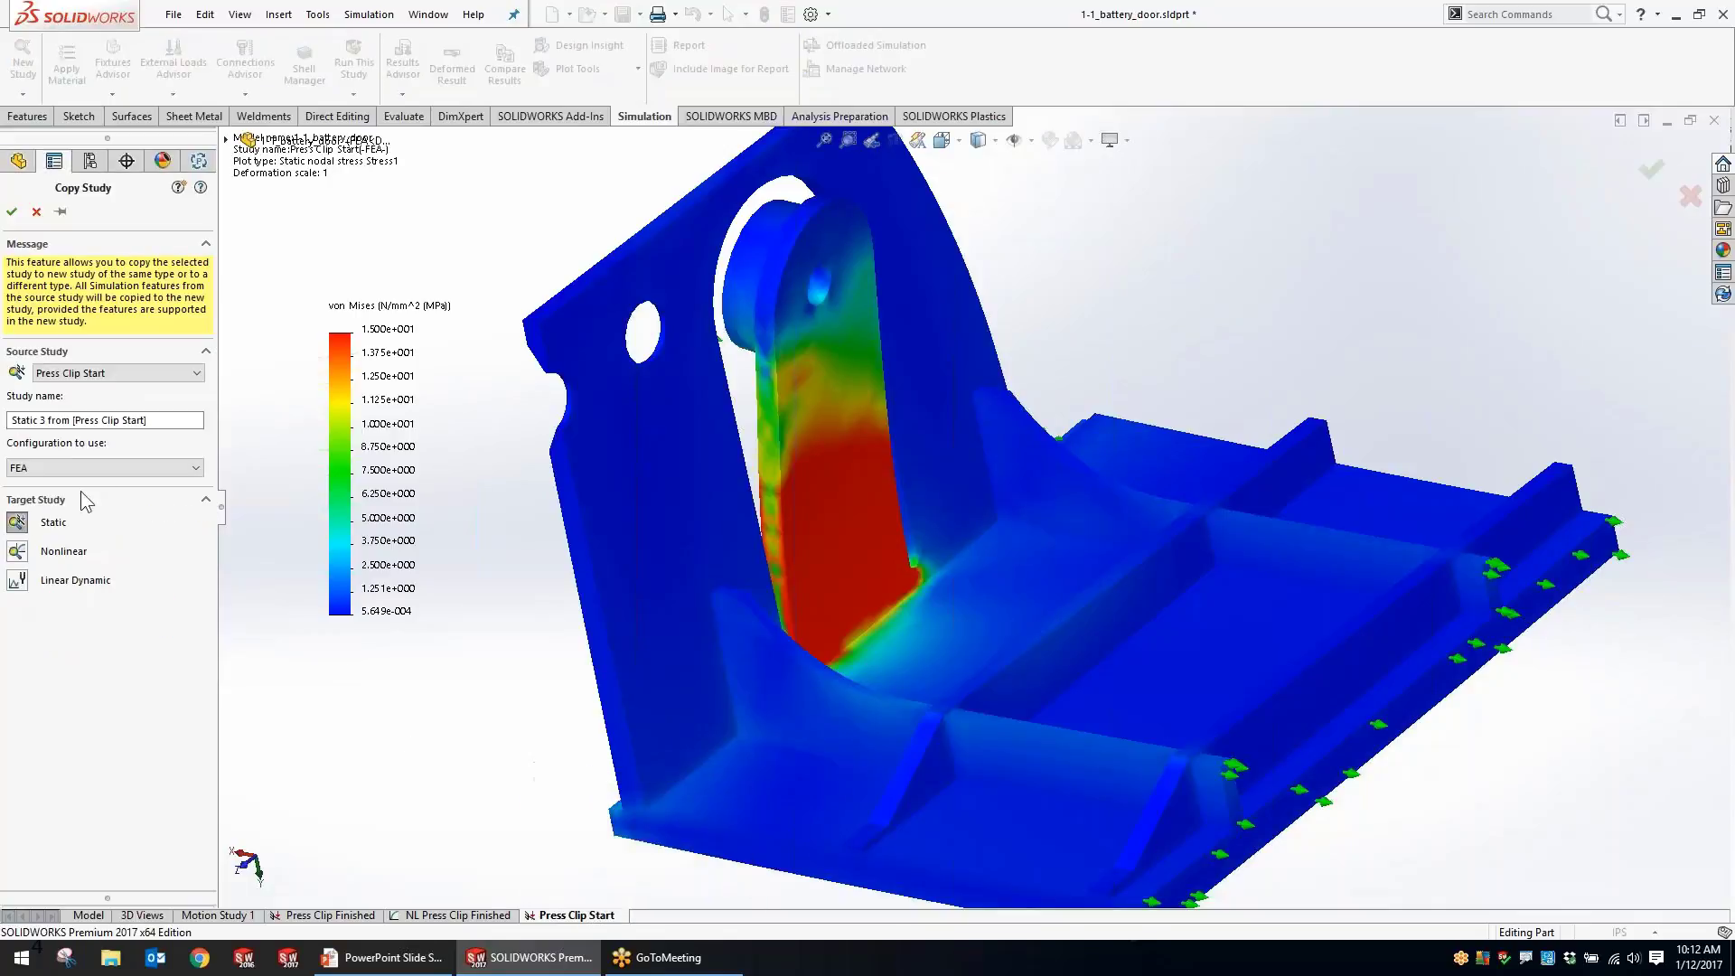
click(16, 552)
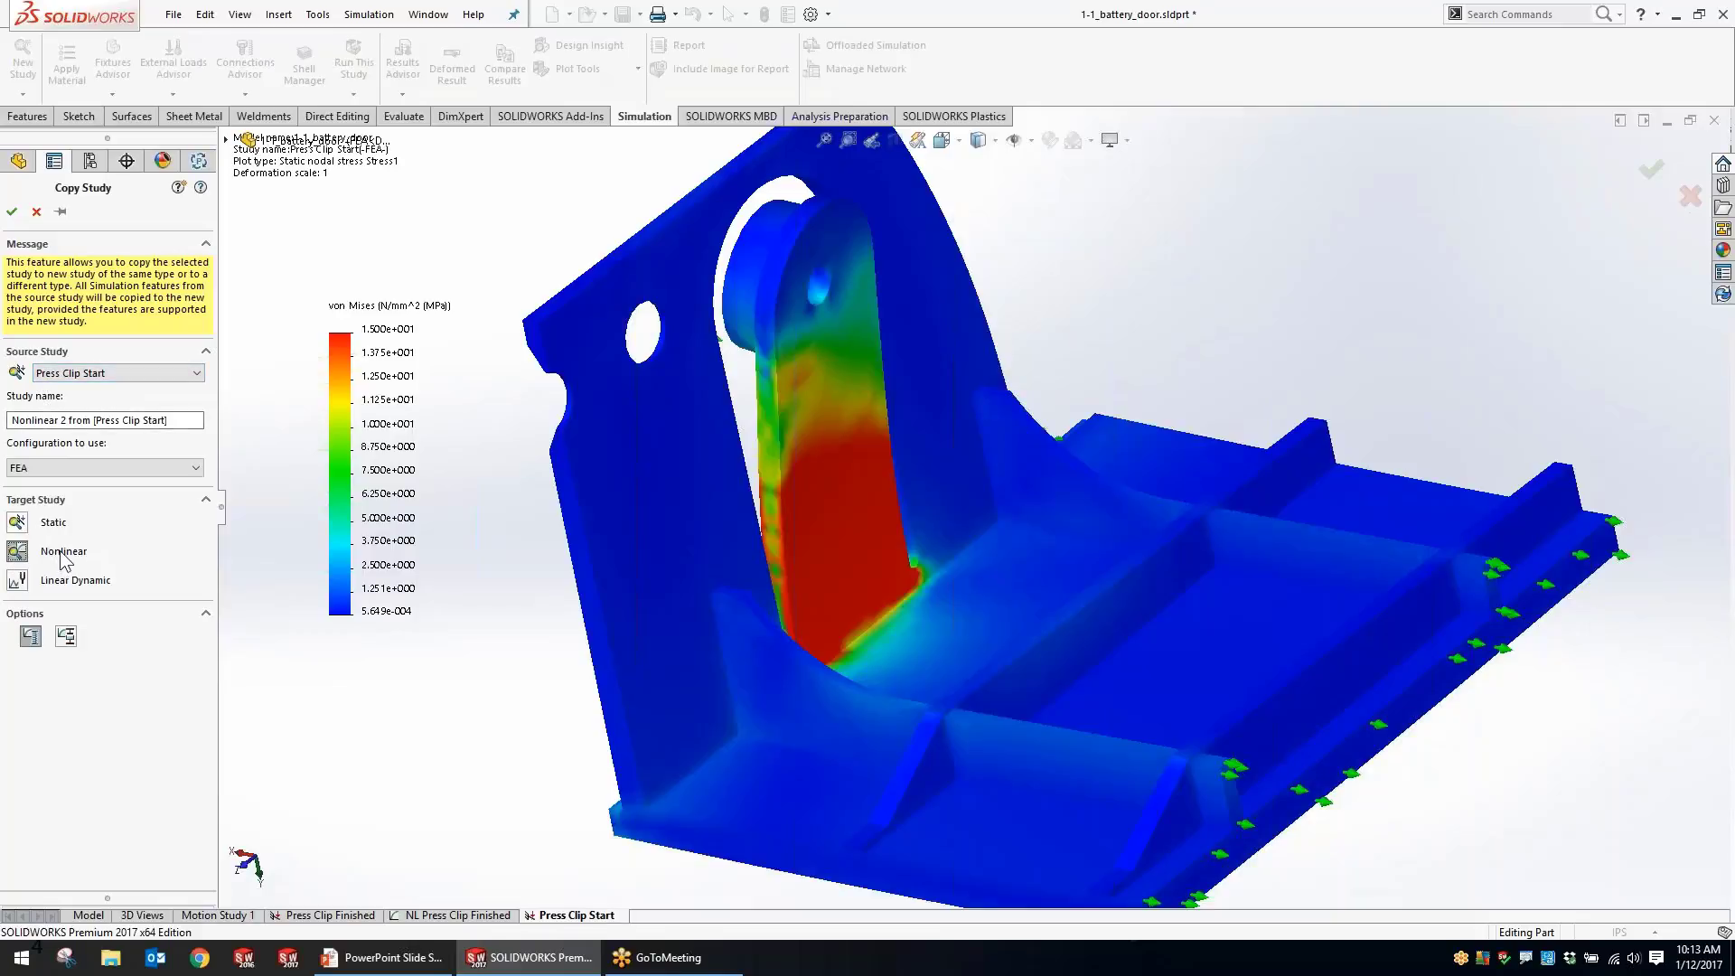
click(11, 210)
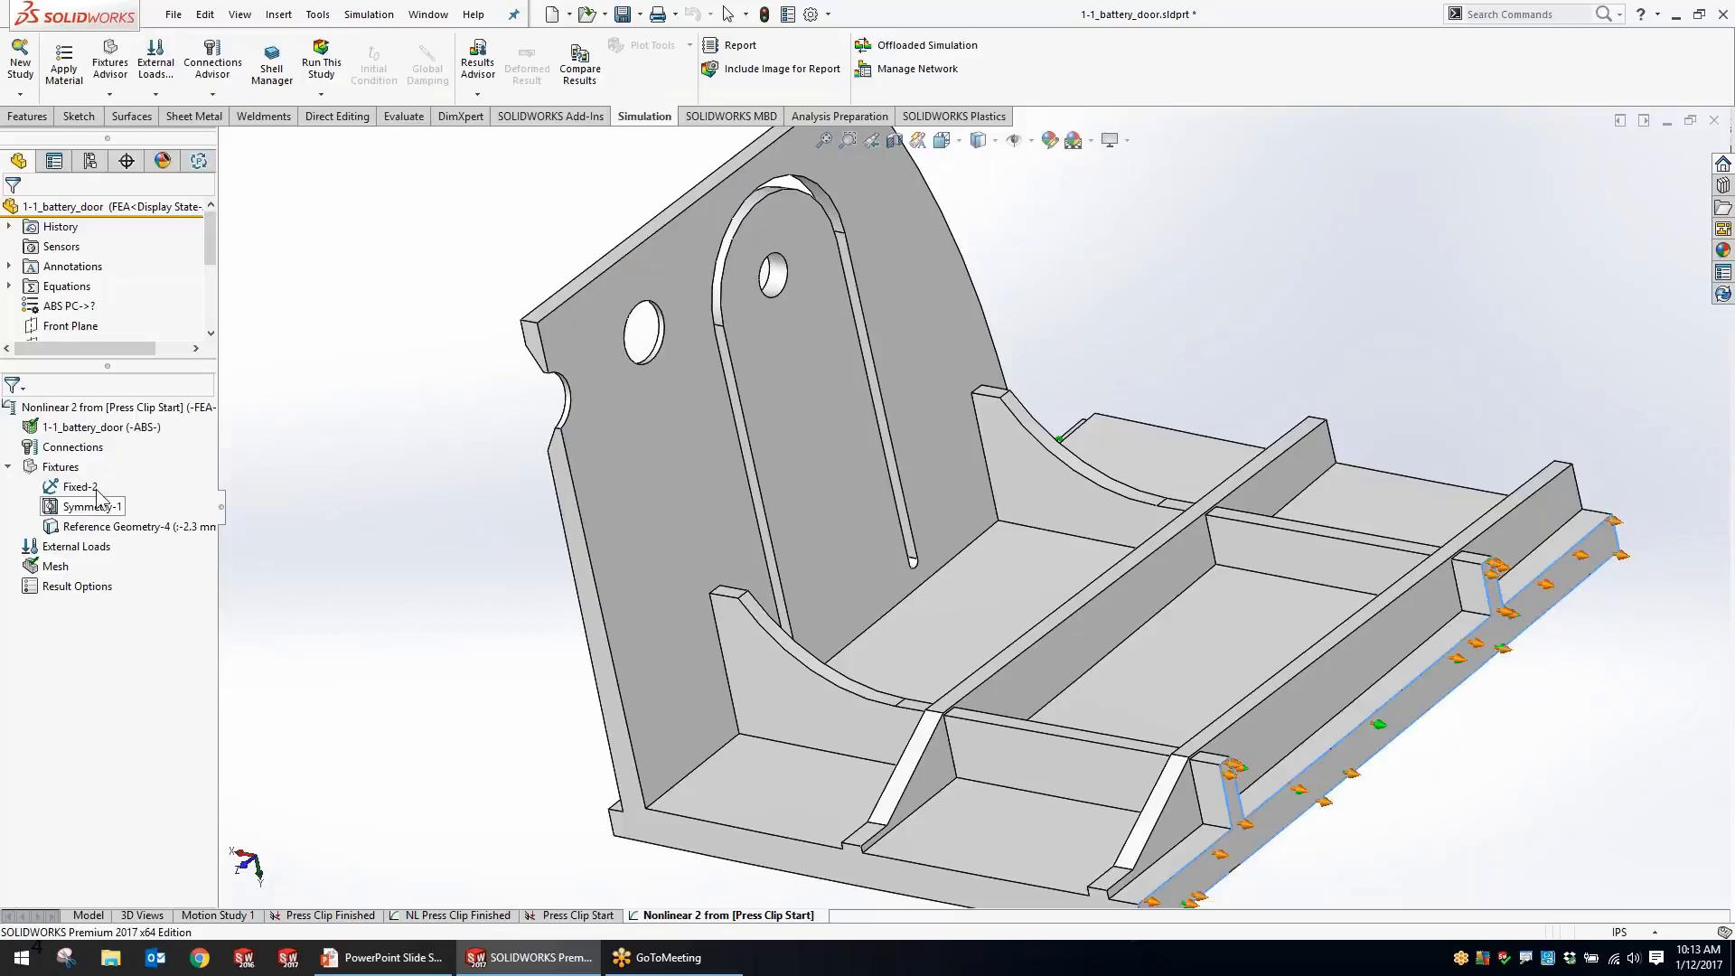
Open the material settings of the battery door body in the nonlinear study and check the library ABS material's model type.
right_click(141, 437)
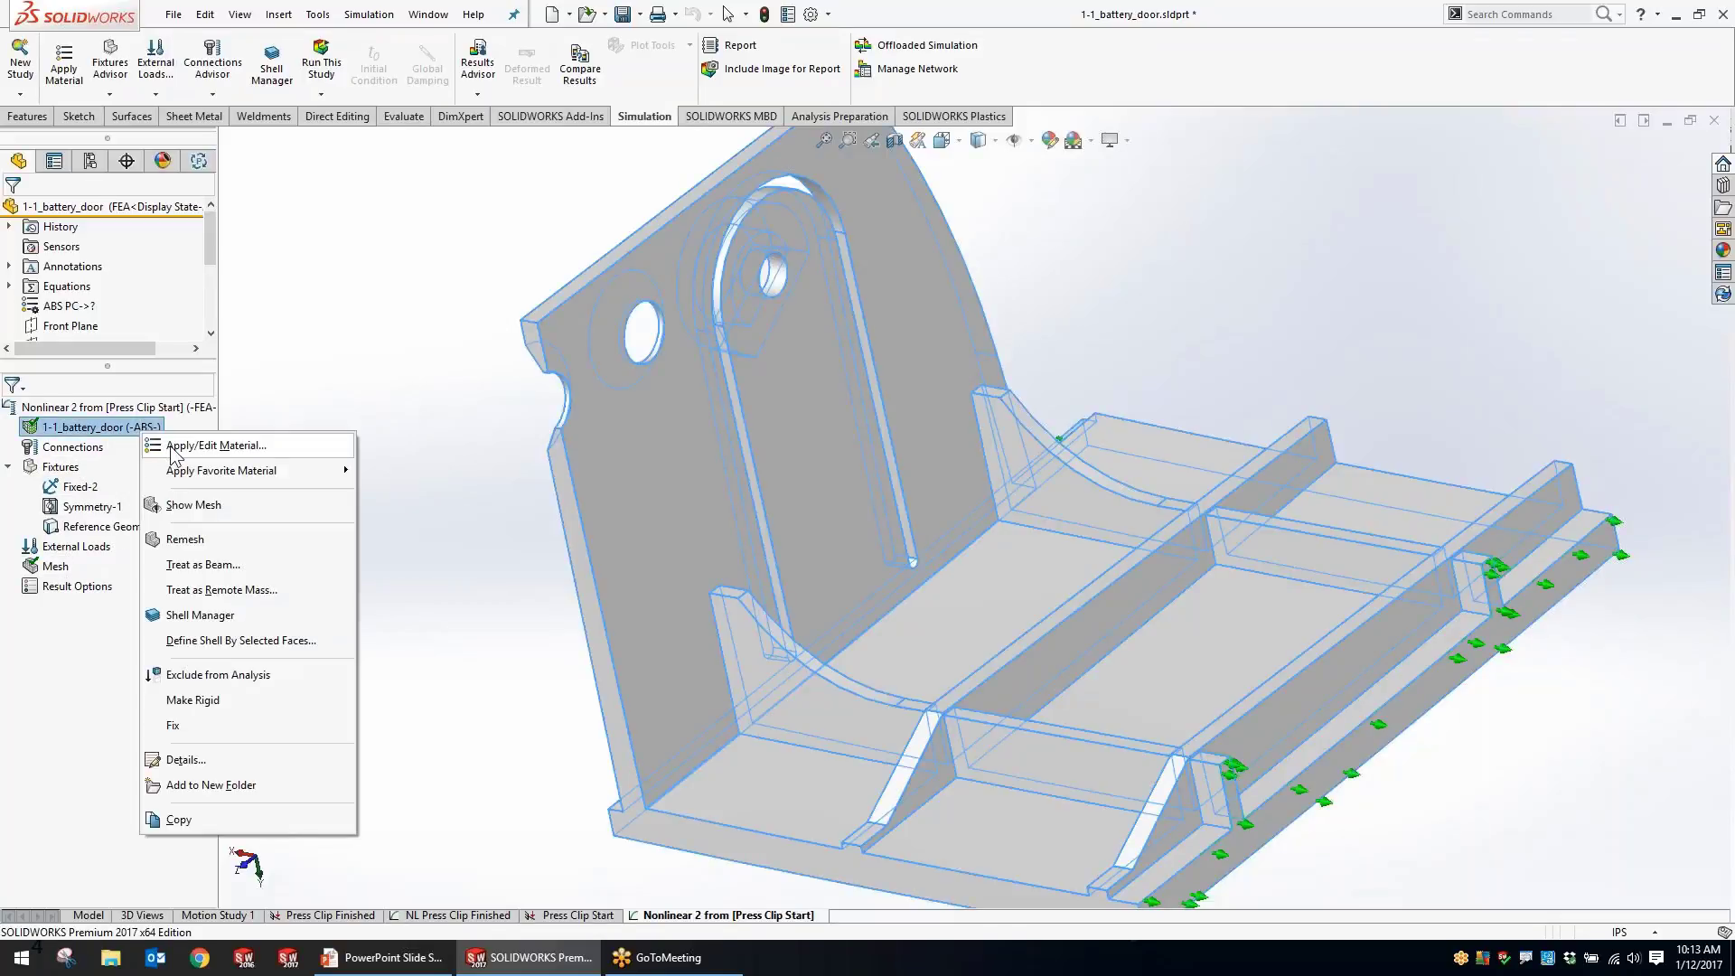
click(172, 446)
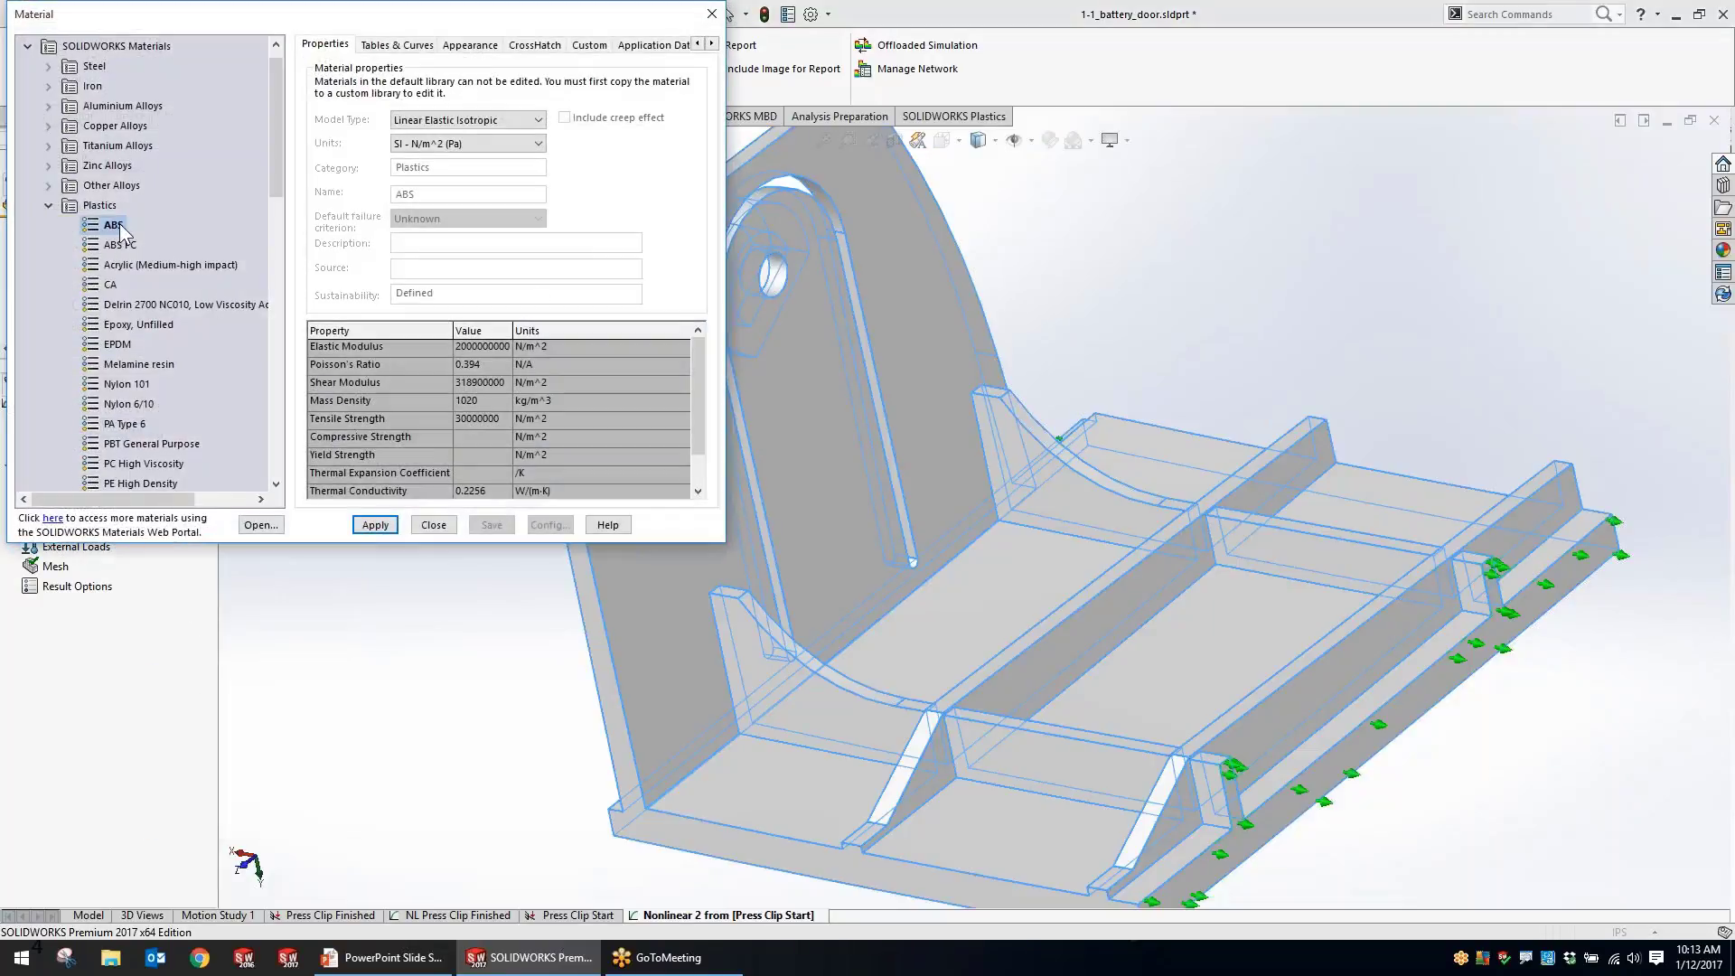
click(459, 121)
click(459, 135)
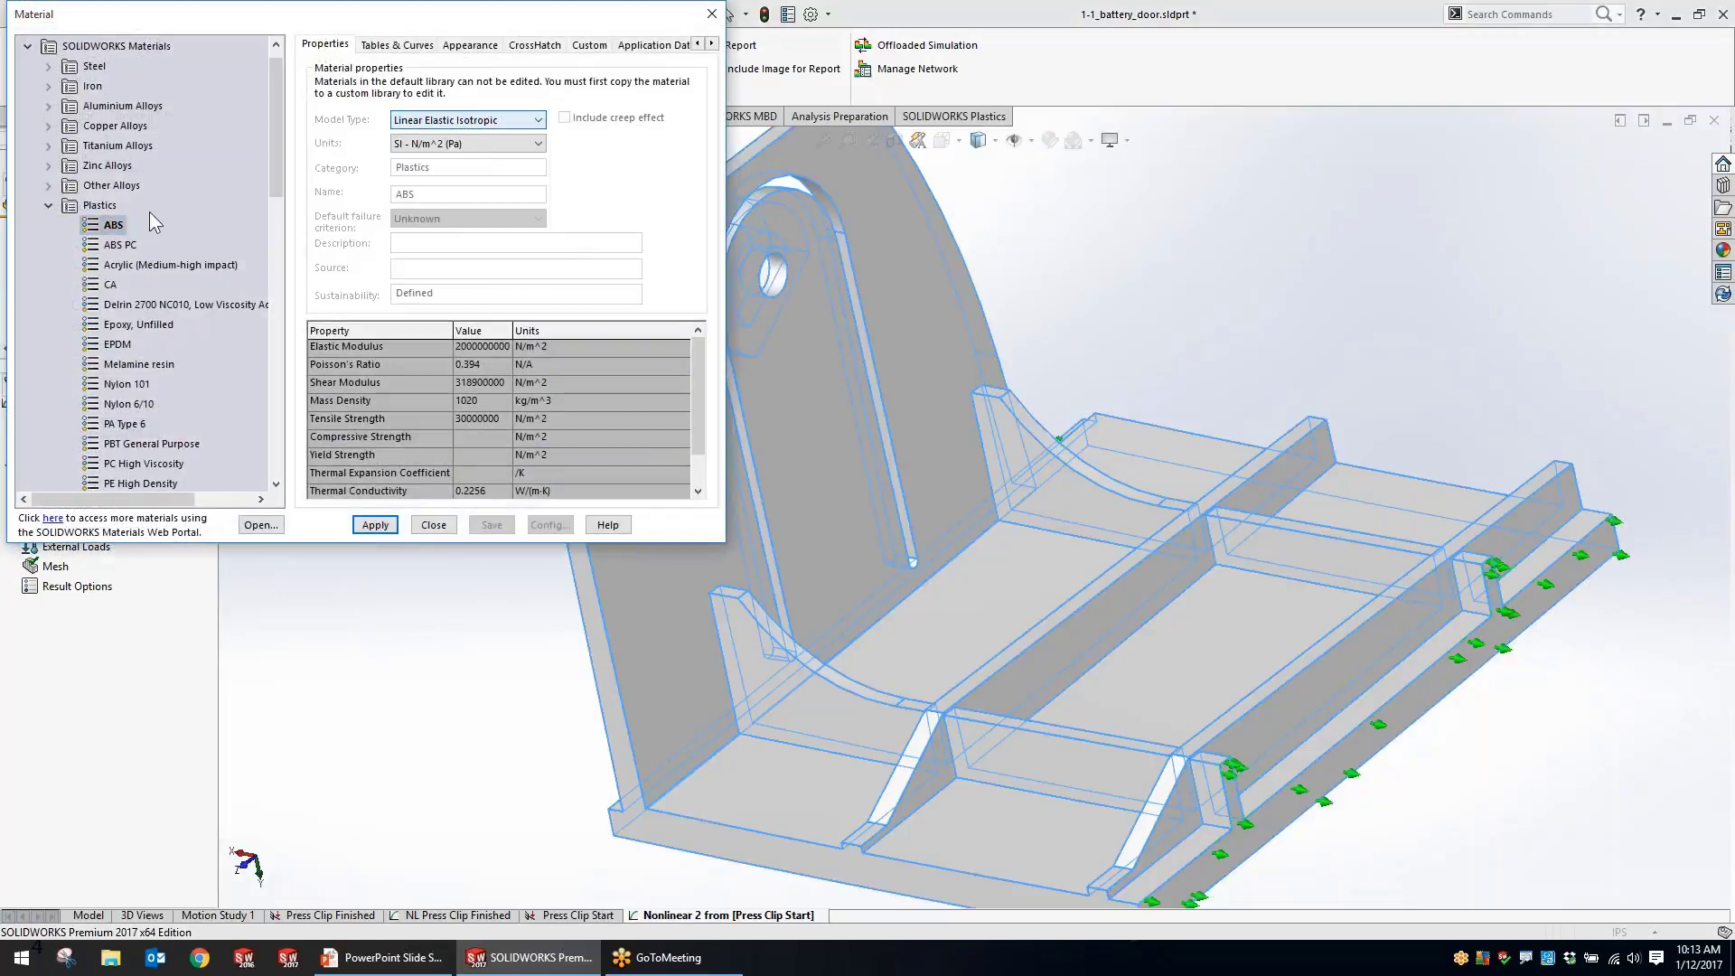
Apply 8586K162 ABS from the Matereality Materials Plastic_ABS category to the door, with the Plasticity - von Mises model type.
click(48, 205)
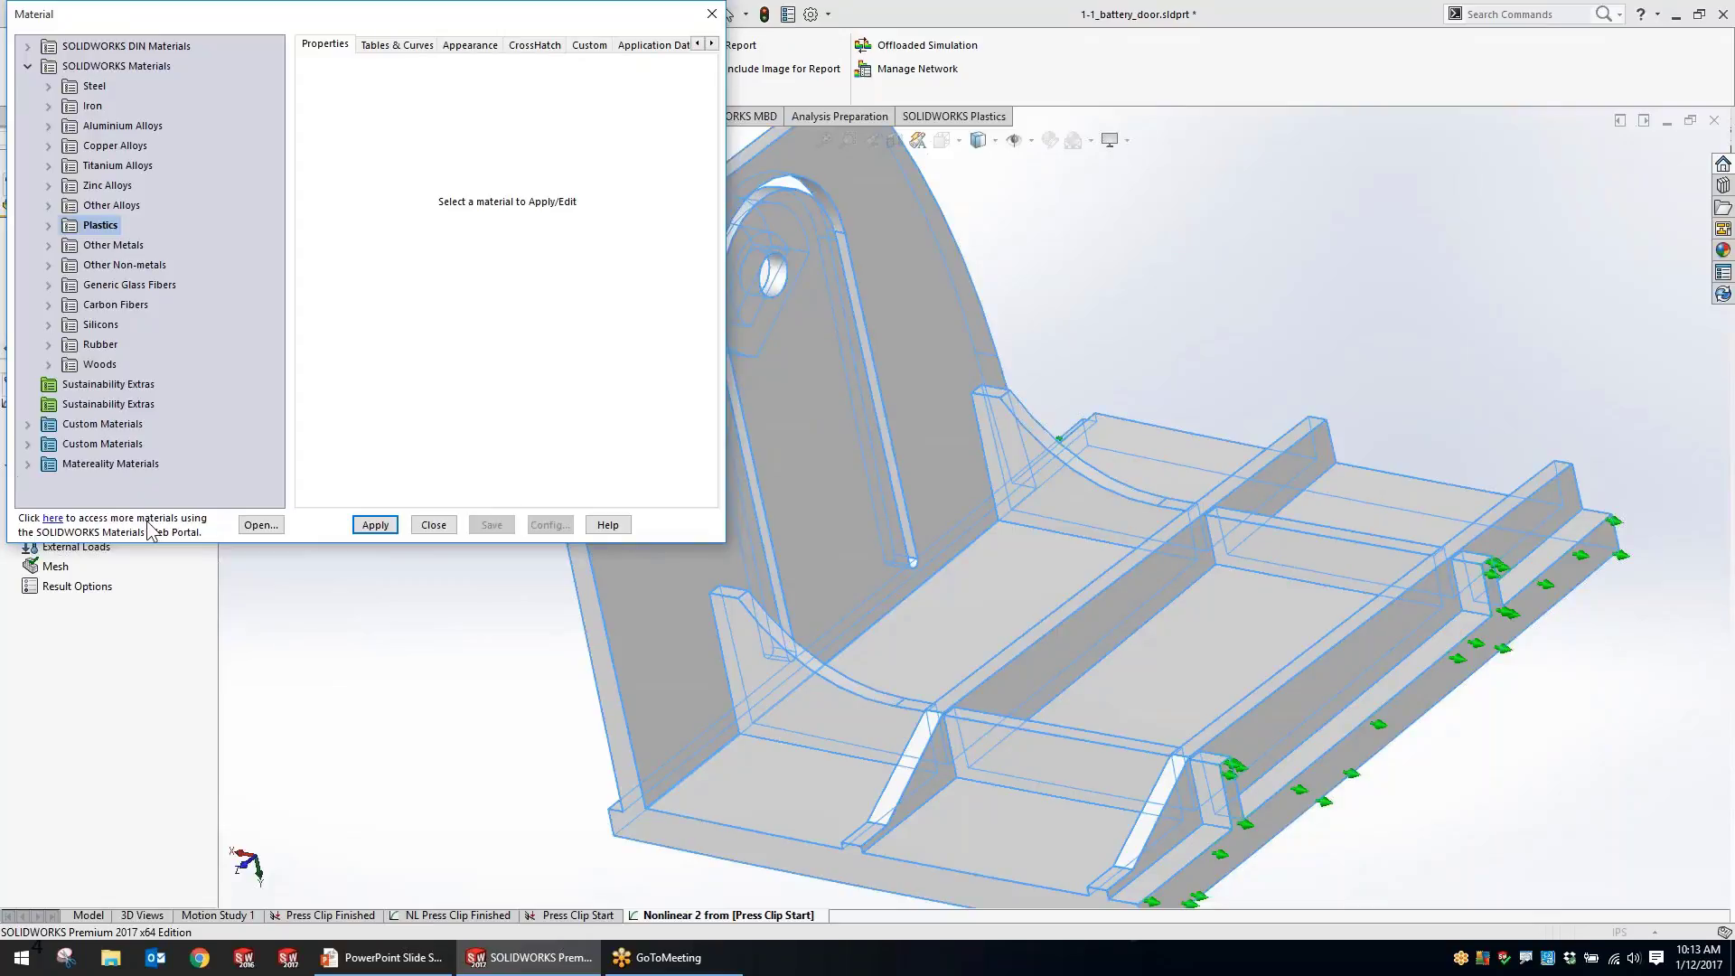
click(27, 463)
click(49, 484)
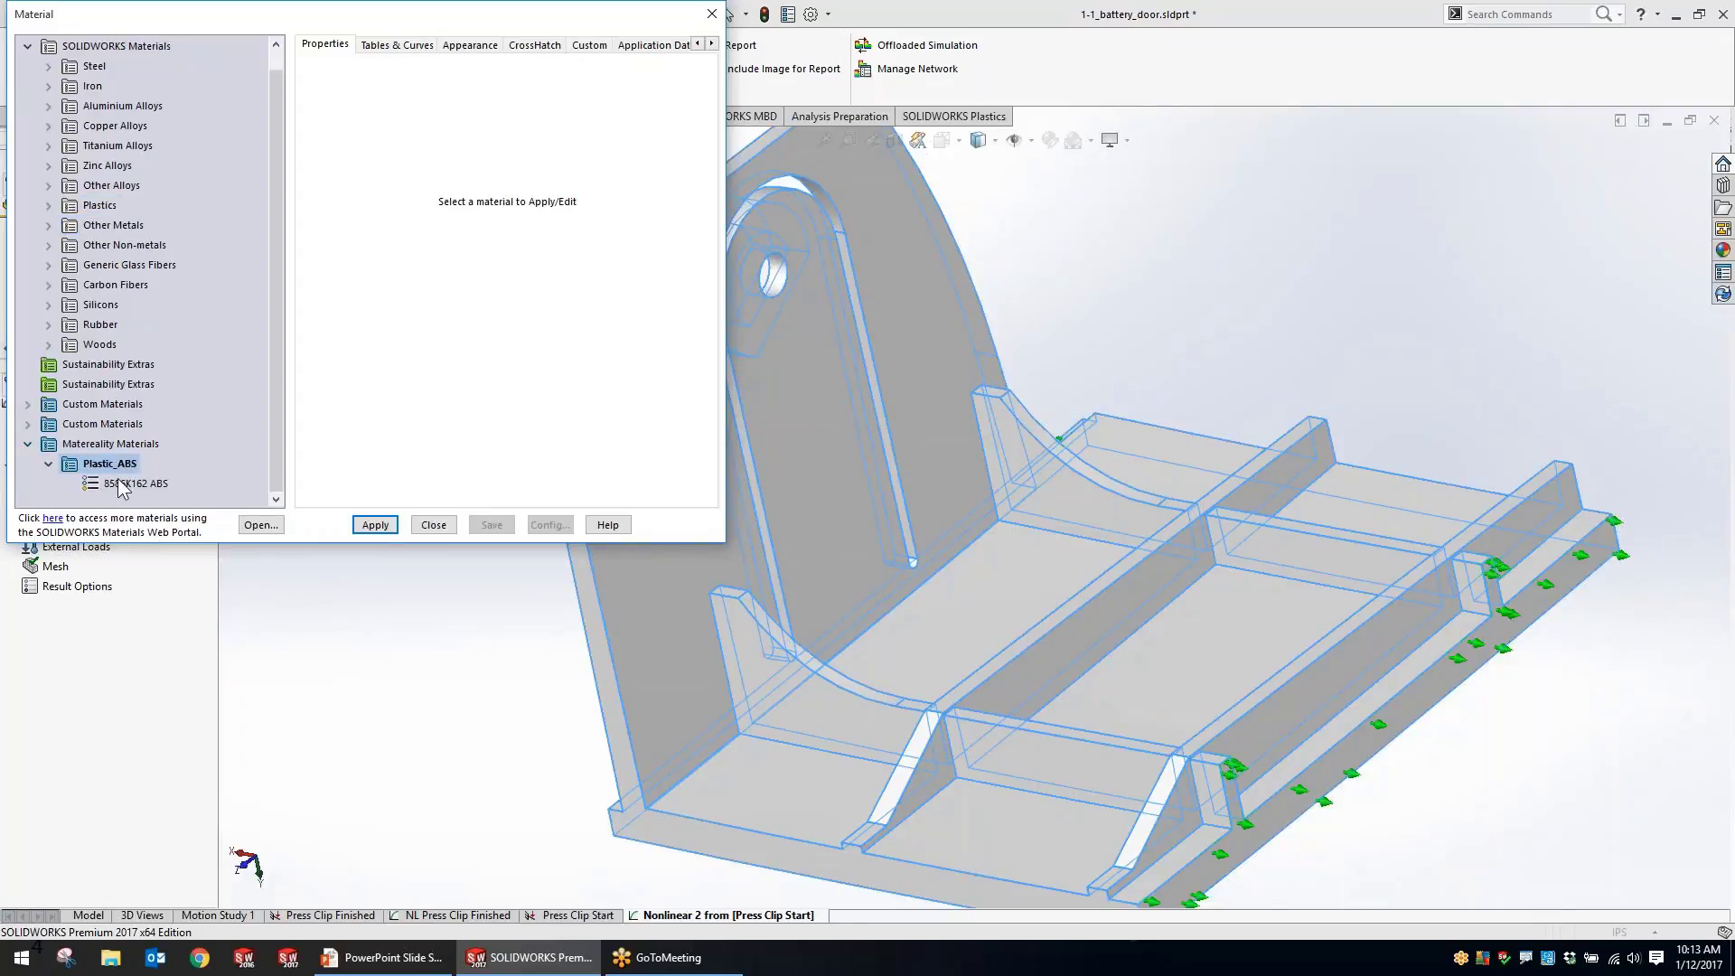
click(159, 488)
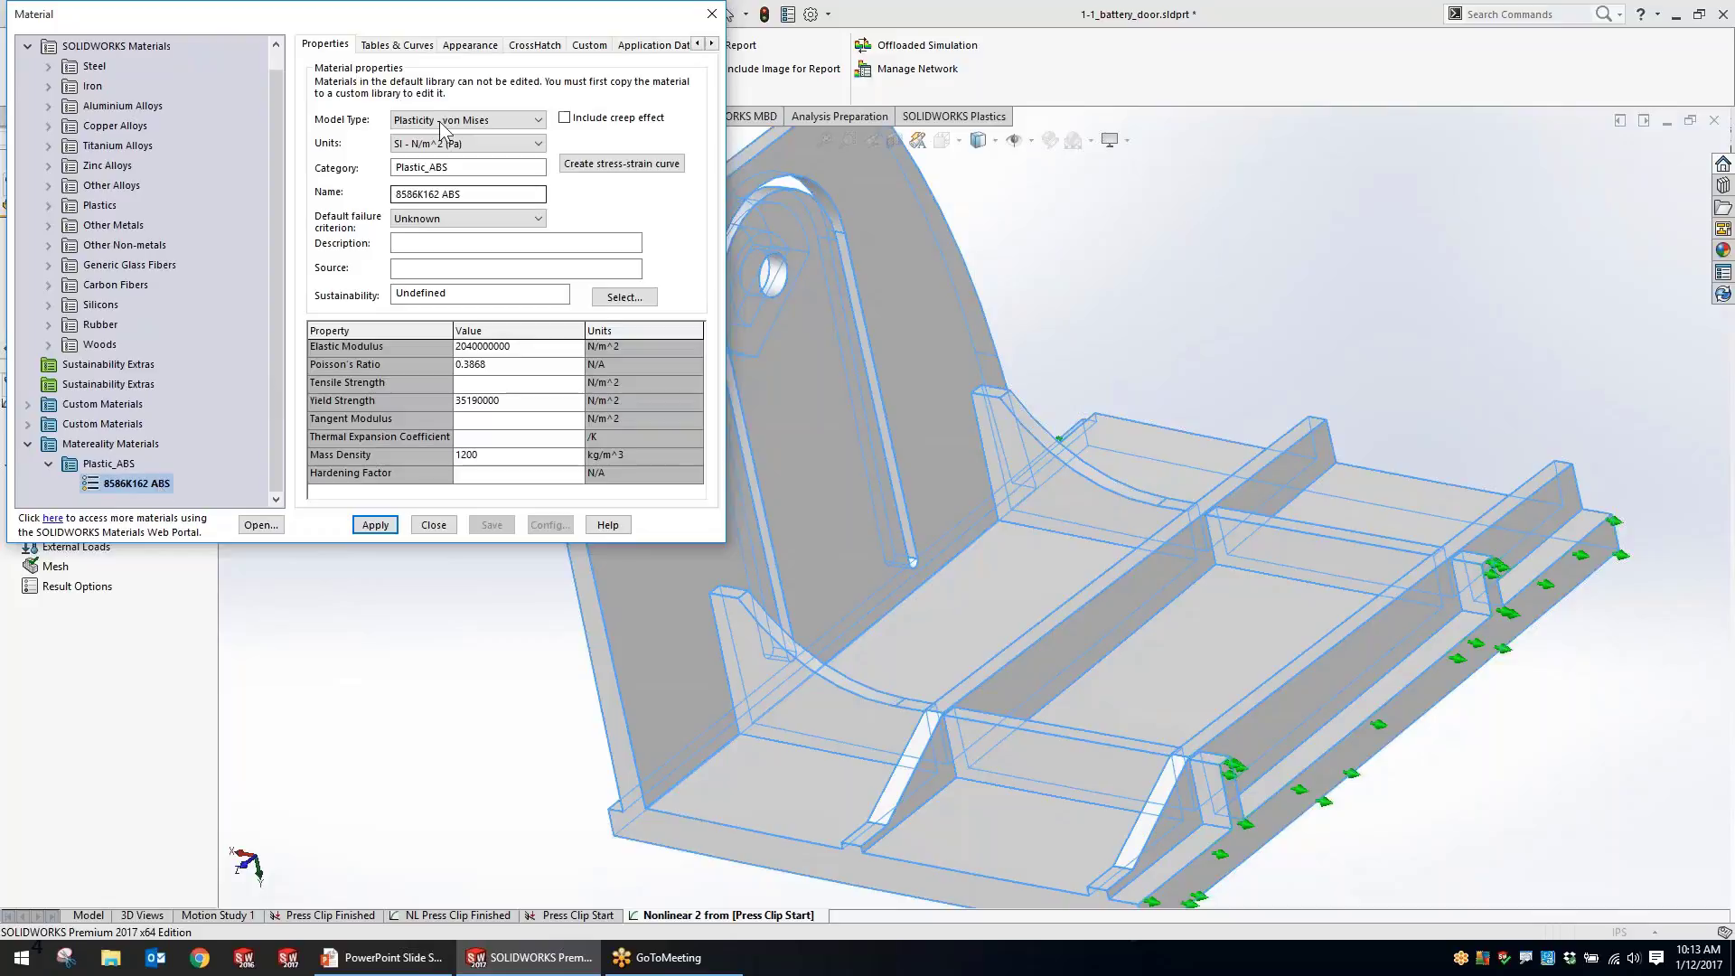
click(424, 120)
click(423, 133)
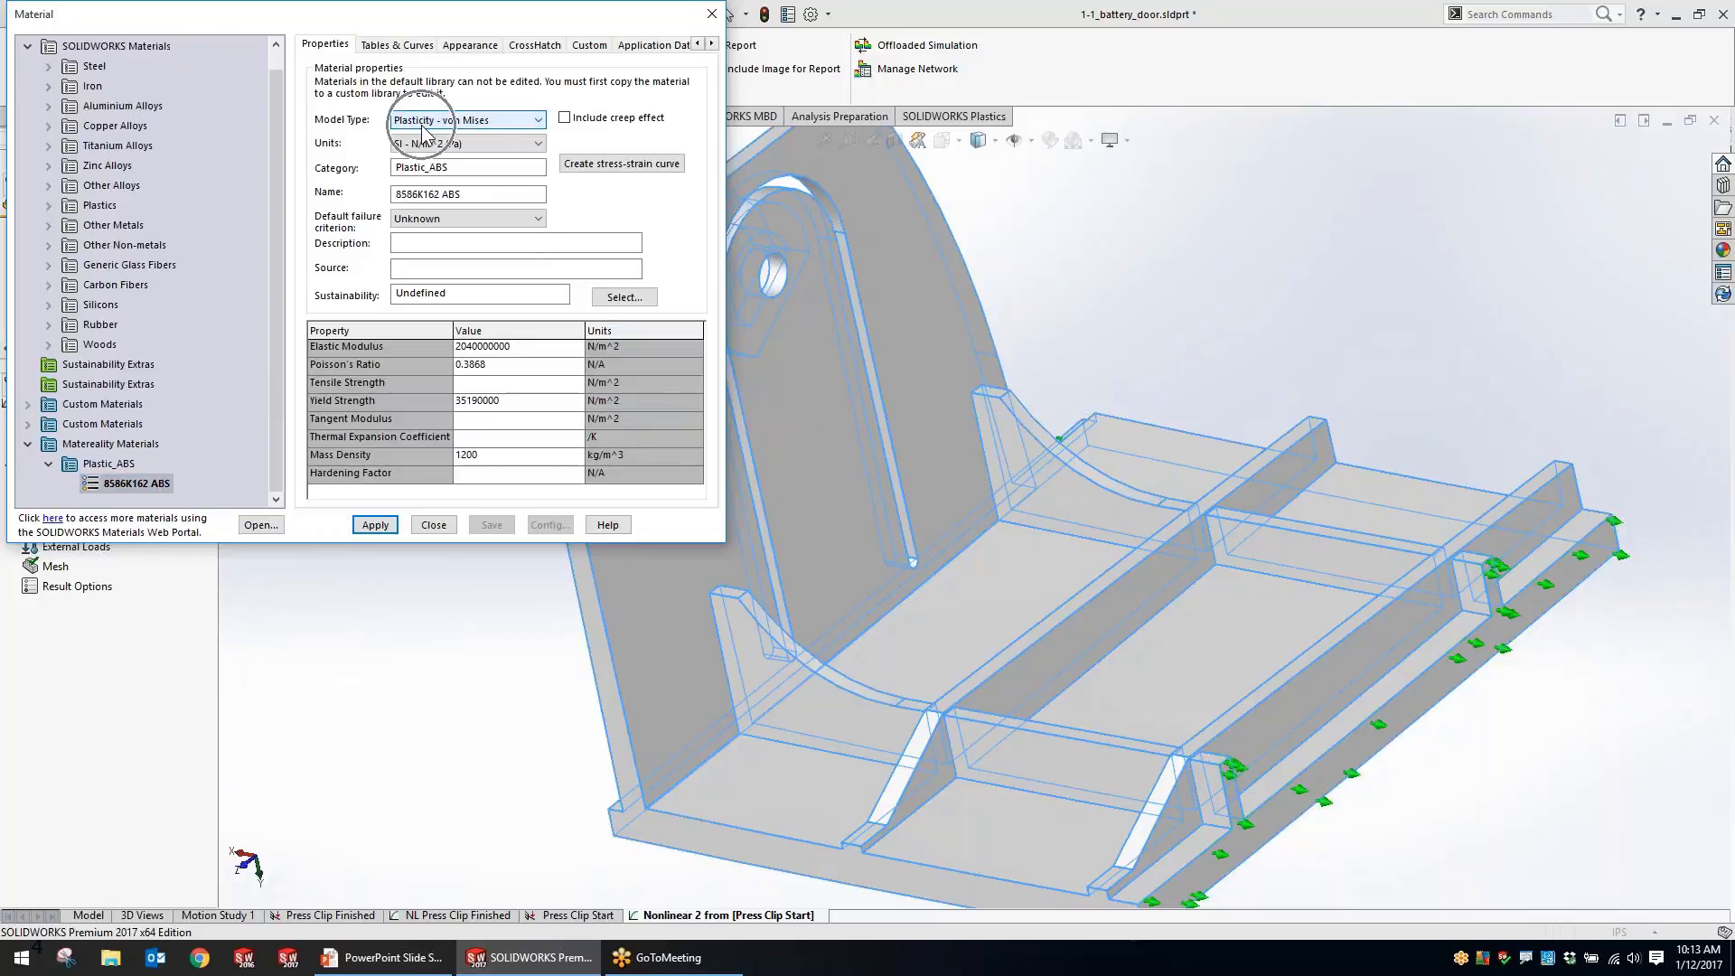
click(375, 524)
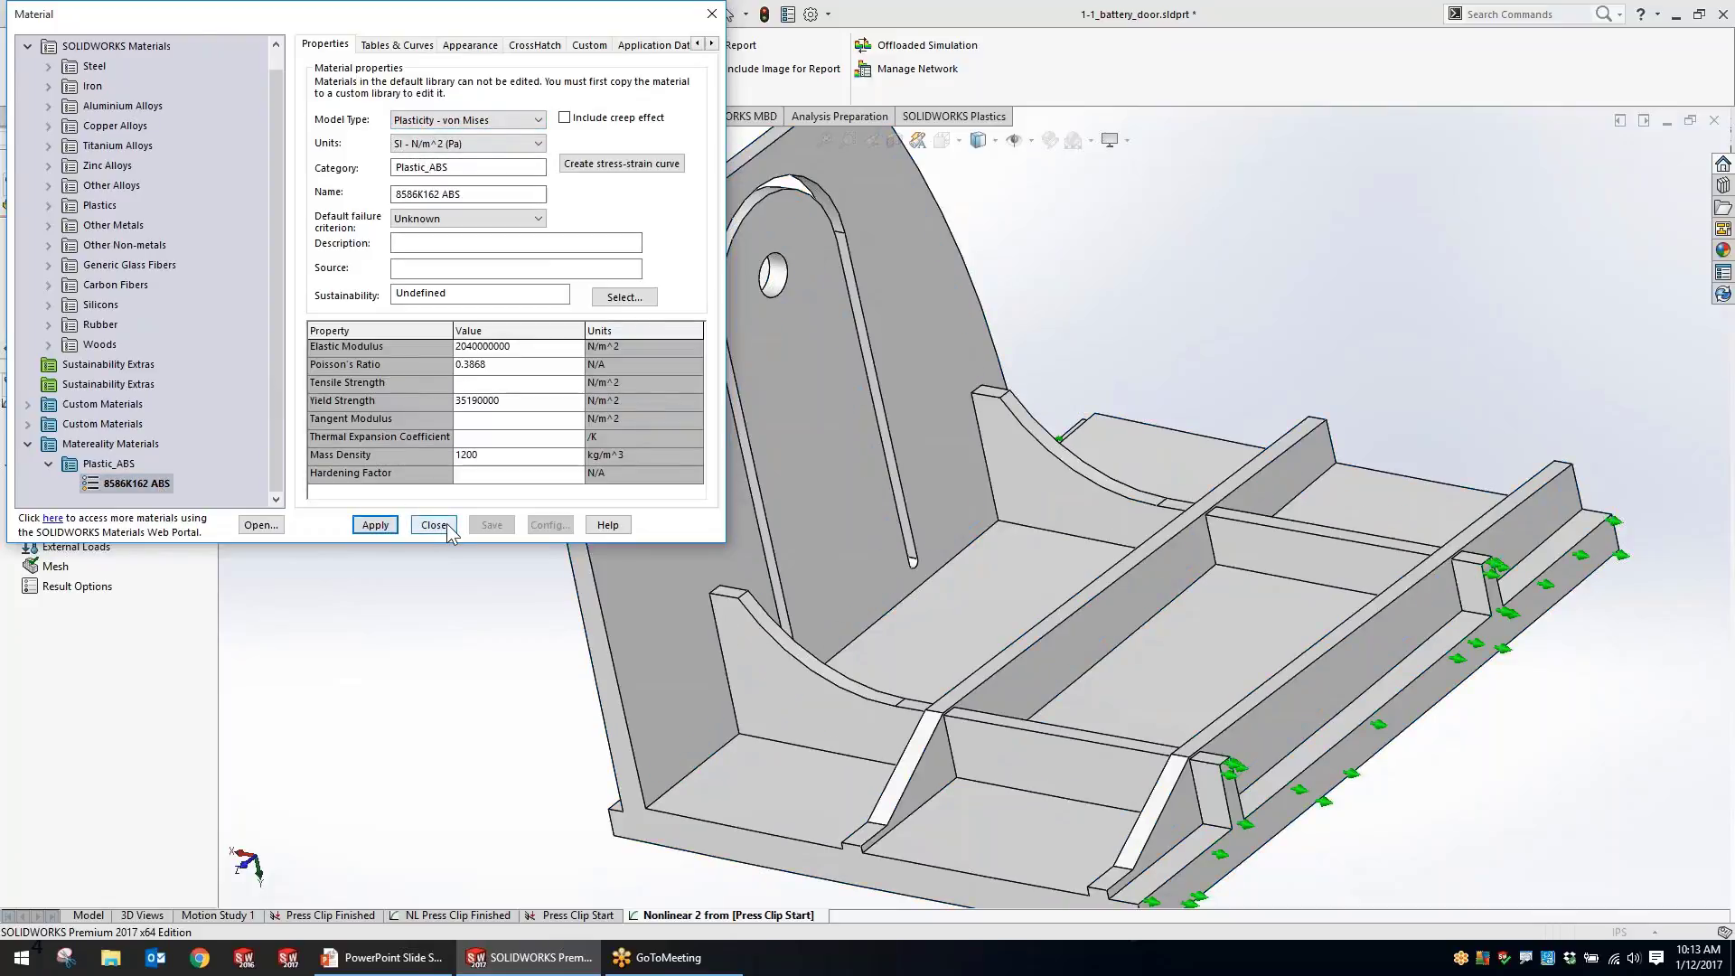
click(437, 524)
Review the solver choices in the nonlinear study's properties and keep Automatic Solver Selection enabled.
mouse_move(439, 480)
middle_down()
mouse_move(488, 465)
mouse_move(415, 503)
mouse_move(433, 488)
middle_up()
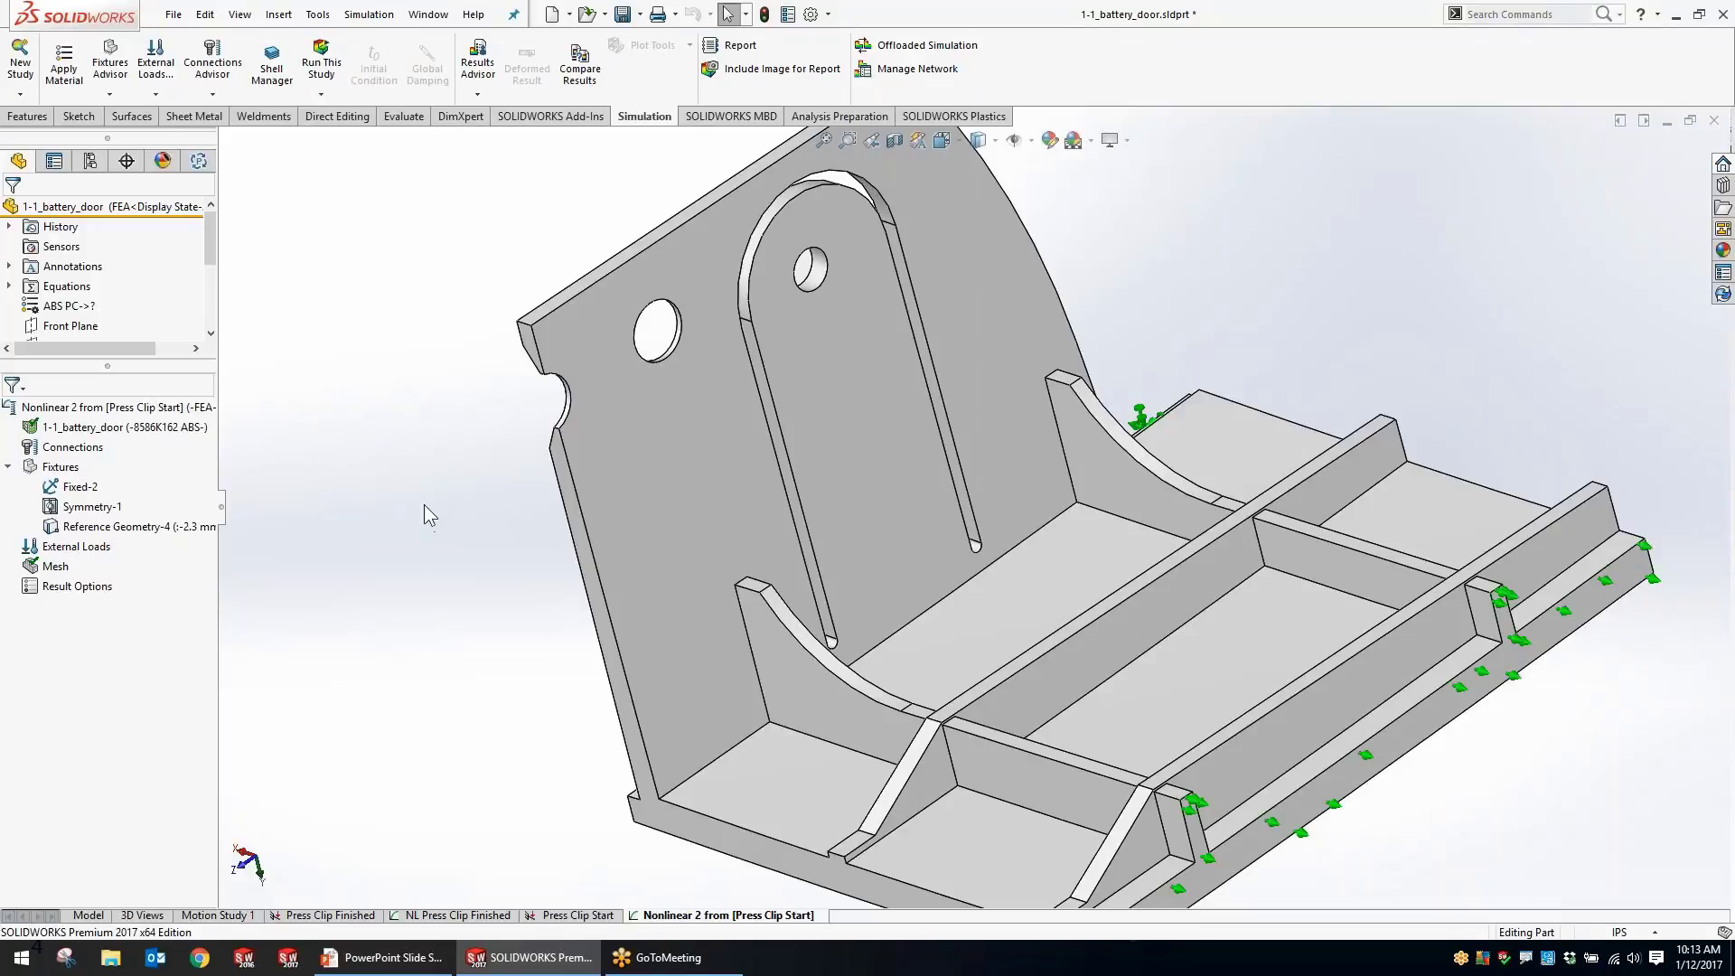
right_click(104, 407)
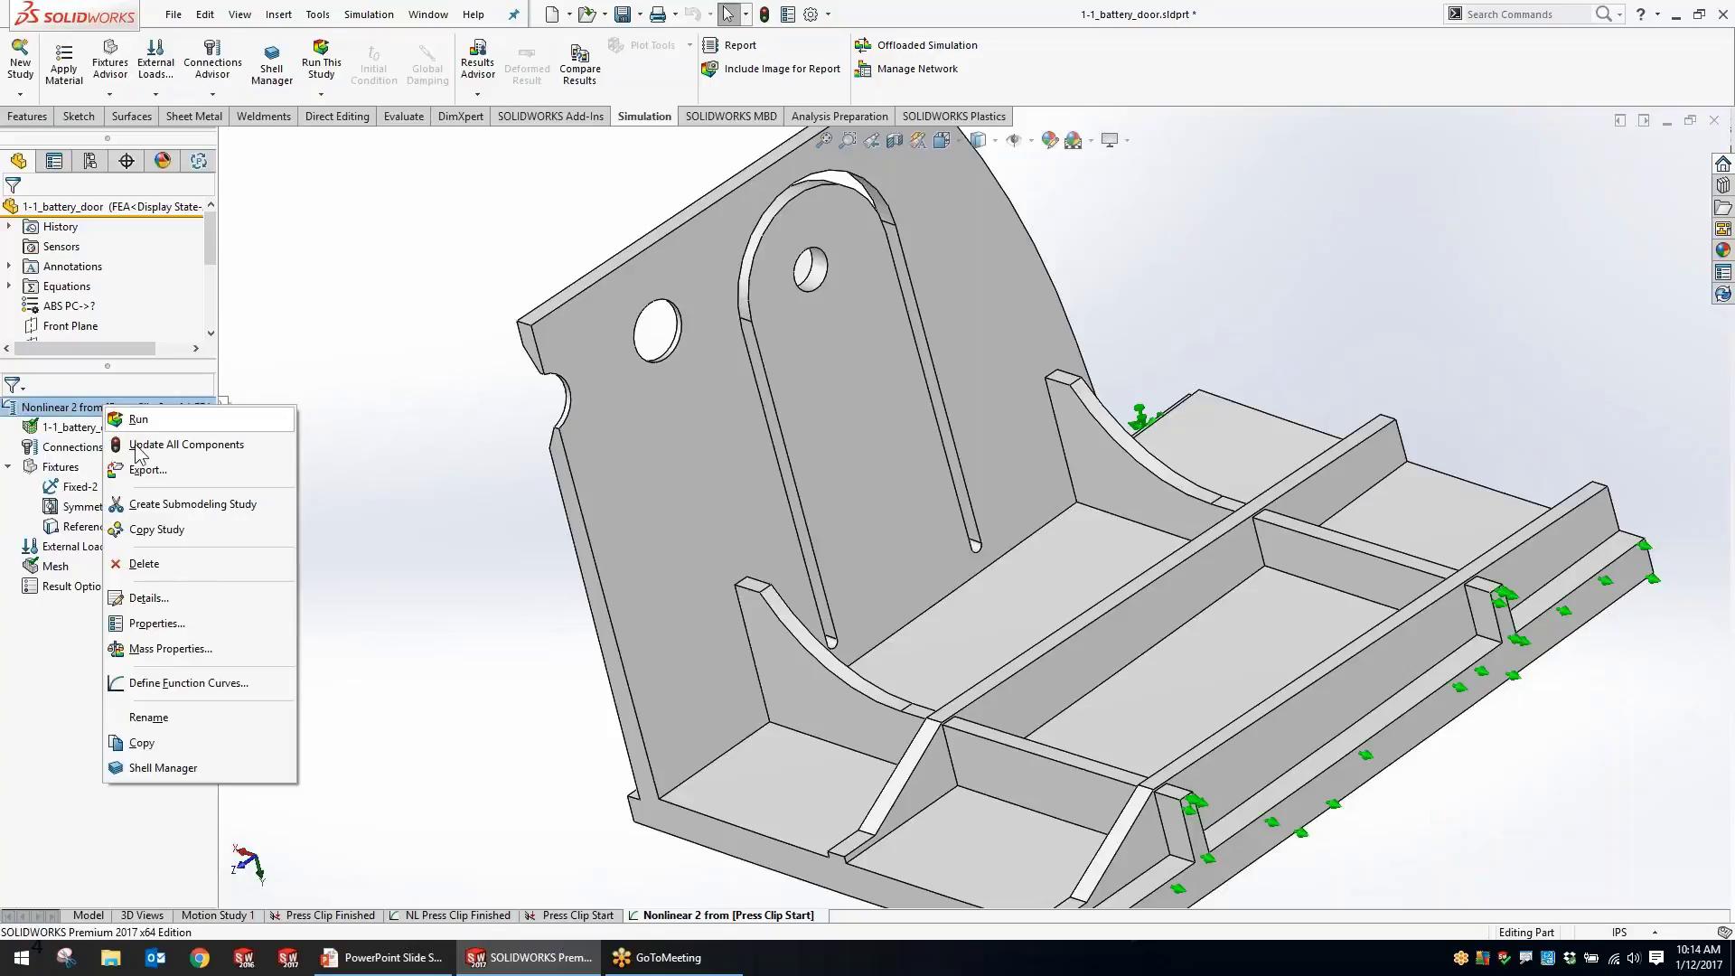
click(153, 623)
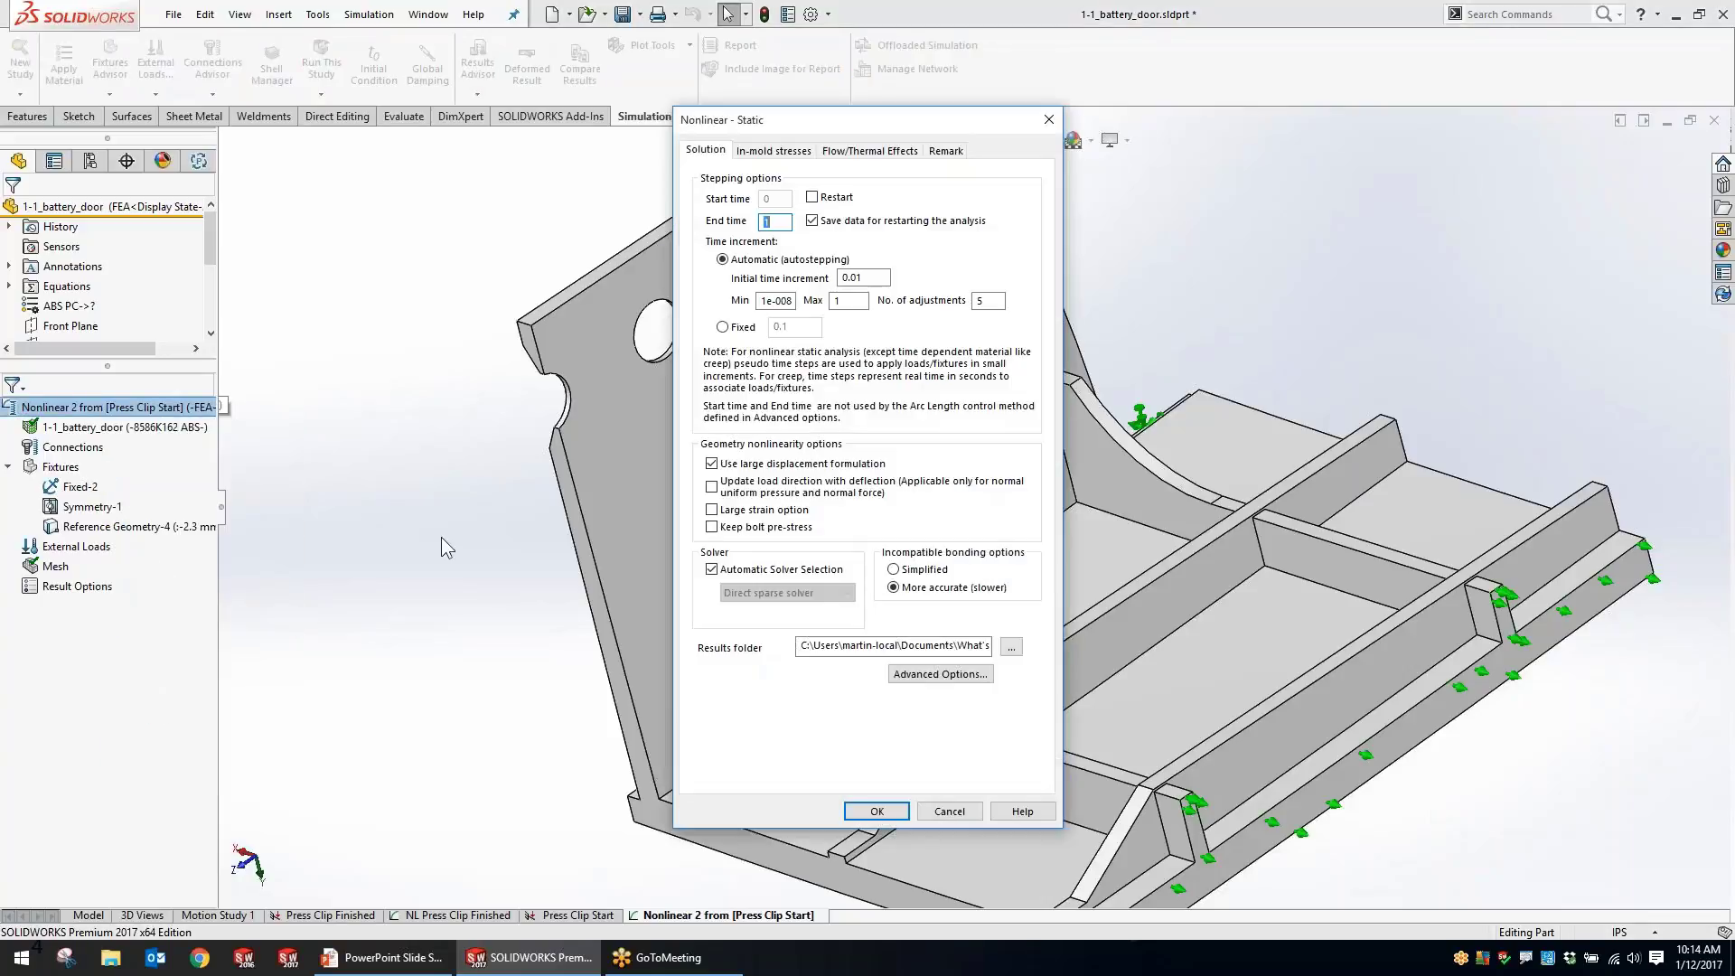
click(786, 571)
click(786, 592)
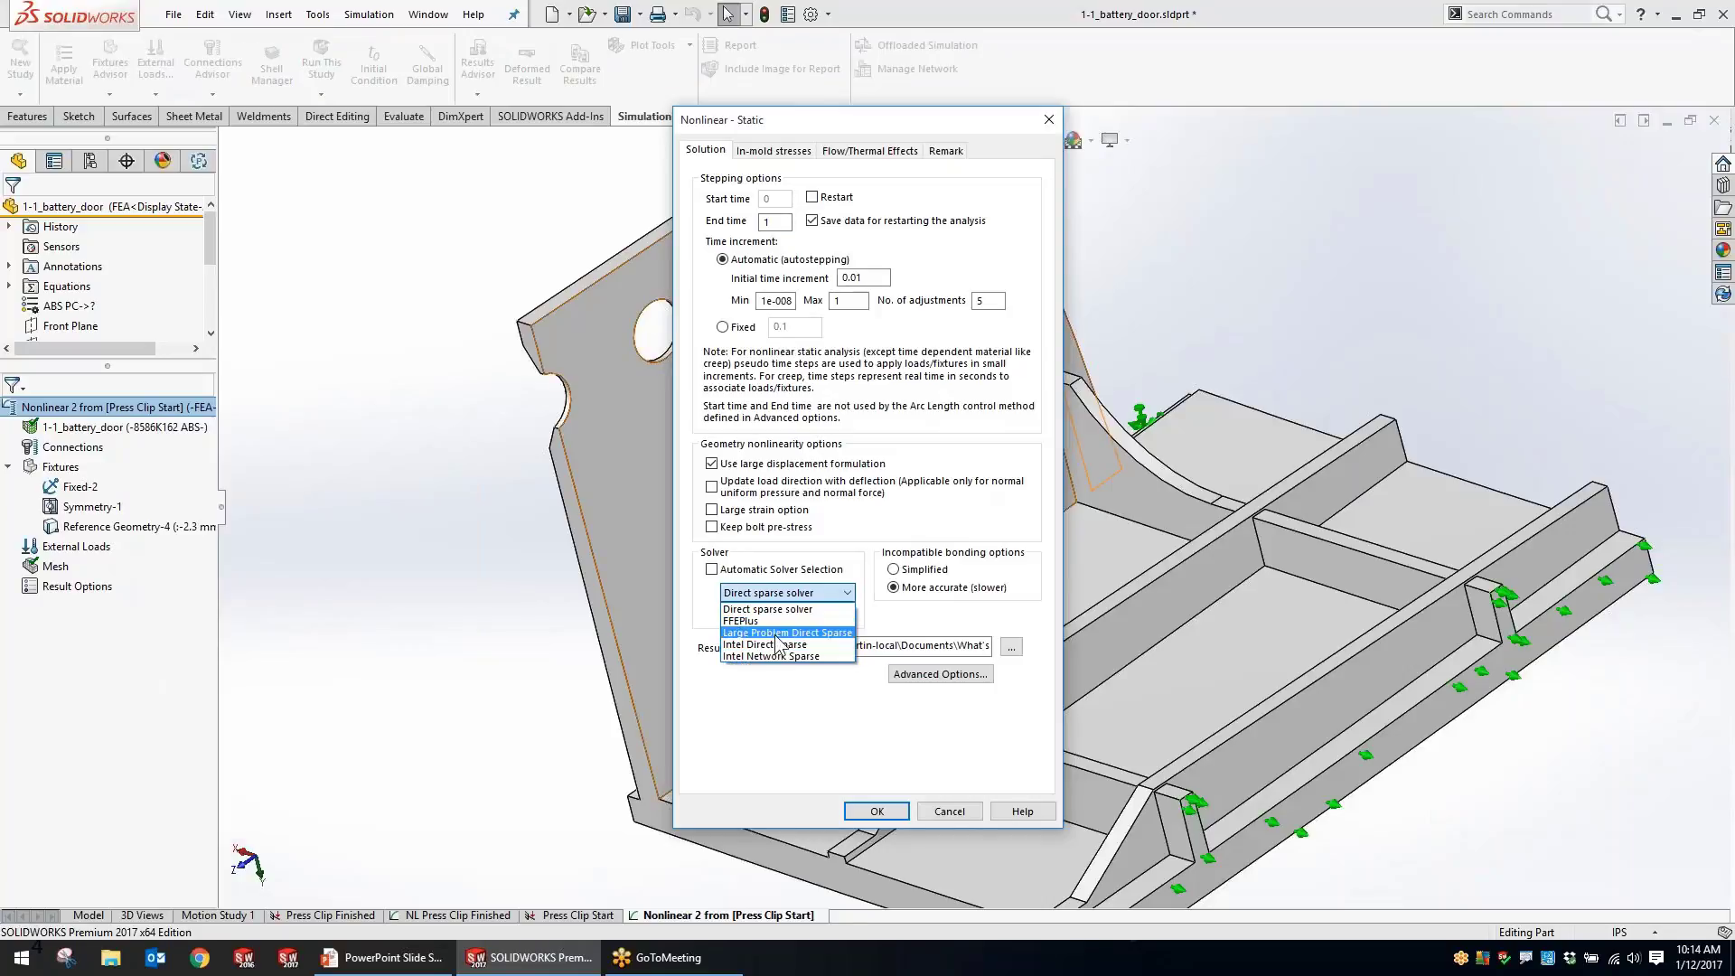
click(768, 589)
click(715, 571)
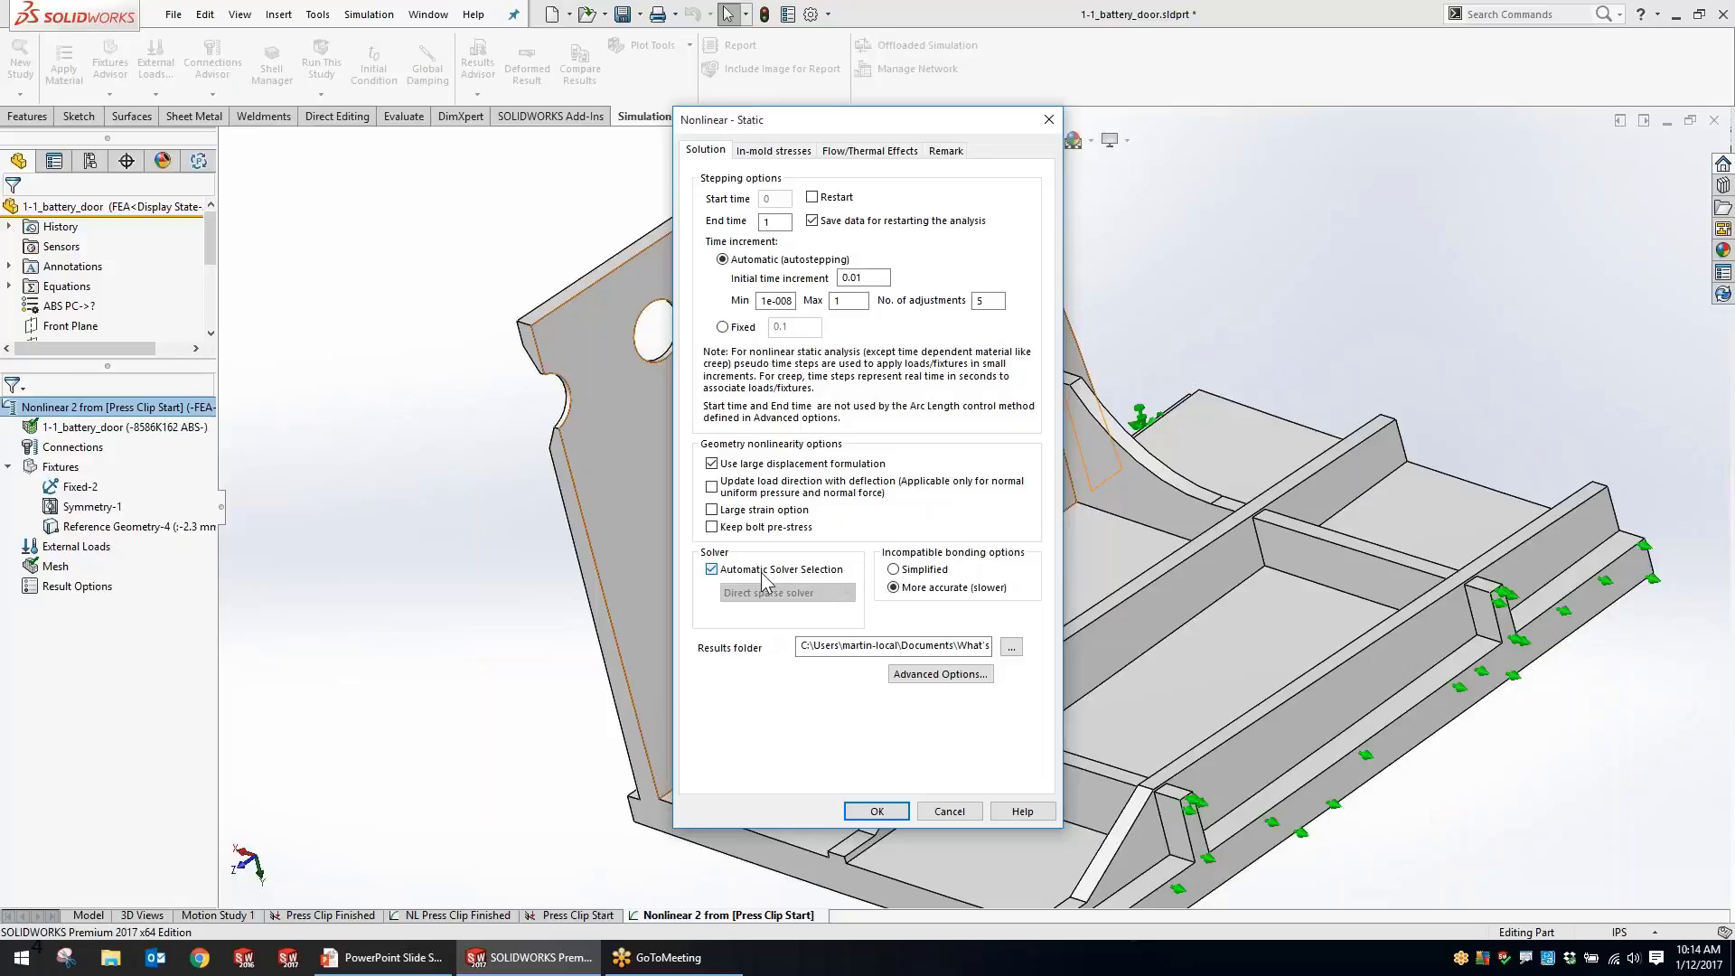
click(761, 571)
click(764, 592)
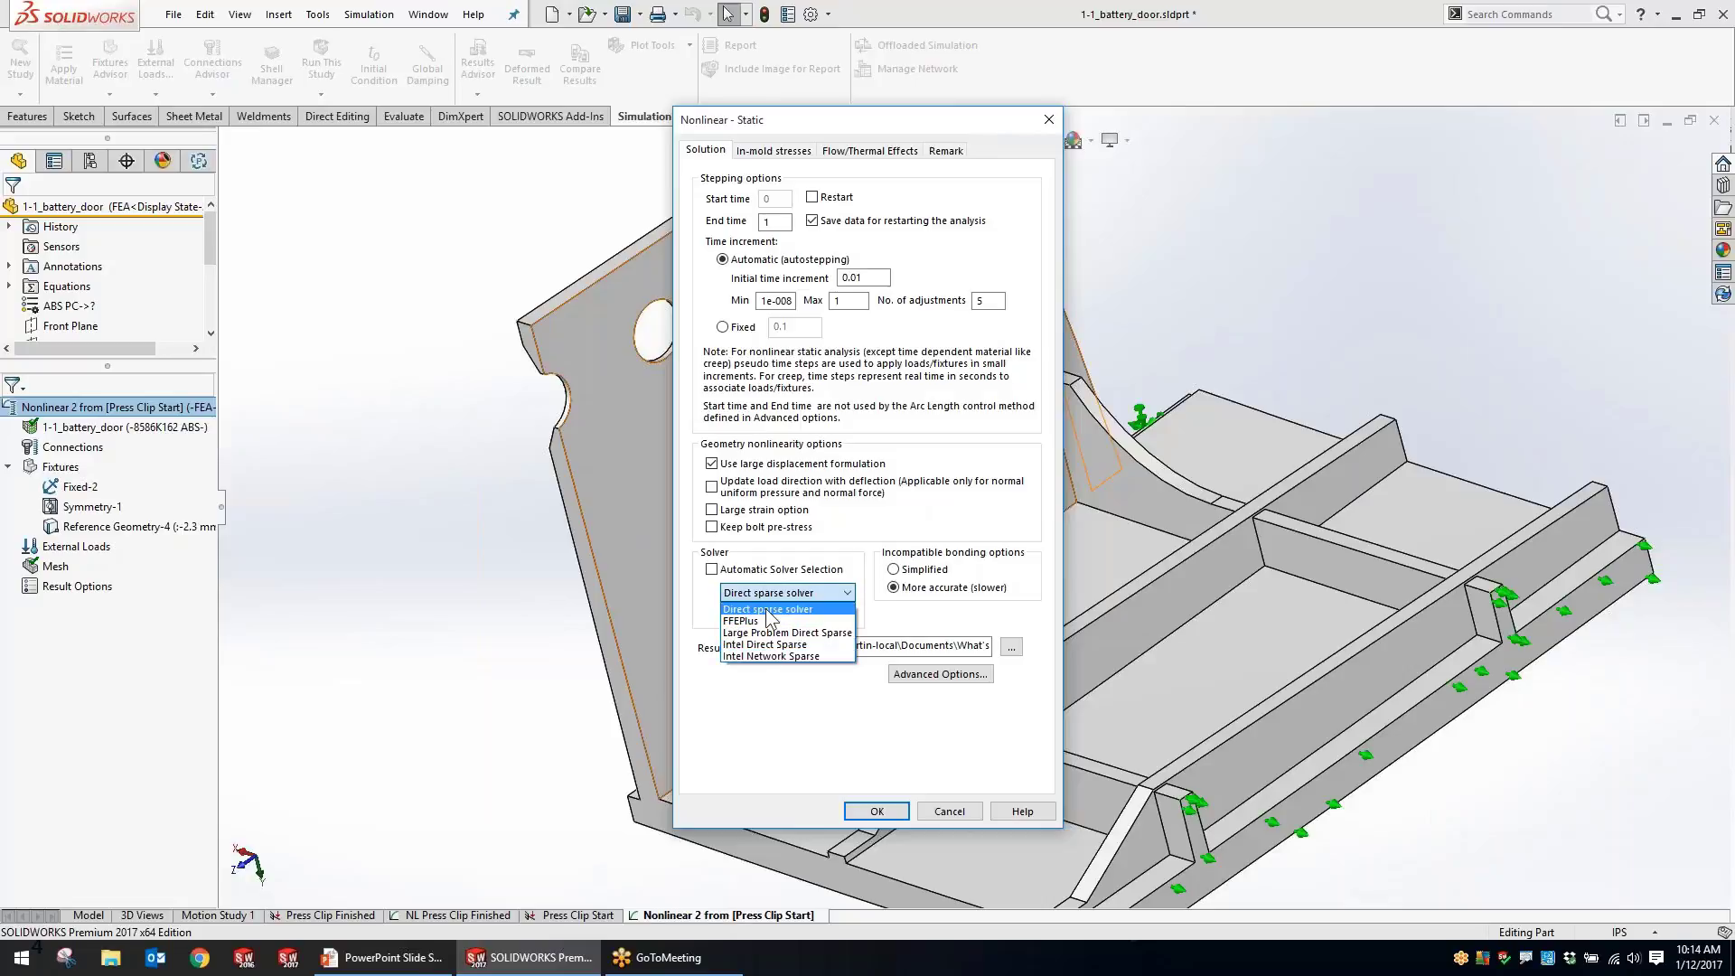
click(772, 576)
click(772, 577)
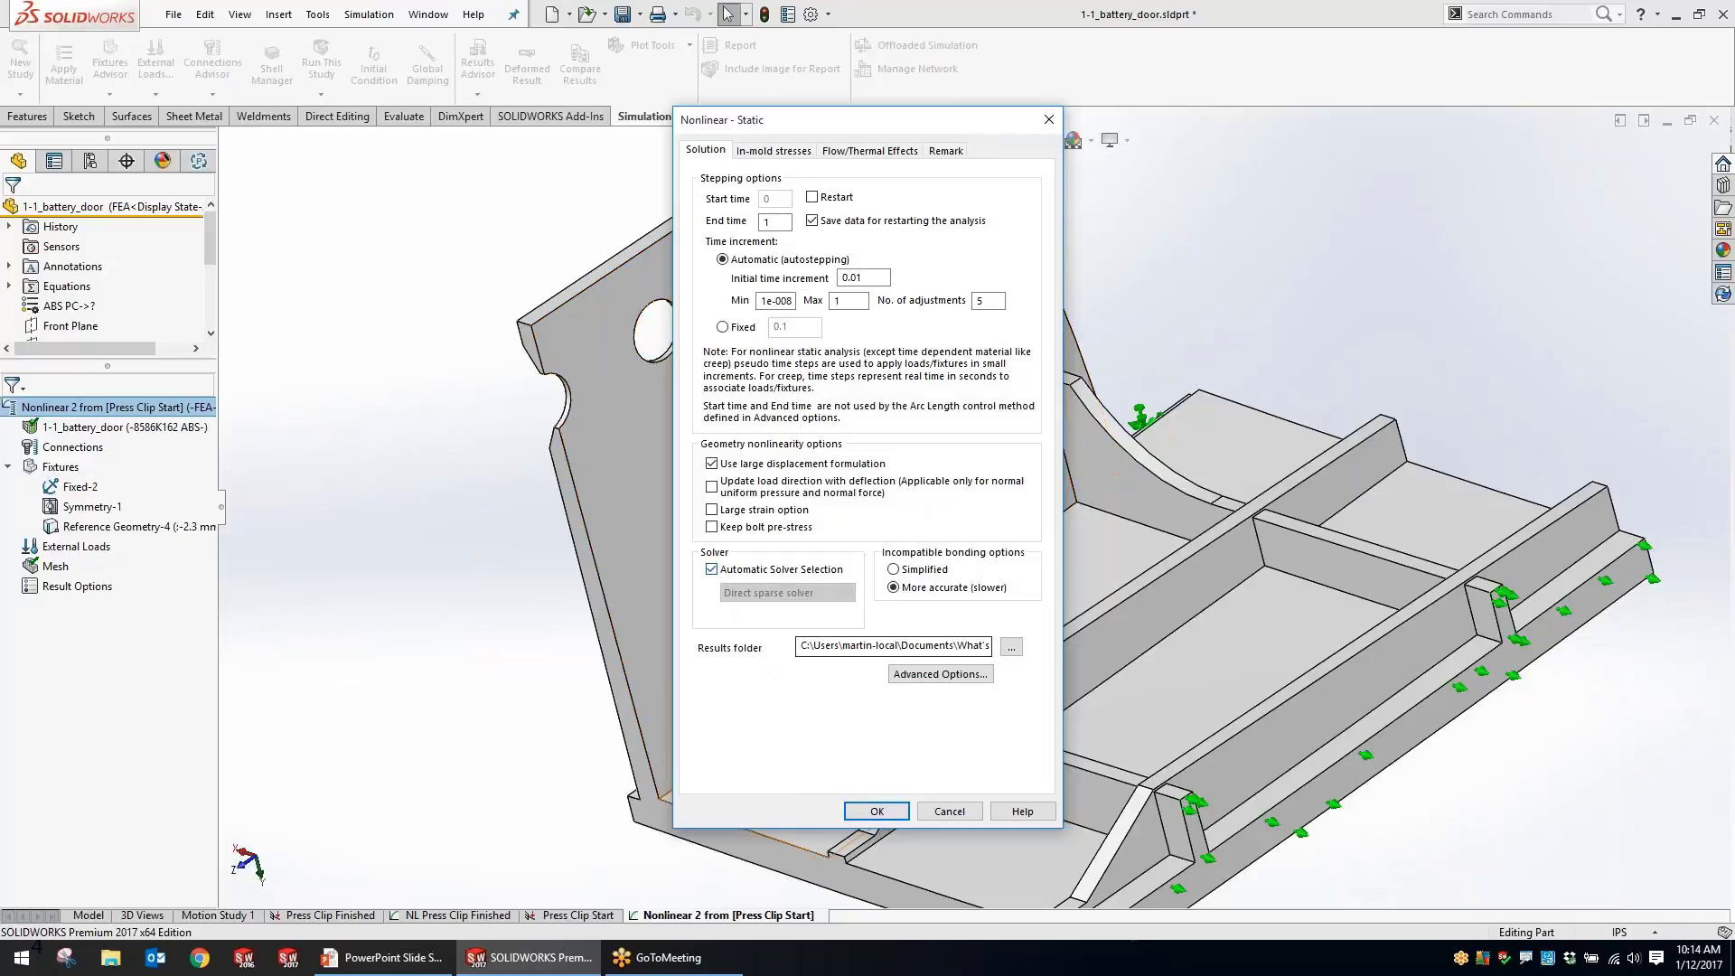
click(873, 811)
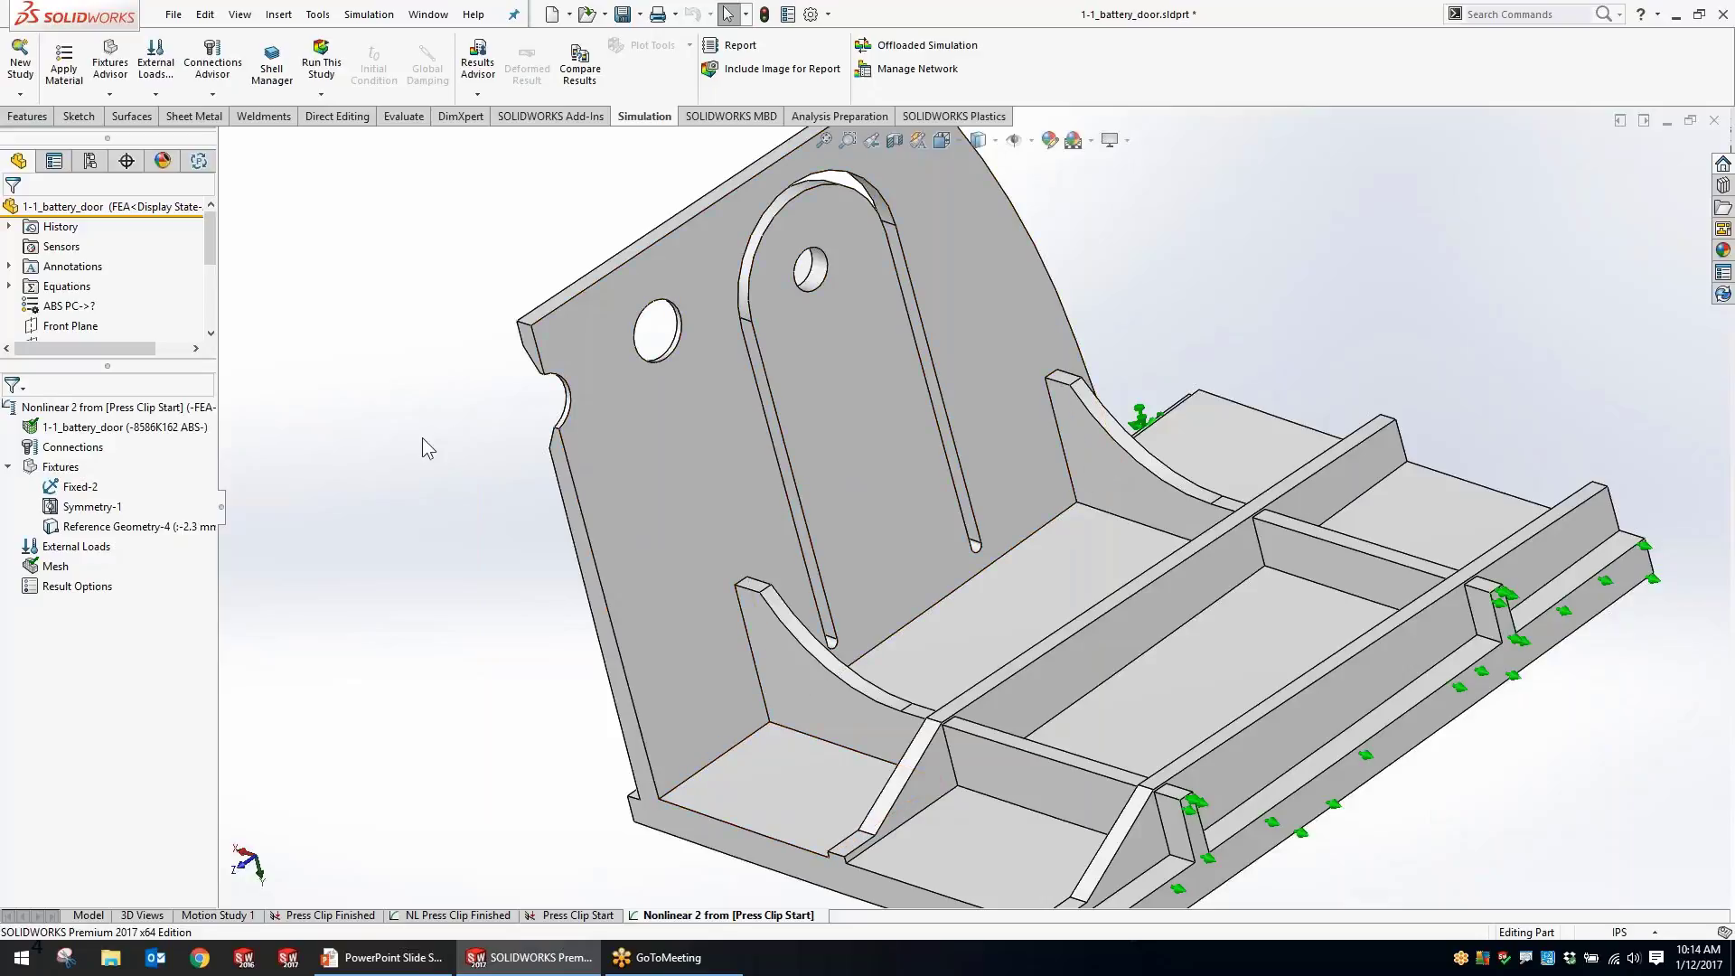
Show the Stress1 von Mises plot of the NL Press Clip Finished study and inspect the base of the clip arm.
click(506, 914)
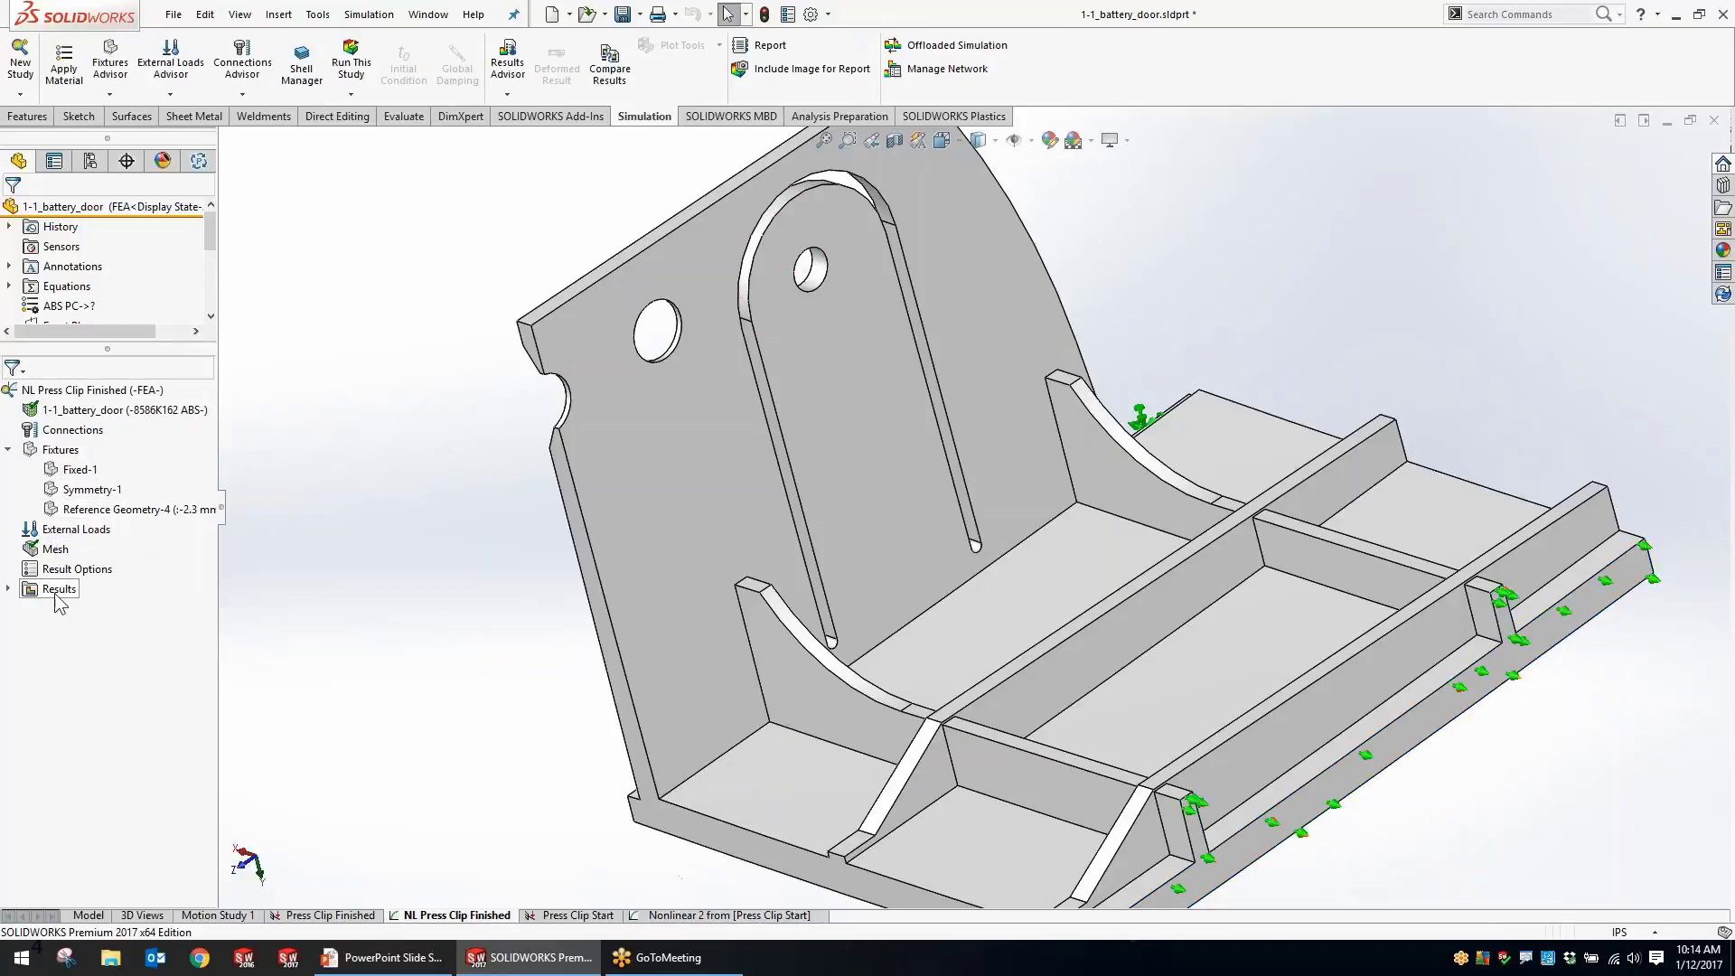
click(9, 588)
double_click(79, 609)
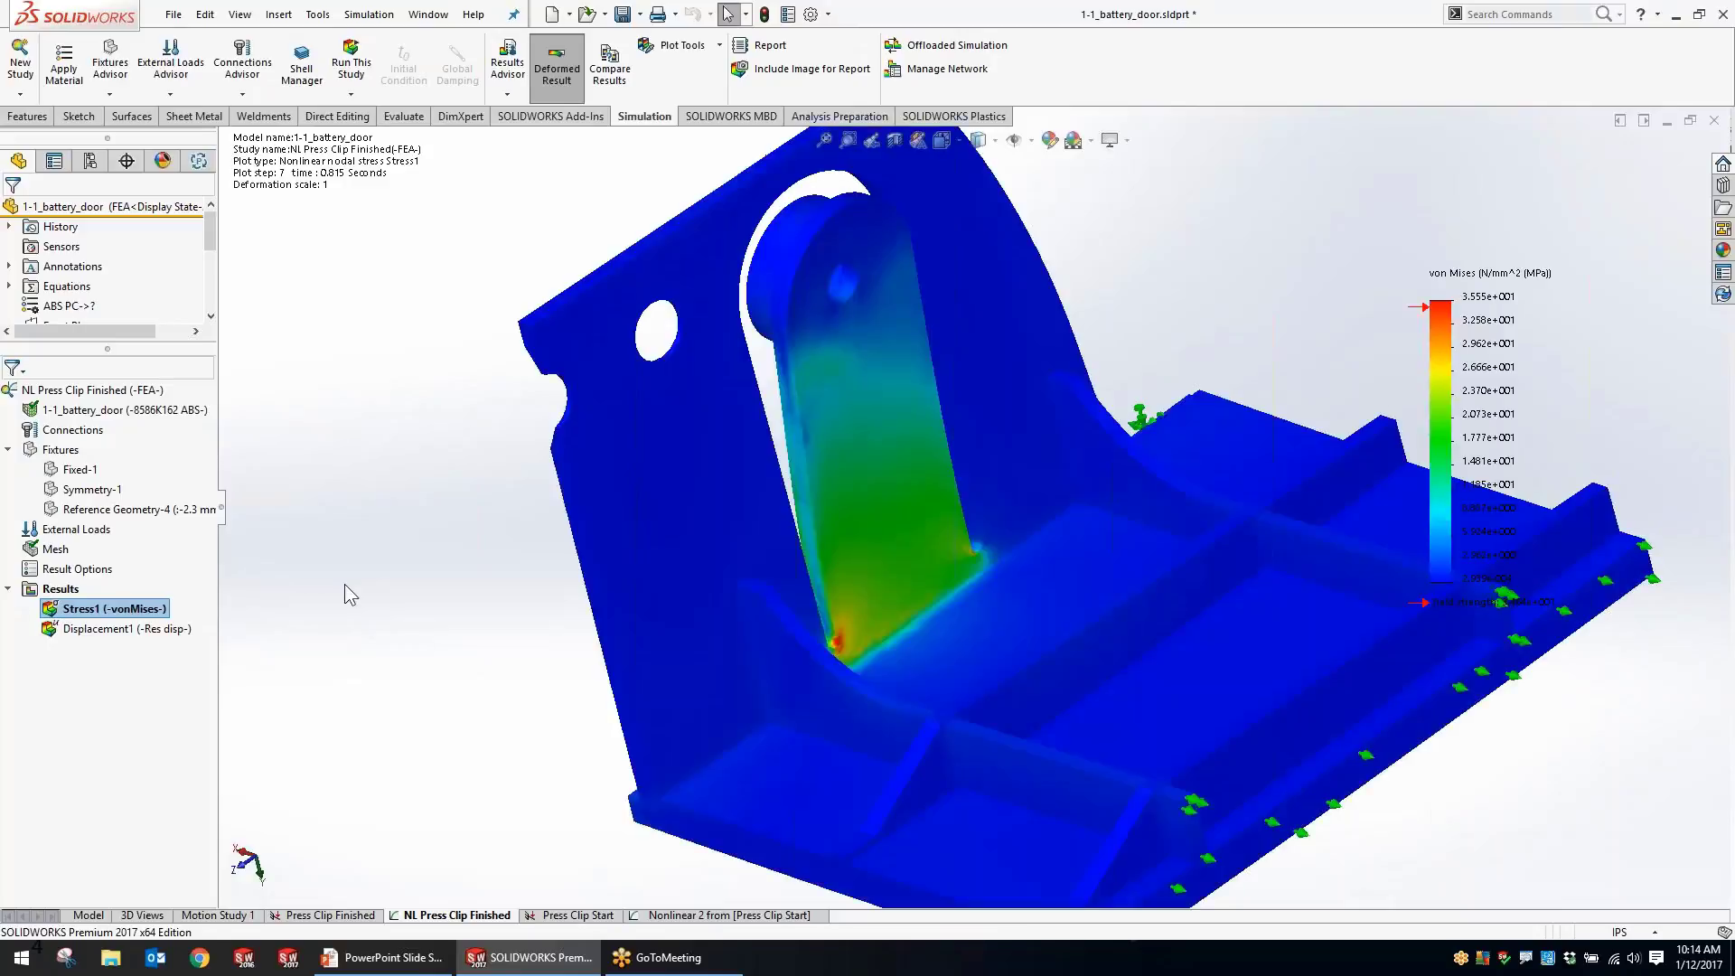
middle_drag(561, 562, 967, 714)
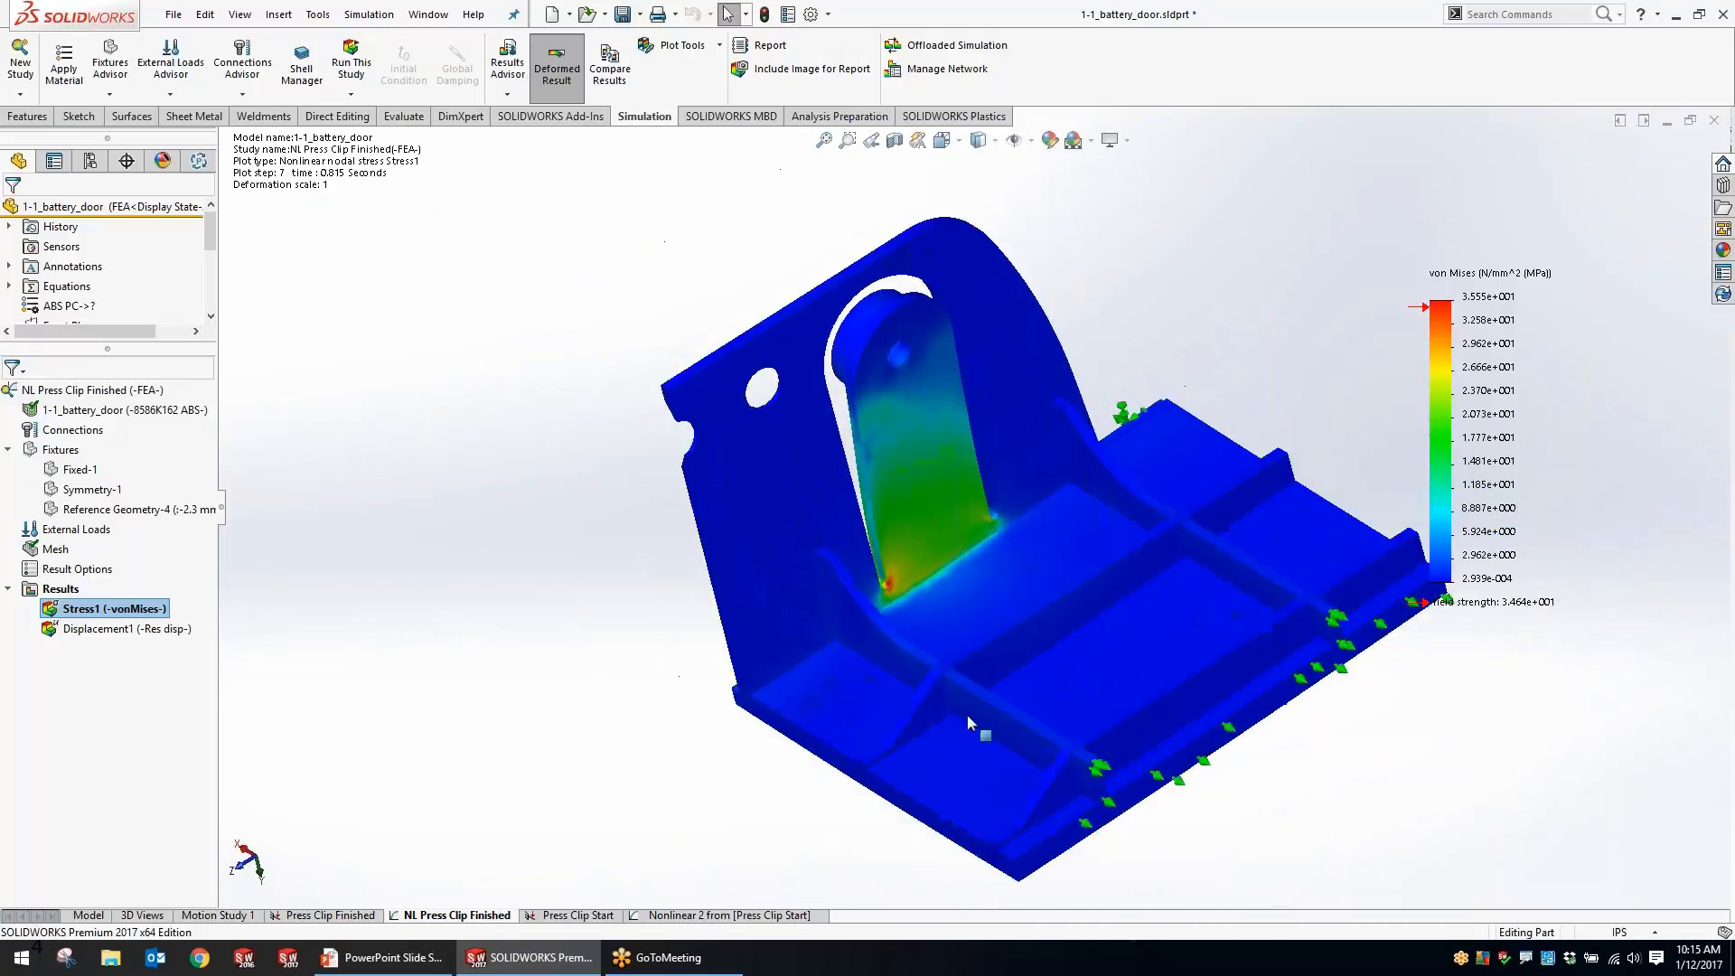
scroll(967, 713, down, 3)
middle_drag(836, 526, 913, 432)
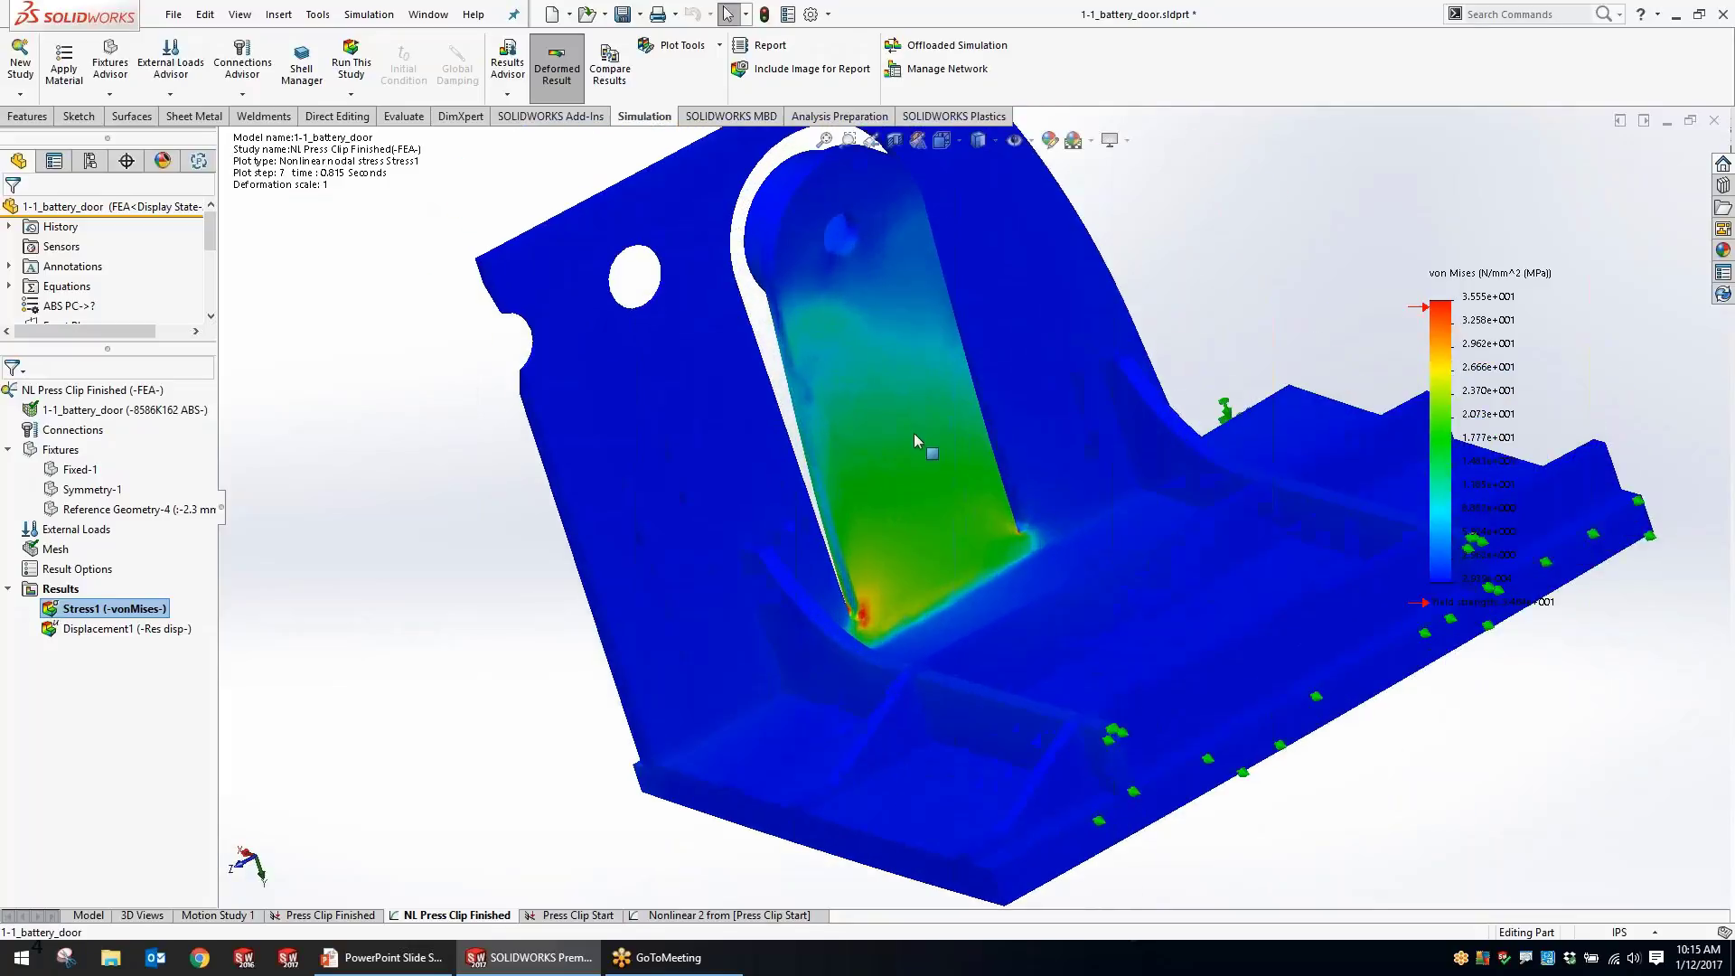
Compare only the Stress1 plots of Press Clip Finished and NL Press Clip Finished, using the chart options from NL Press Clip Finished::Stress1.
right_click(130, 617)
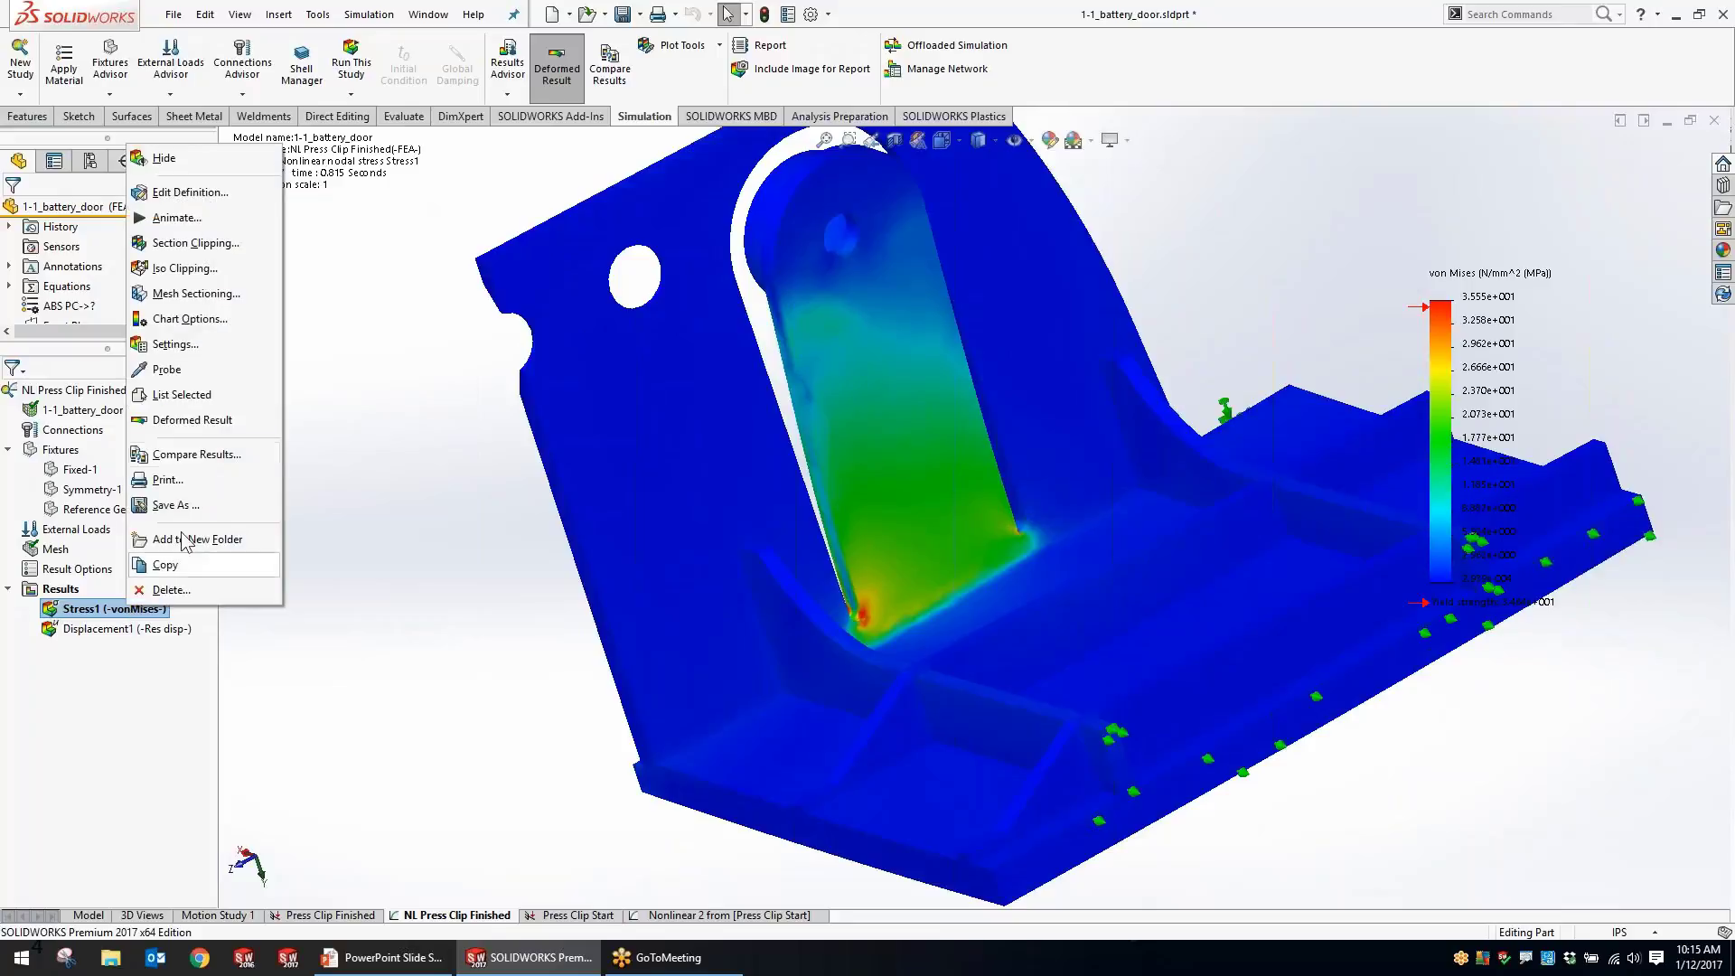
click(199, 454)
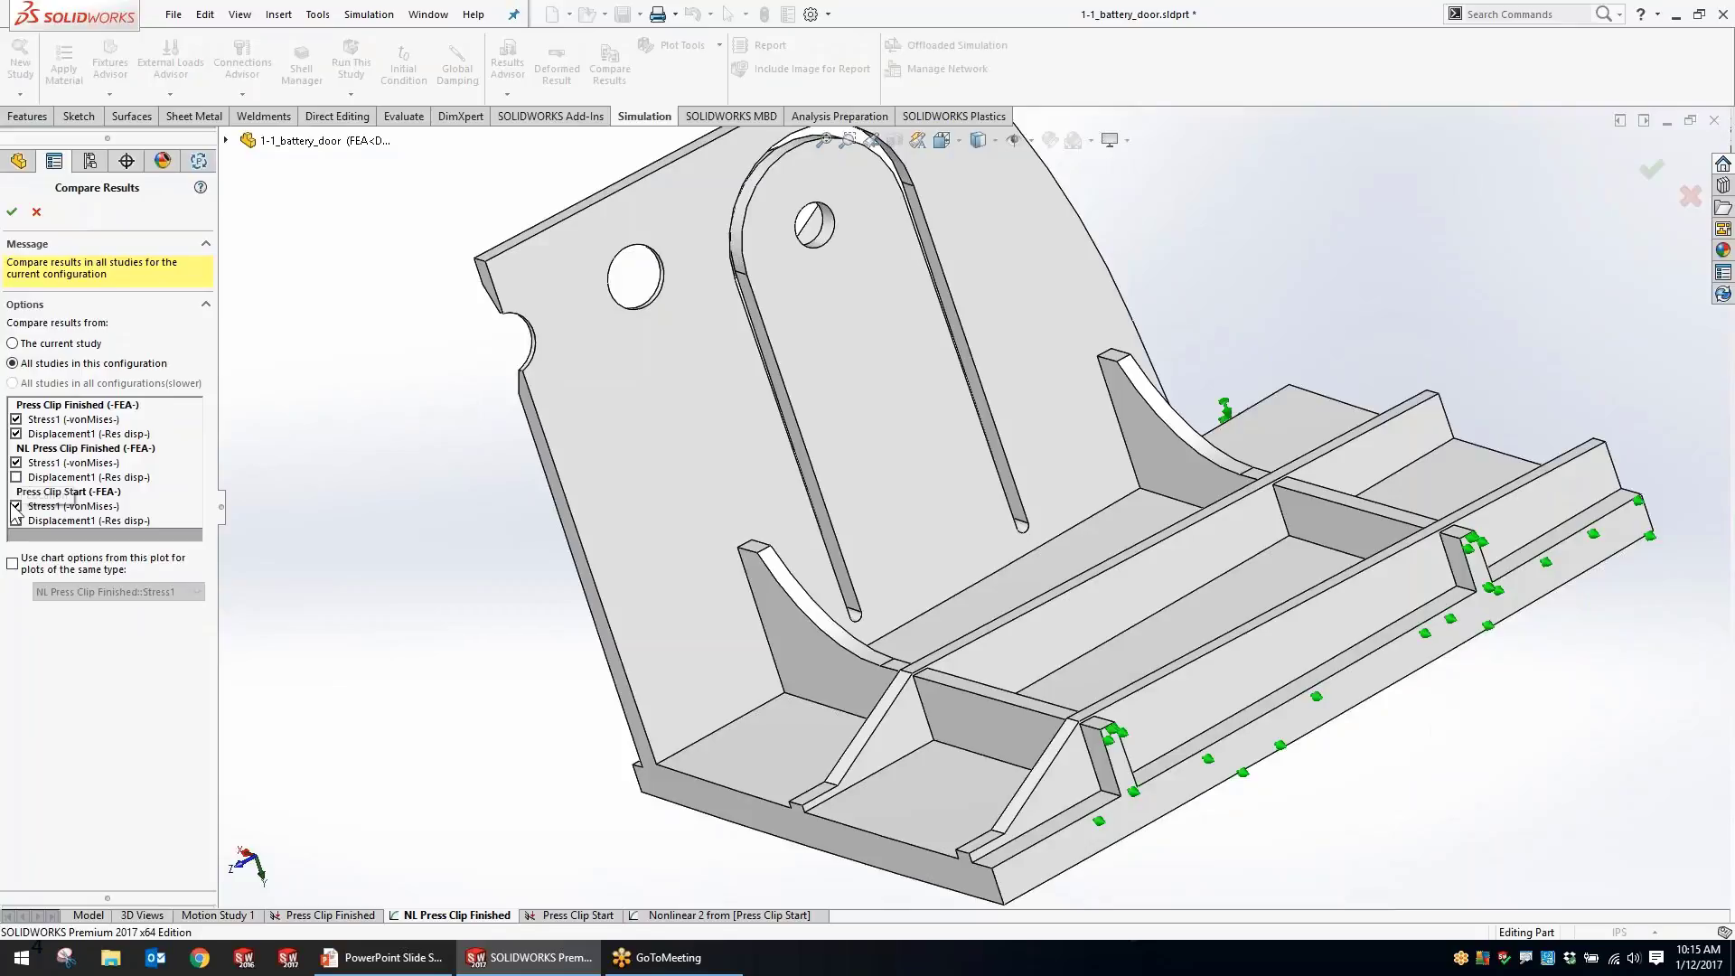
click(15, 433)
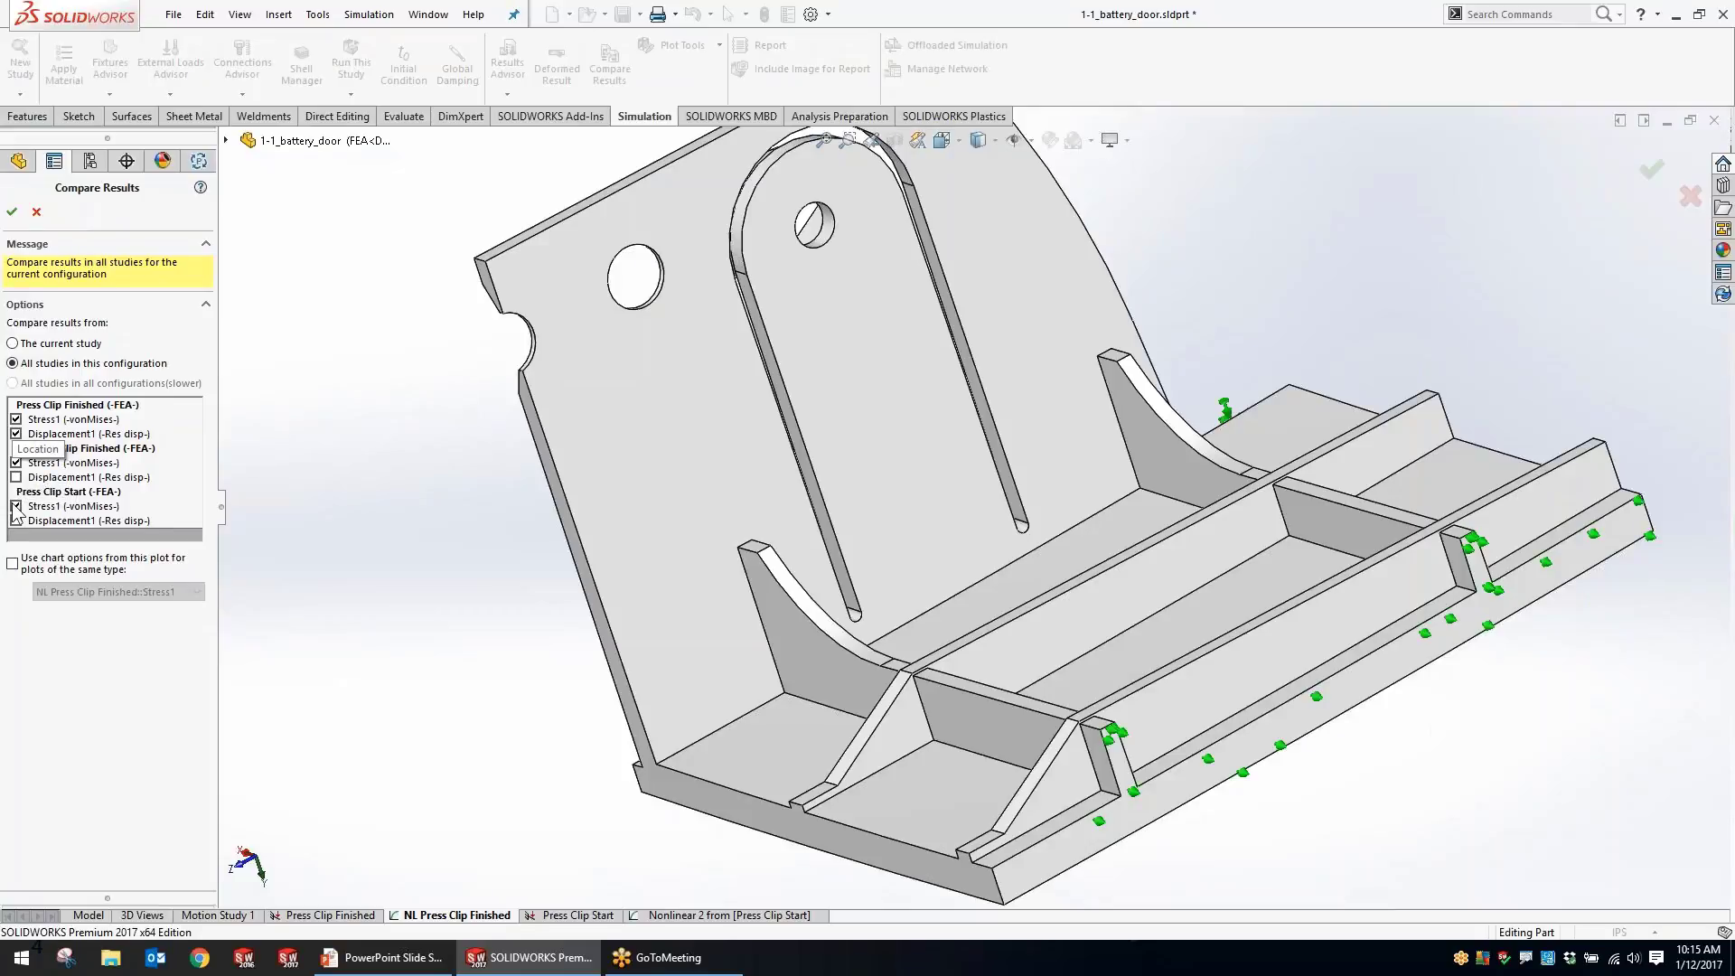
click(15, 506)
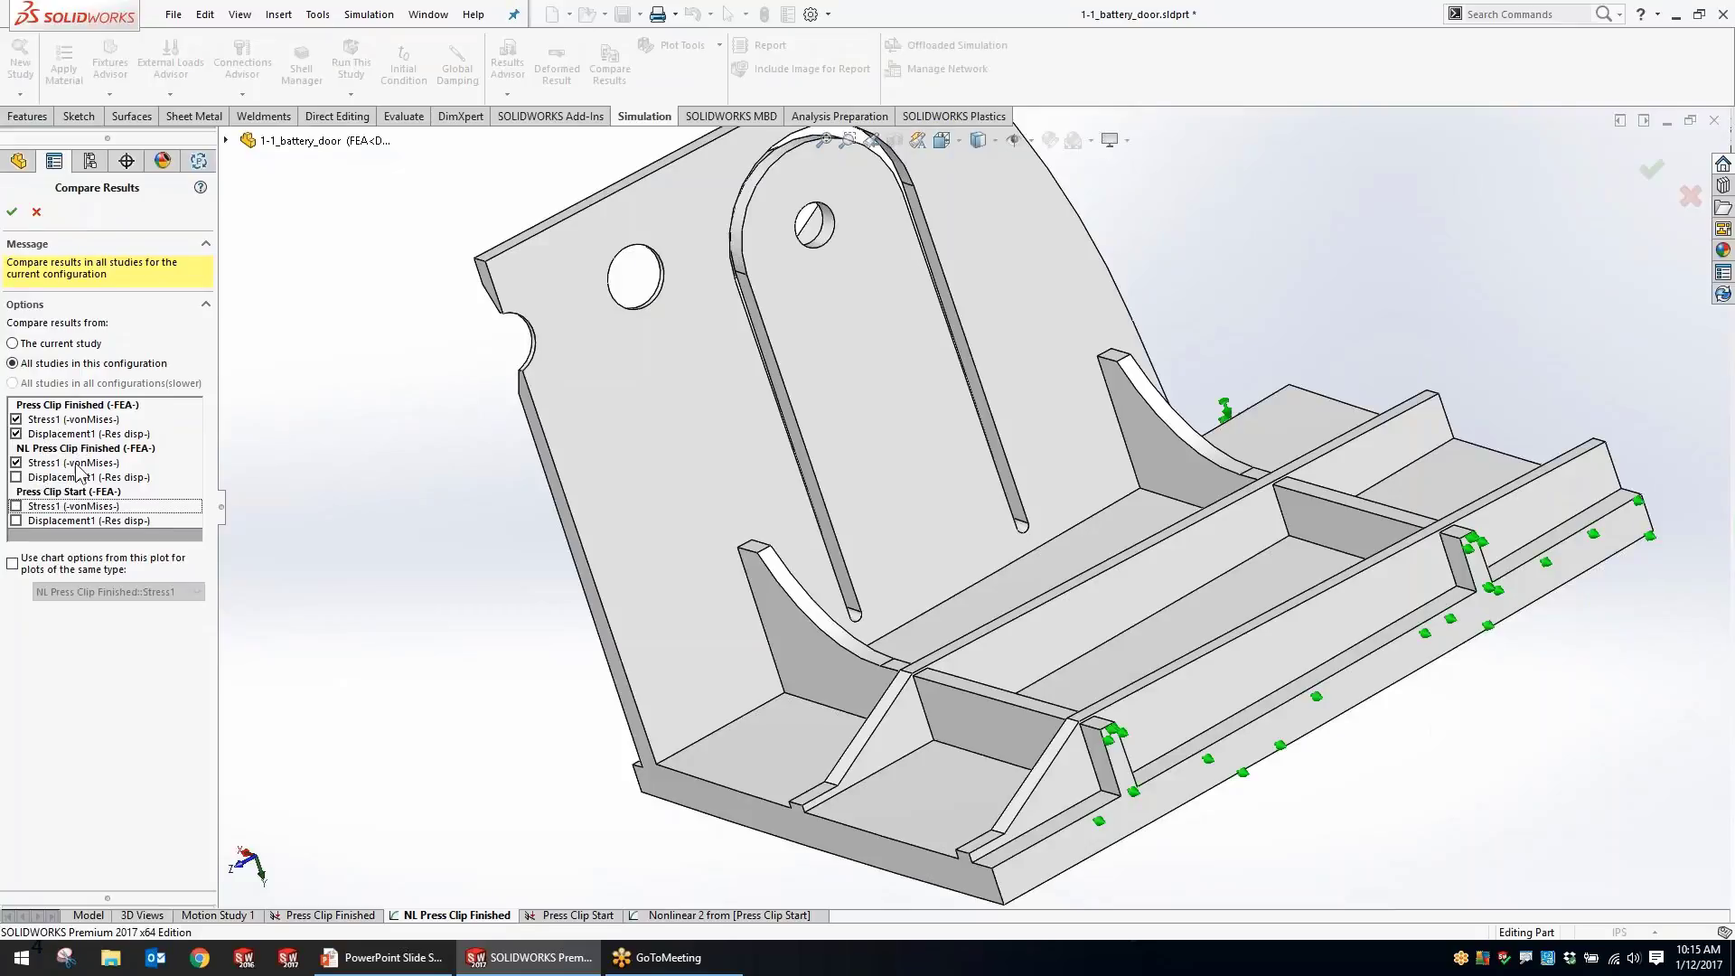
click(16, 433)
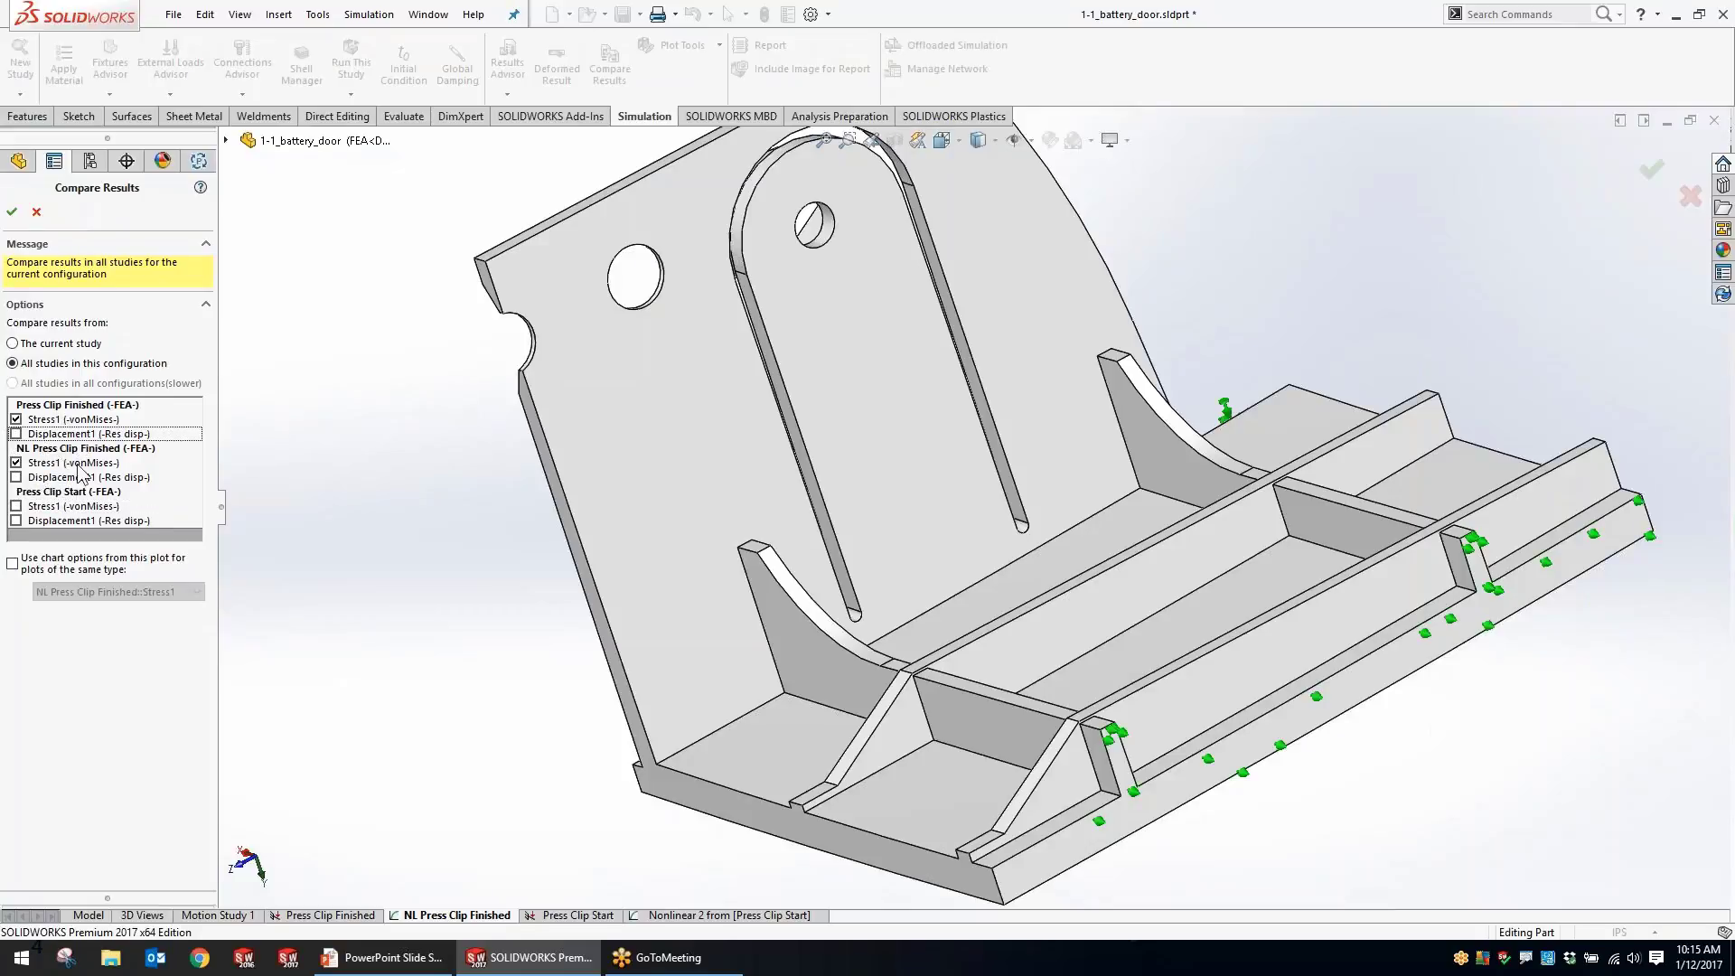
click(12, 563)
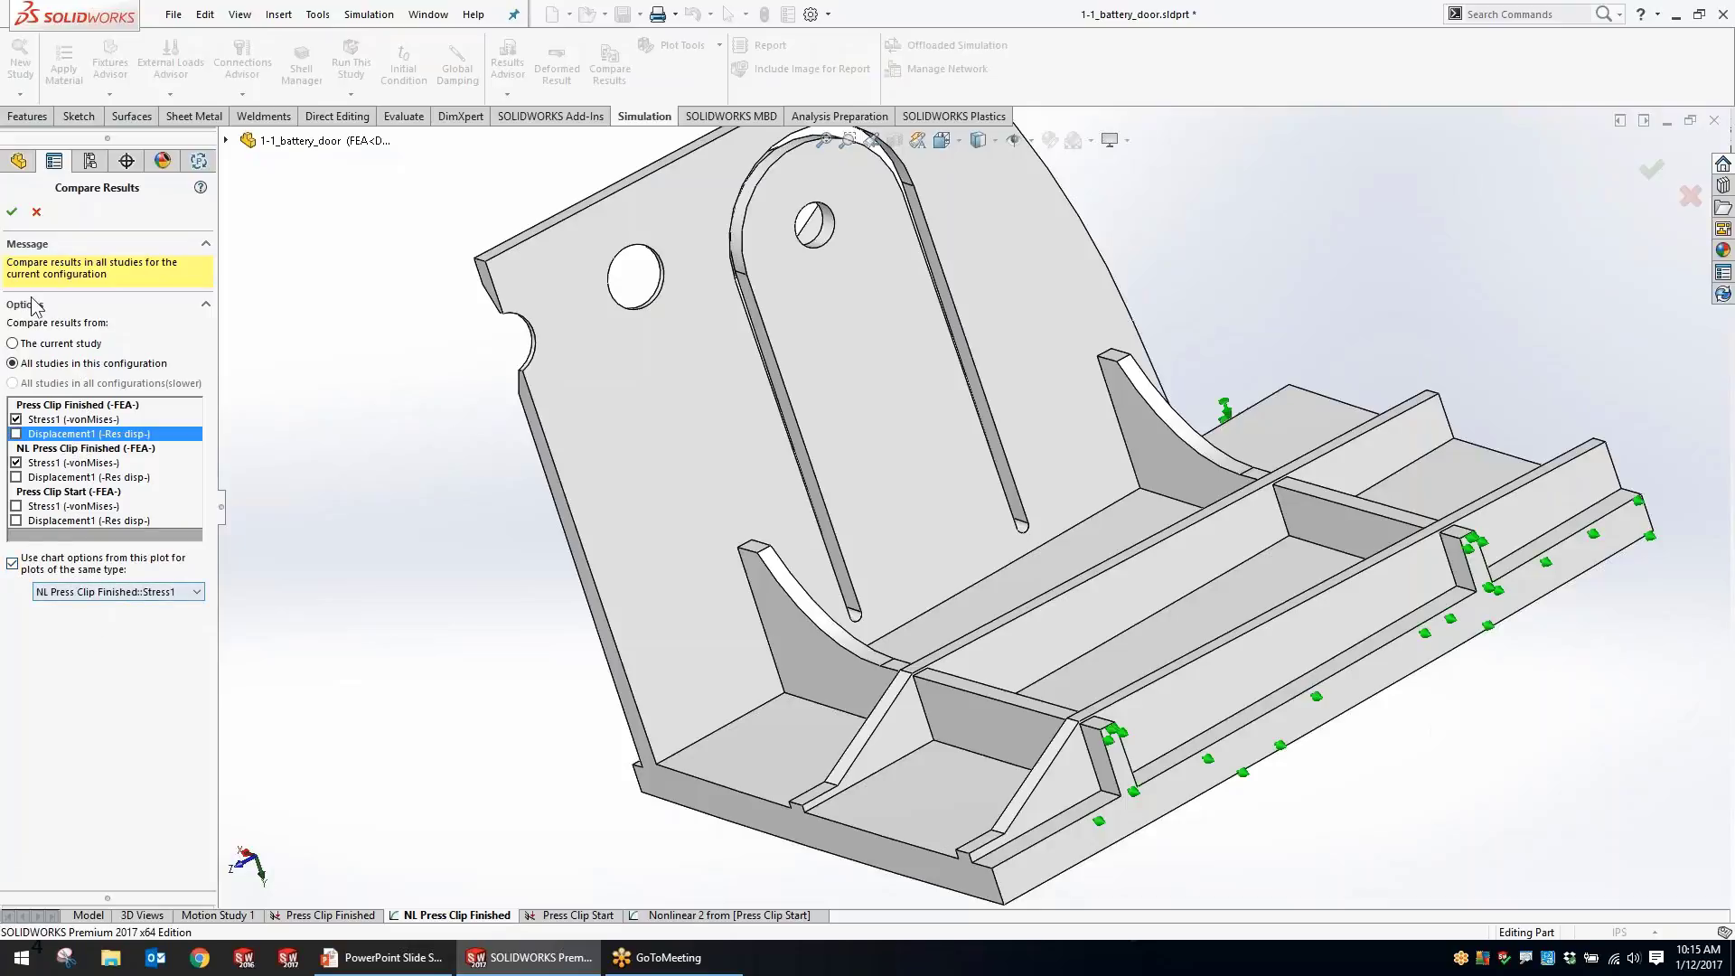
key(Return)
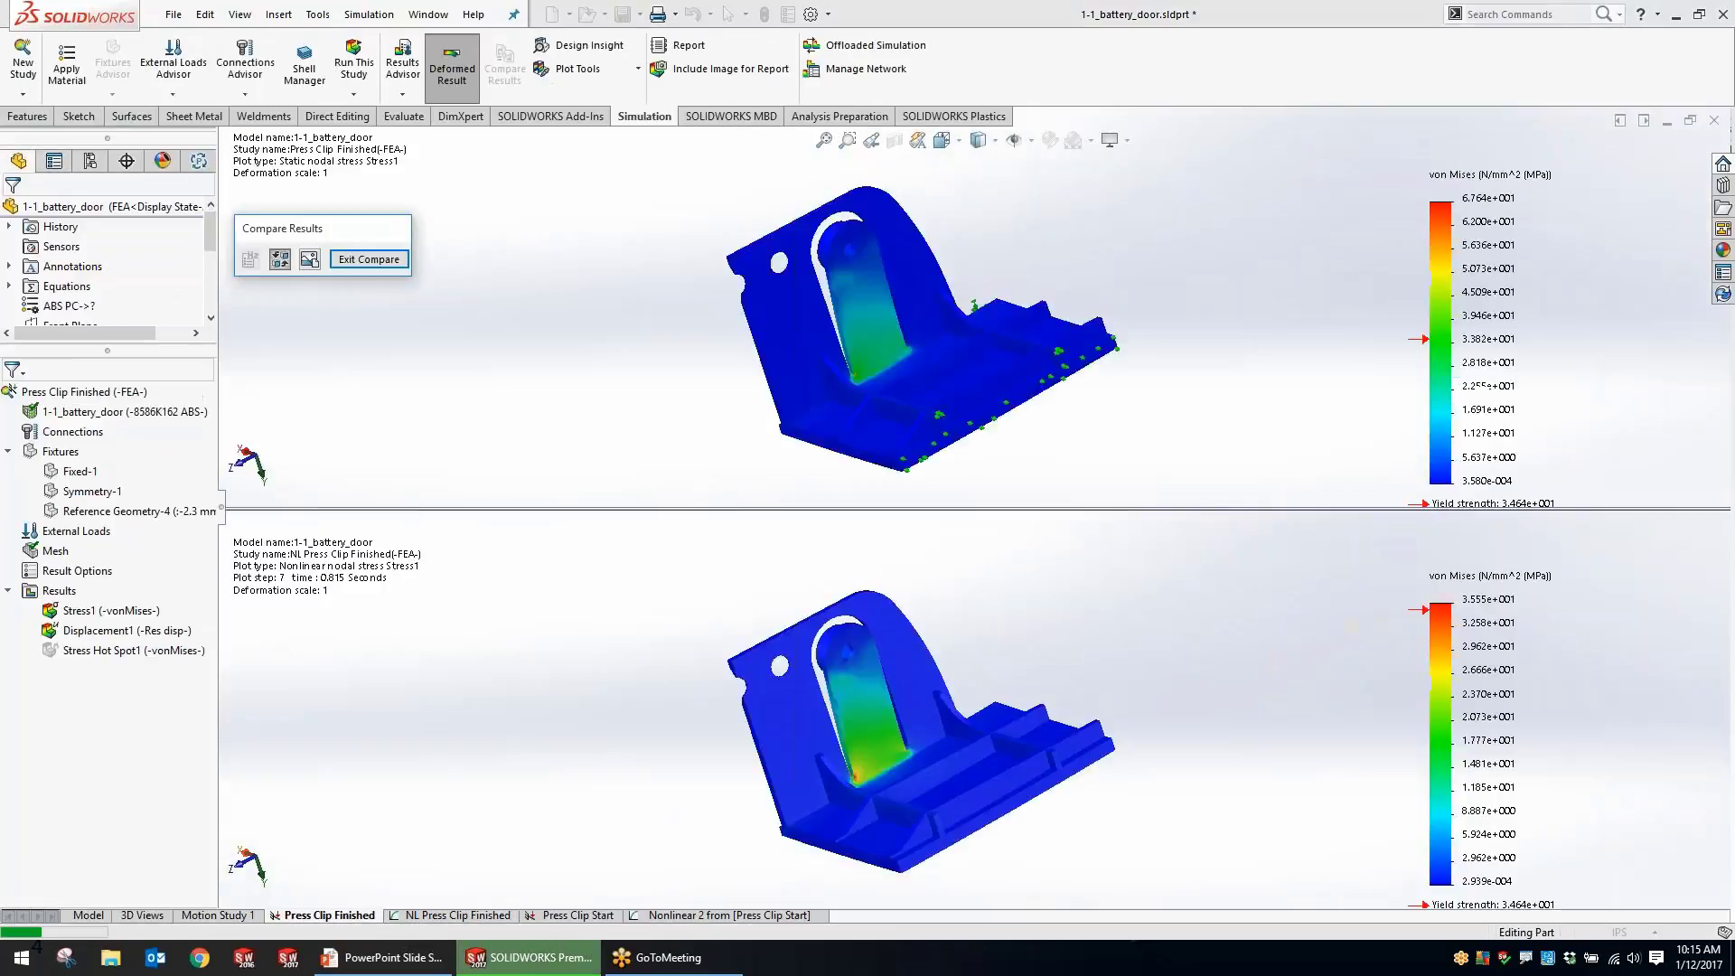
Examine the stresses at the clip's base from the inside and outside in both compared plots, and exit the comparison.
scroll(879, 715, down, 5)
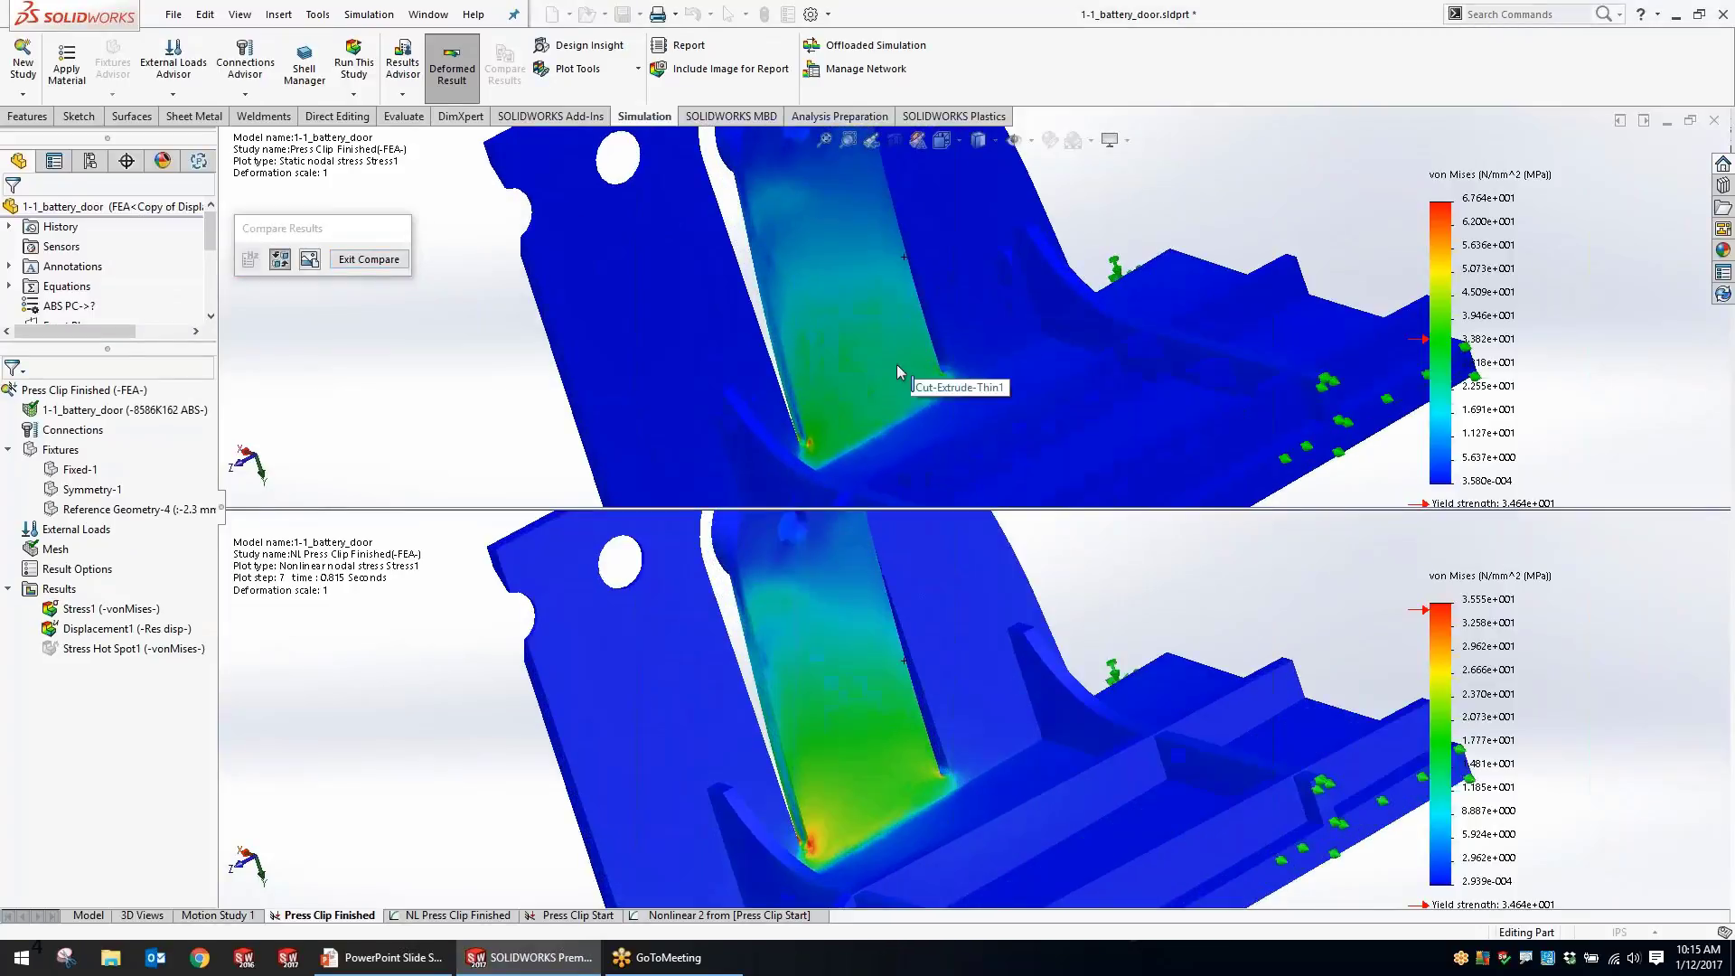
middle_drag(925, 428, 952, 283)
scroll(766, 273, down, 3)
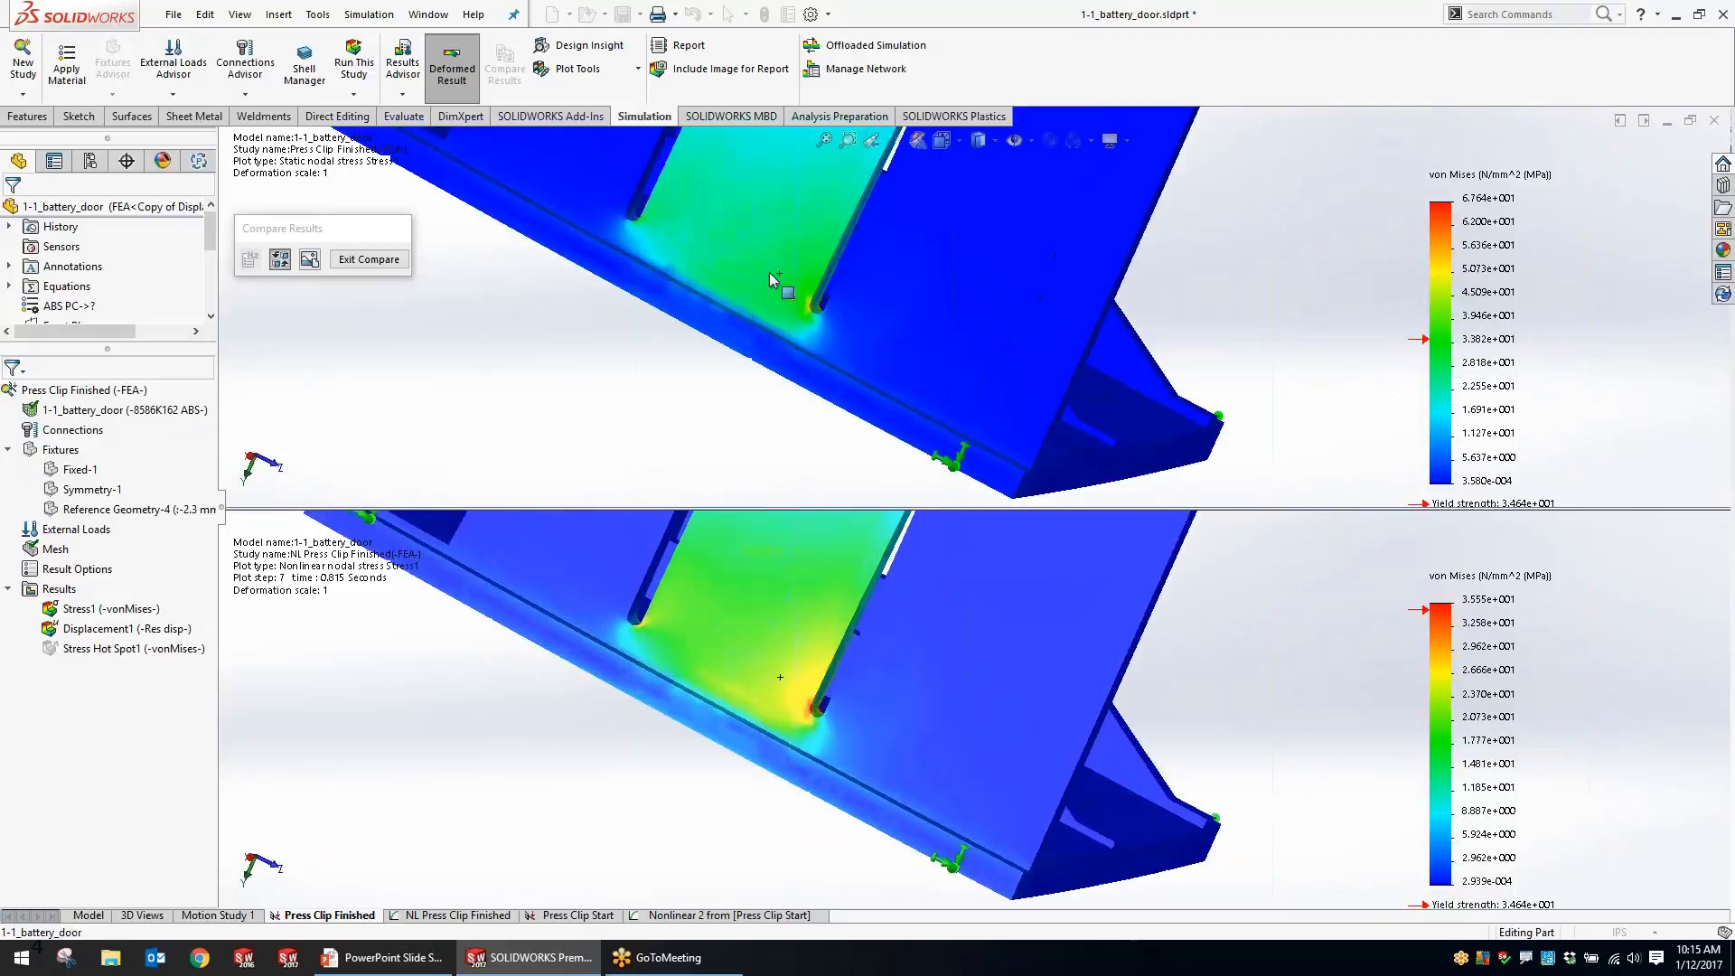
ctrl+middle_drag(917, 340, 988, 418)
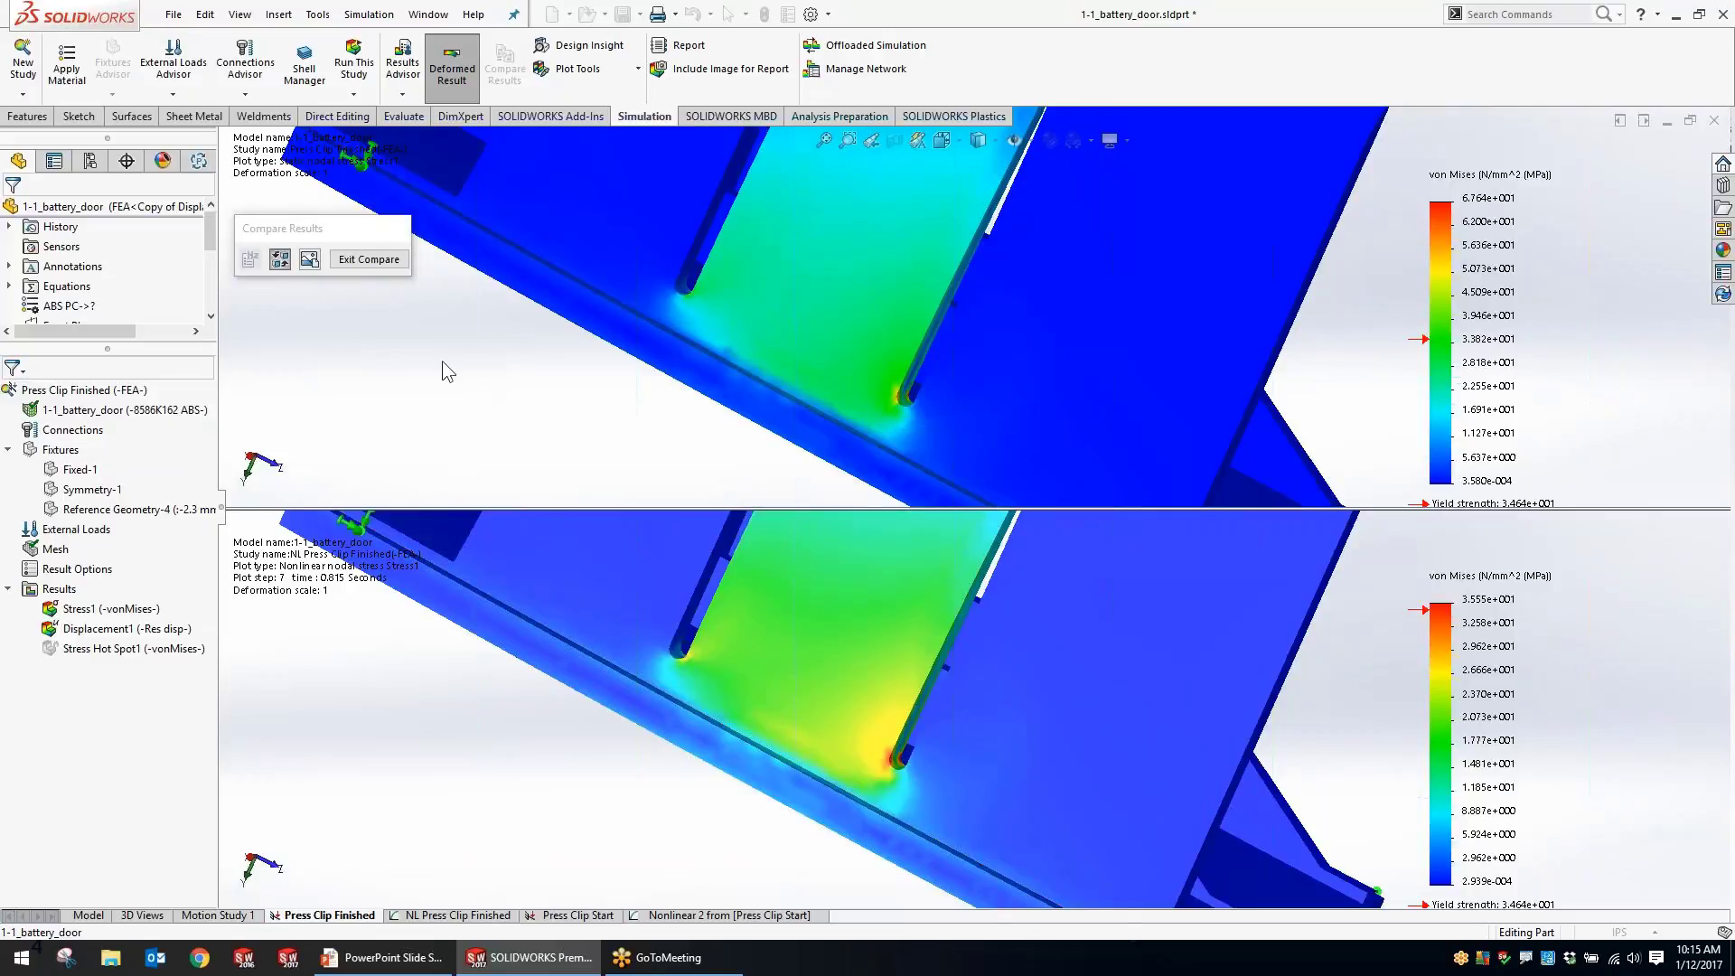
click(368, 260)
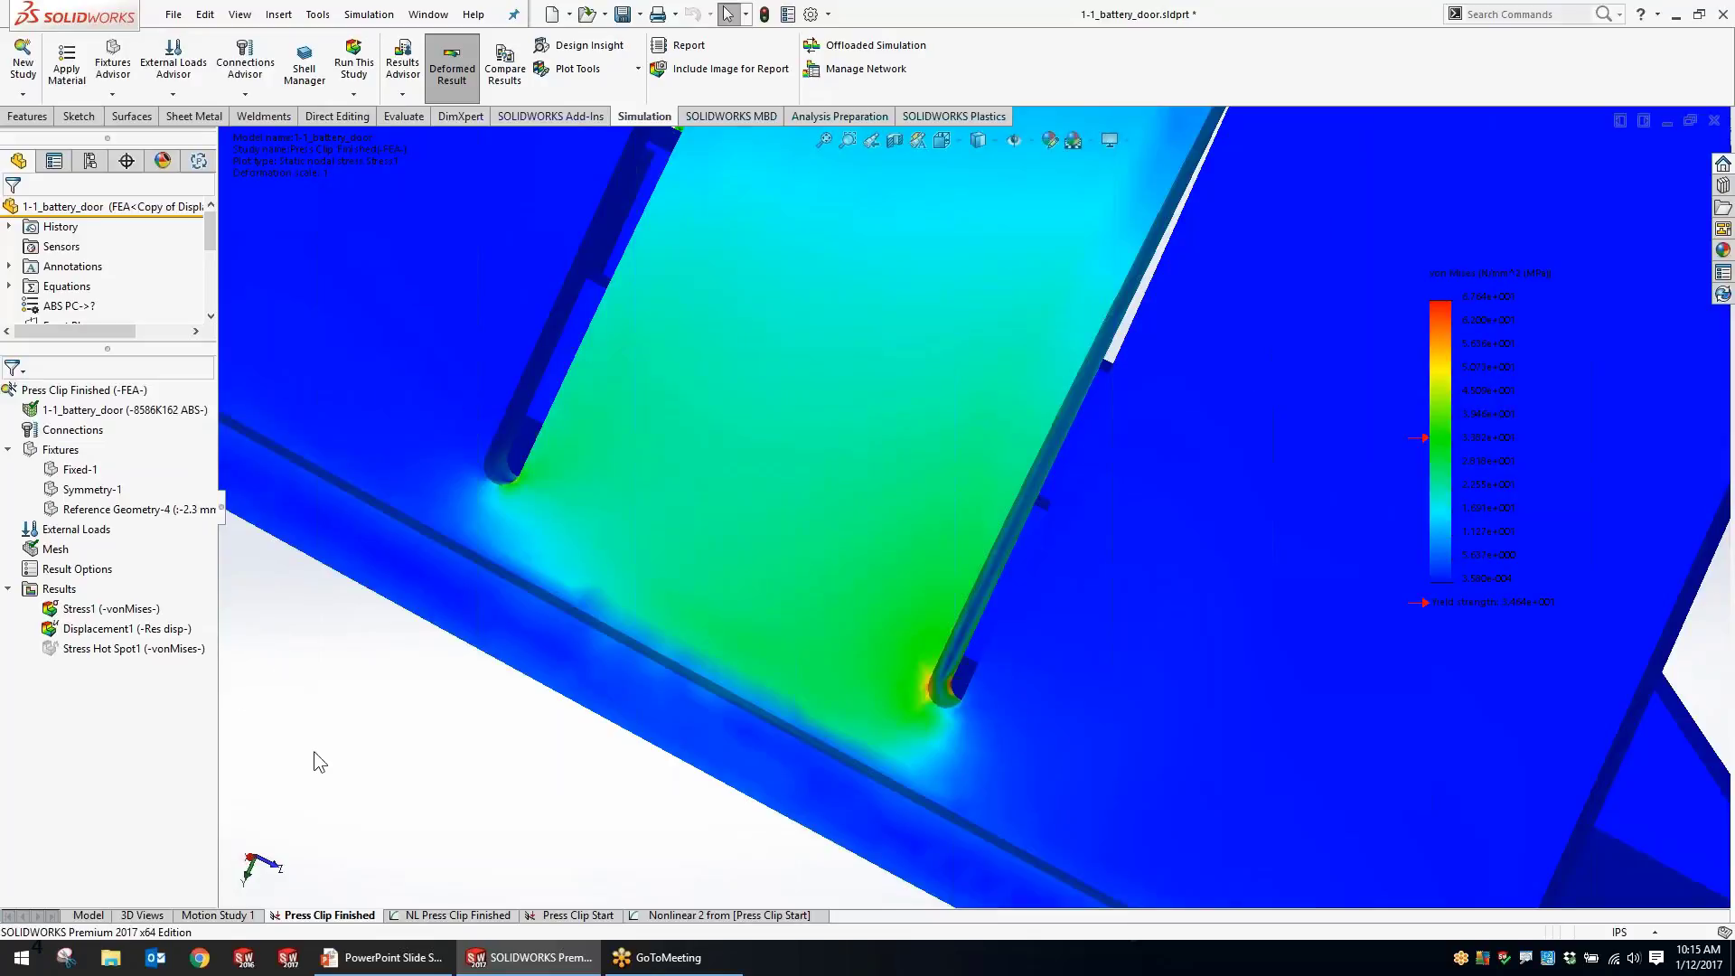
Switch to the 1-1_myopro_grasp_right assembly and view the von Mises stress plot of its SIM Results Complete study on the battery door.
key(alt+Tab)
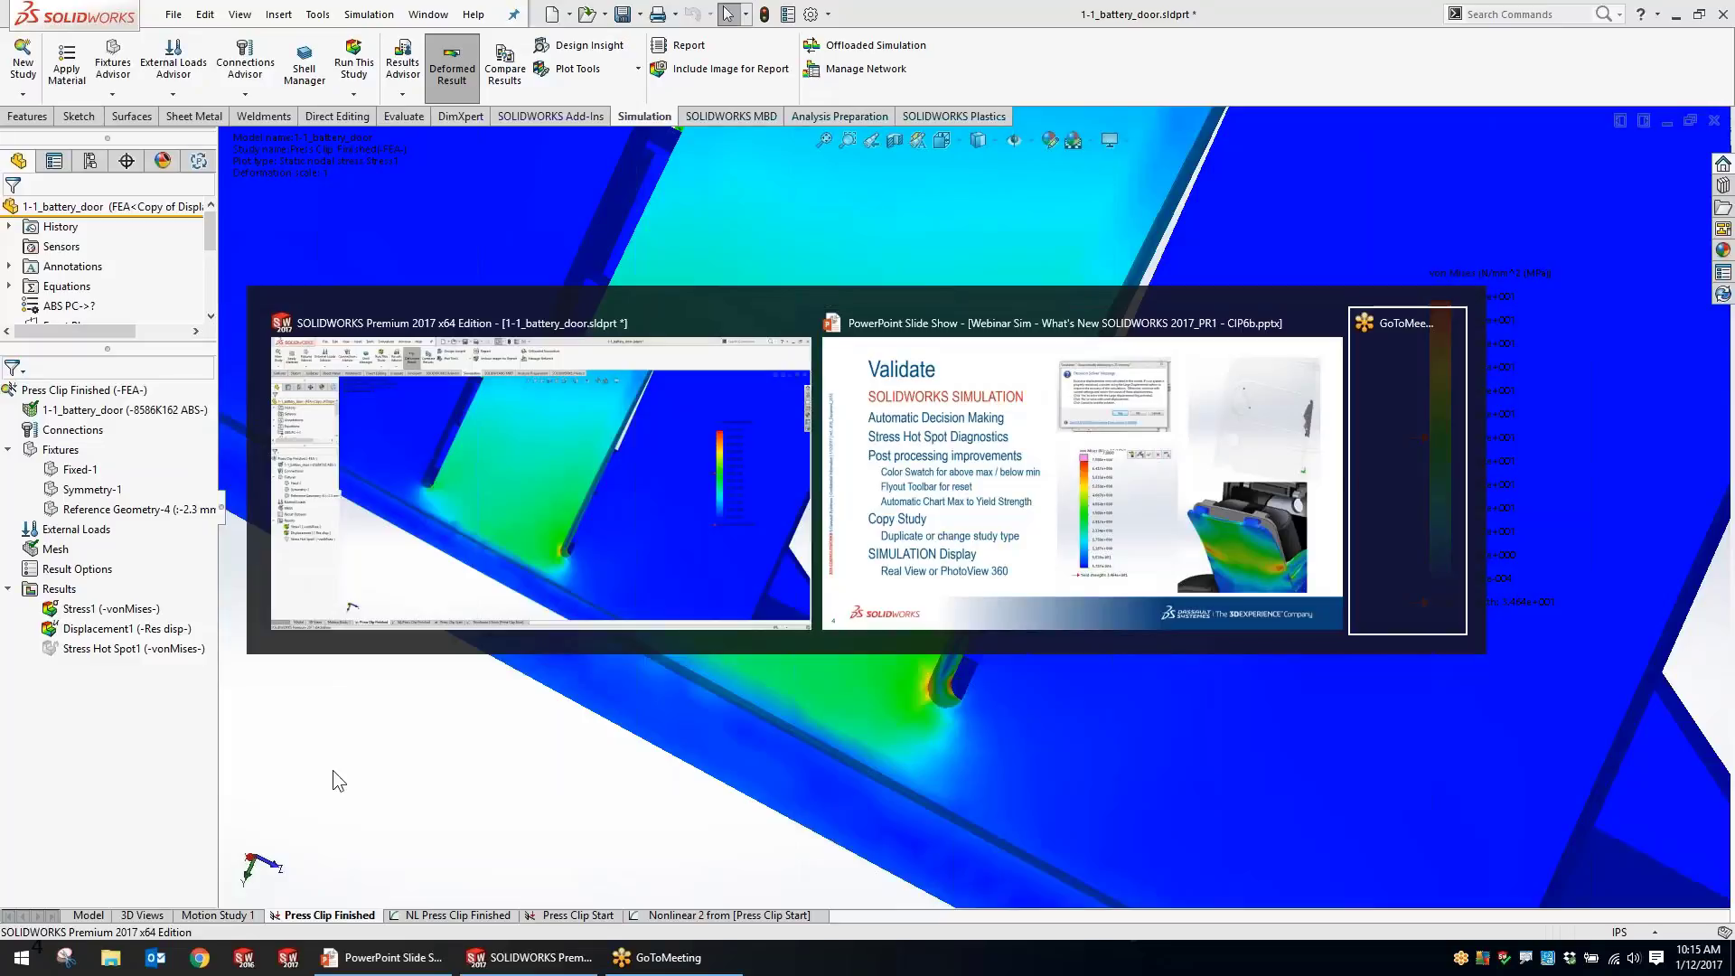
key(ctrl+Tab)
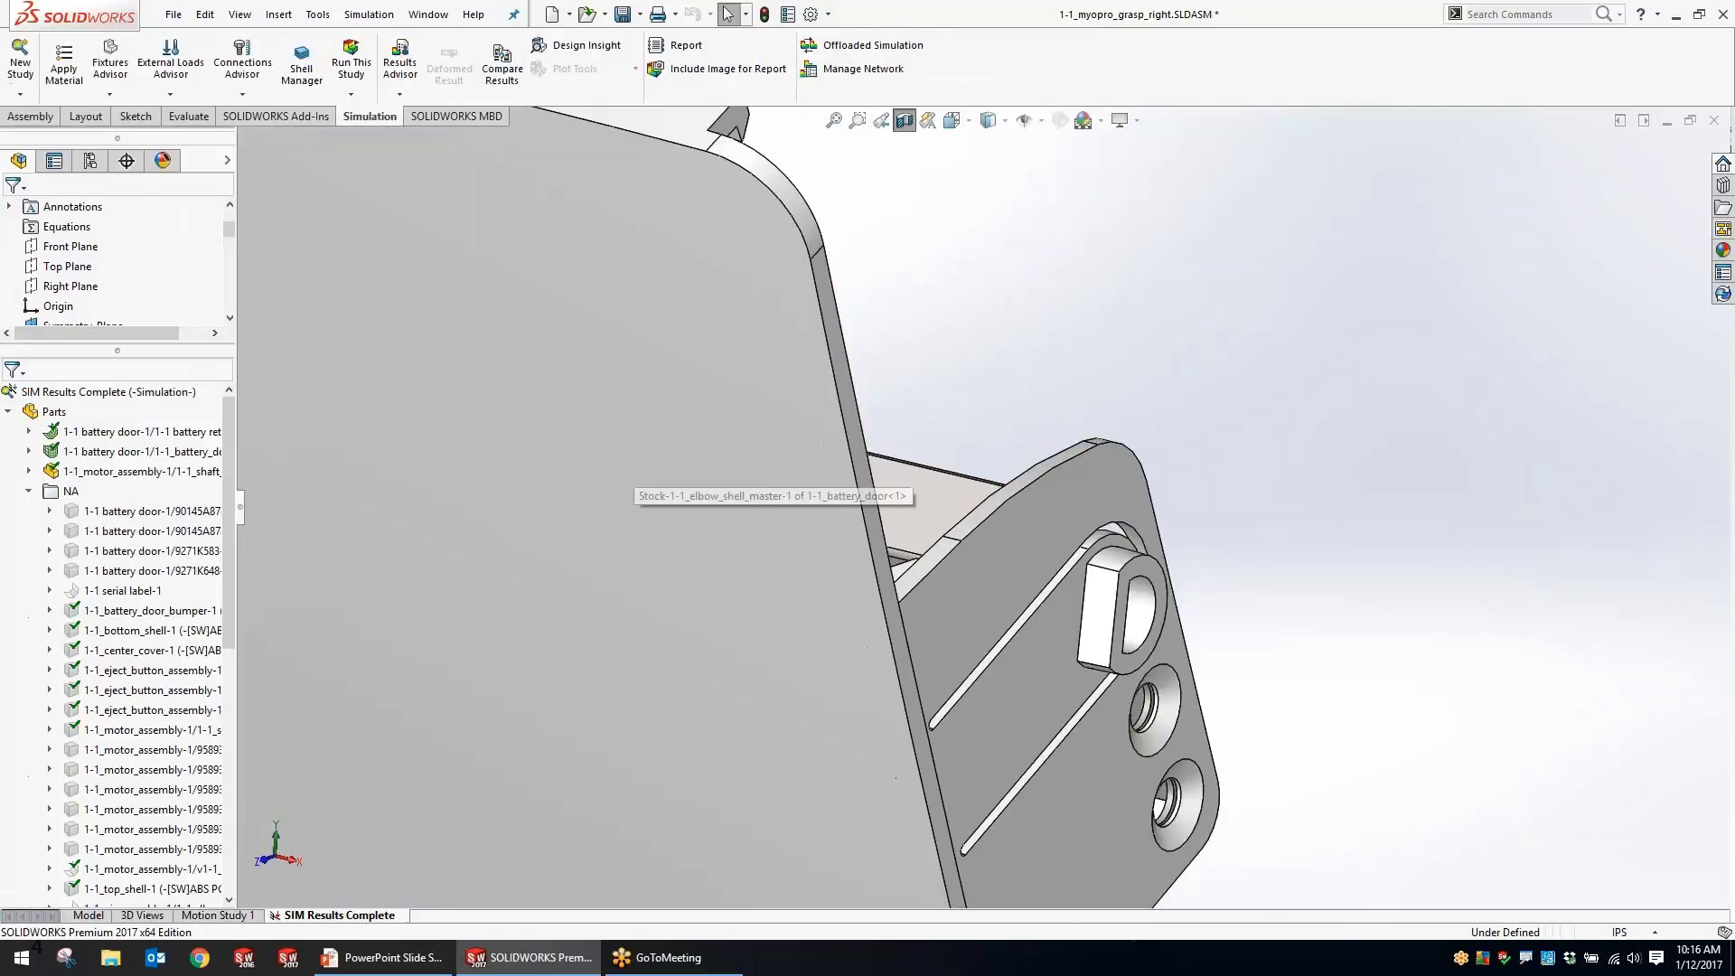
click(9, 412)
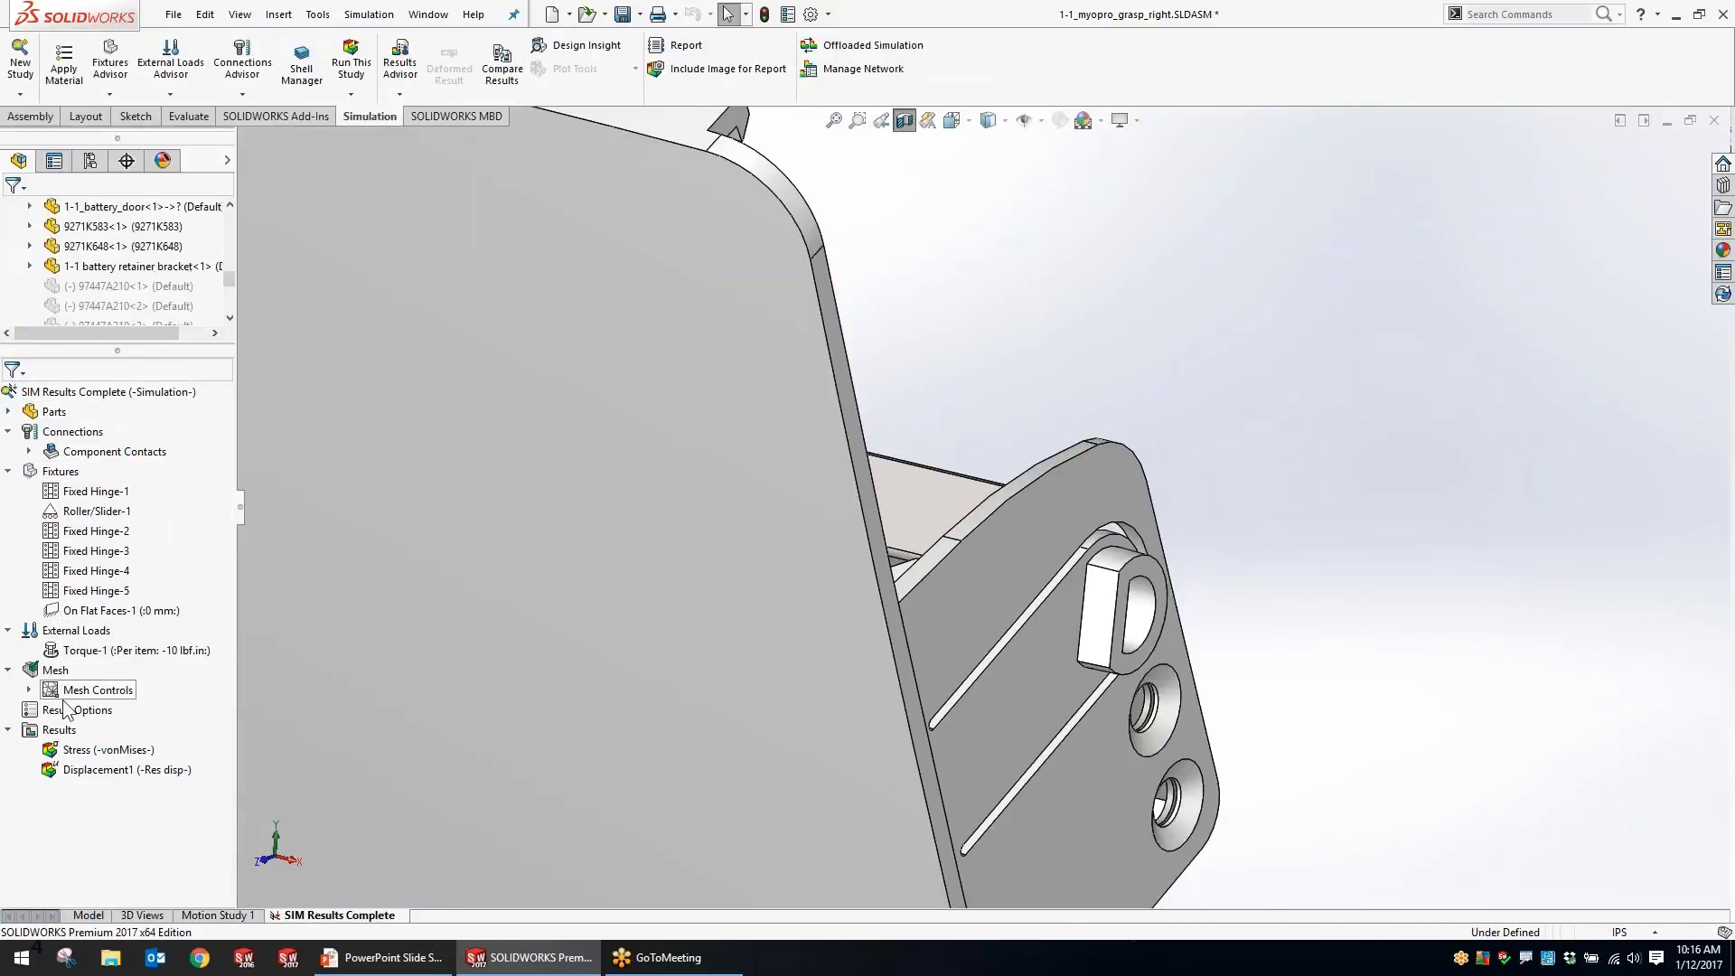
click(90, 750)
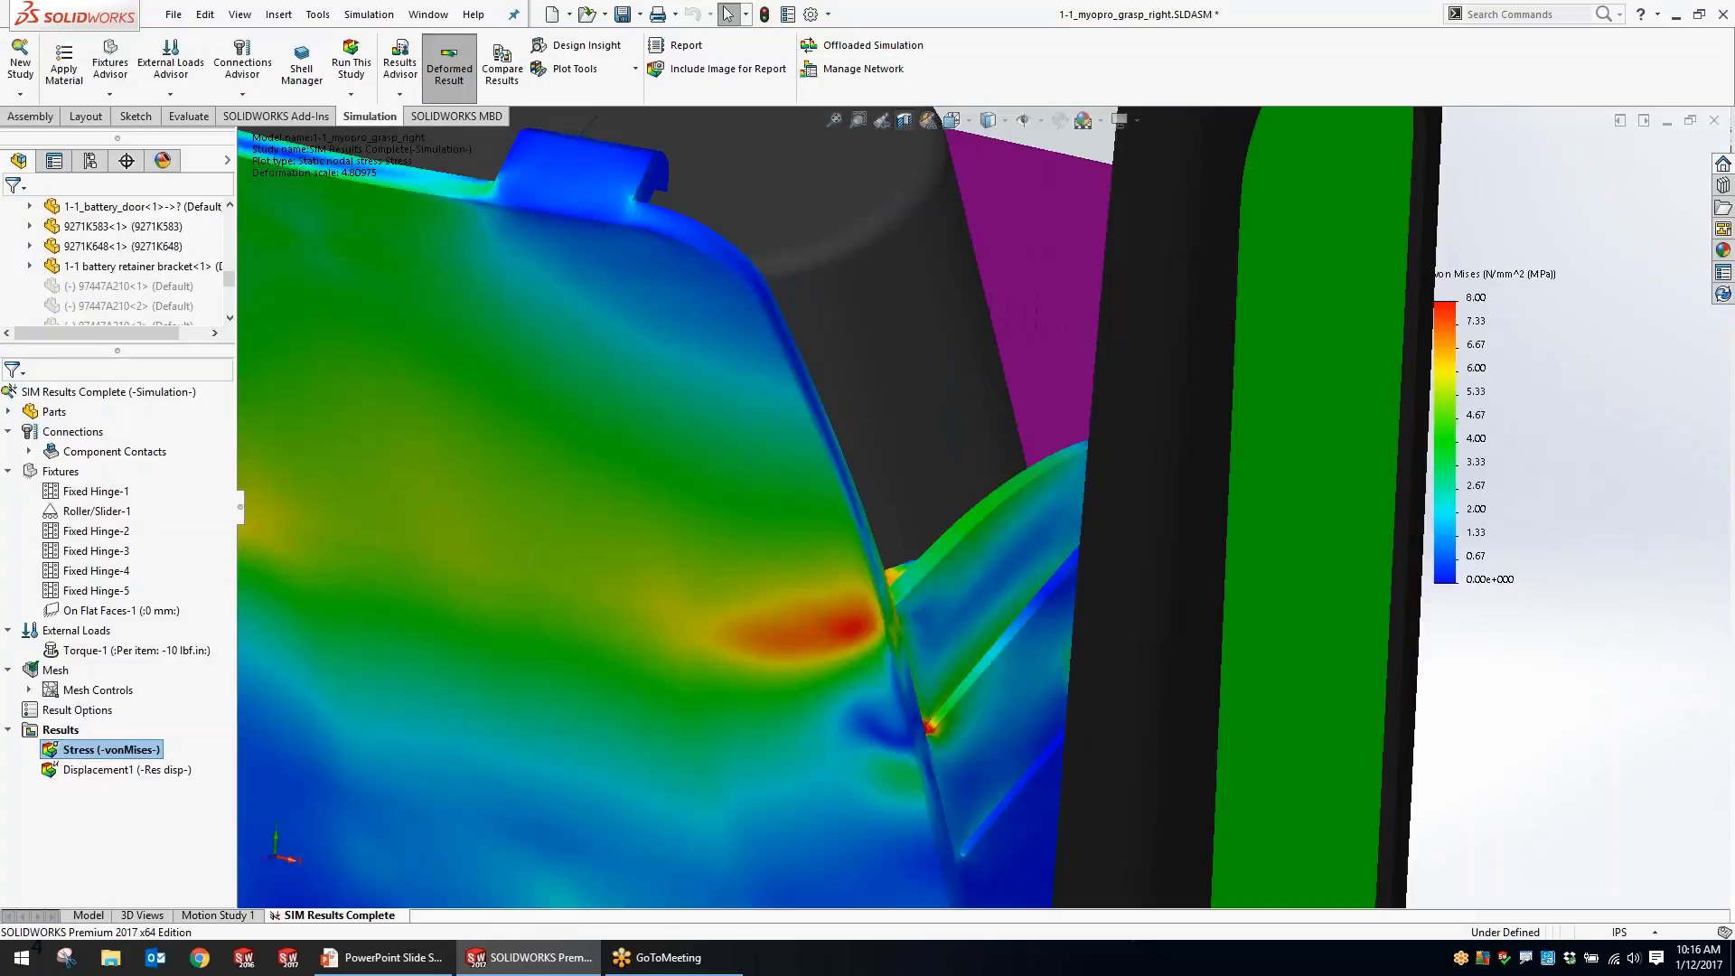
scroll(739, 597, up, 5)
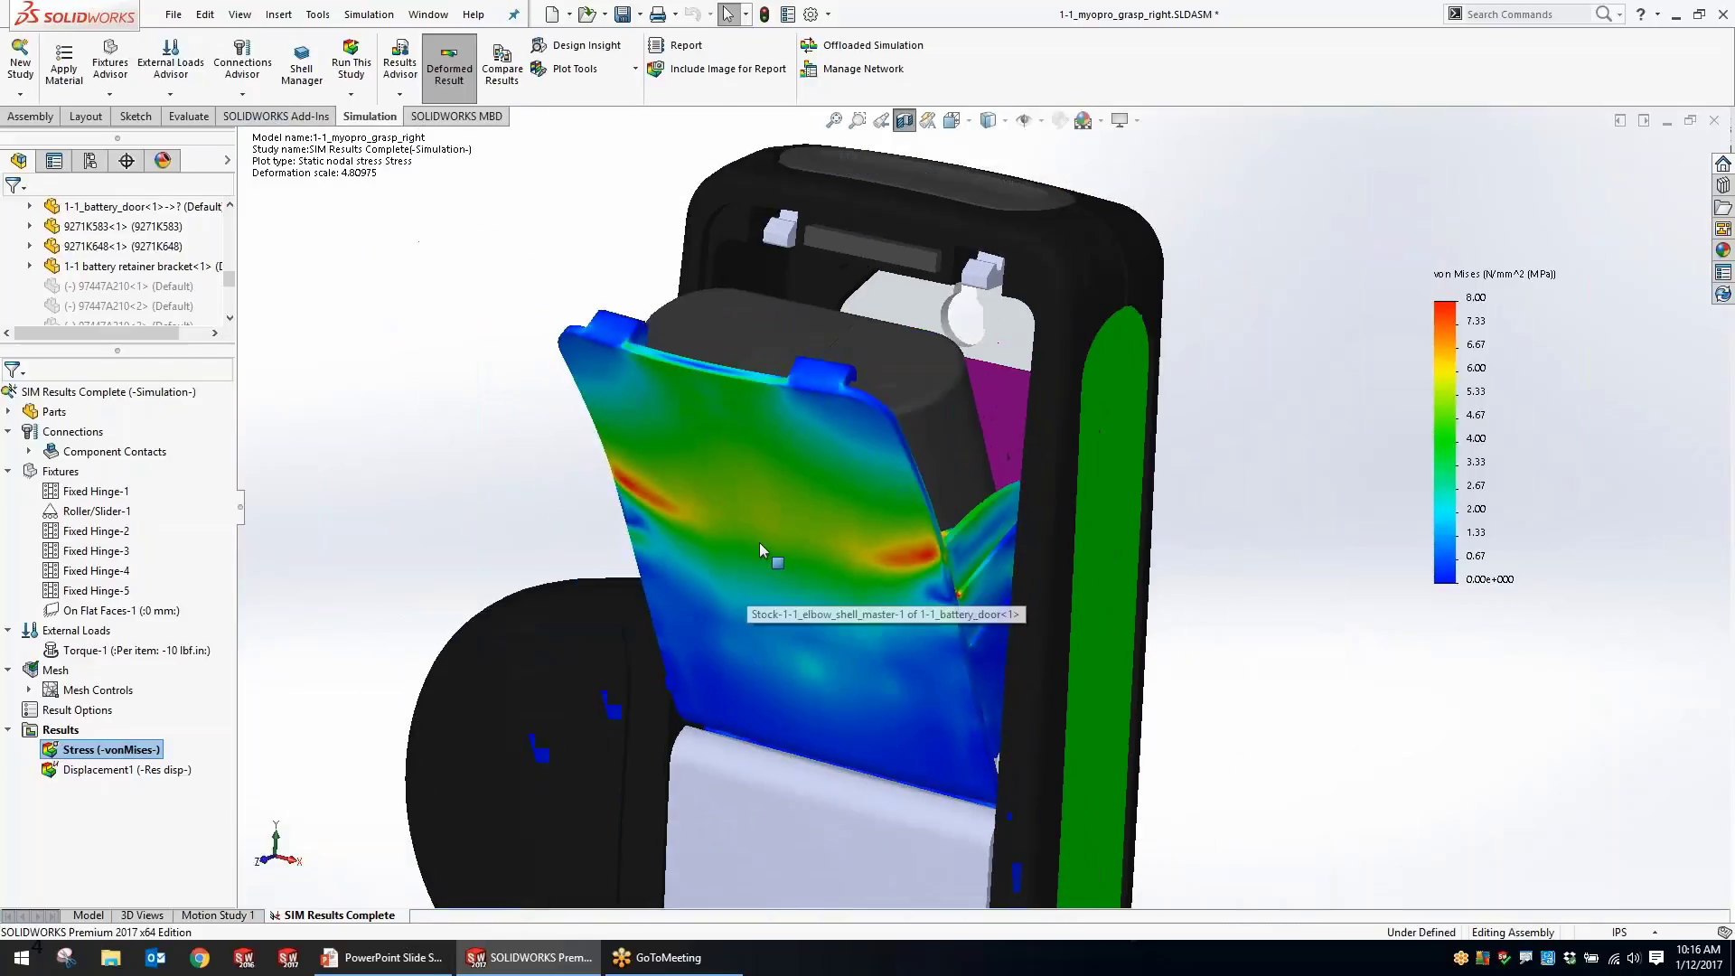
scroll(760, 542, up, 2)
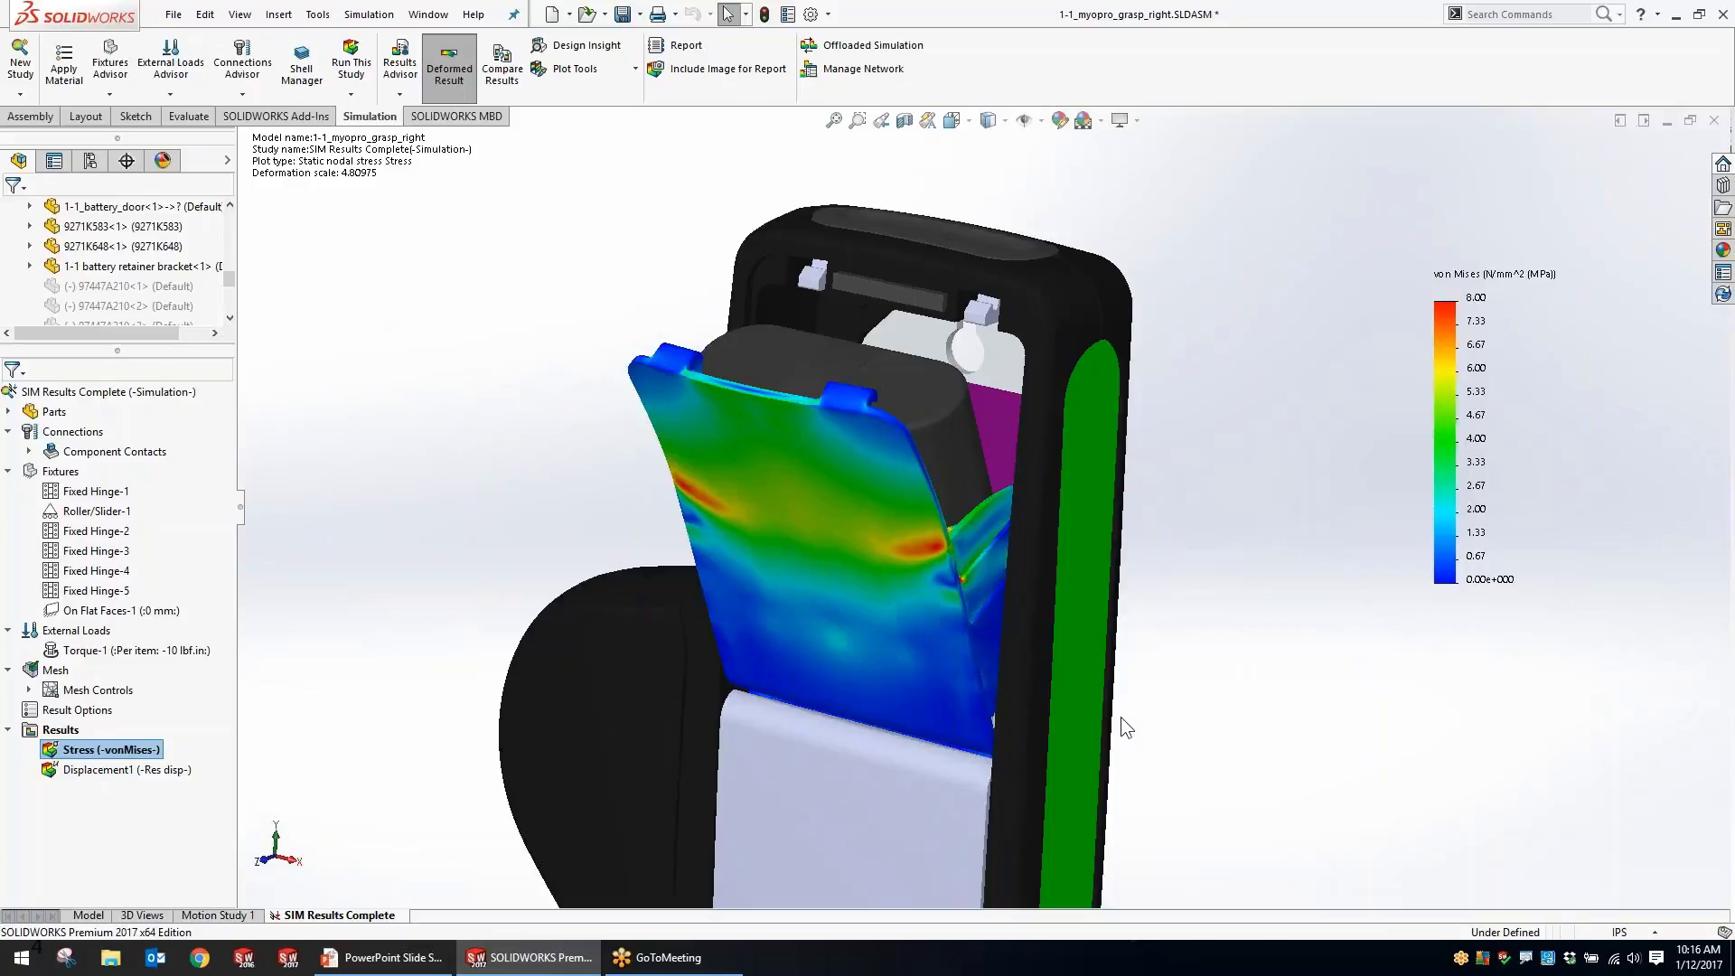
middle_drag(1130, 729, 1161, 673)
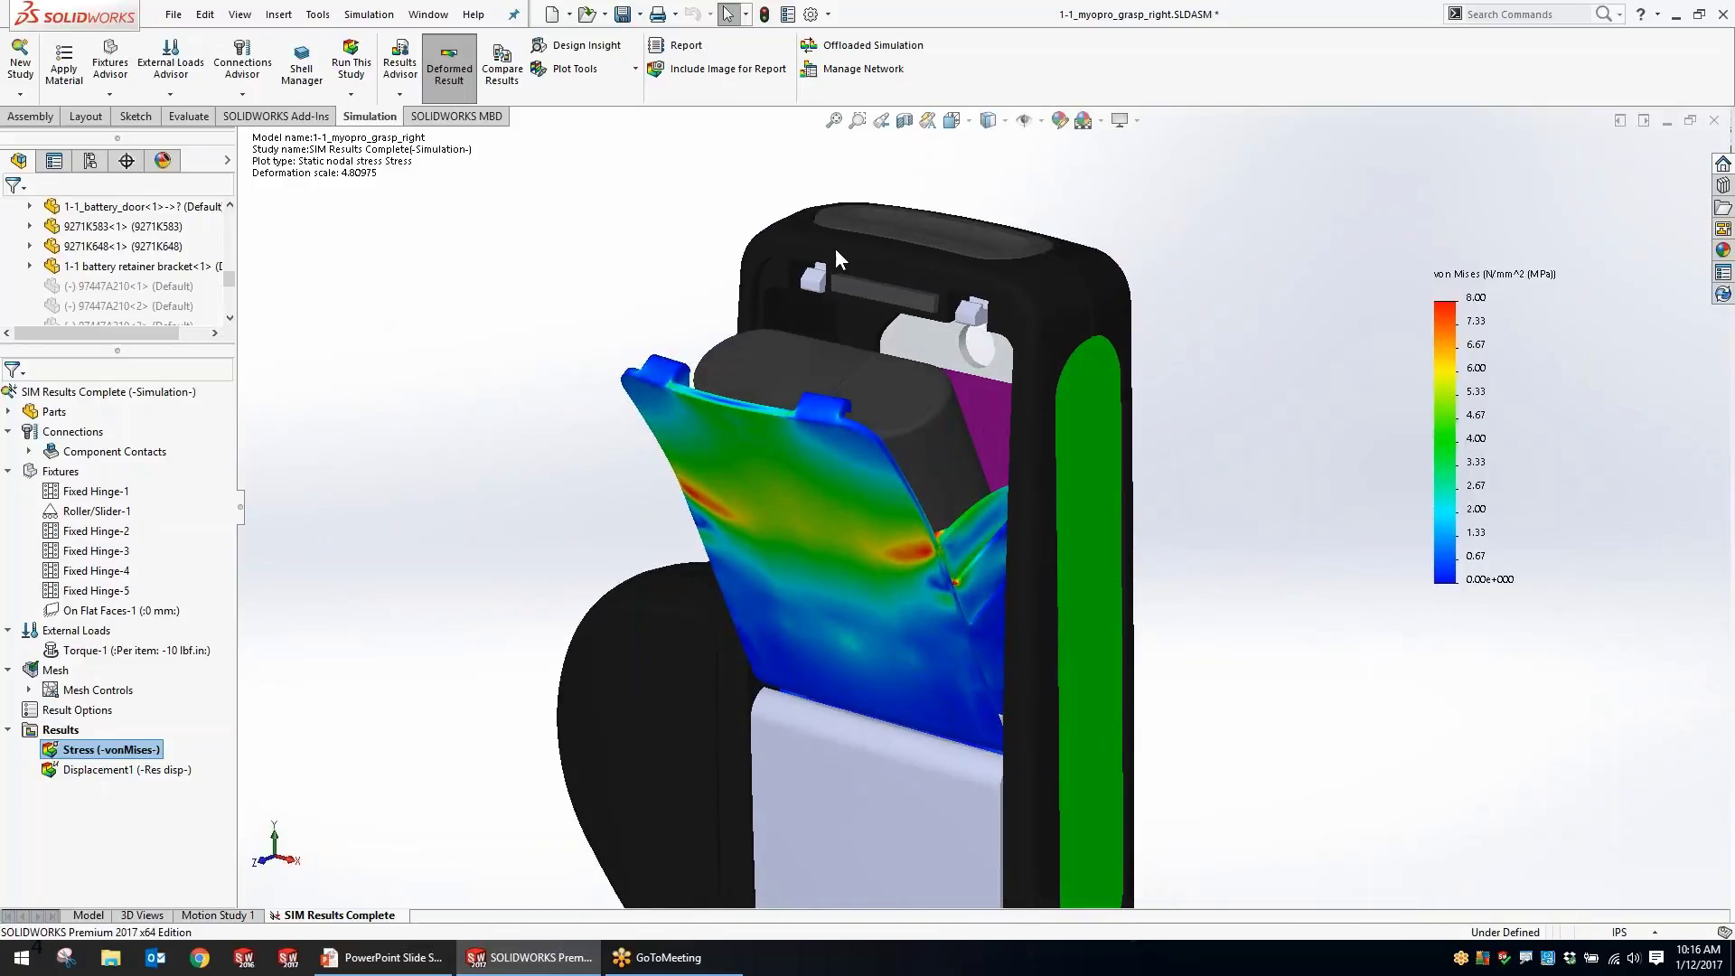
Display the SIM Results Complete von Mises stress as deformed results on the assembly model with Simulation Display, using Display in RealView and Open GL.
click(101, 915)
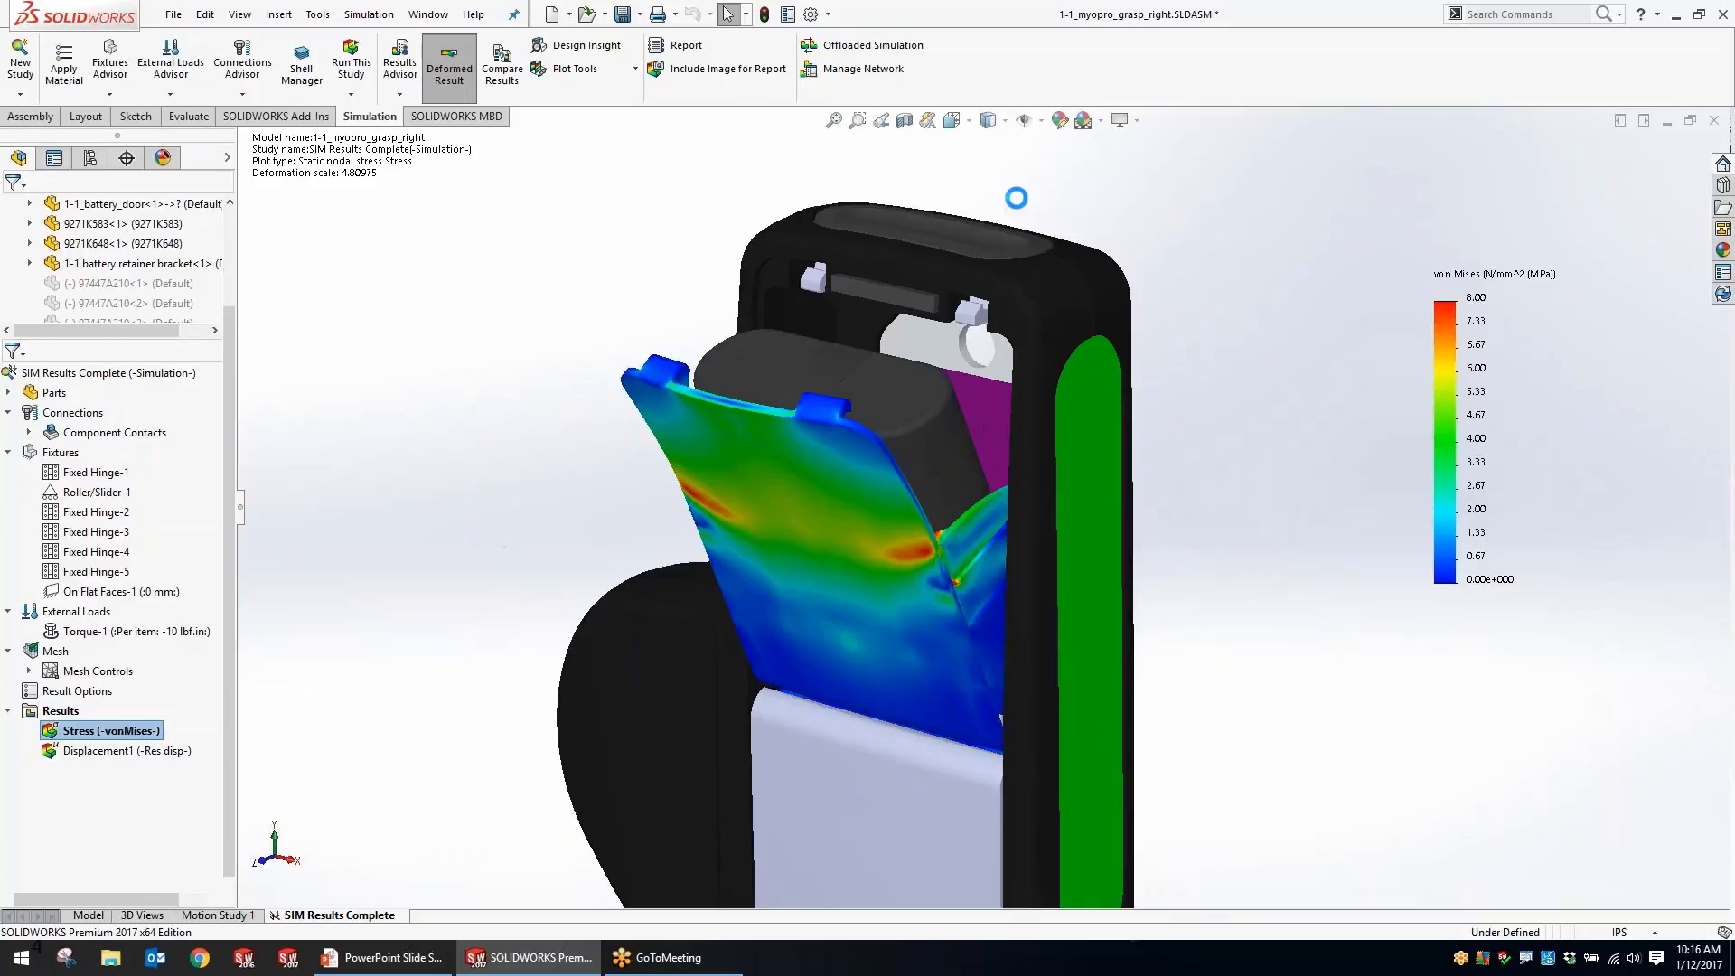
click(1135, 121)
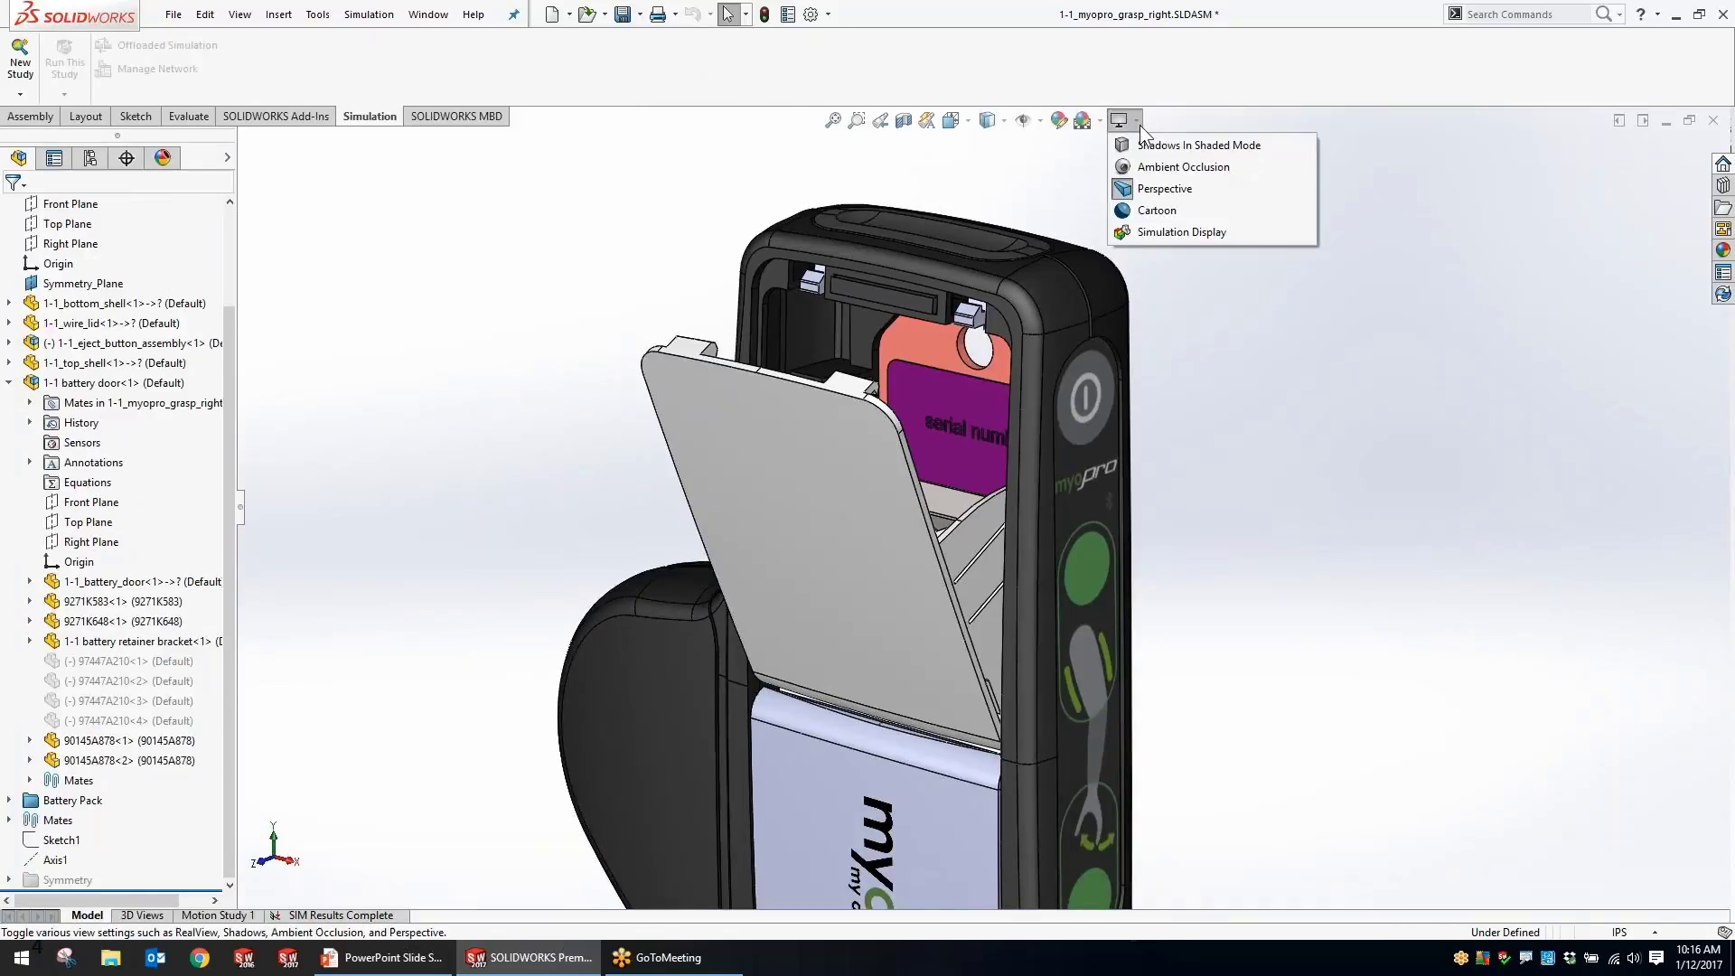
click(1147, 233)
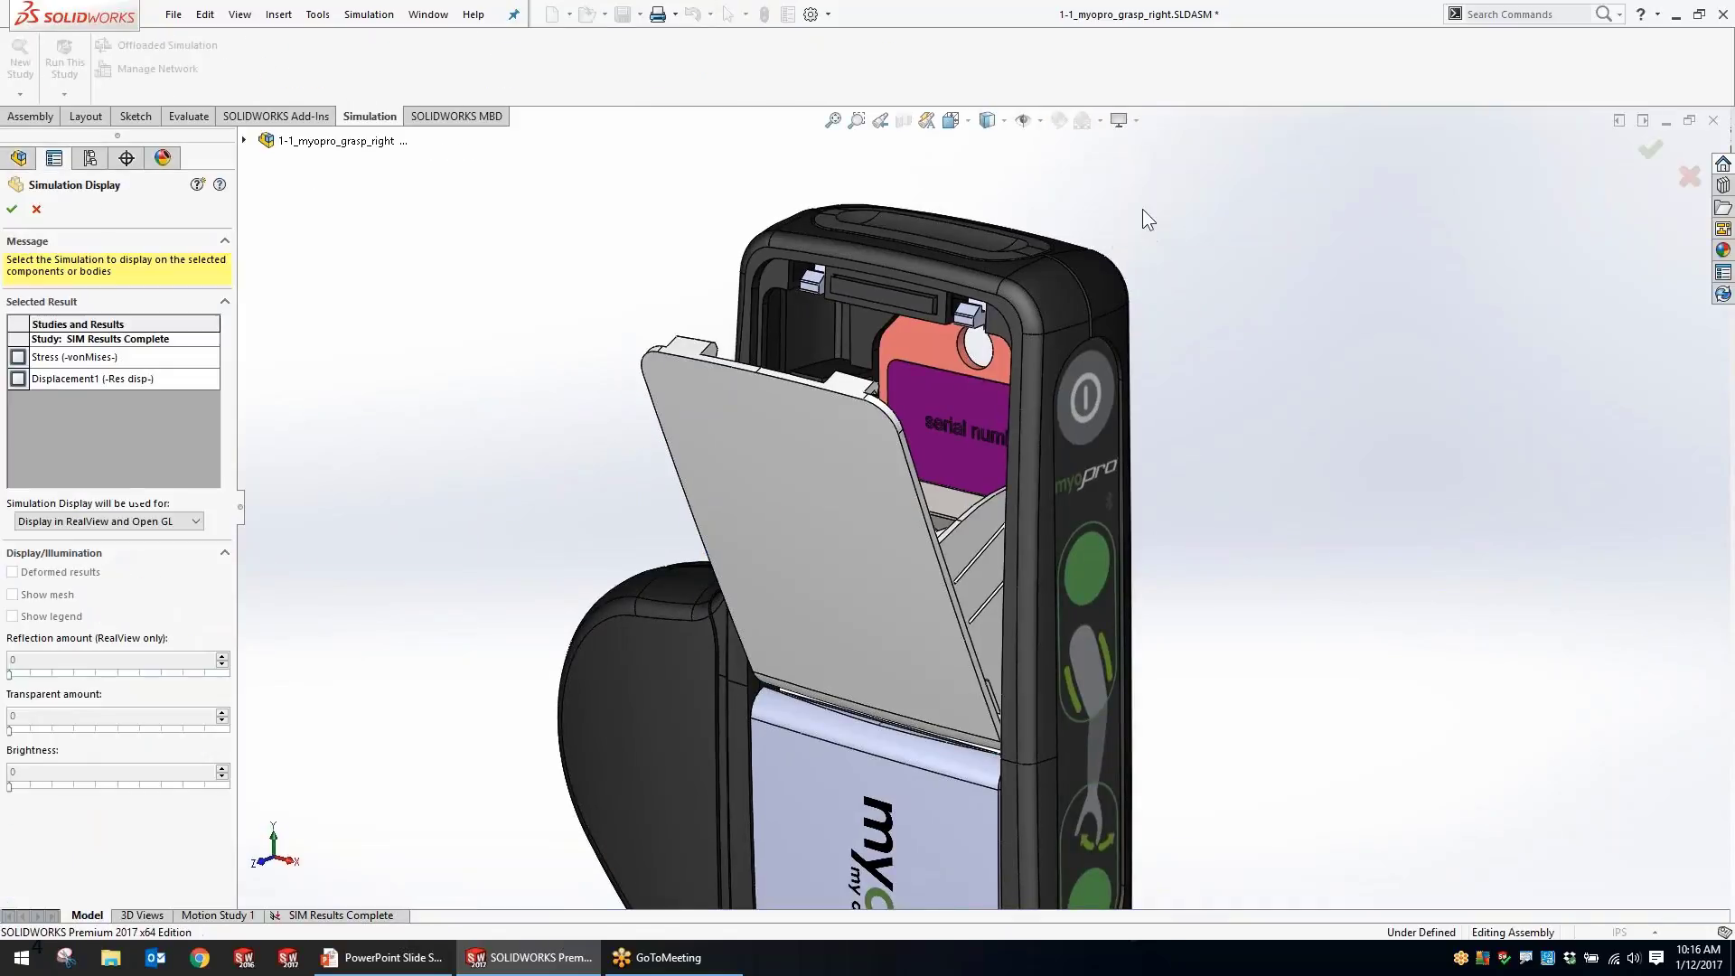
click(18, 357)
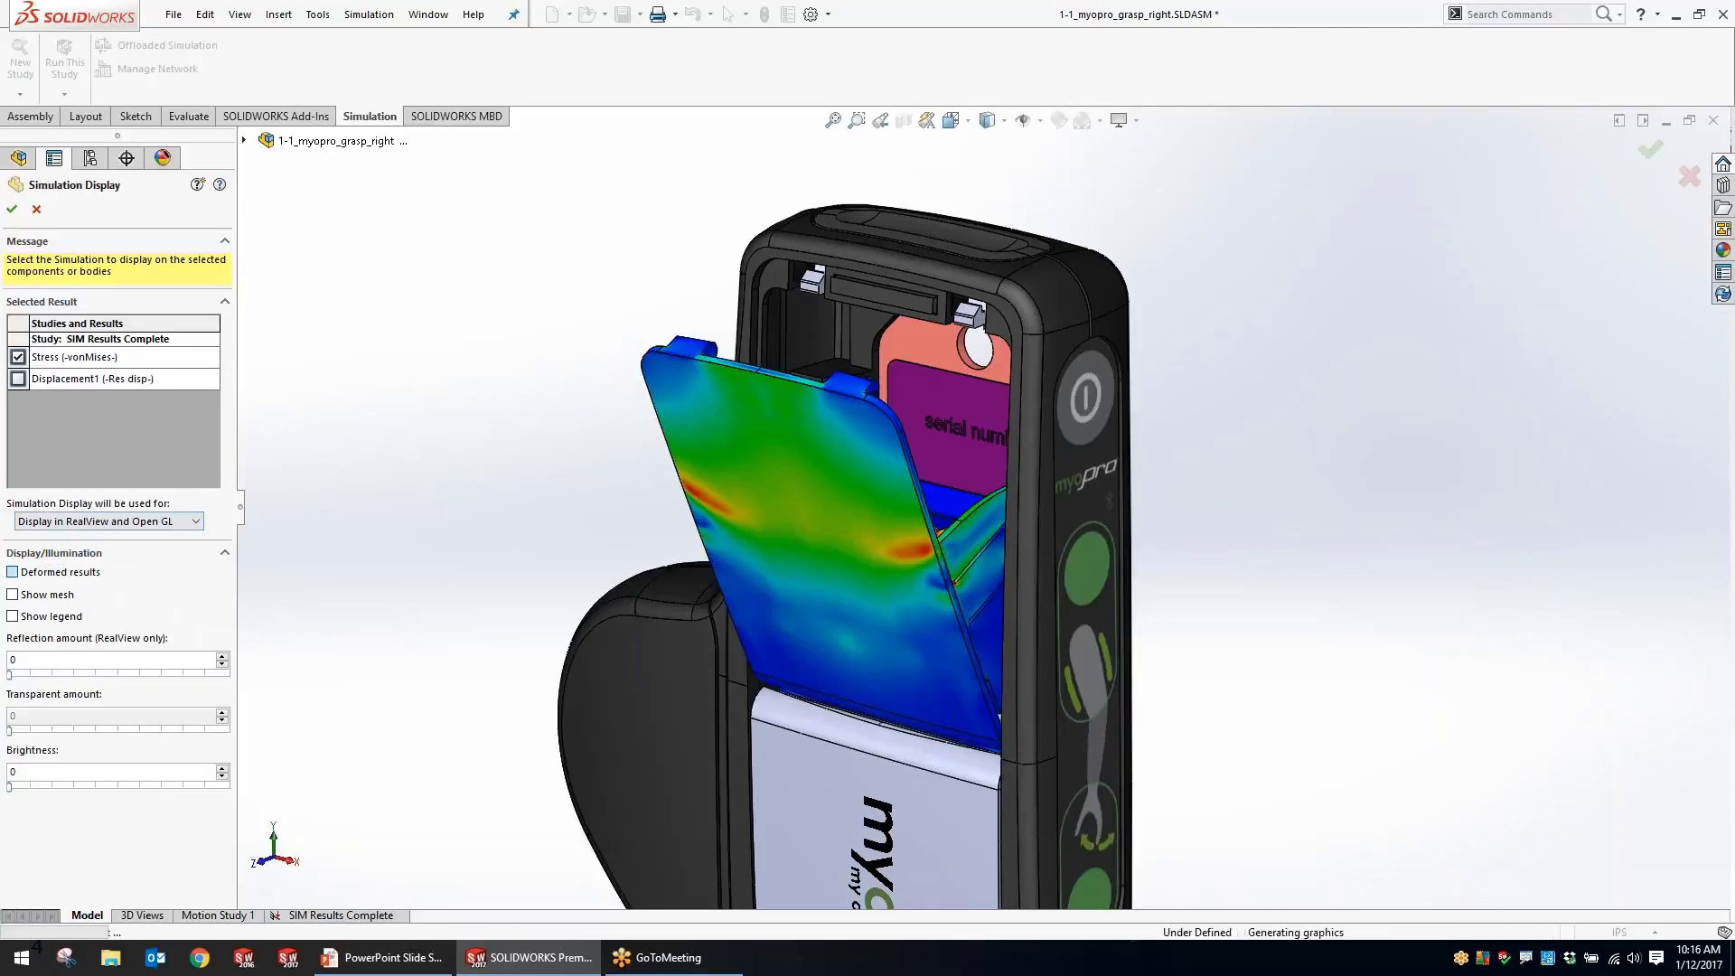
click(13, 572)
click(101, 522)
click(101, 537)
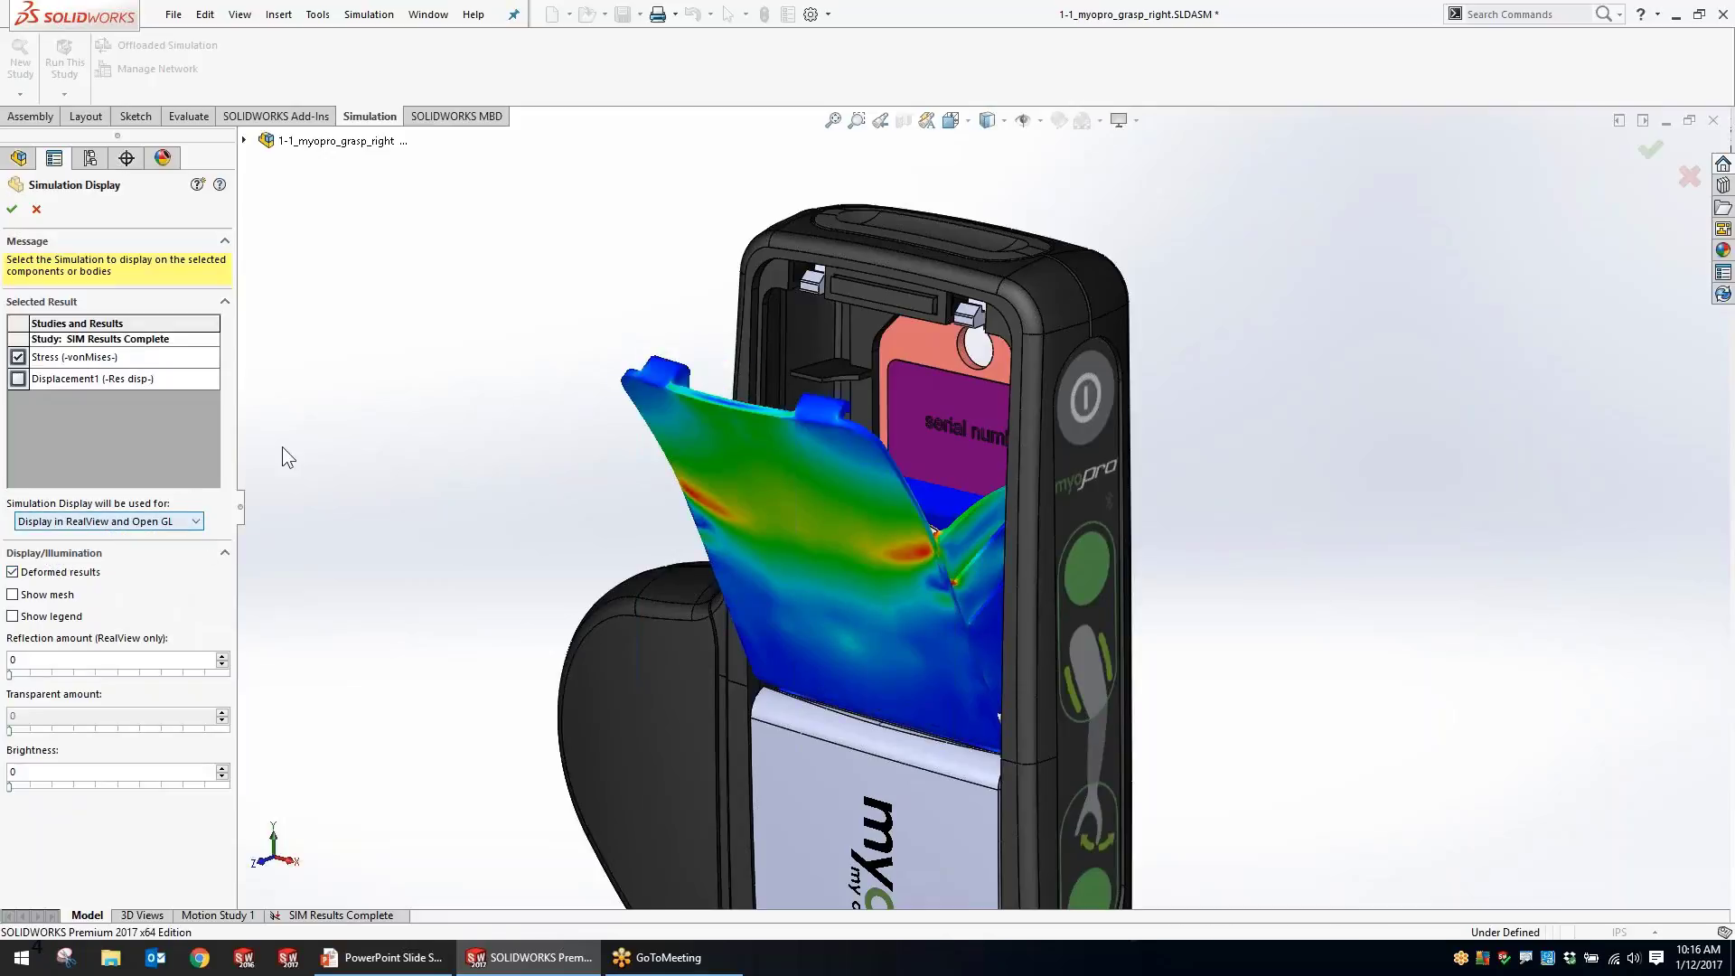
click(12, 209)
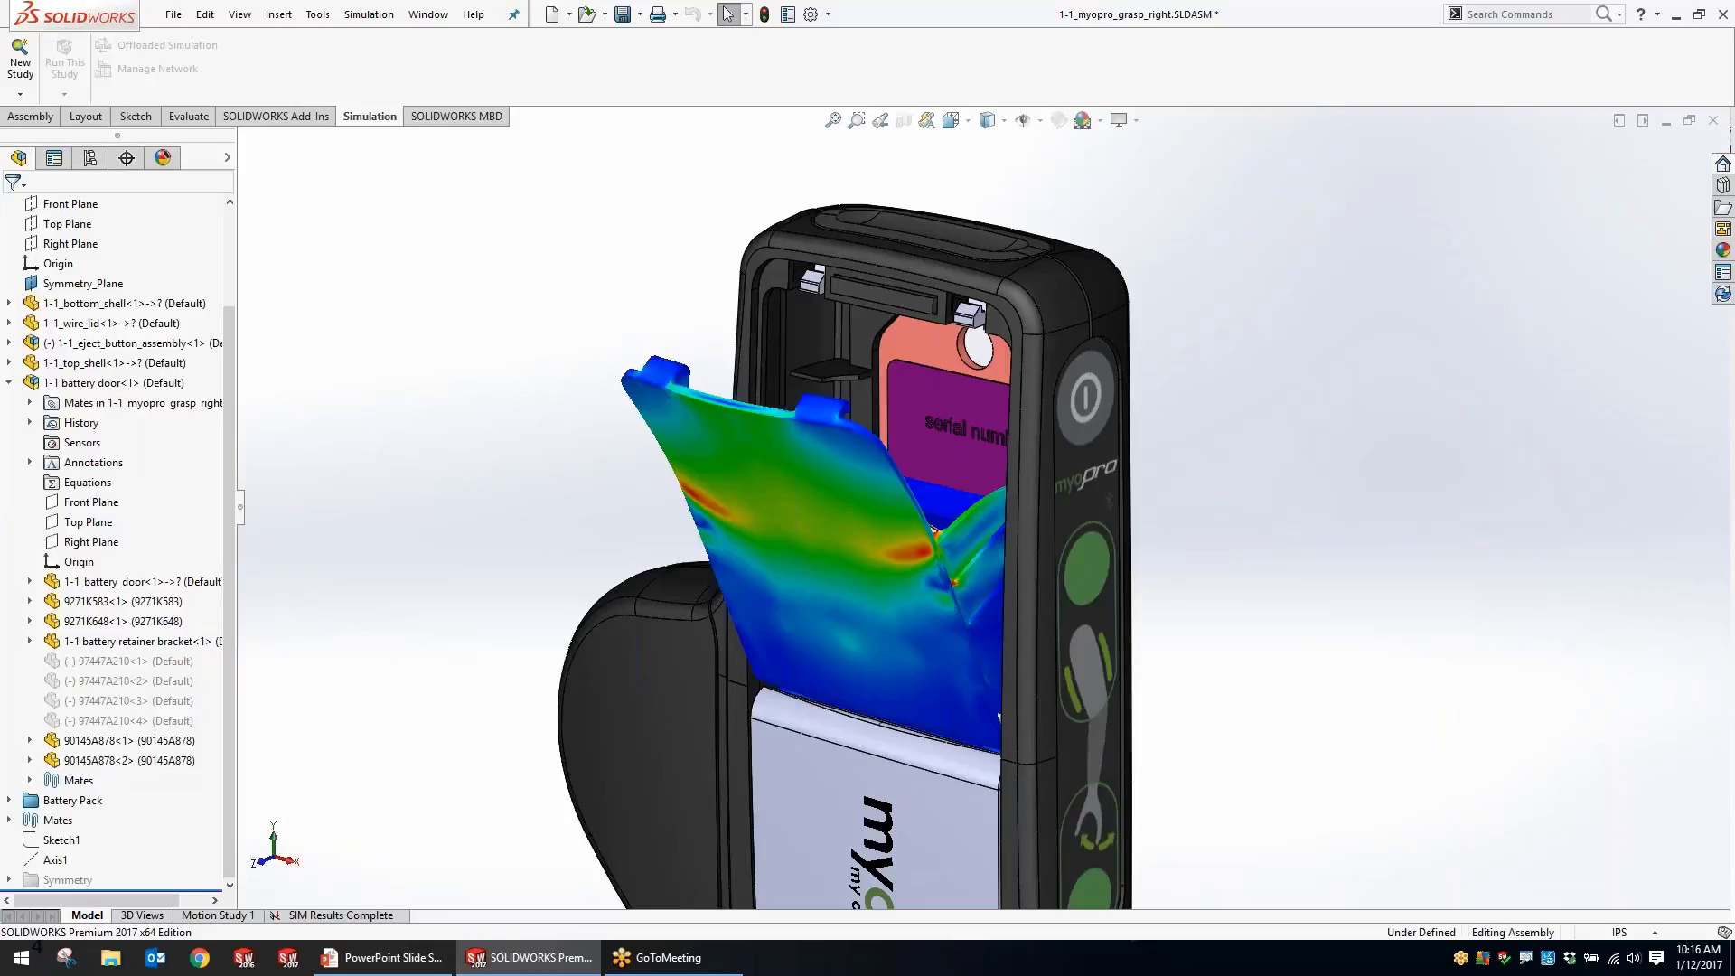
Restore the saved SIM Results view, turn off its section view, and reopen the Simulation Display settings.
middle_drag(403, 327, 443, 354)
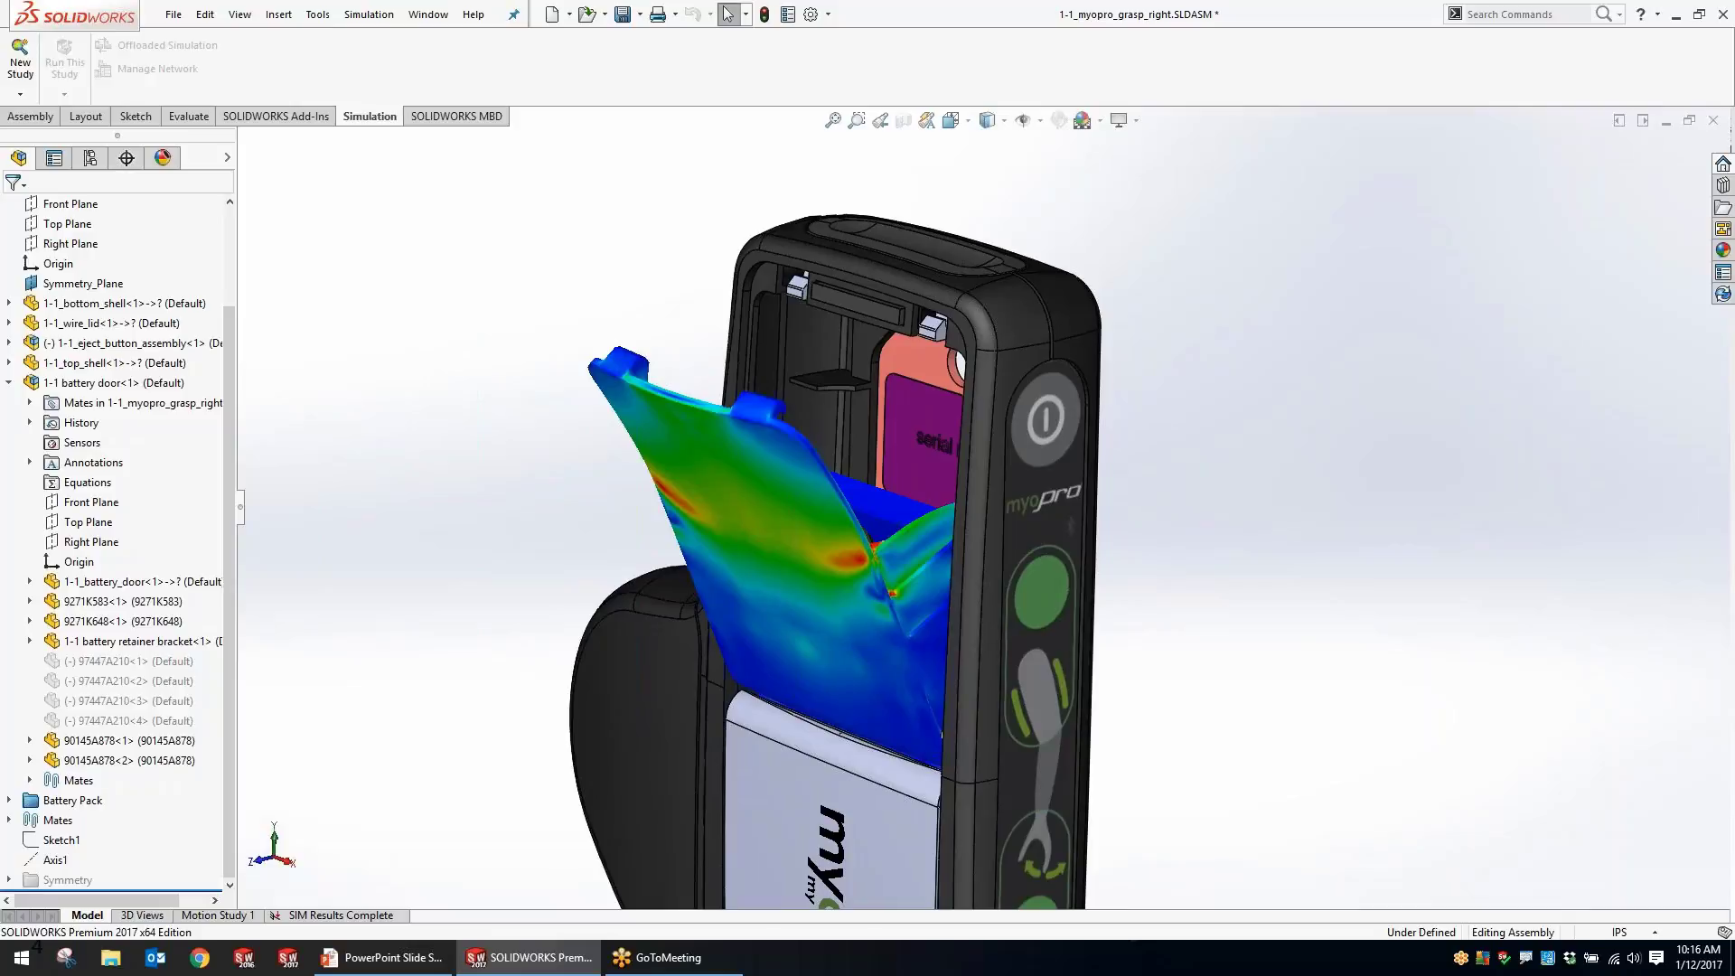
right_click(448, 353)
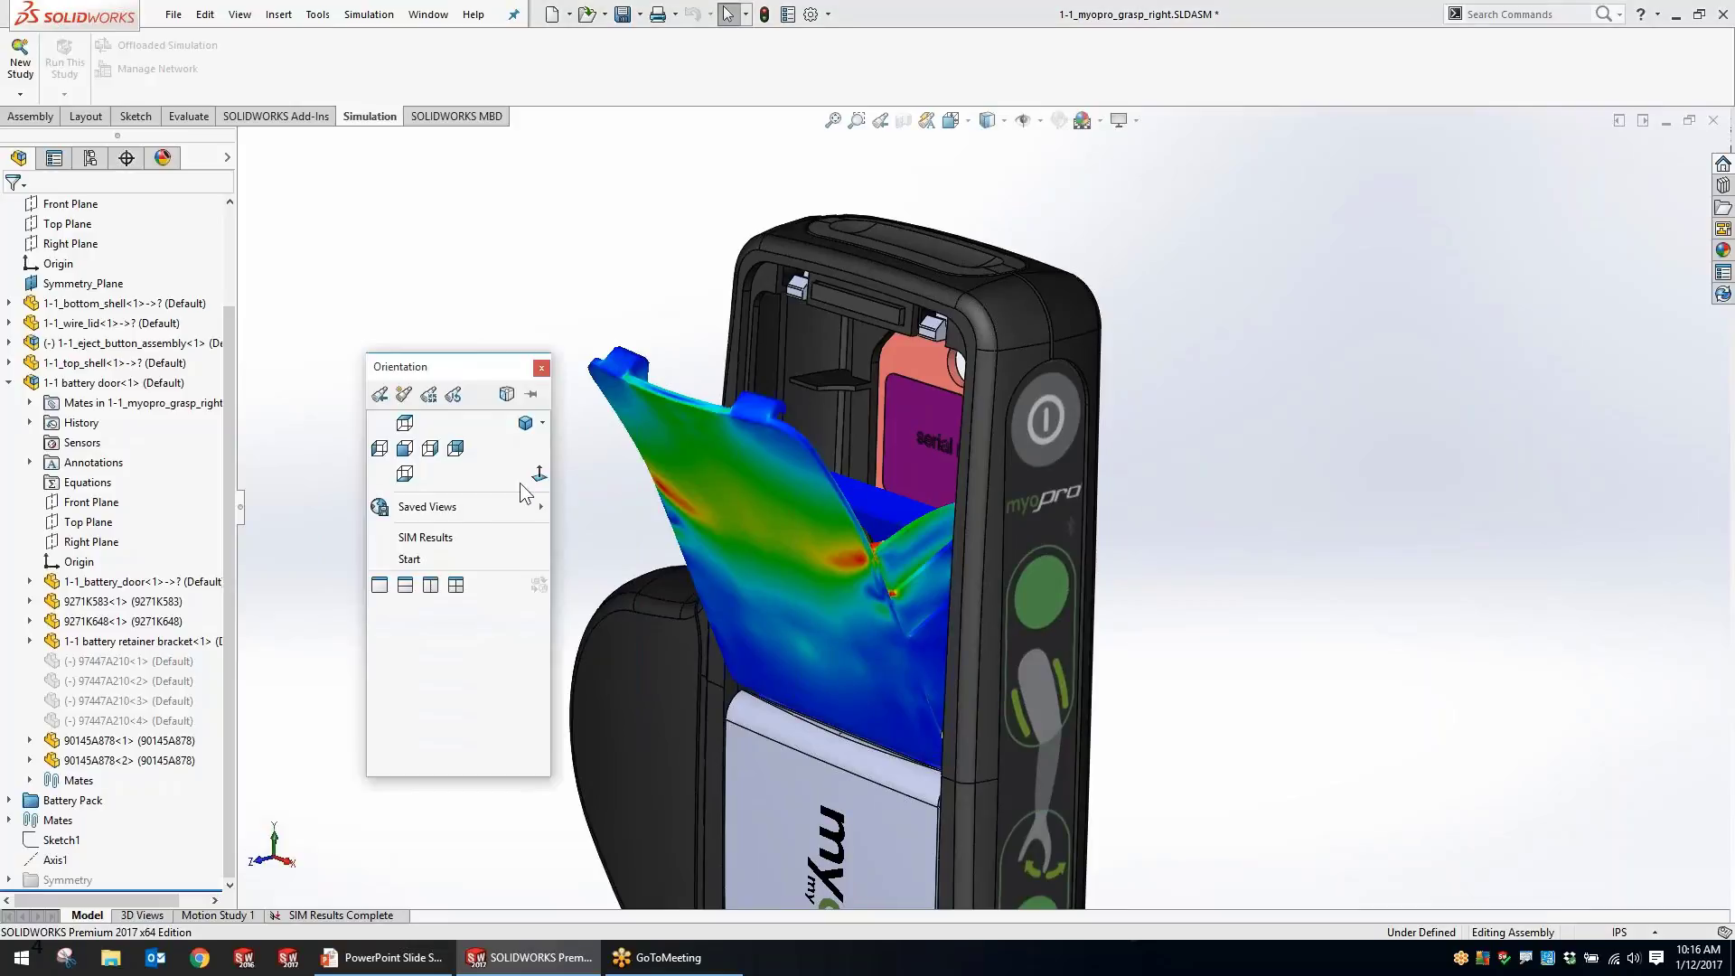
click(453, 535)
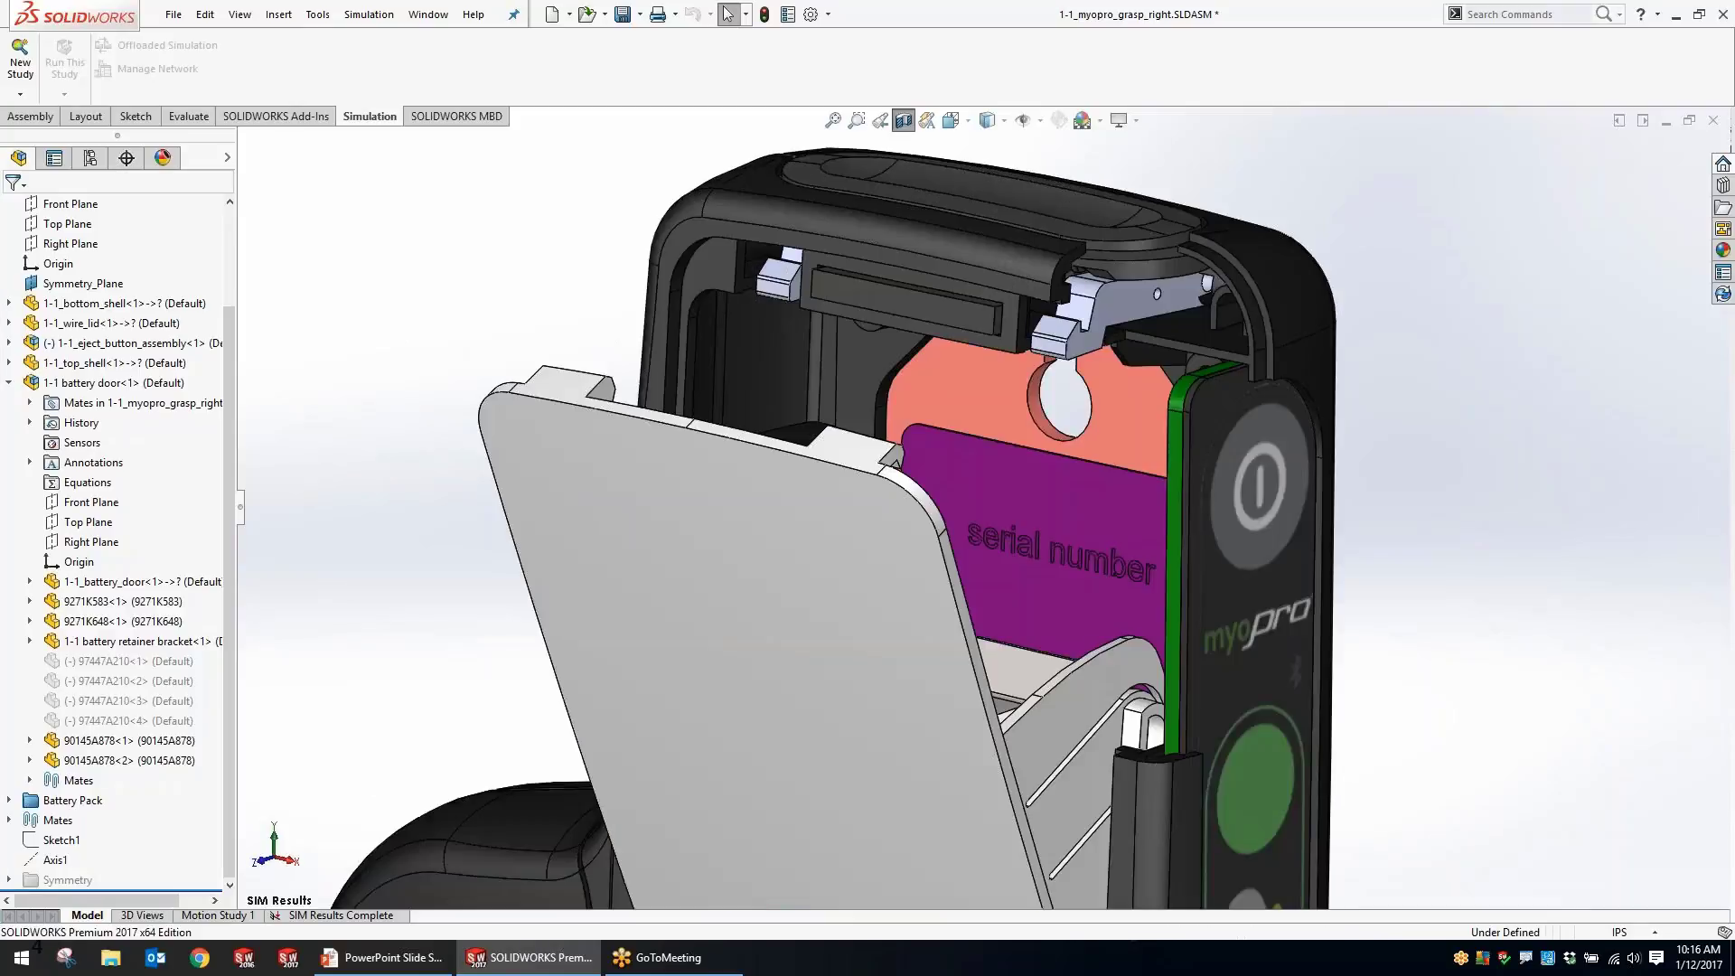
click(902, 120)
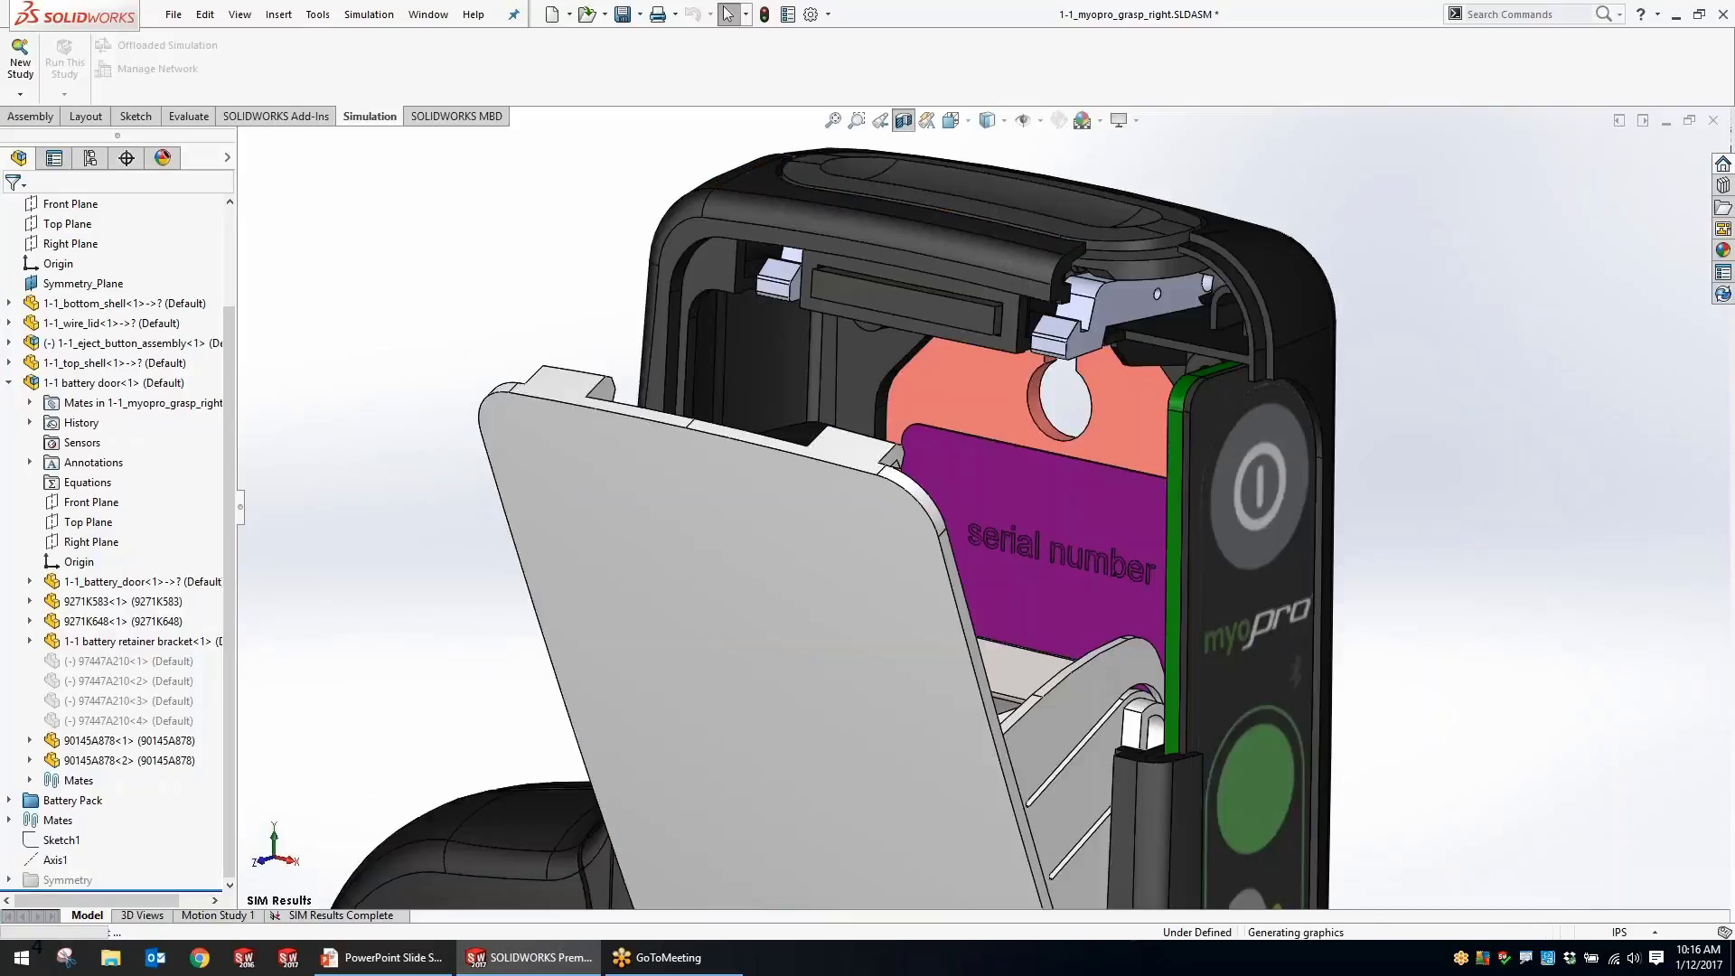
click(1136, 121)
click(1165, 215)
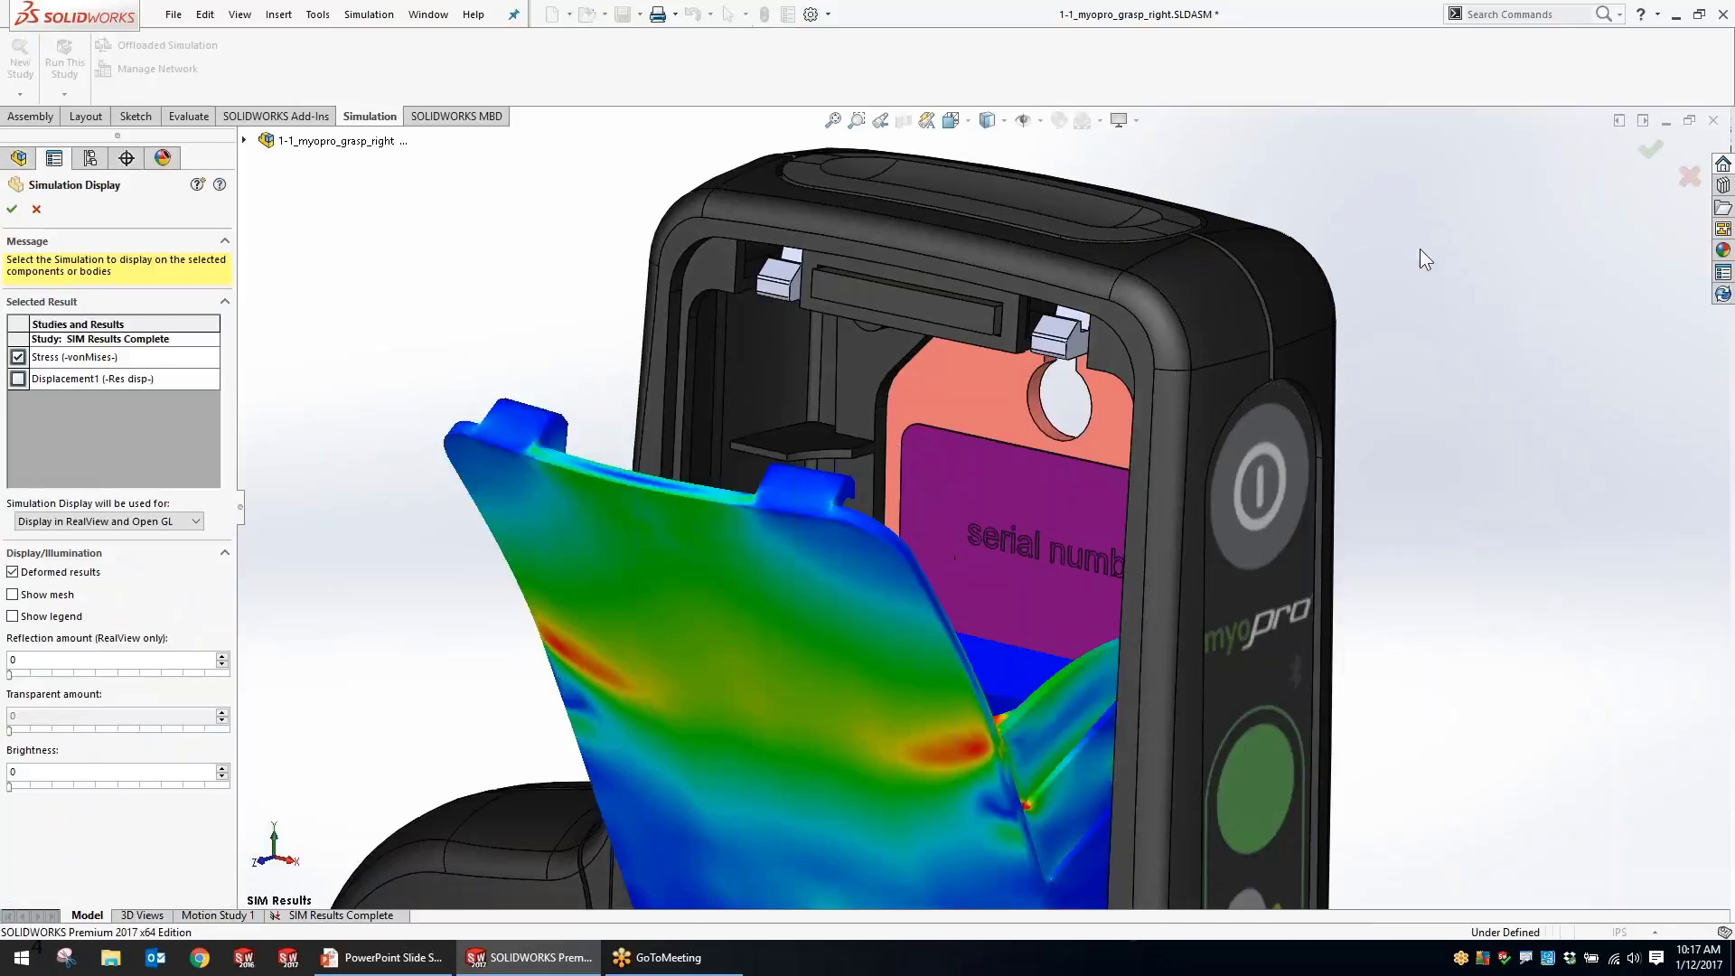
key(alt+Tab)
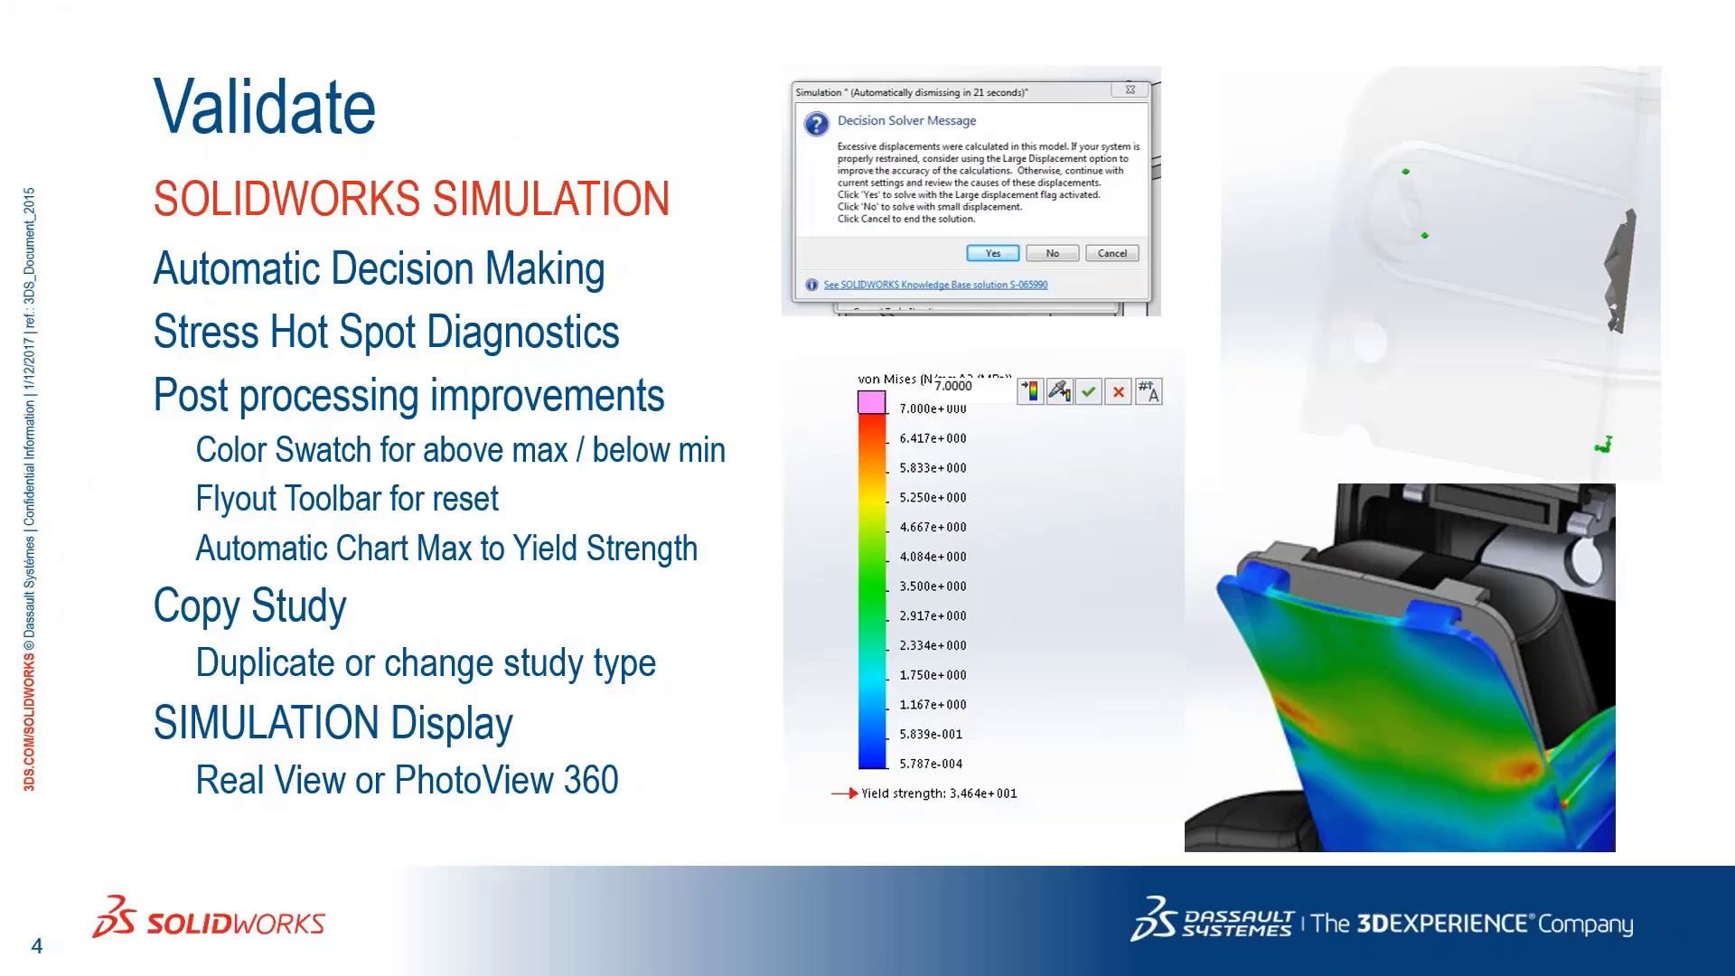
key(Page_Down)
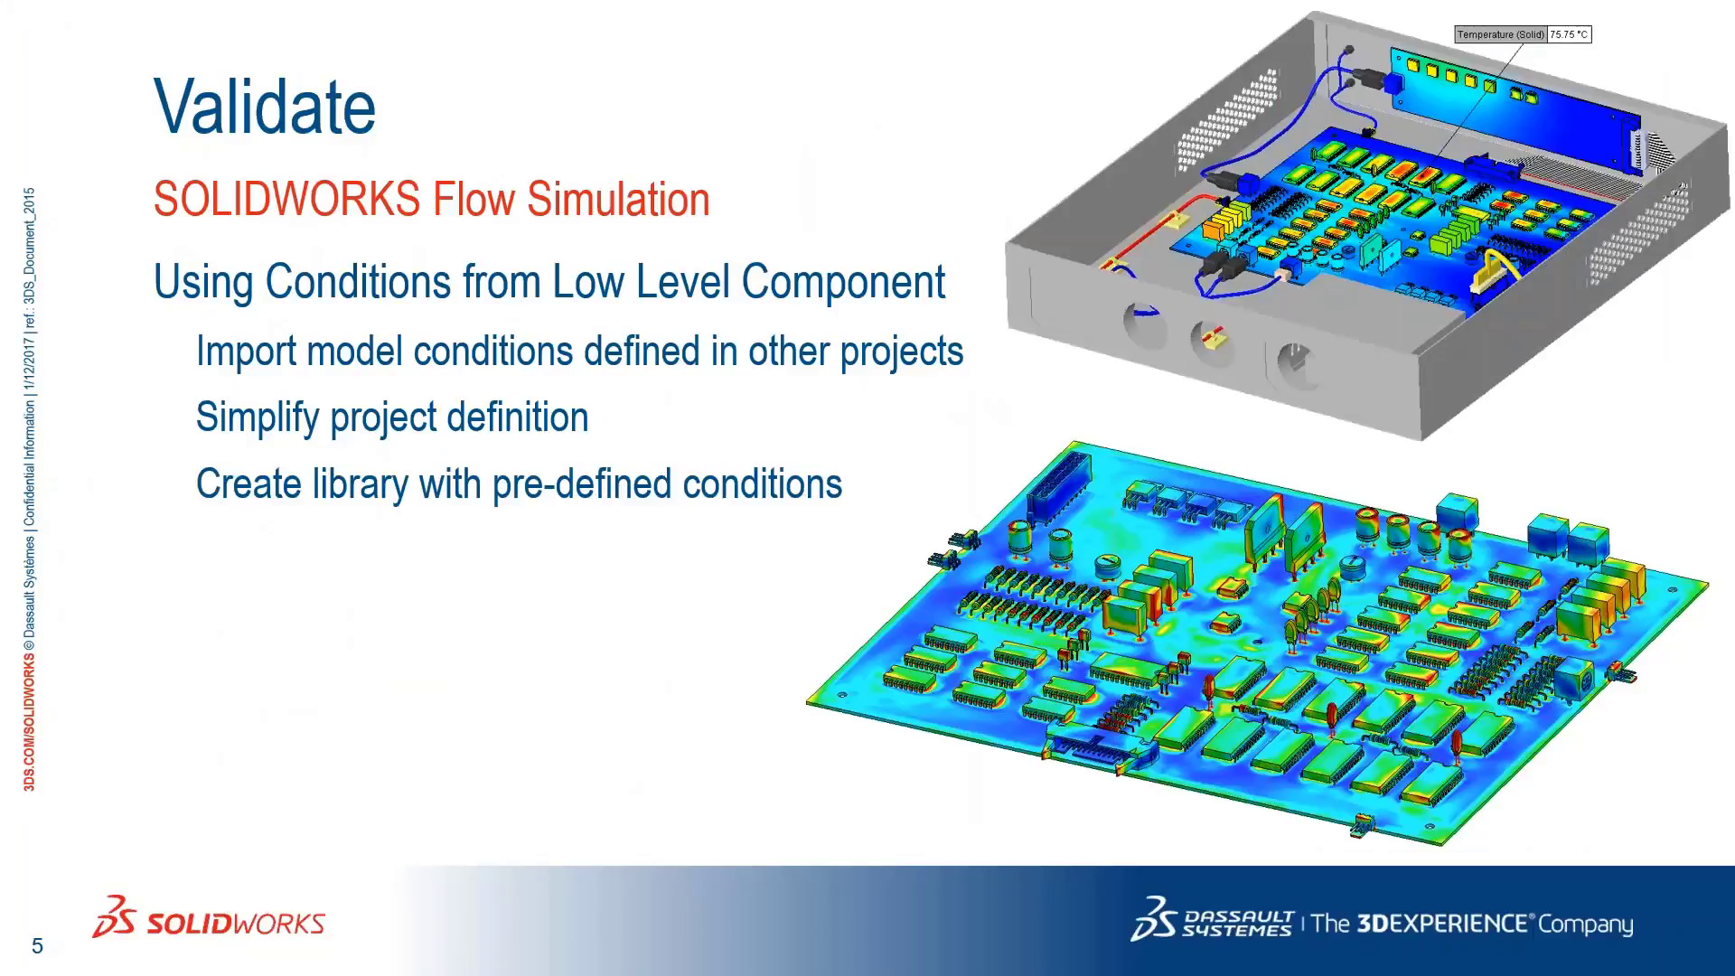
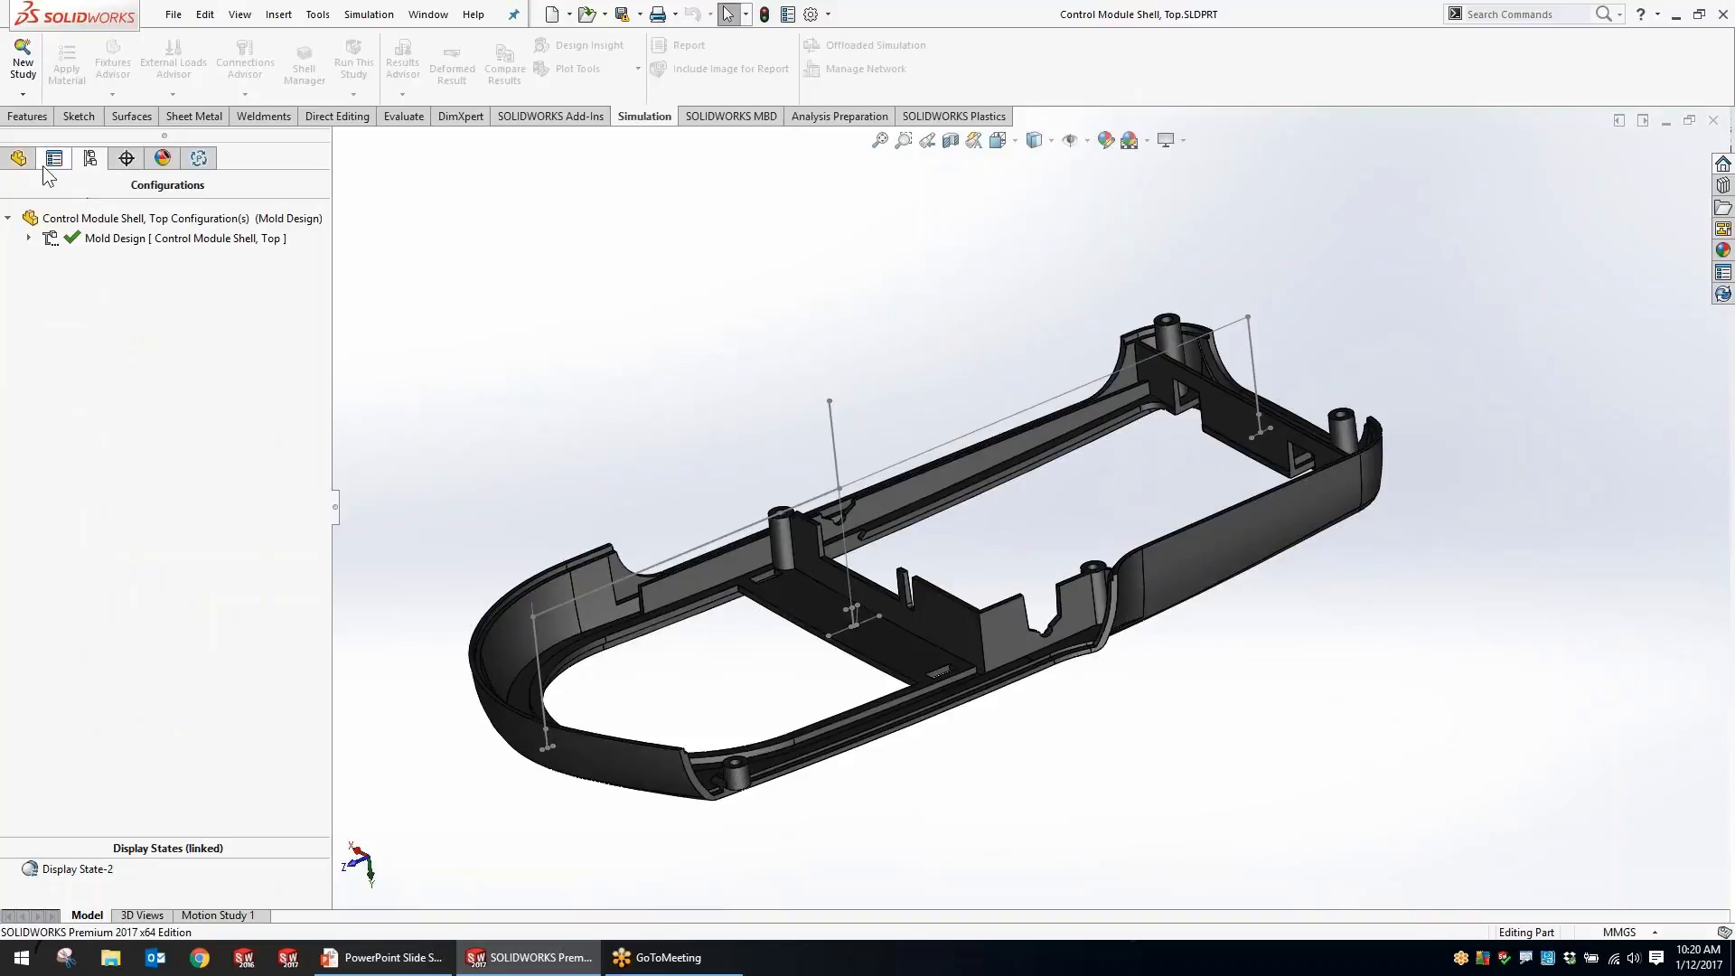
Show the configurations of the Control Module Shell, Top part and expand the Mold Design configuration.
click(18, 158)
click(91, 159)
click(25, 239)
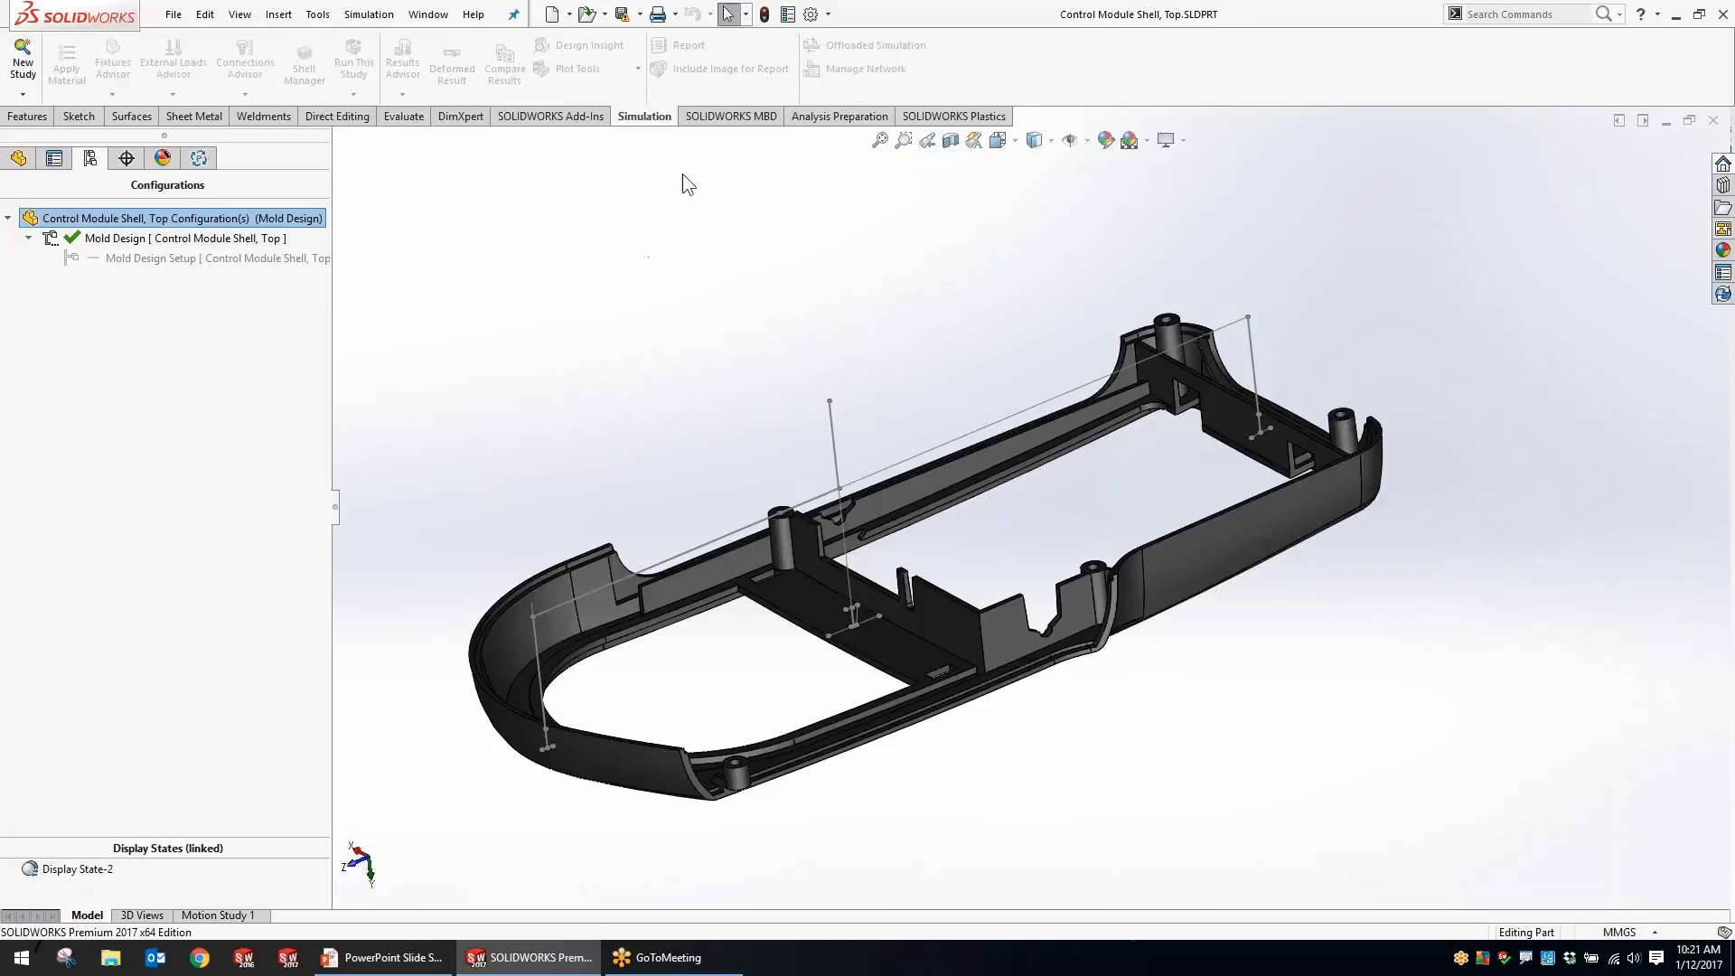
Enable loading Plastics data when a .sldprt file is opened in the SOLIDWORKS Plastics settings.
click(955, 115)
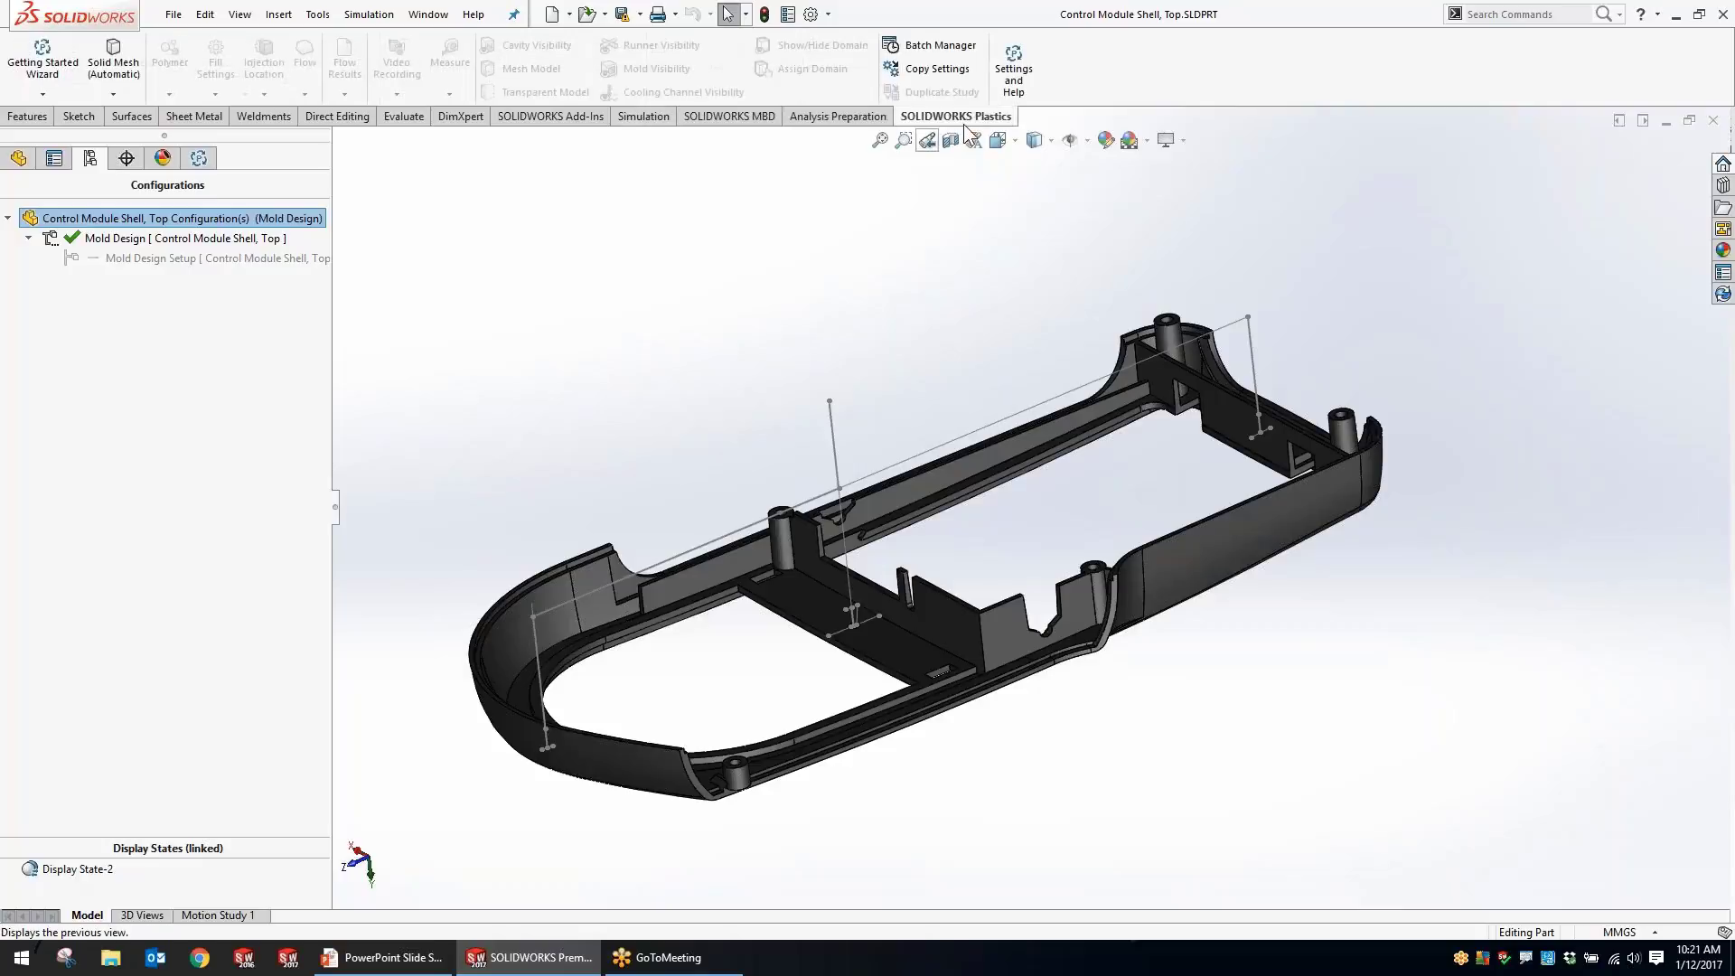
click(1014, 65)
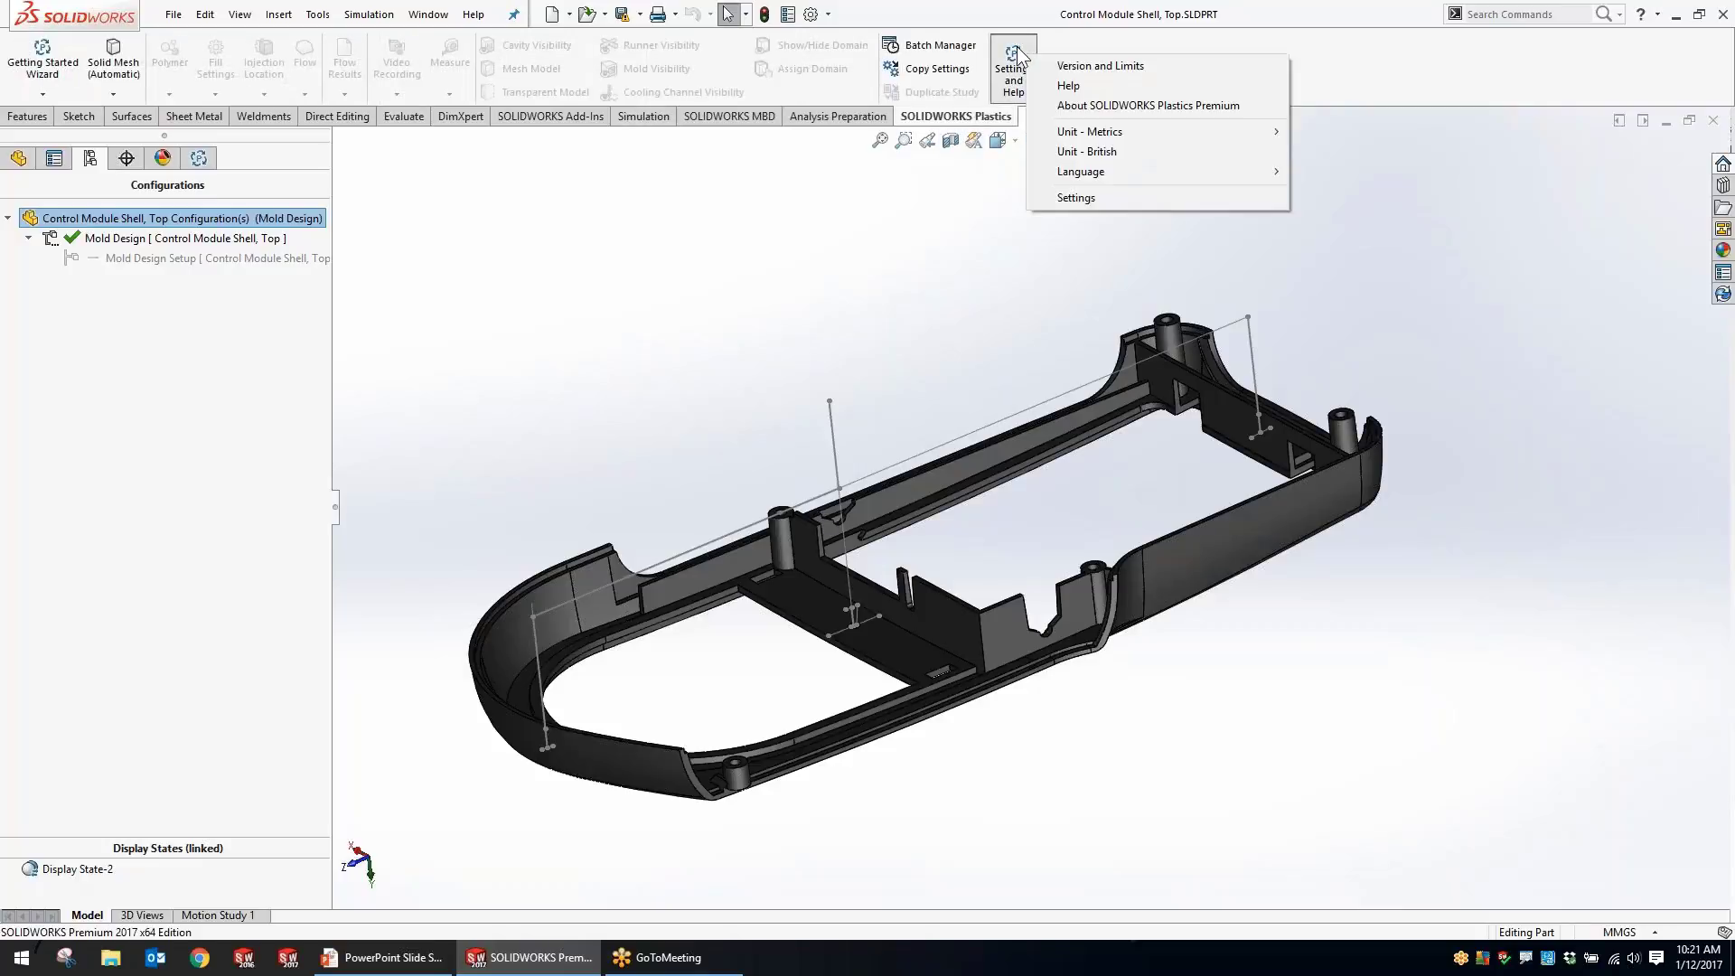
click(1049, 197)
drag(805, 180, 947, 181)
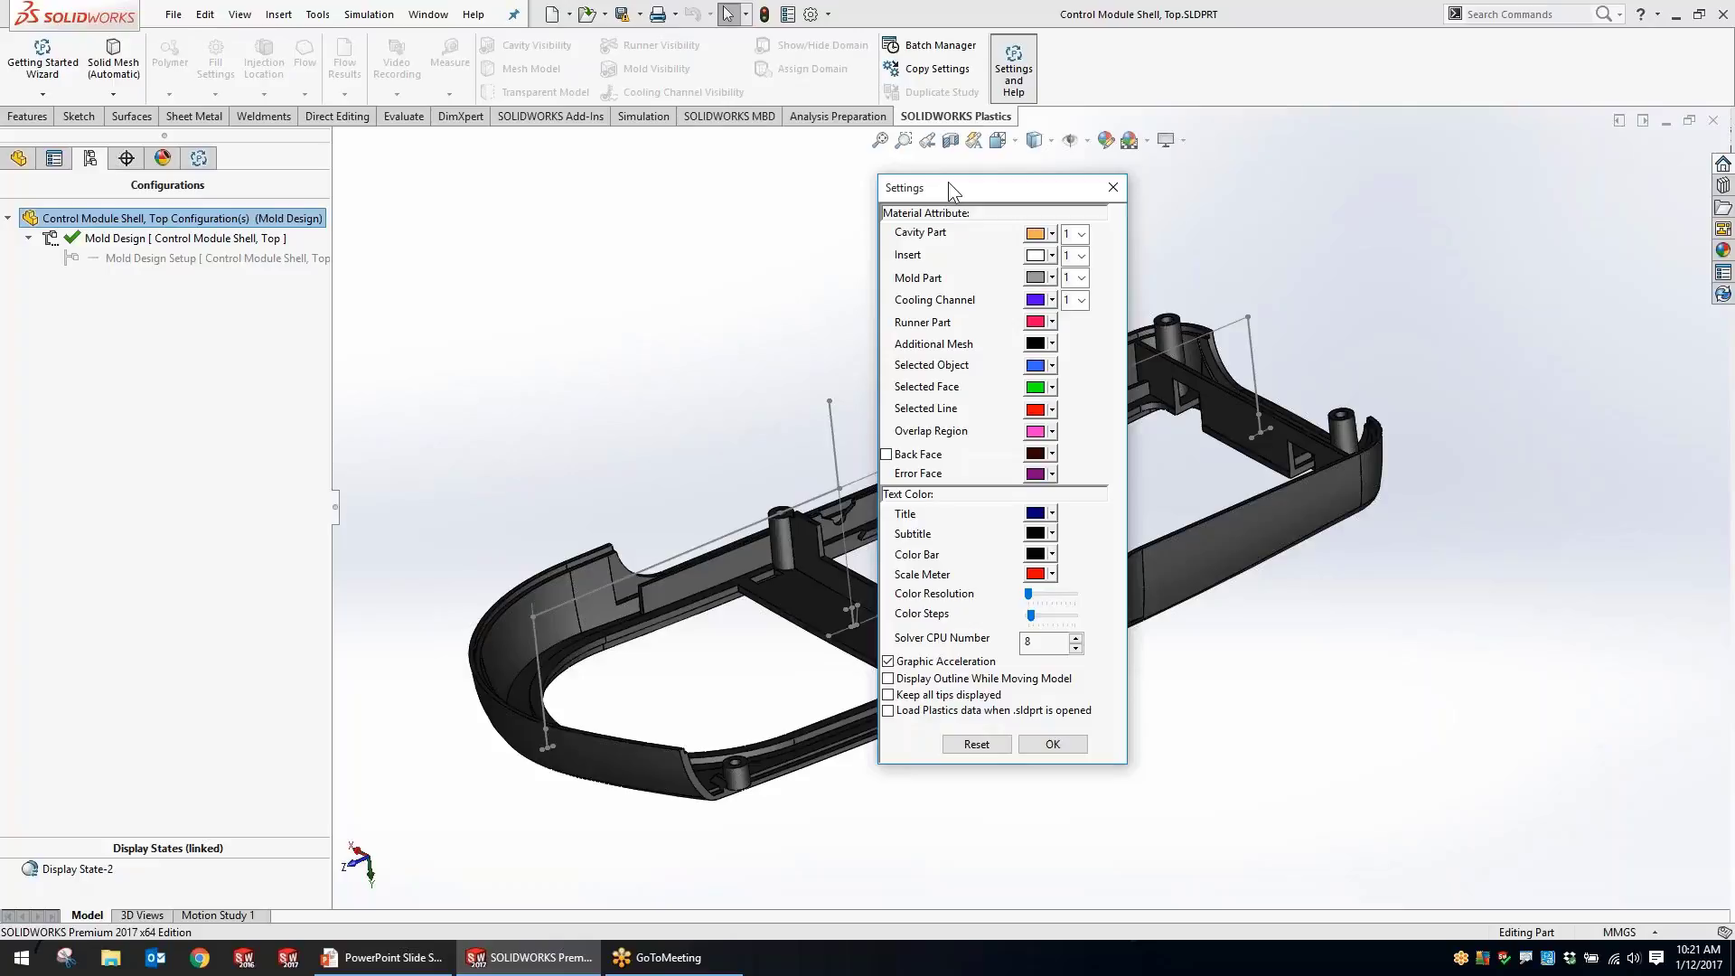
click(910, 711)
click(1049, 743)
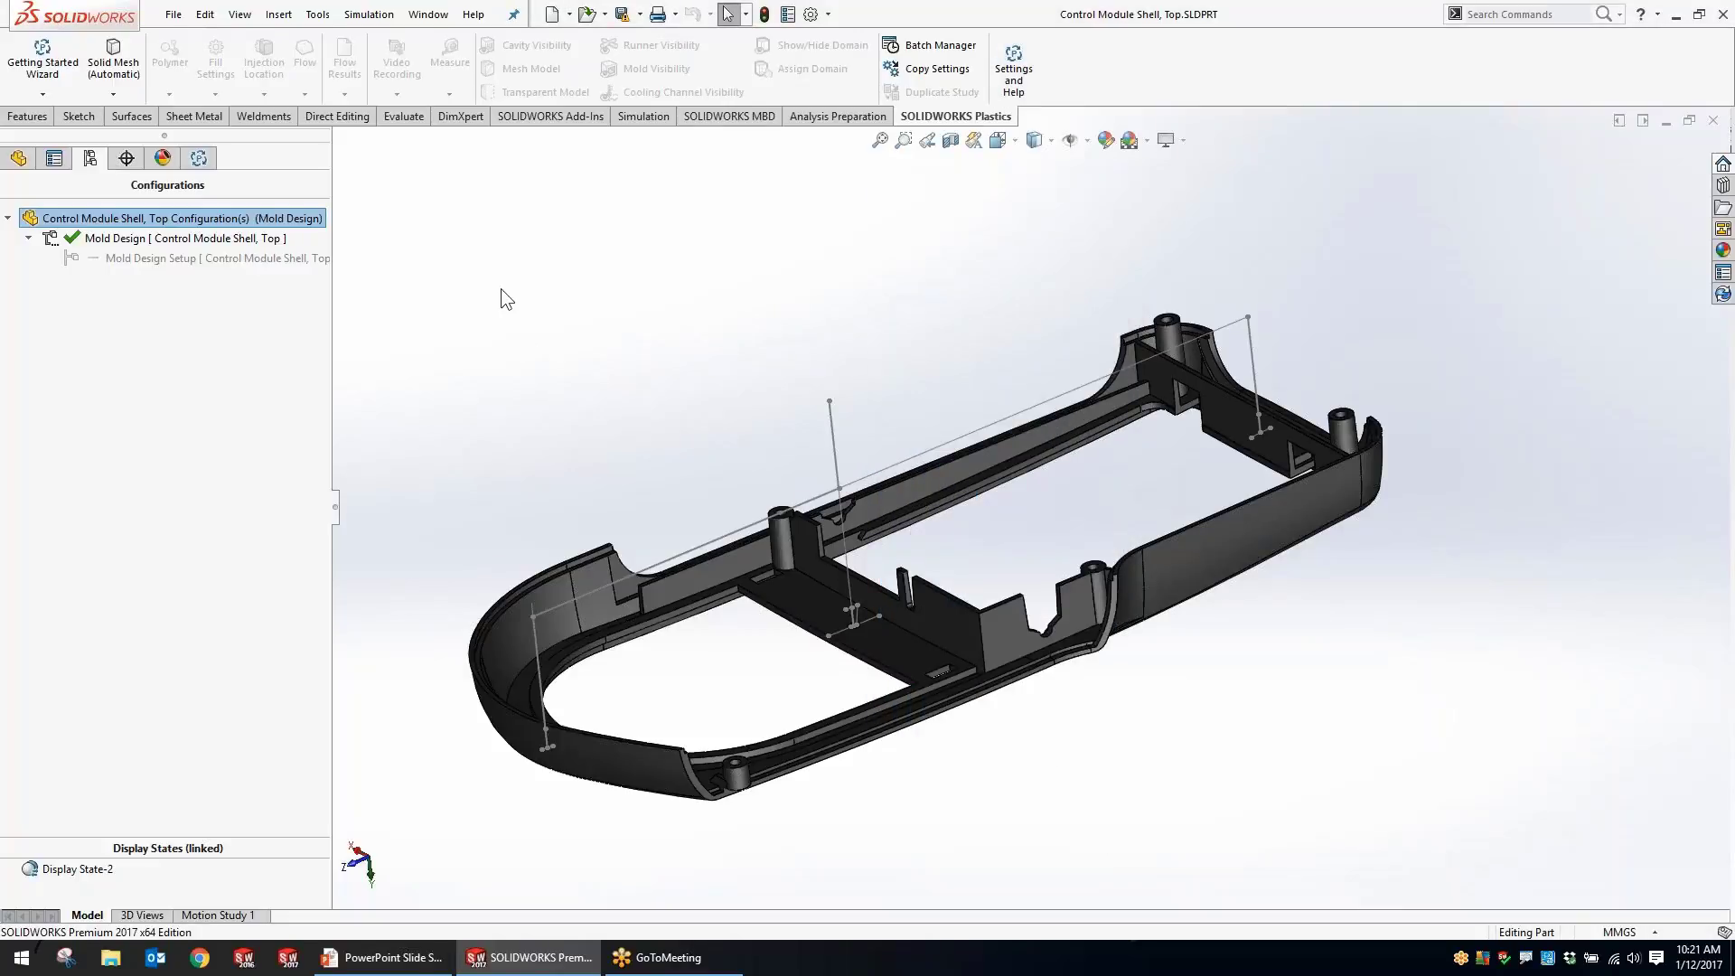
Activate the derived Mold Design Setup configuration and reload its SOLIDWORKS Plastics project.
middle_drag(668, 540, 976, 483)
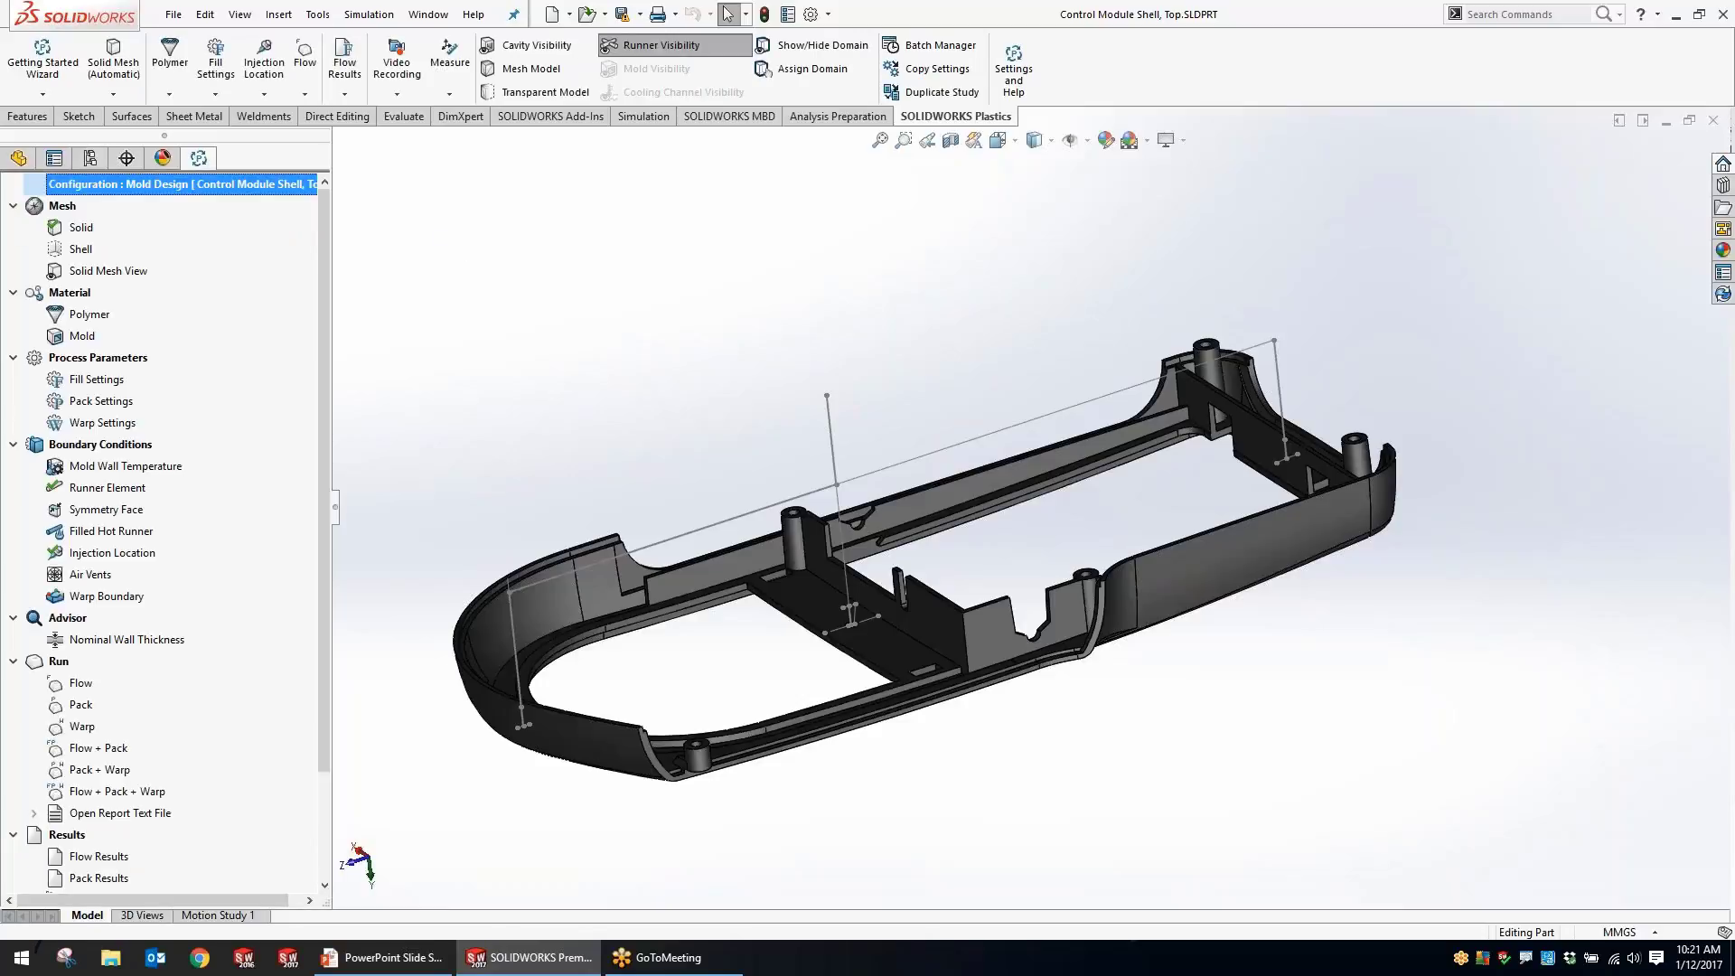
click(91, 159)
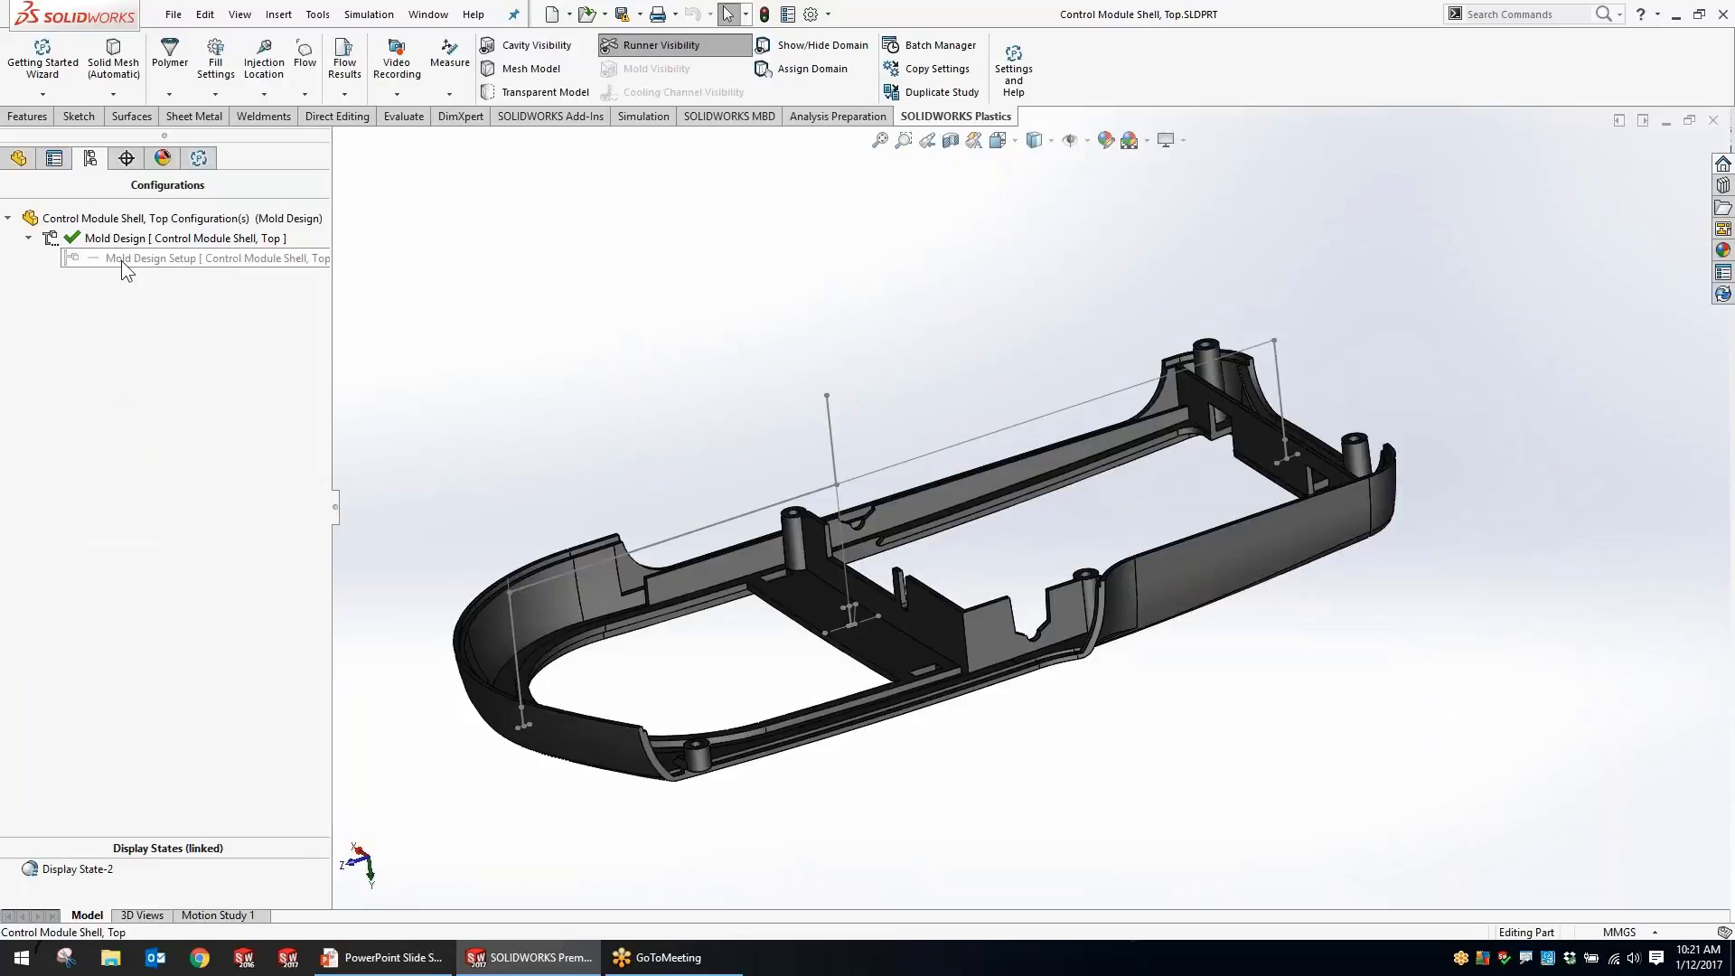
double_click(123, 260)
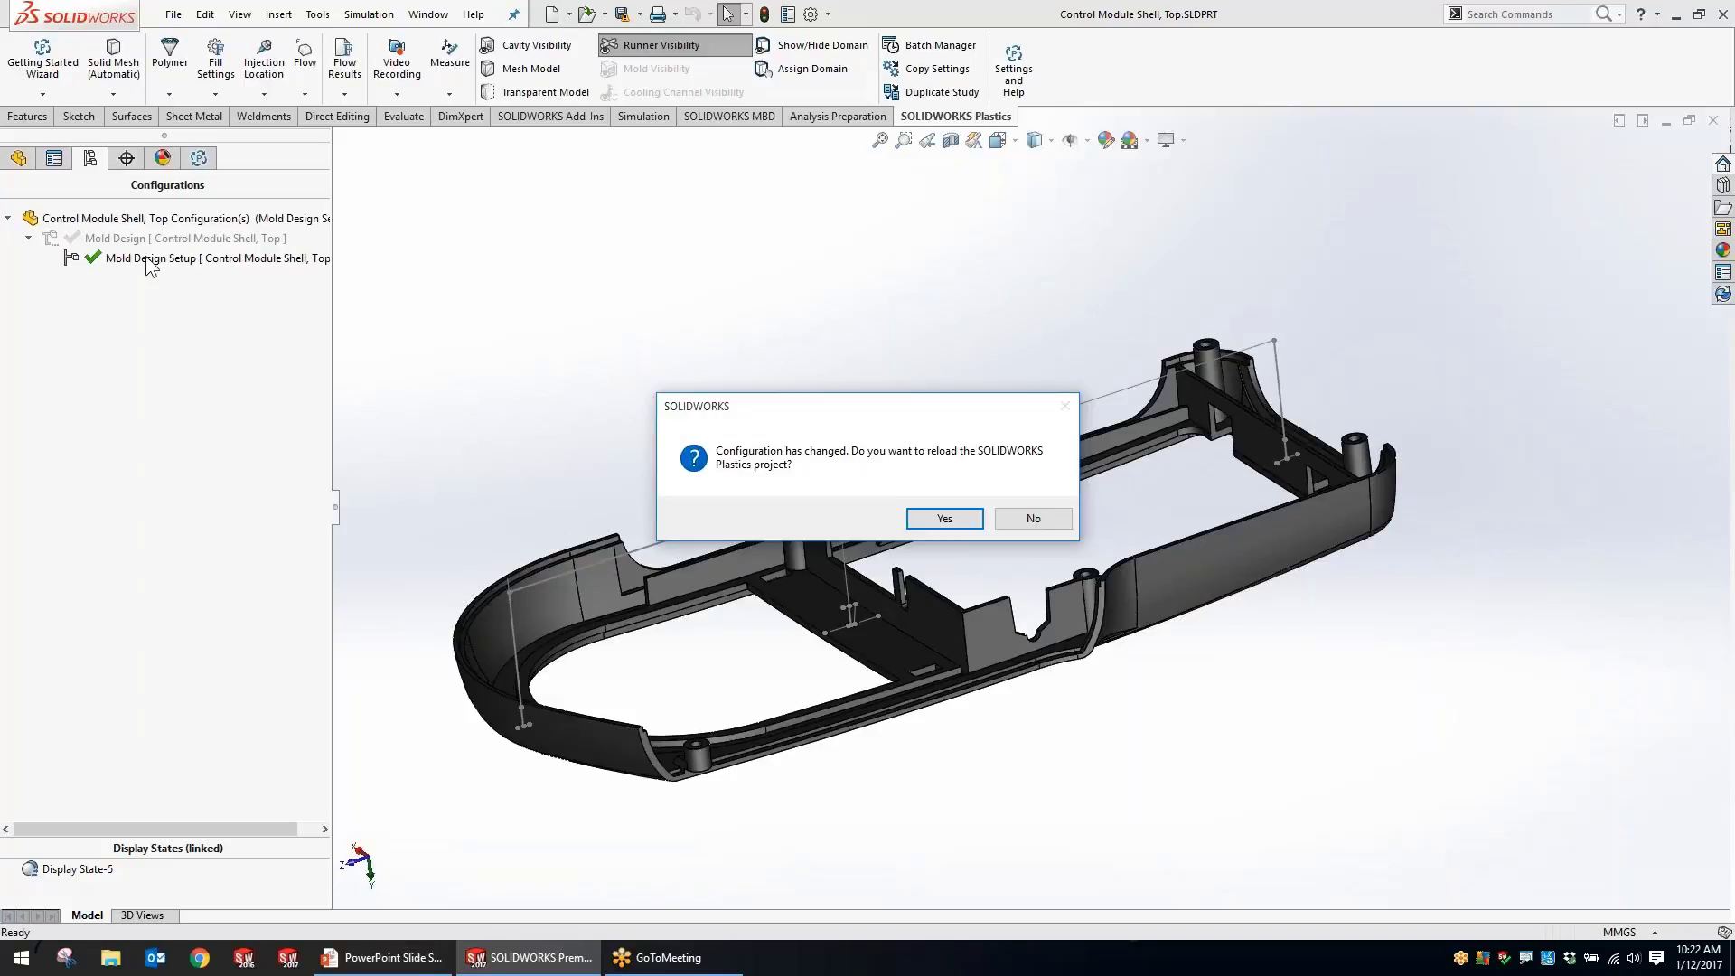
click(944, 520)
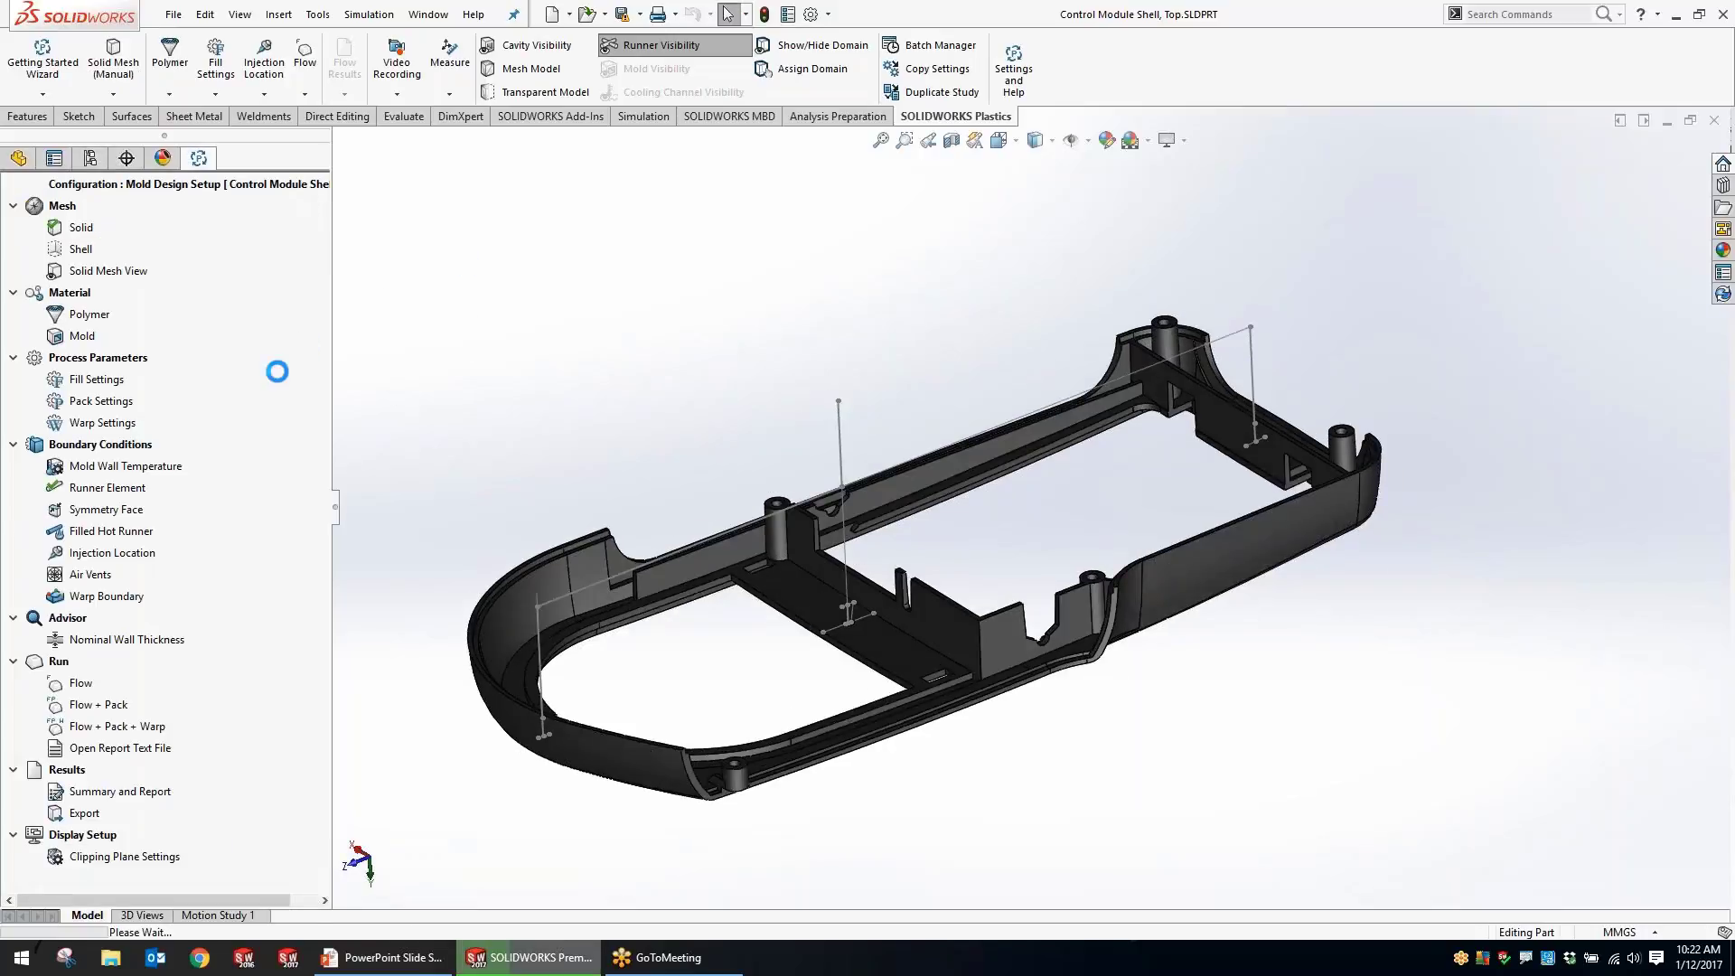
Start a manual solid mesh with the Solid Mesh Procedure and Runner and Cooling System Design, reusing the previous meshing parameters.
click(49, 386)
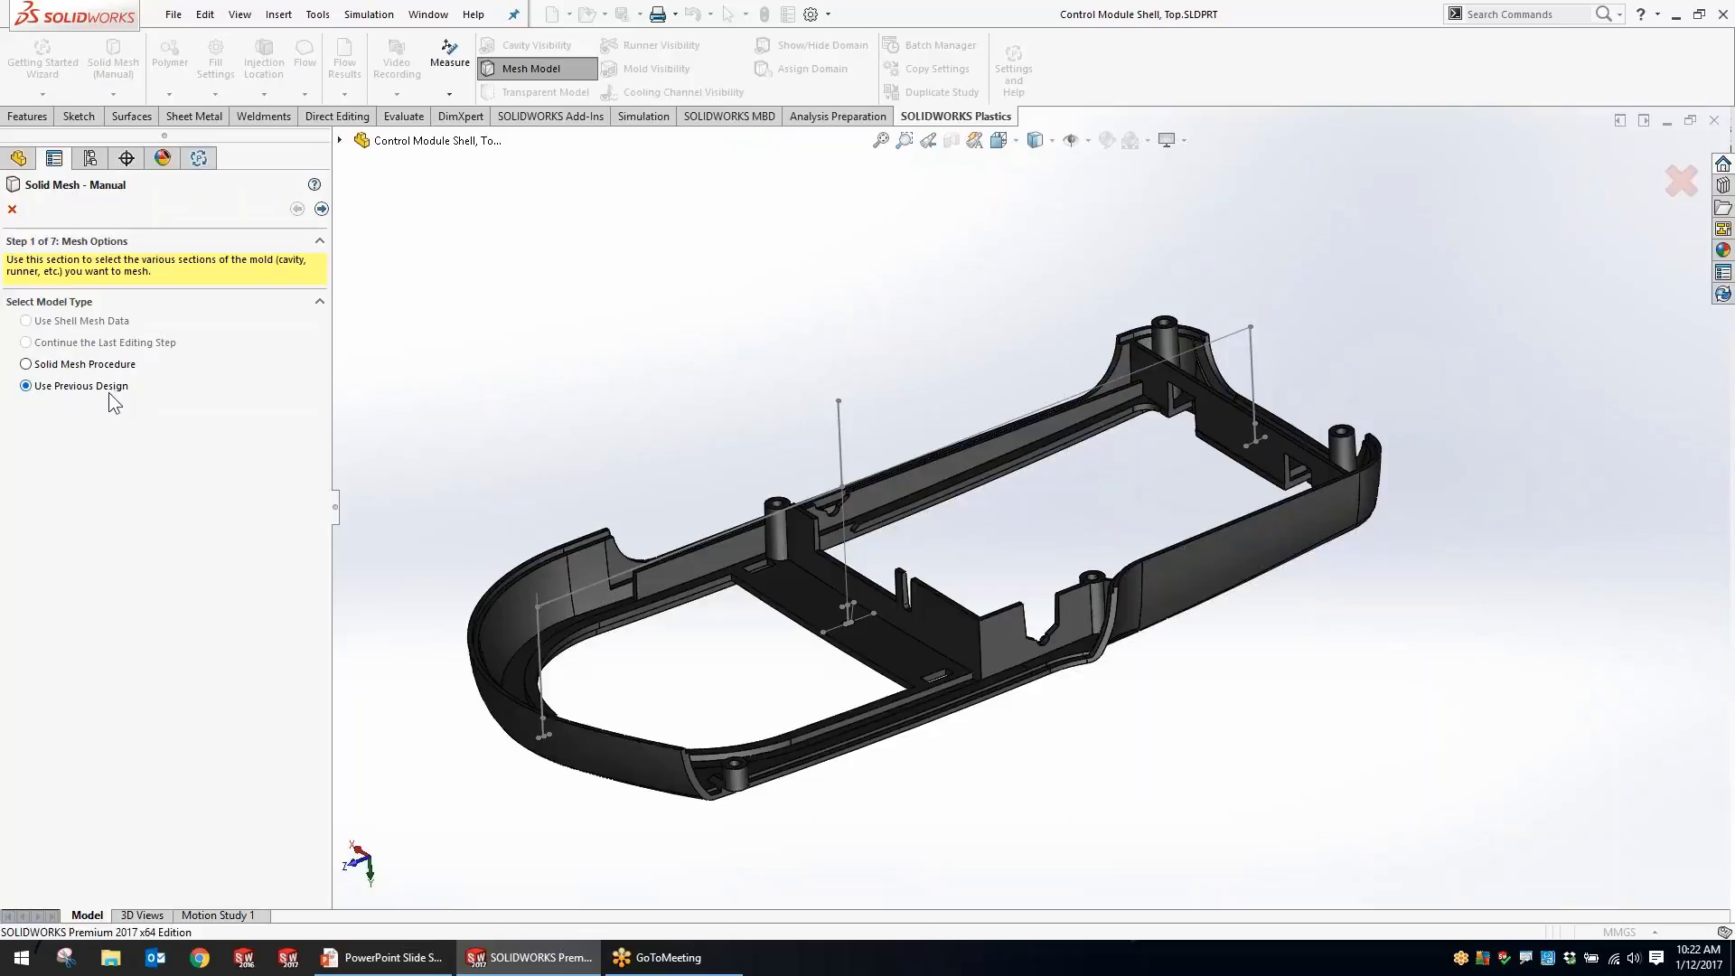
click(77, 363)
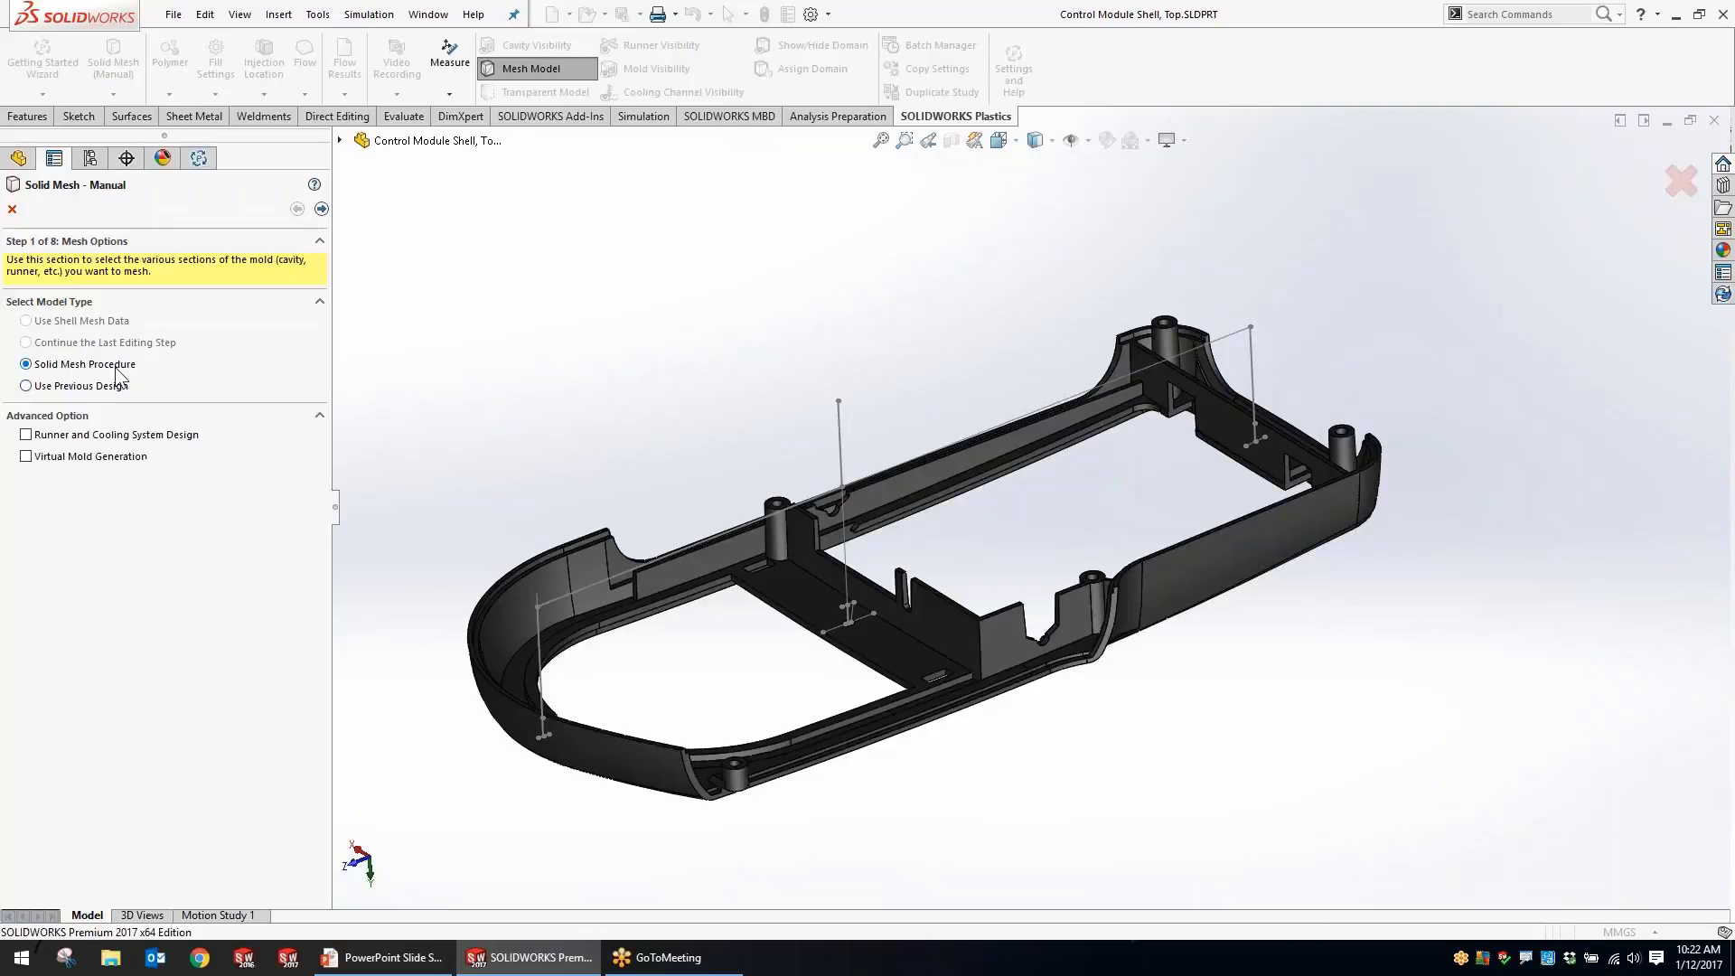
click(26, 434)
click(320, 209)
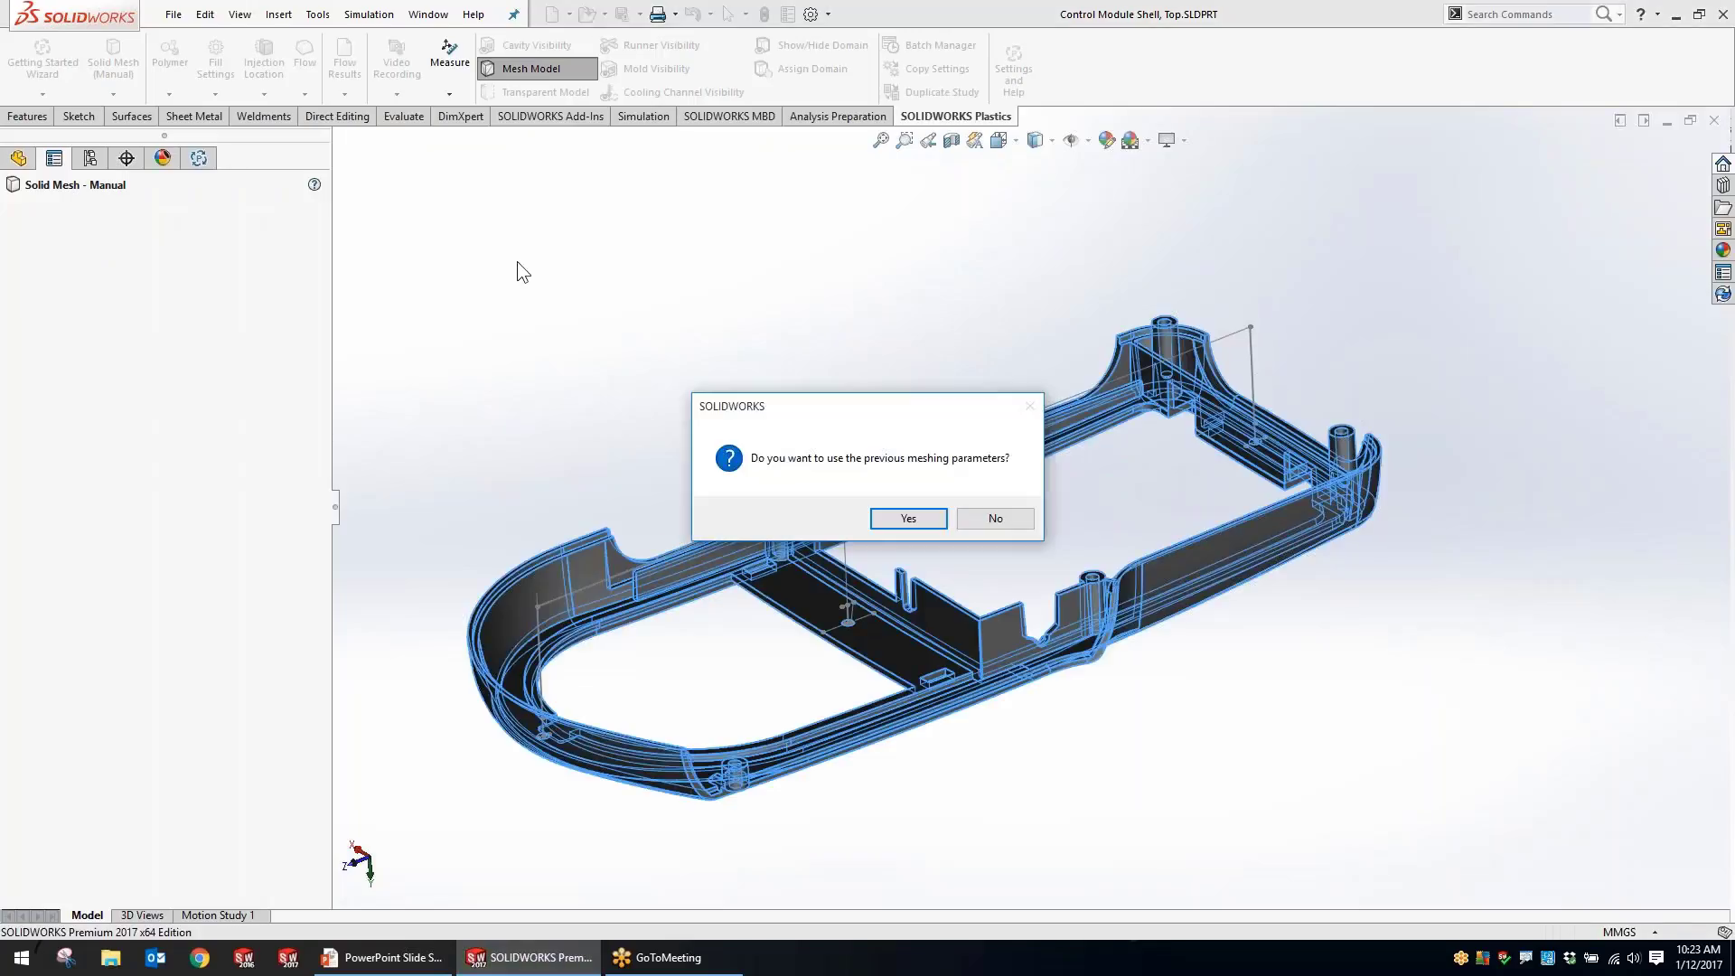
click(908, 519)
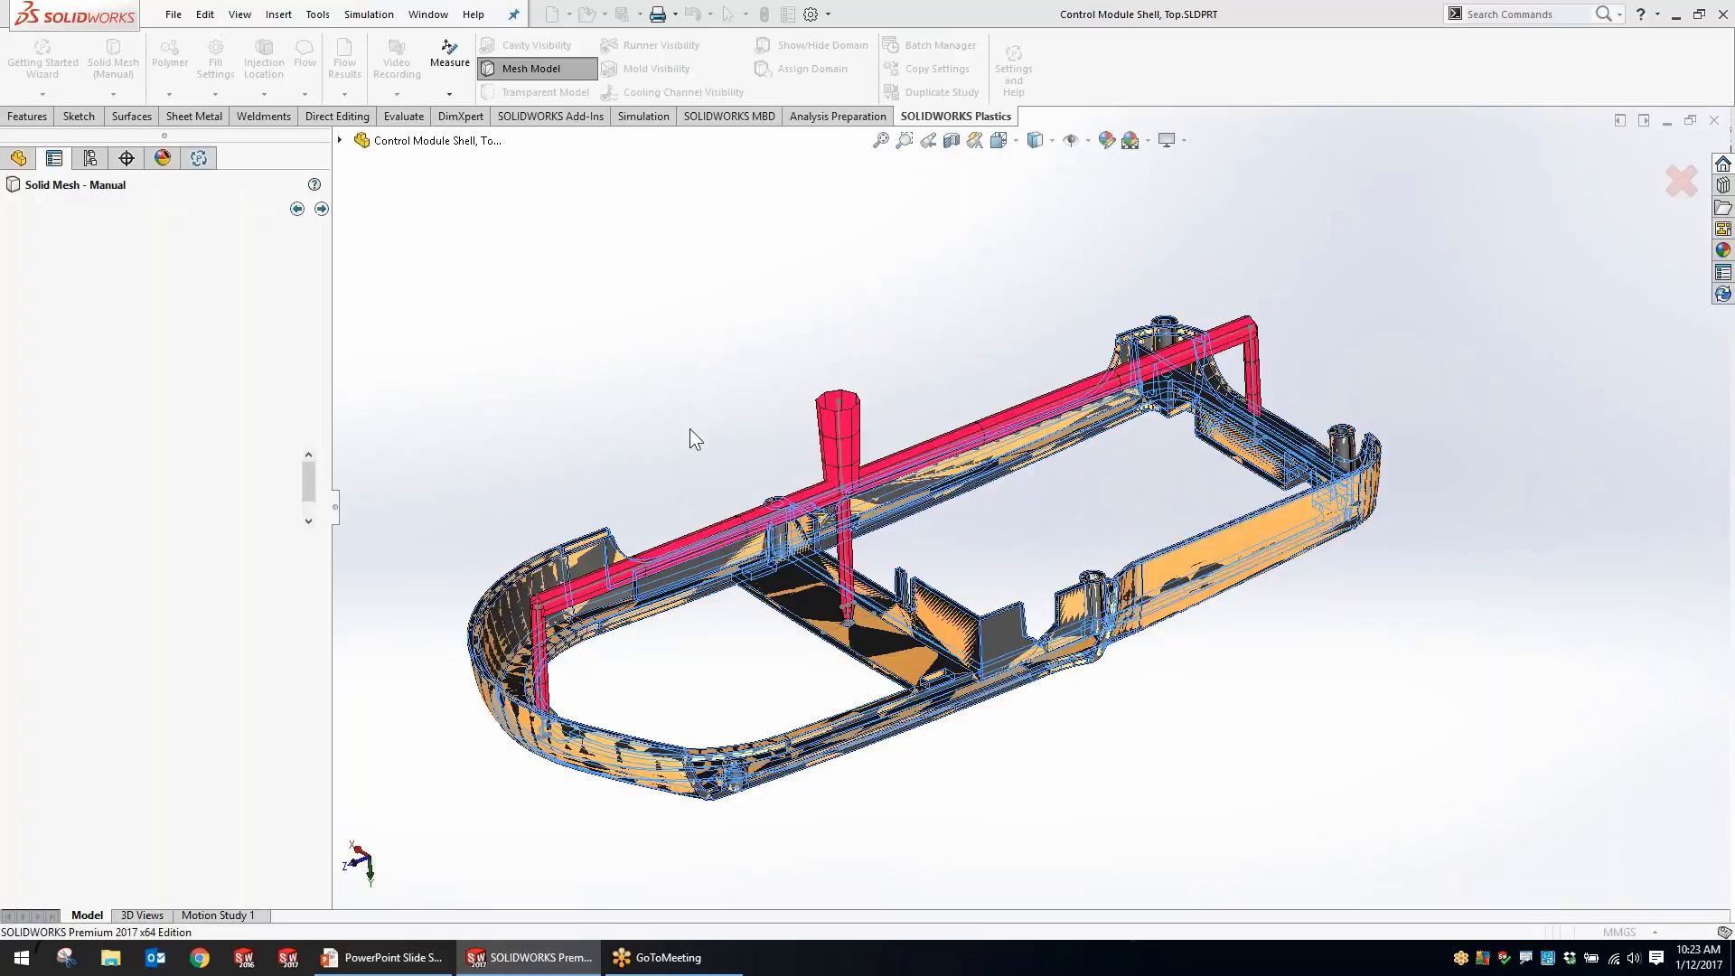
Delete all existing channel definitions from the Channel Design selections.
scroll(852, 594, down, 5)
scroll(852, 594, down, 2)
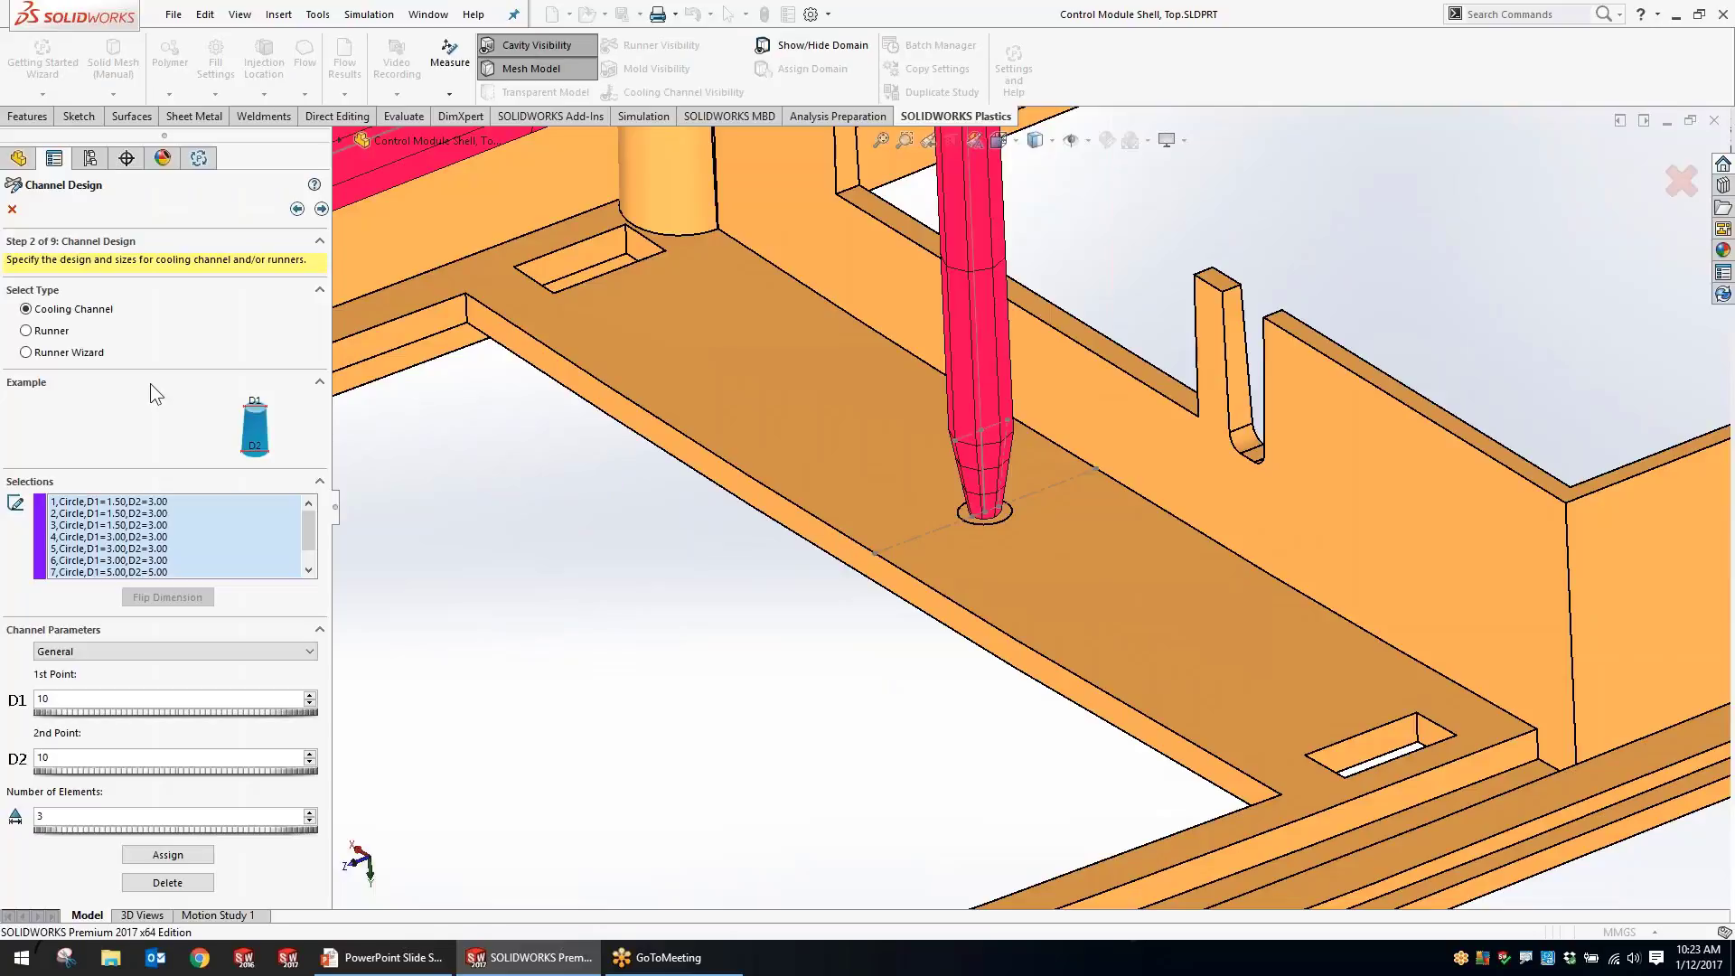
scroll(154, 542, down, 1)
click(159, 561)
key(ctrl+a)
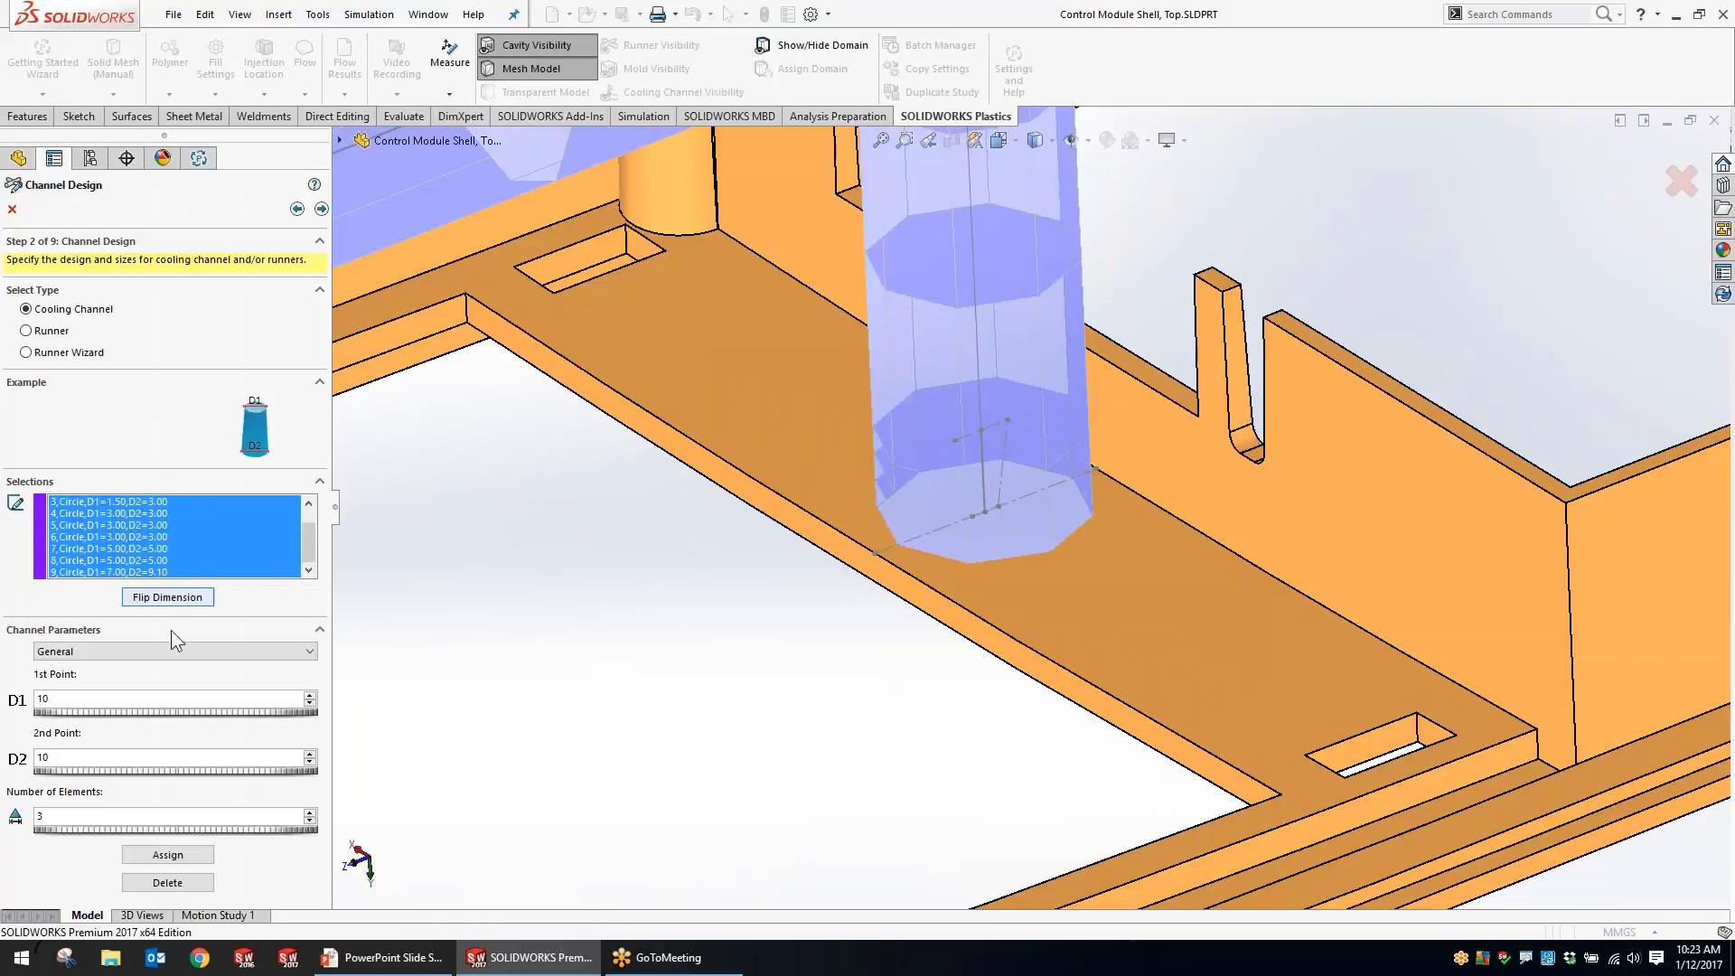
click(171, 882)
scroll(608, 612, up, 5)
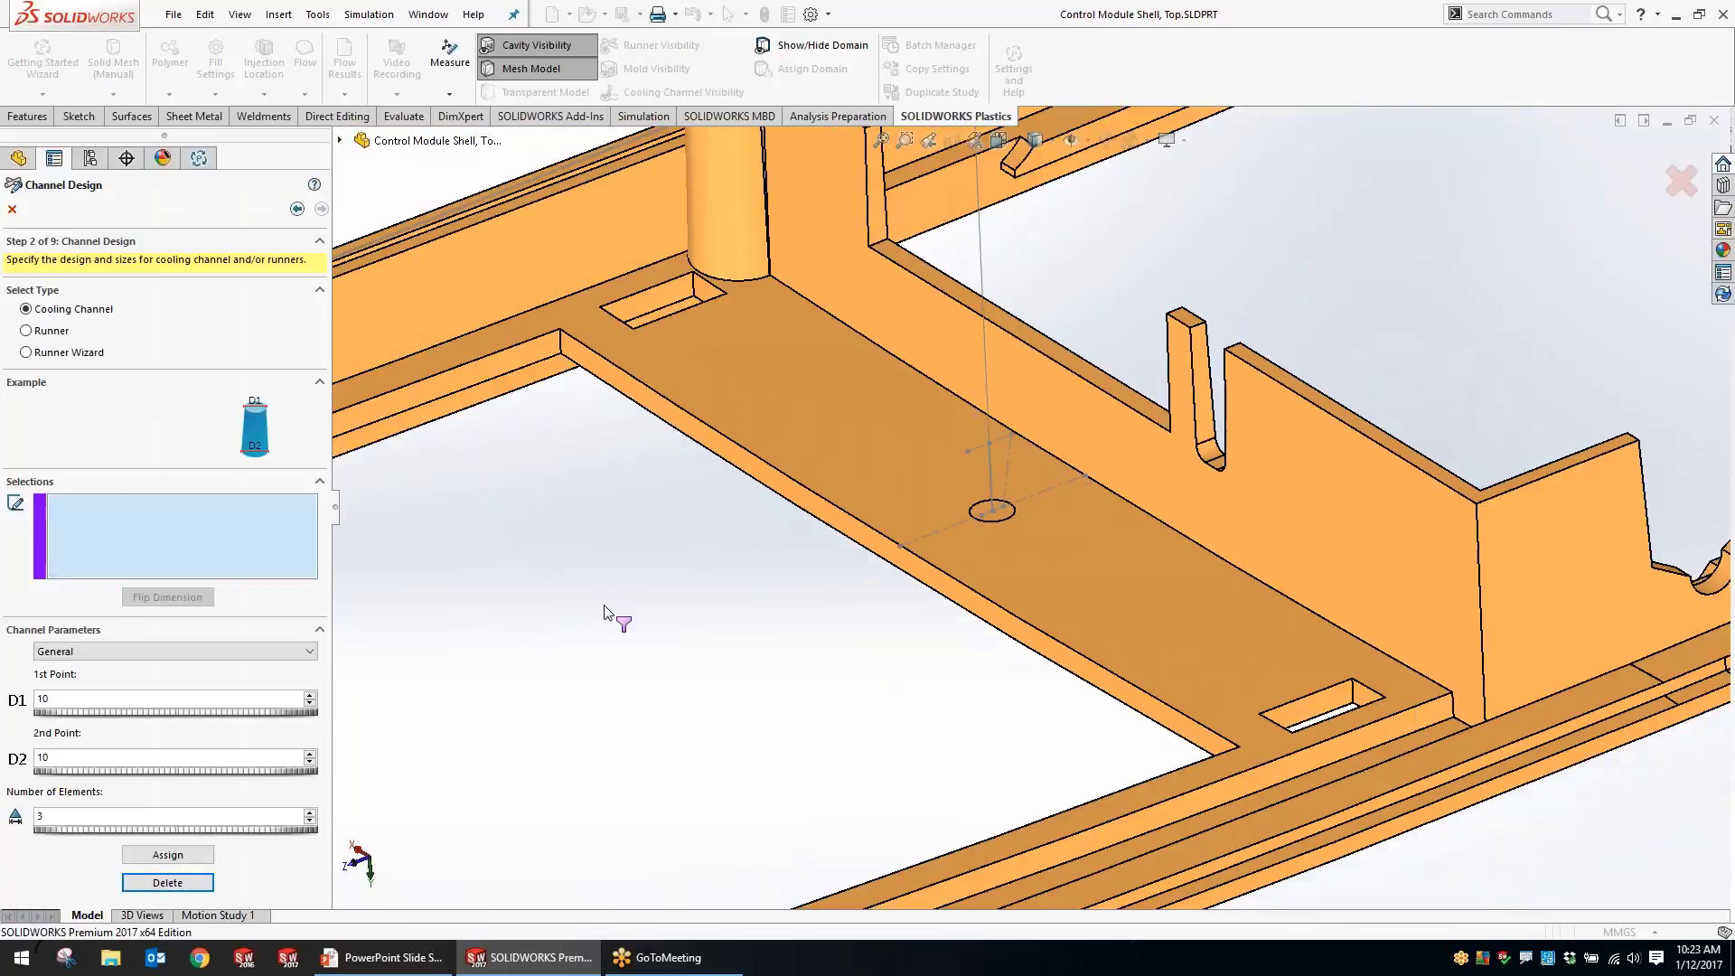
middle_drag(1082, 540, 983, 662)
scroll(1298, 517, down, 3)
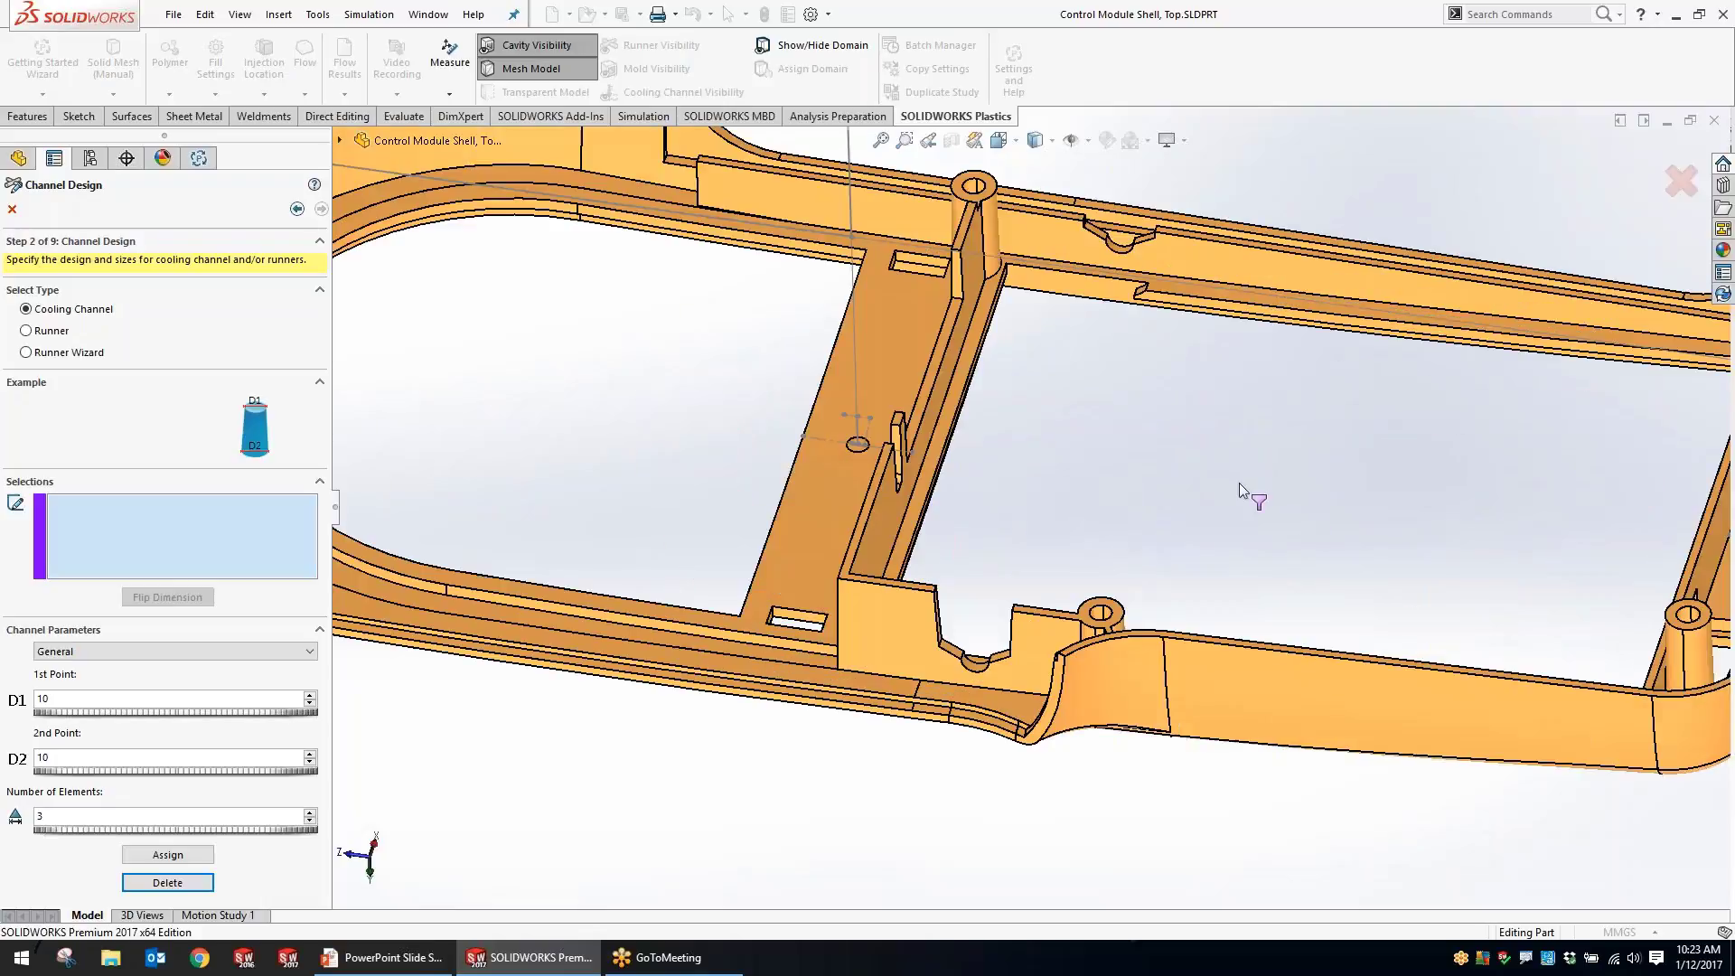
scroll(1238, 482, up, 2)
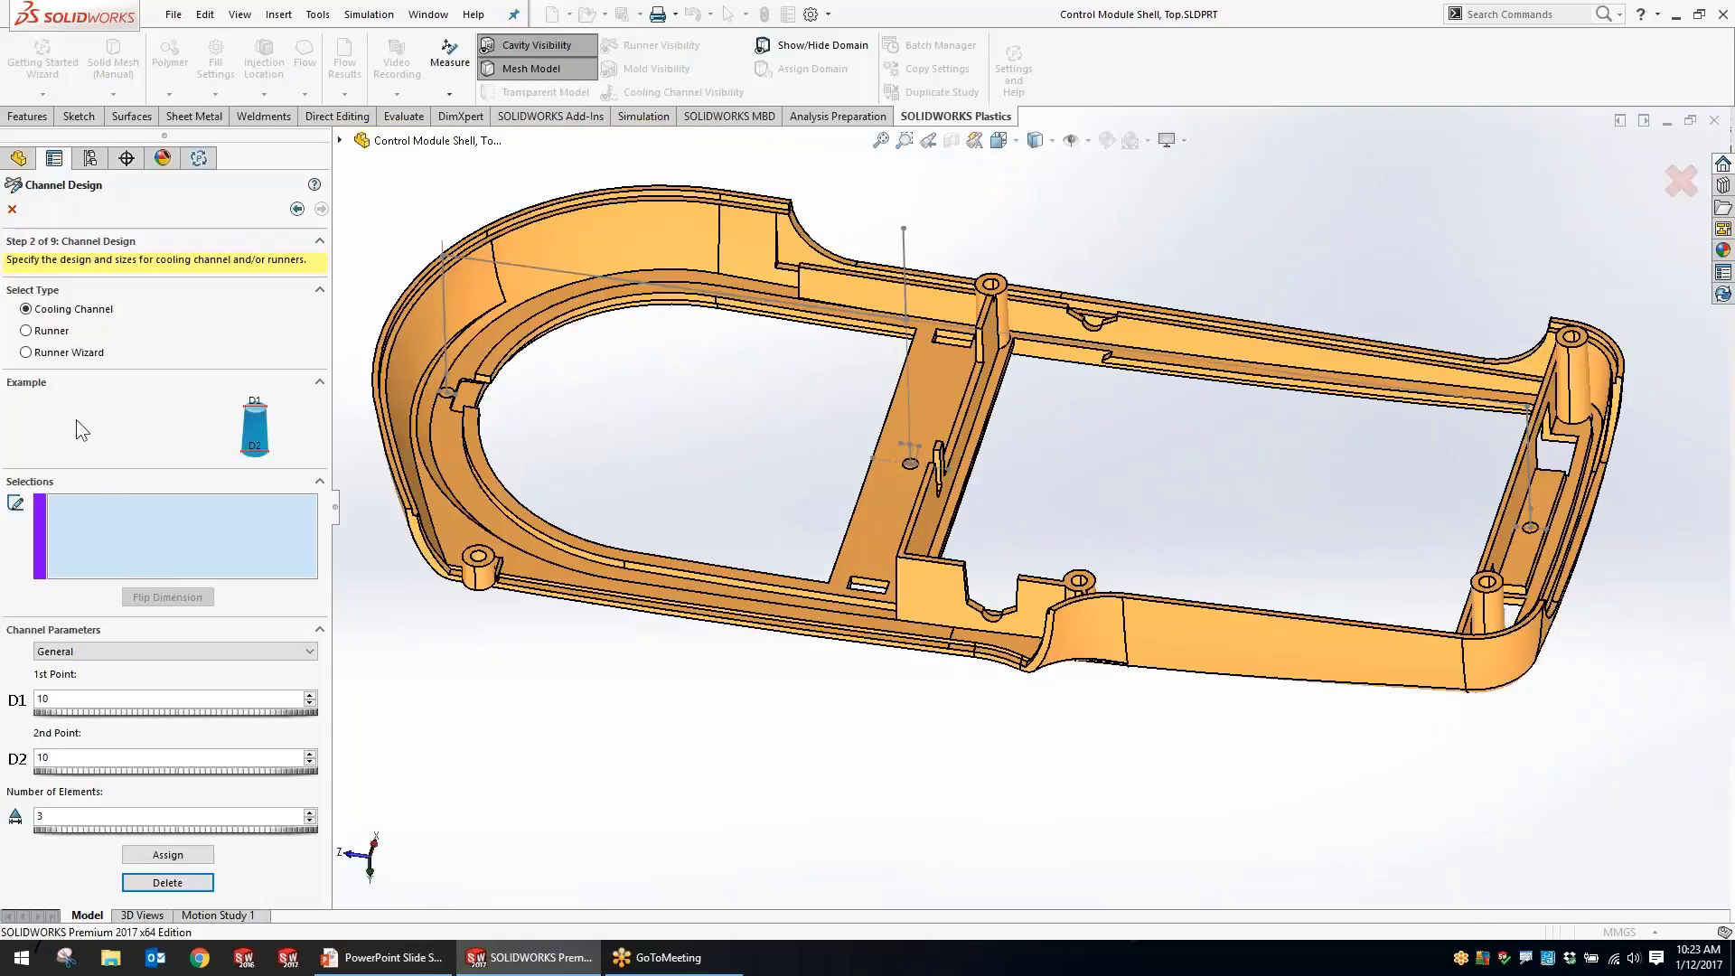
Assign circular runner channels with a 1.5 mm first-point diameter and 10° draft angle to the three short gate lines touching the part.
click(25, 329)
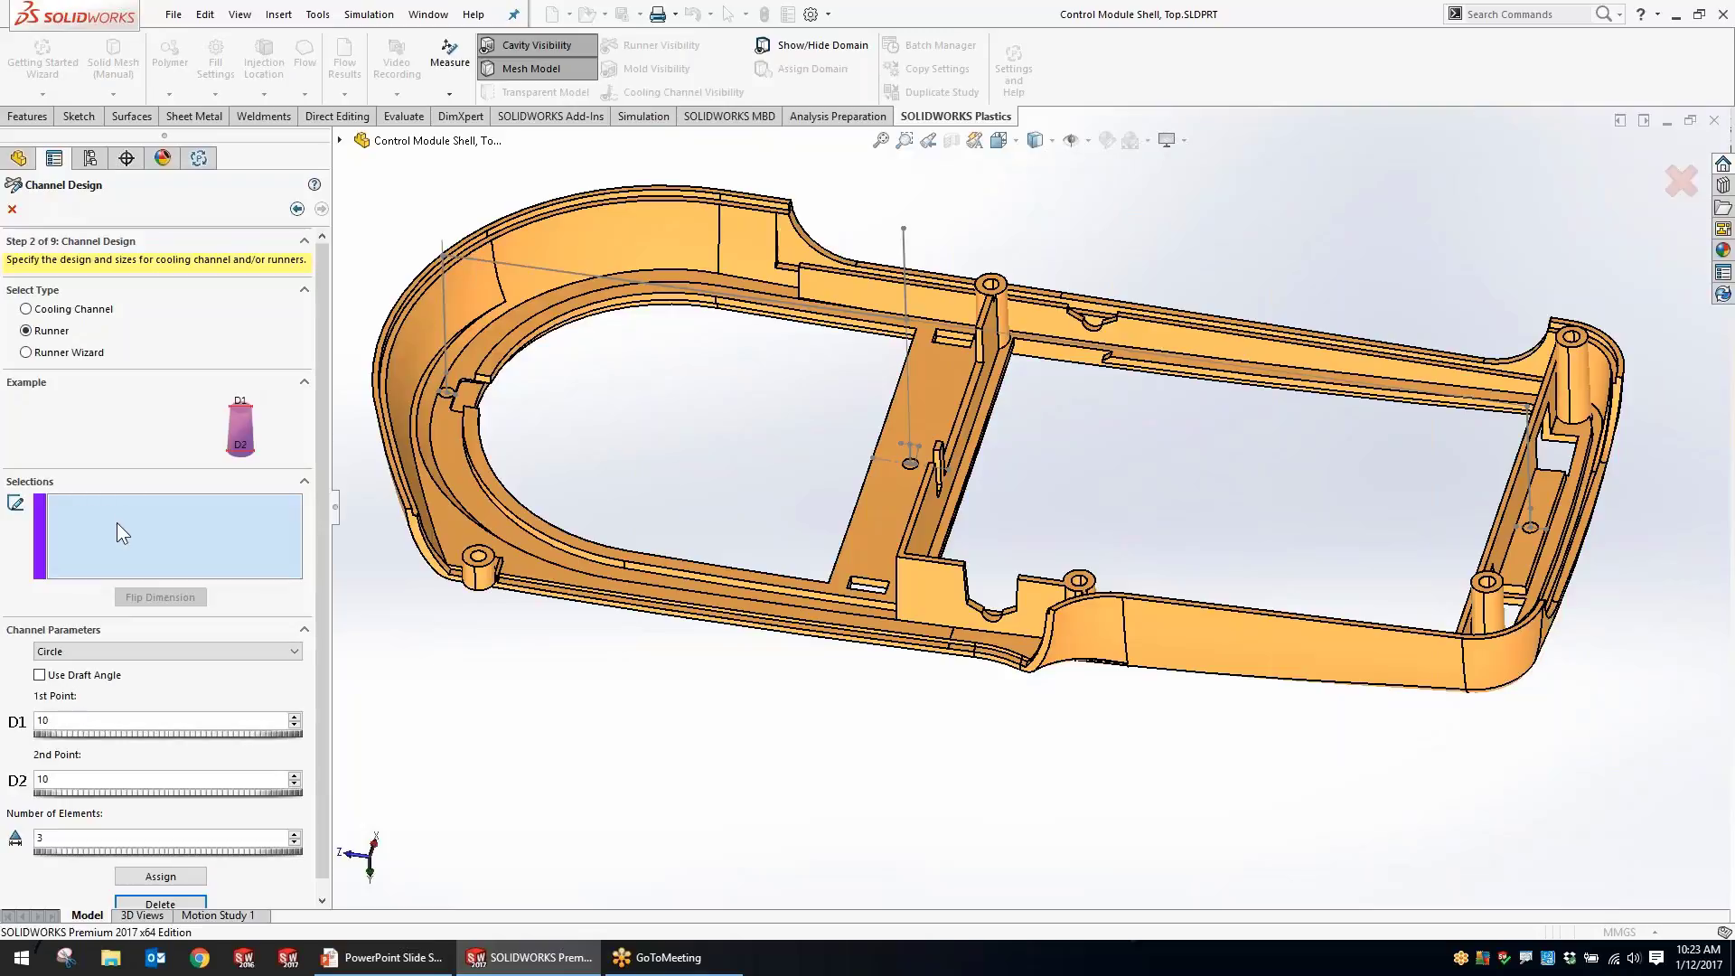
click(39, 675)
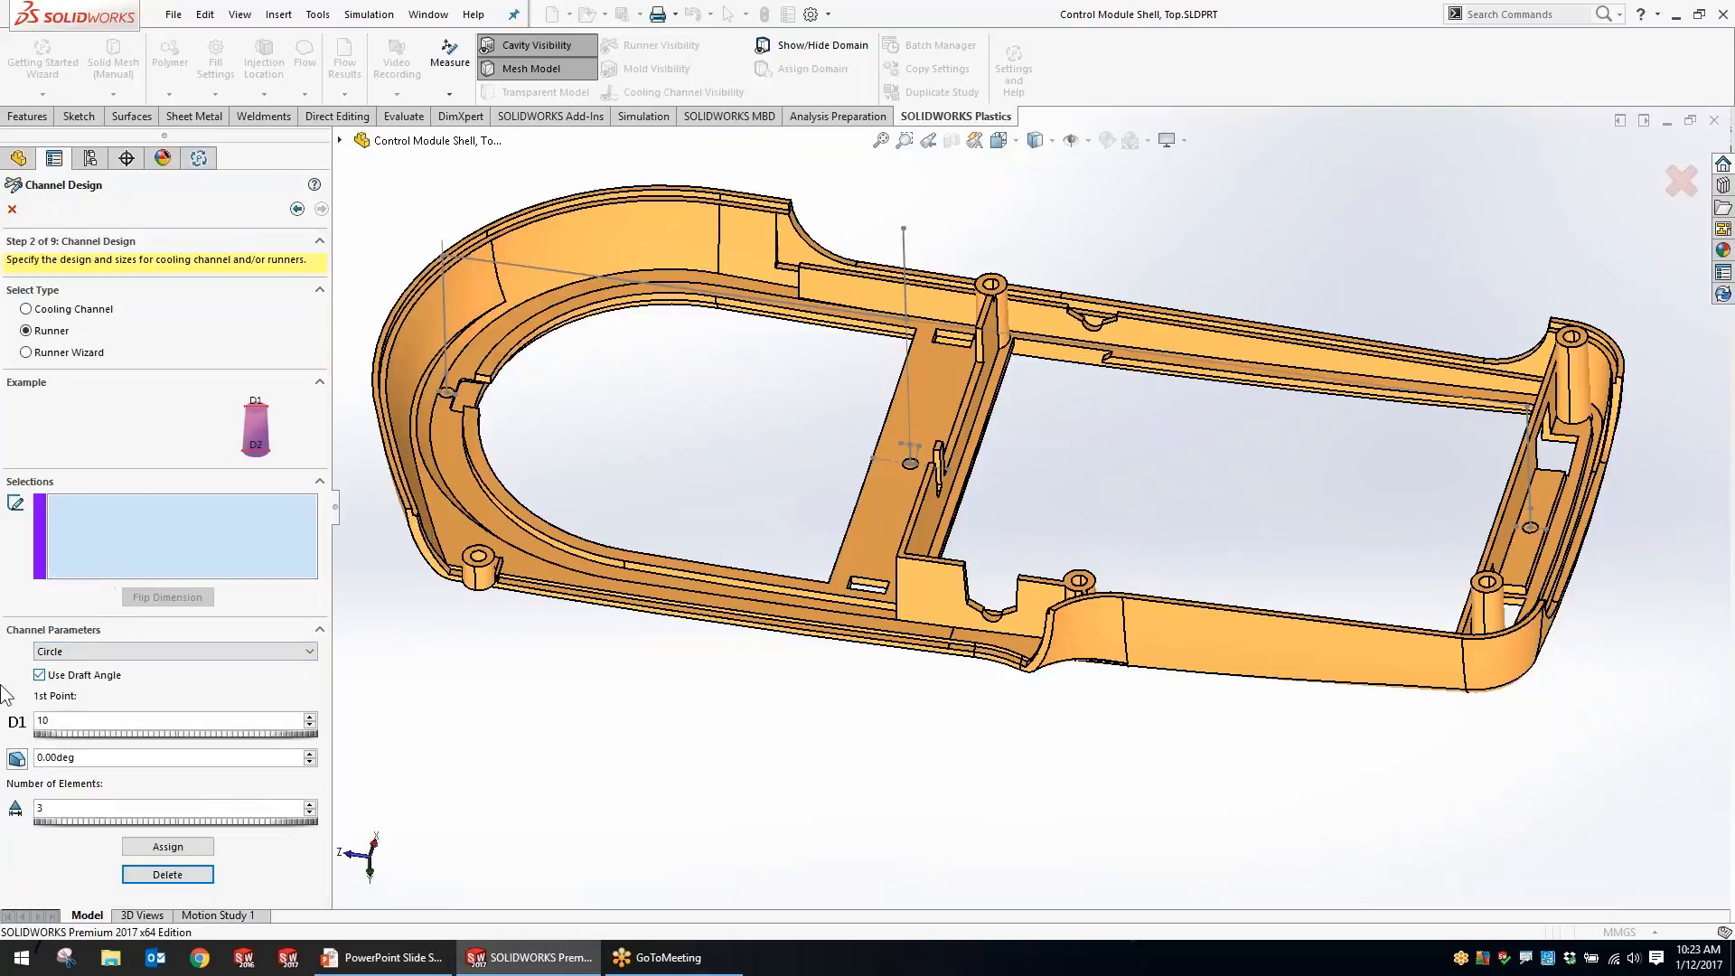
drag(62, 718, 9, 714)
key(Tab)
double_click(59, 759)
double_click(42, 720)
text(1.5)
key(Tab)
text(10)
key(Return)
click(446, 390)
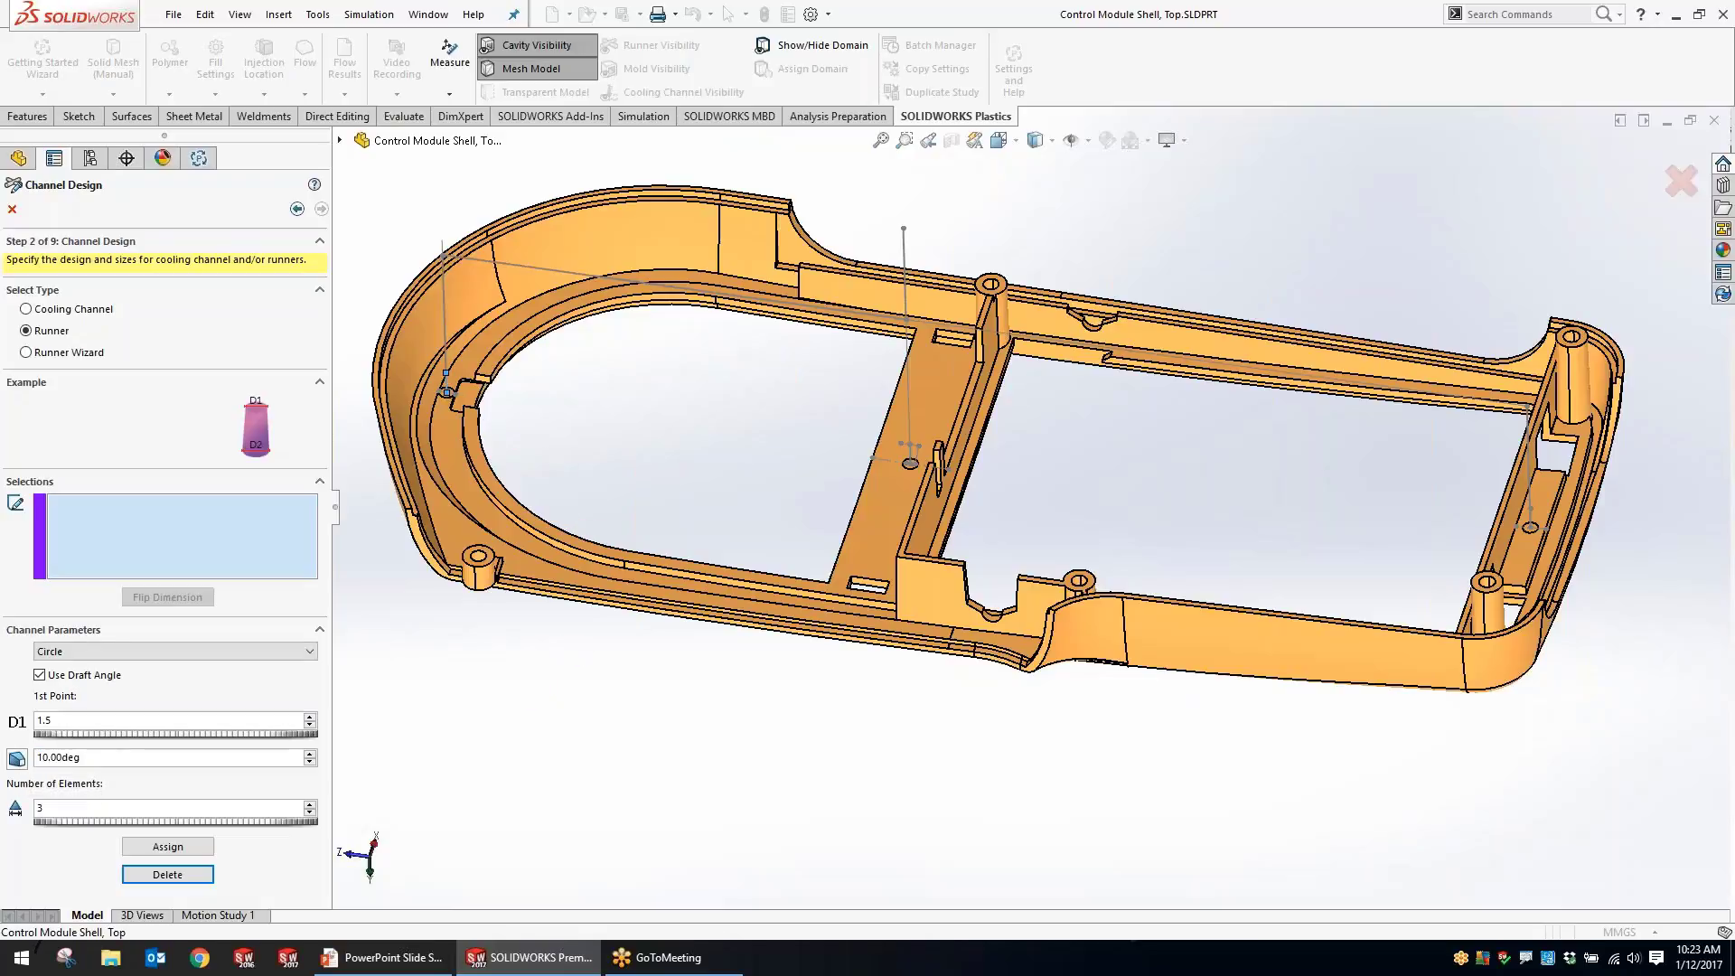
click(910, 450)
click(1529, 517)
click(167, 845)
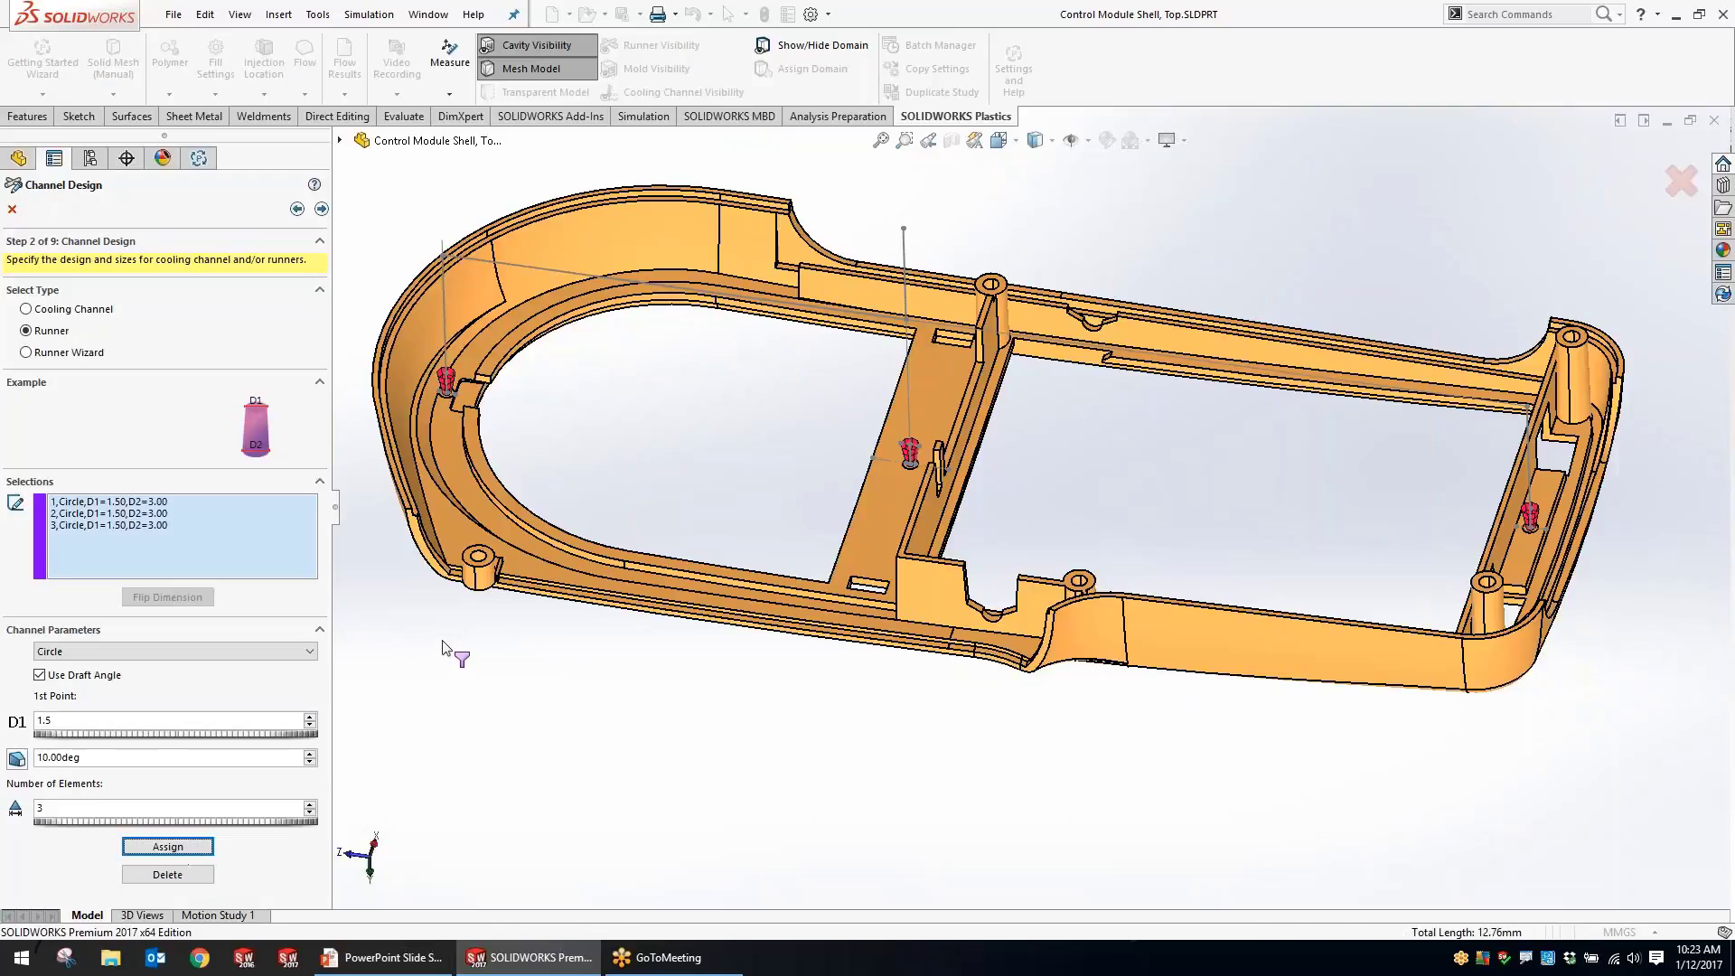
Assign undrafted circular runners with D1 and D2 of 3 mm to the three vertical lines above the gates.
click(52, 676)
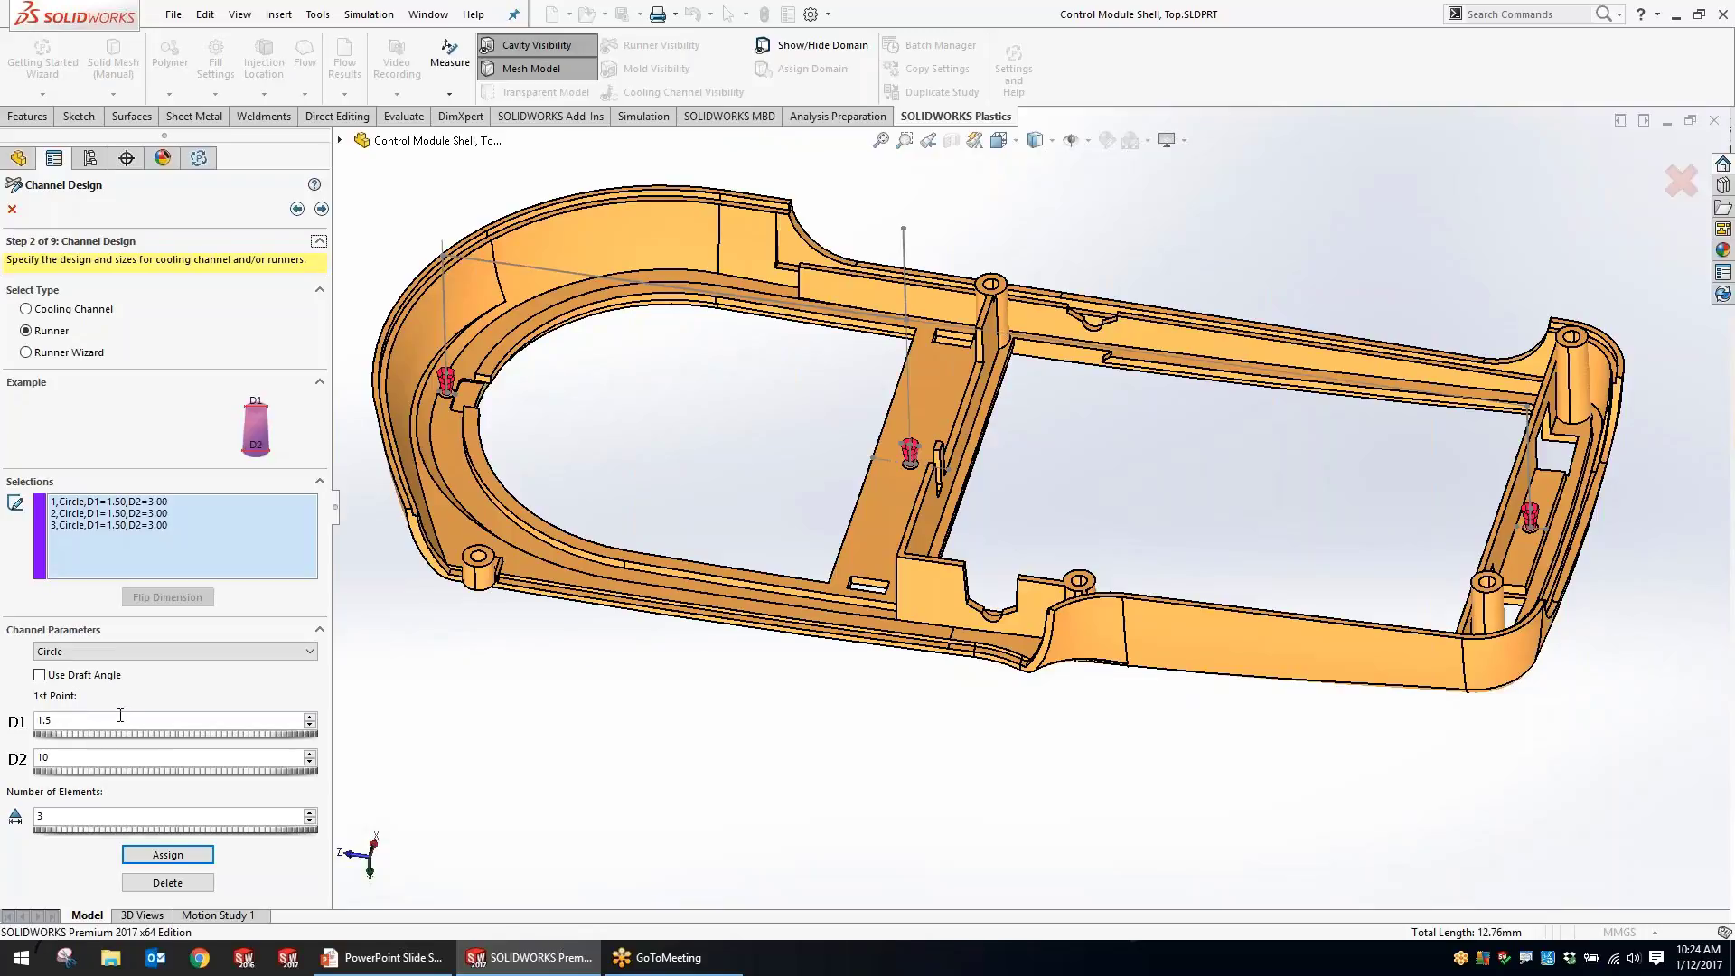
text(3)
double_click(59, 759)
text(3)
click(444, 262)
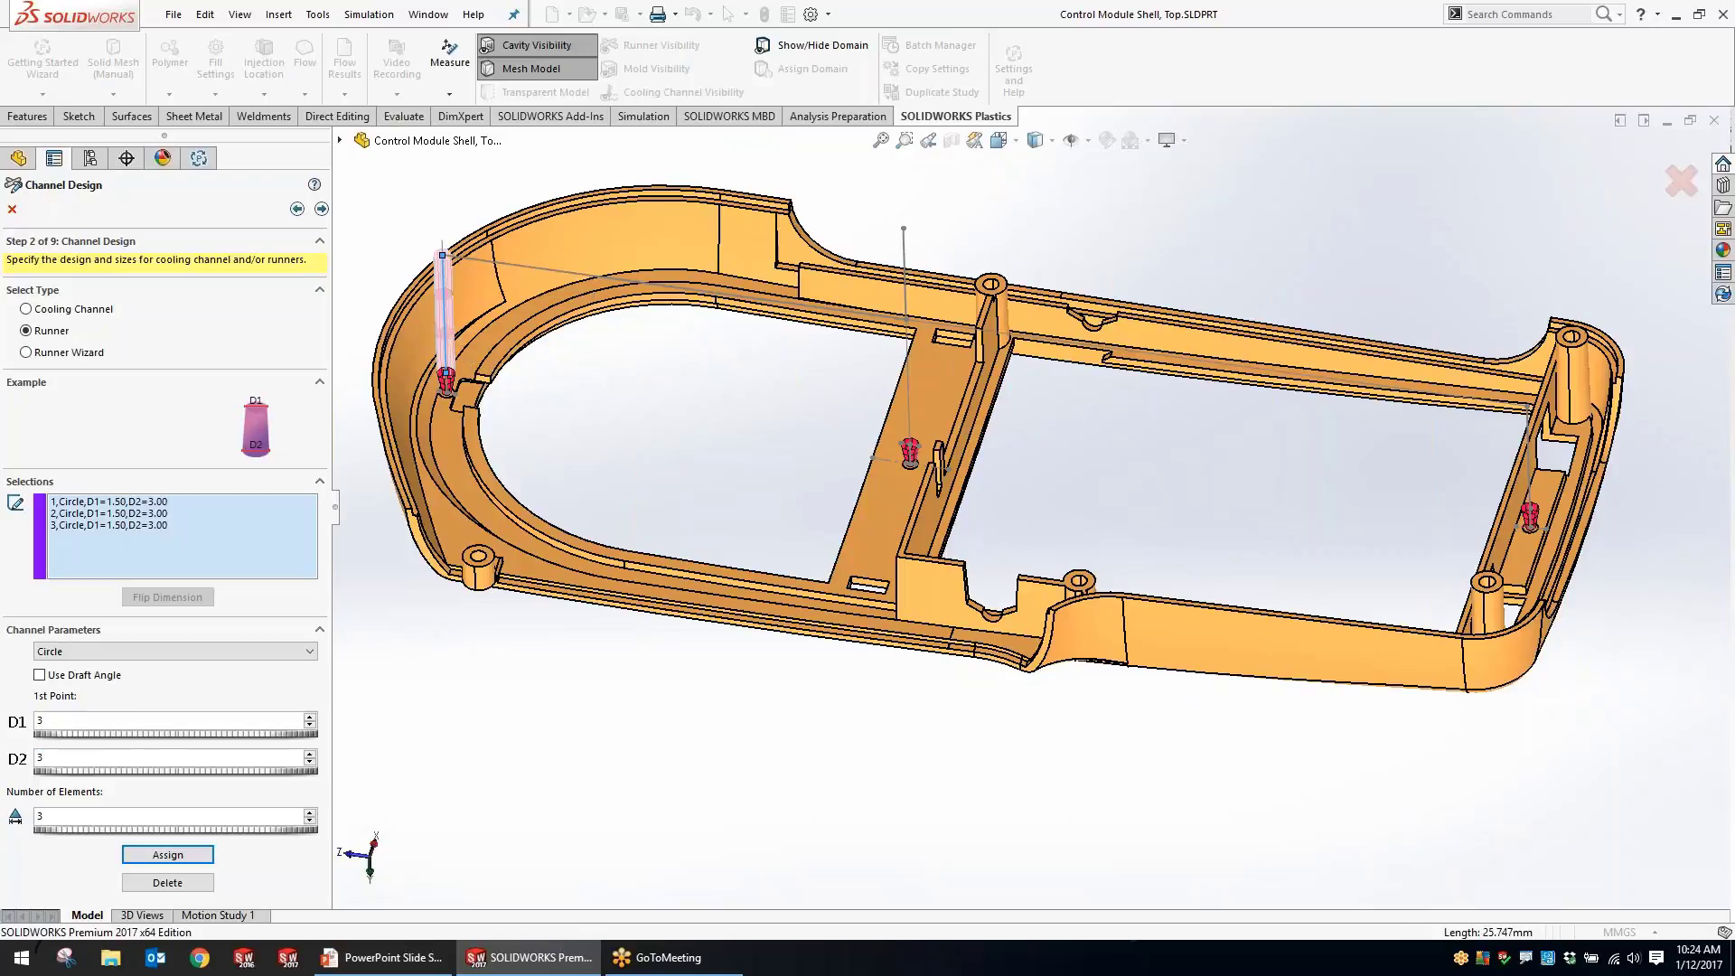
click(905, 354)
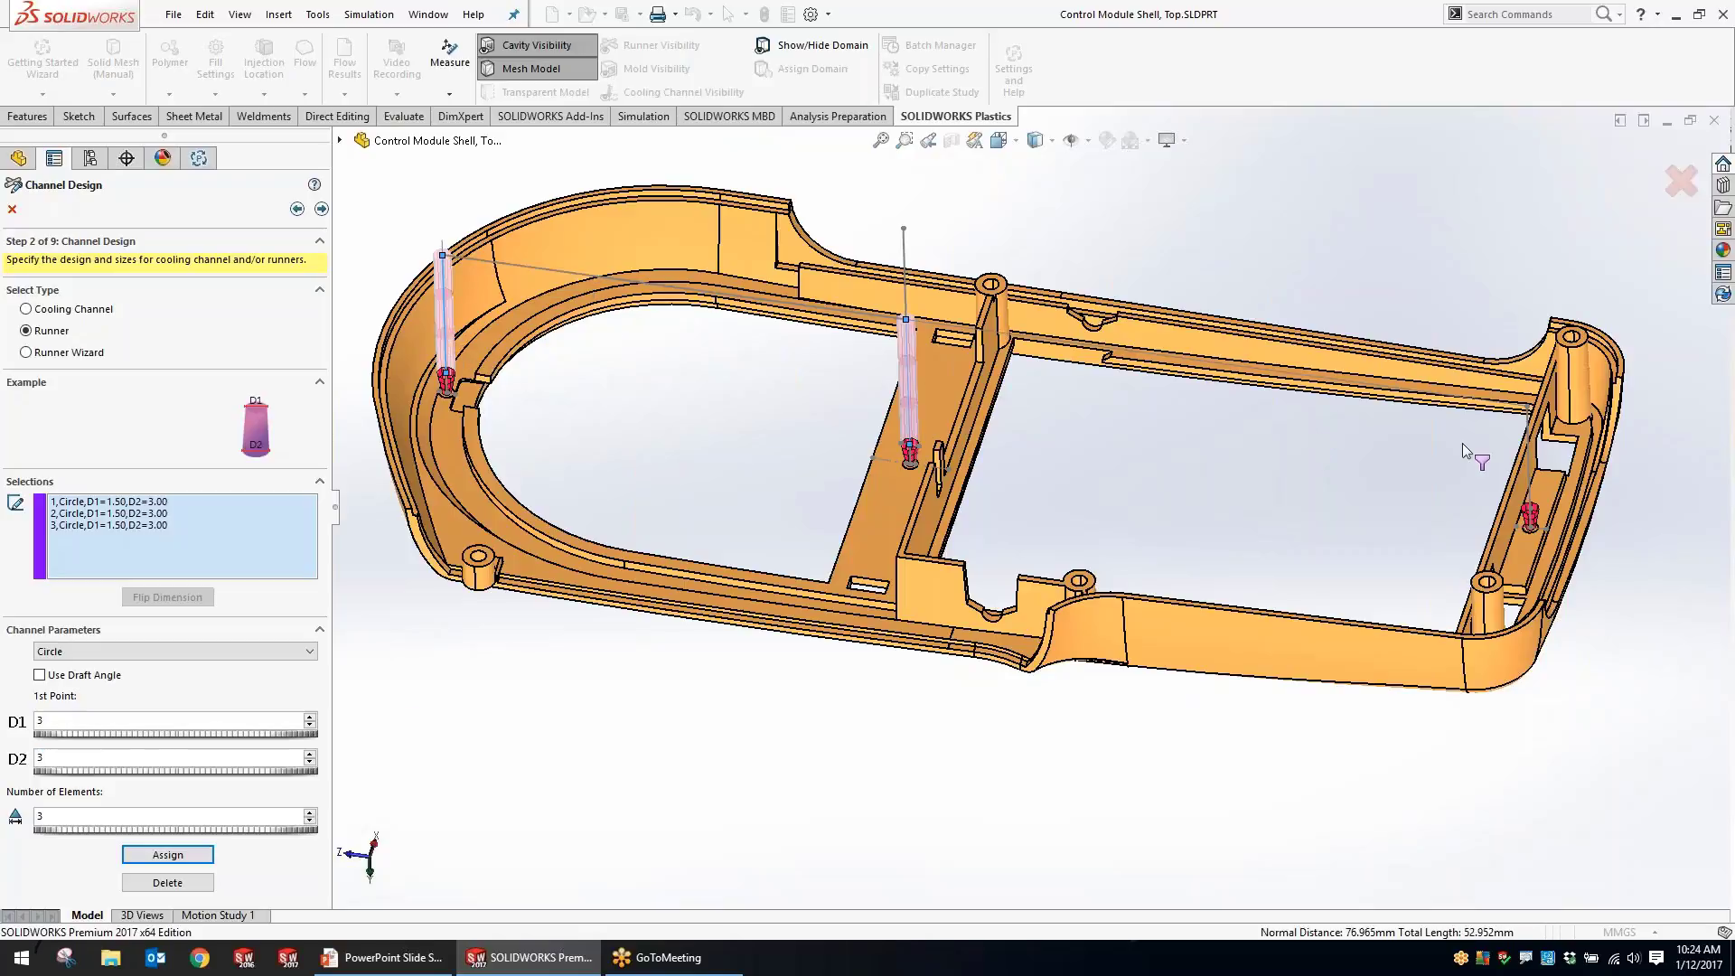
click(1527, 424)
key(Return)
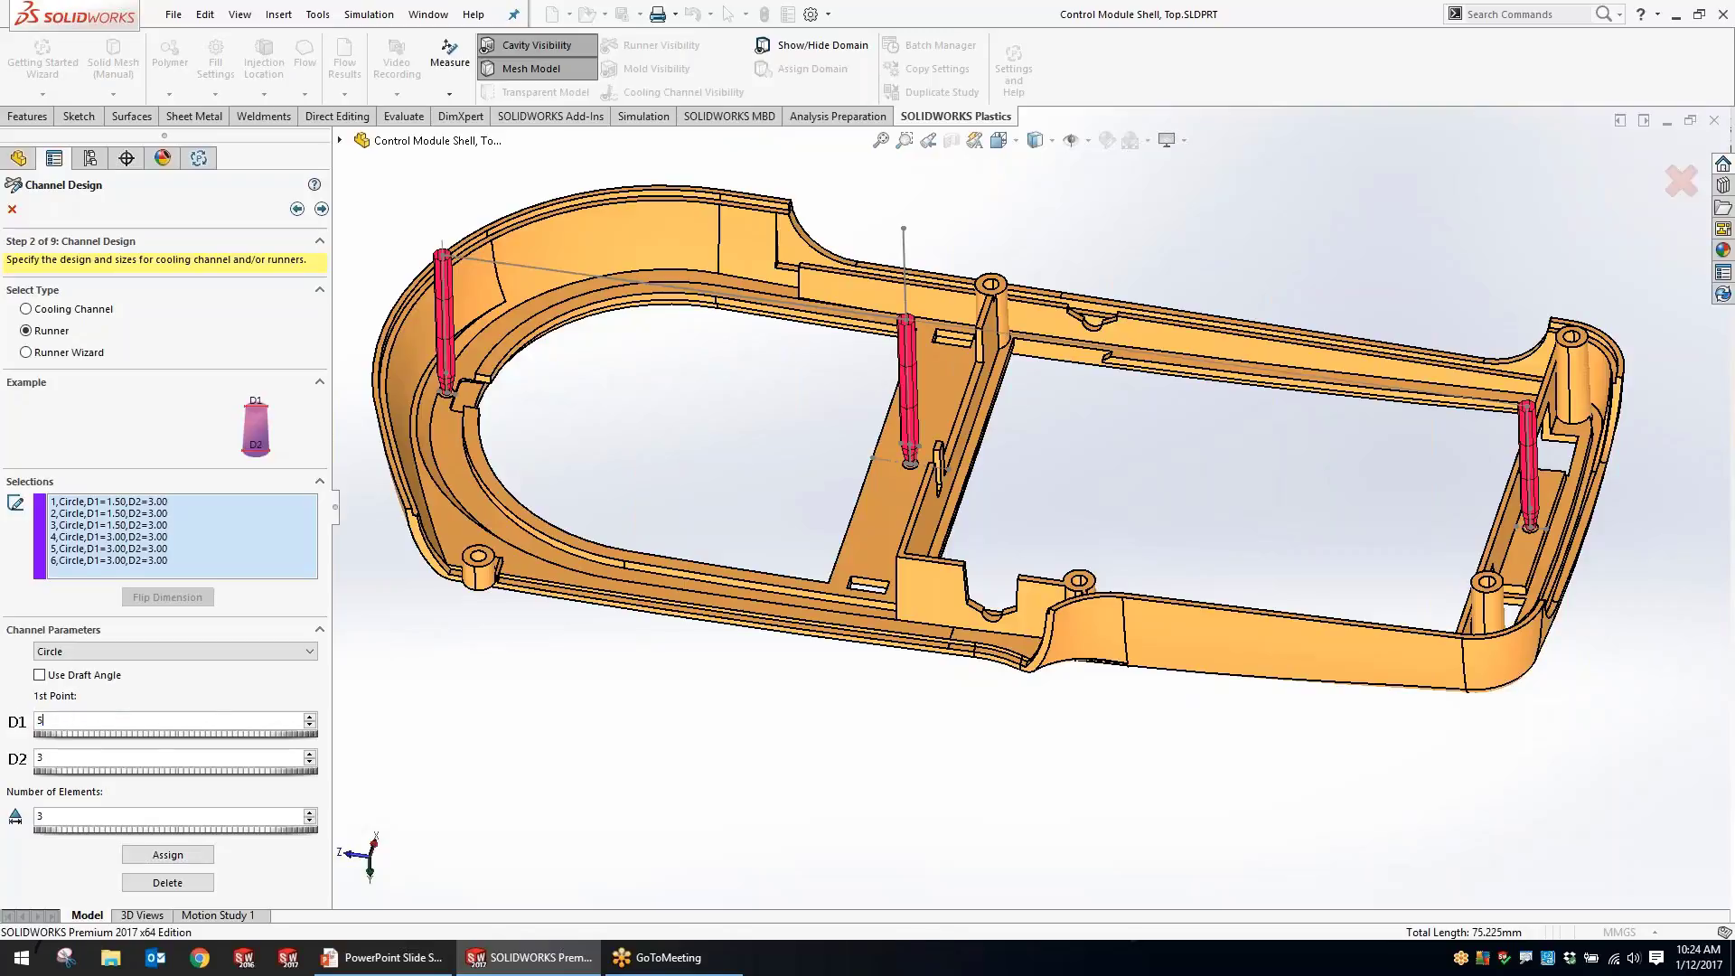
Assign circular runners with D1 and D2 of 5 mm to the two horizontal lines joining the three vertical drops.
key(Tab)
text(5)
click(134, 854)
click(904, 318)
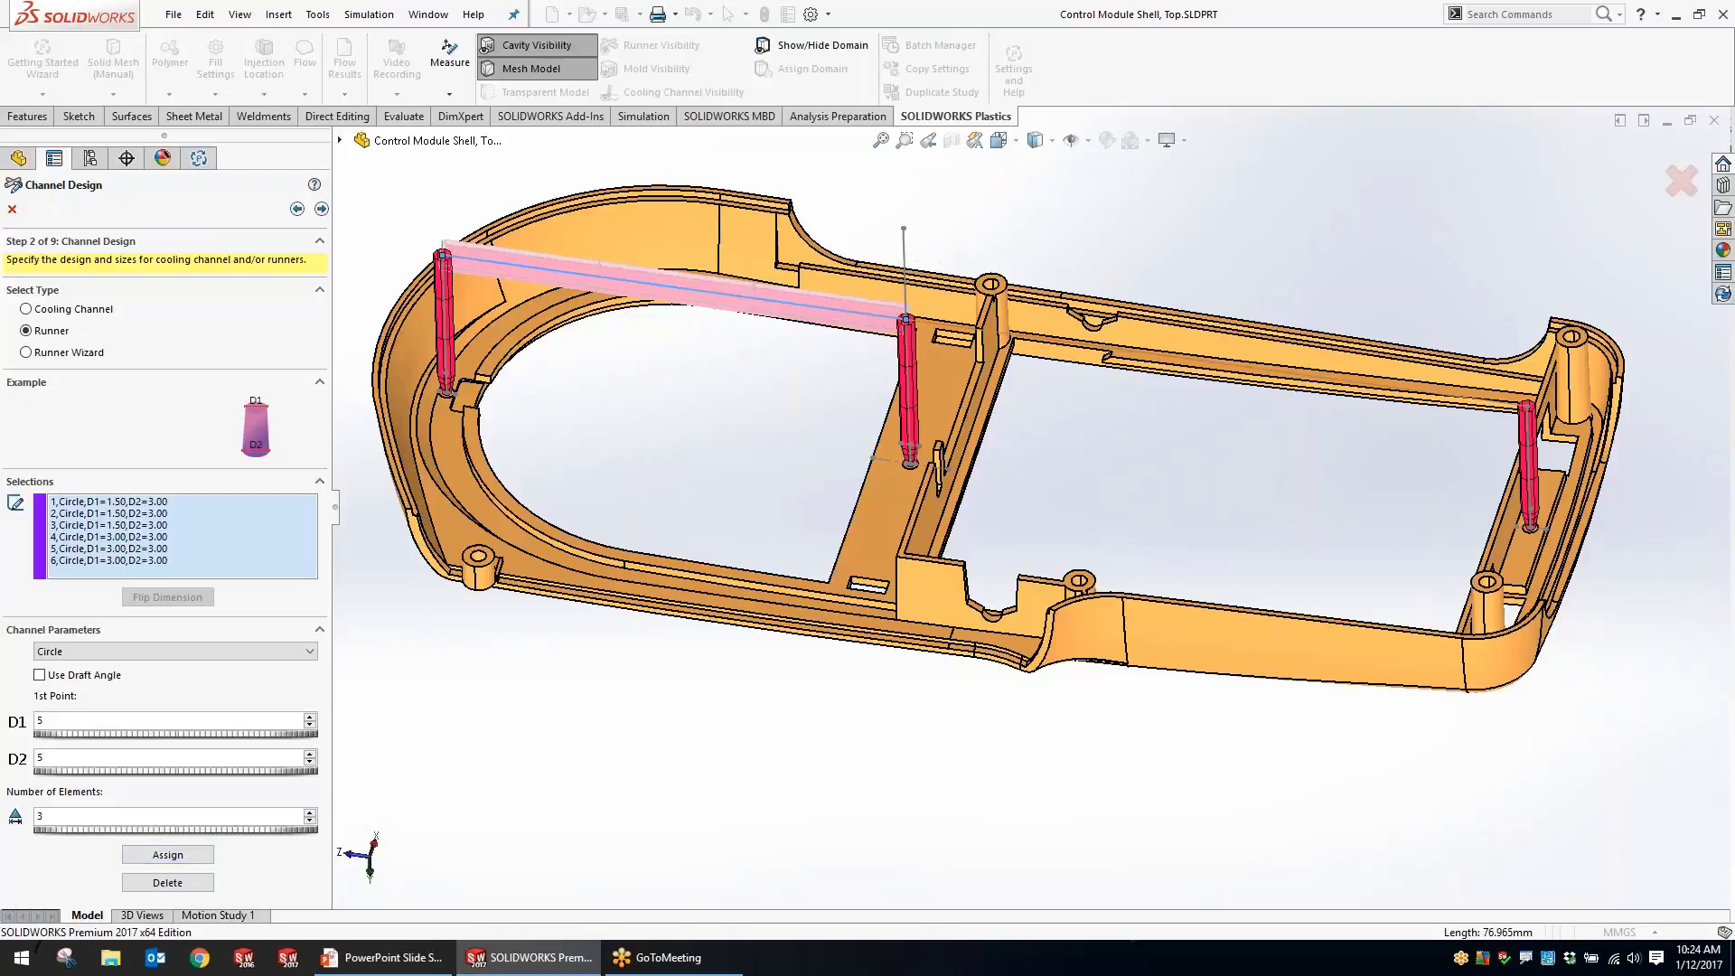
middle_drag(970, 364, 939, 316)
click(958, 269)
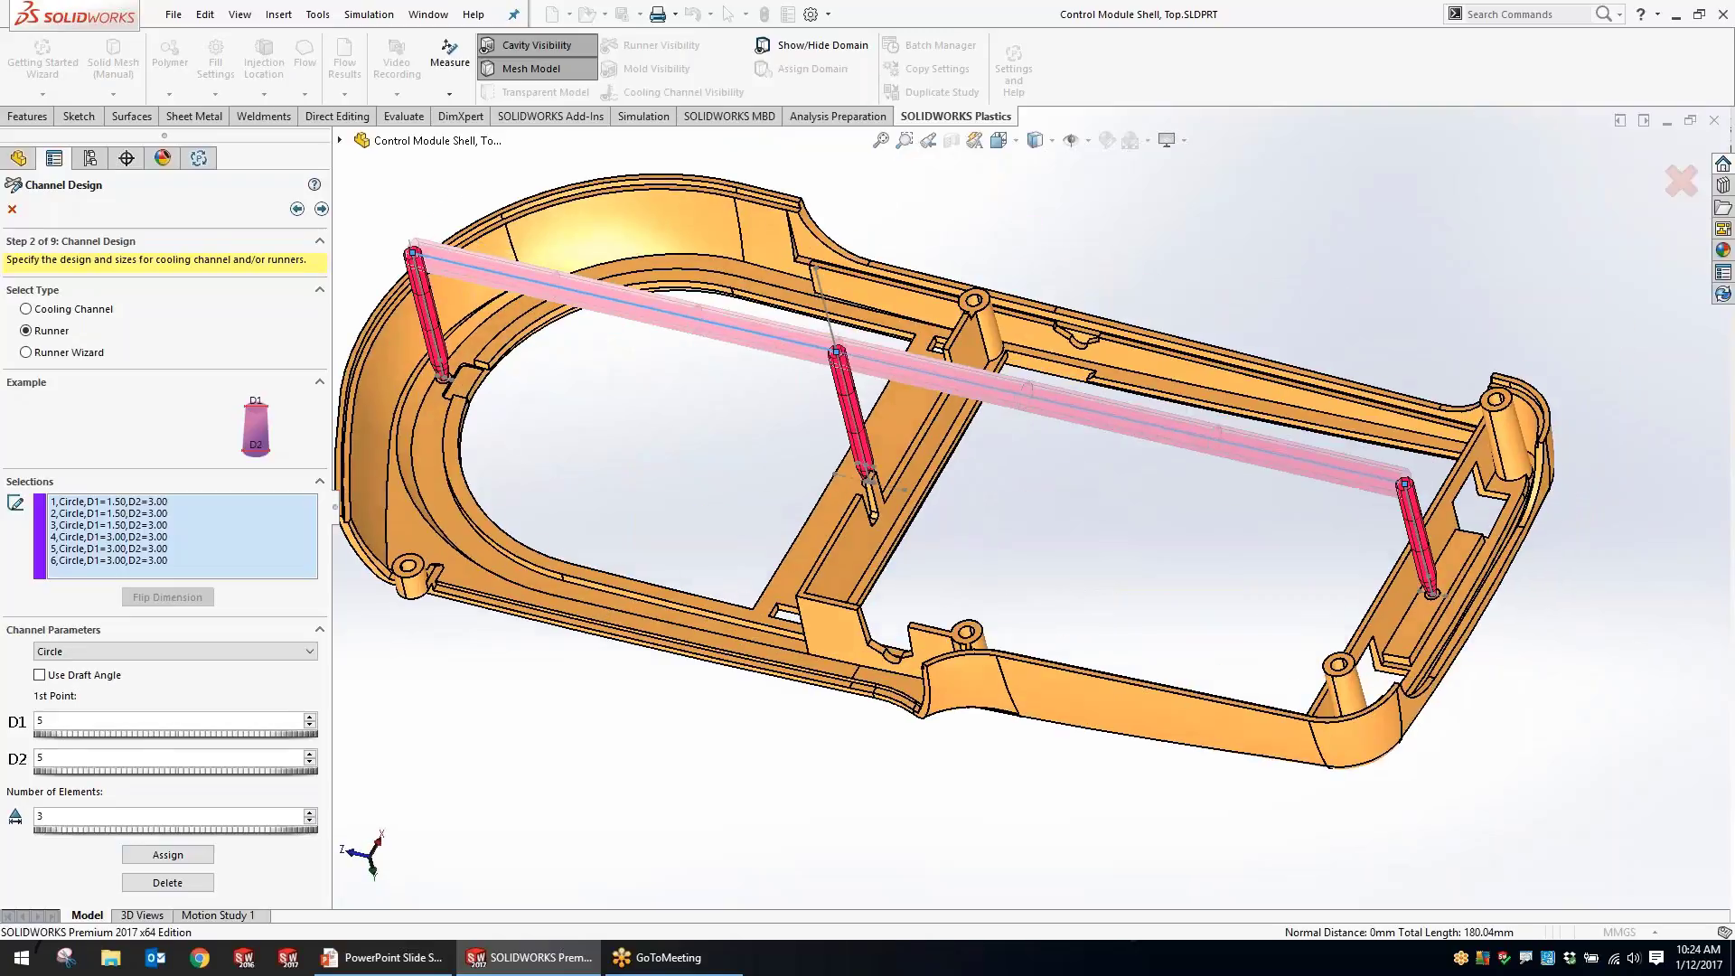
click(181, 855)
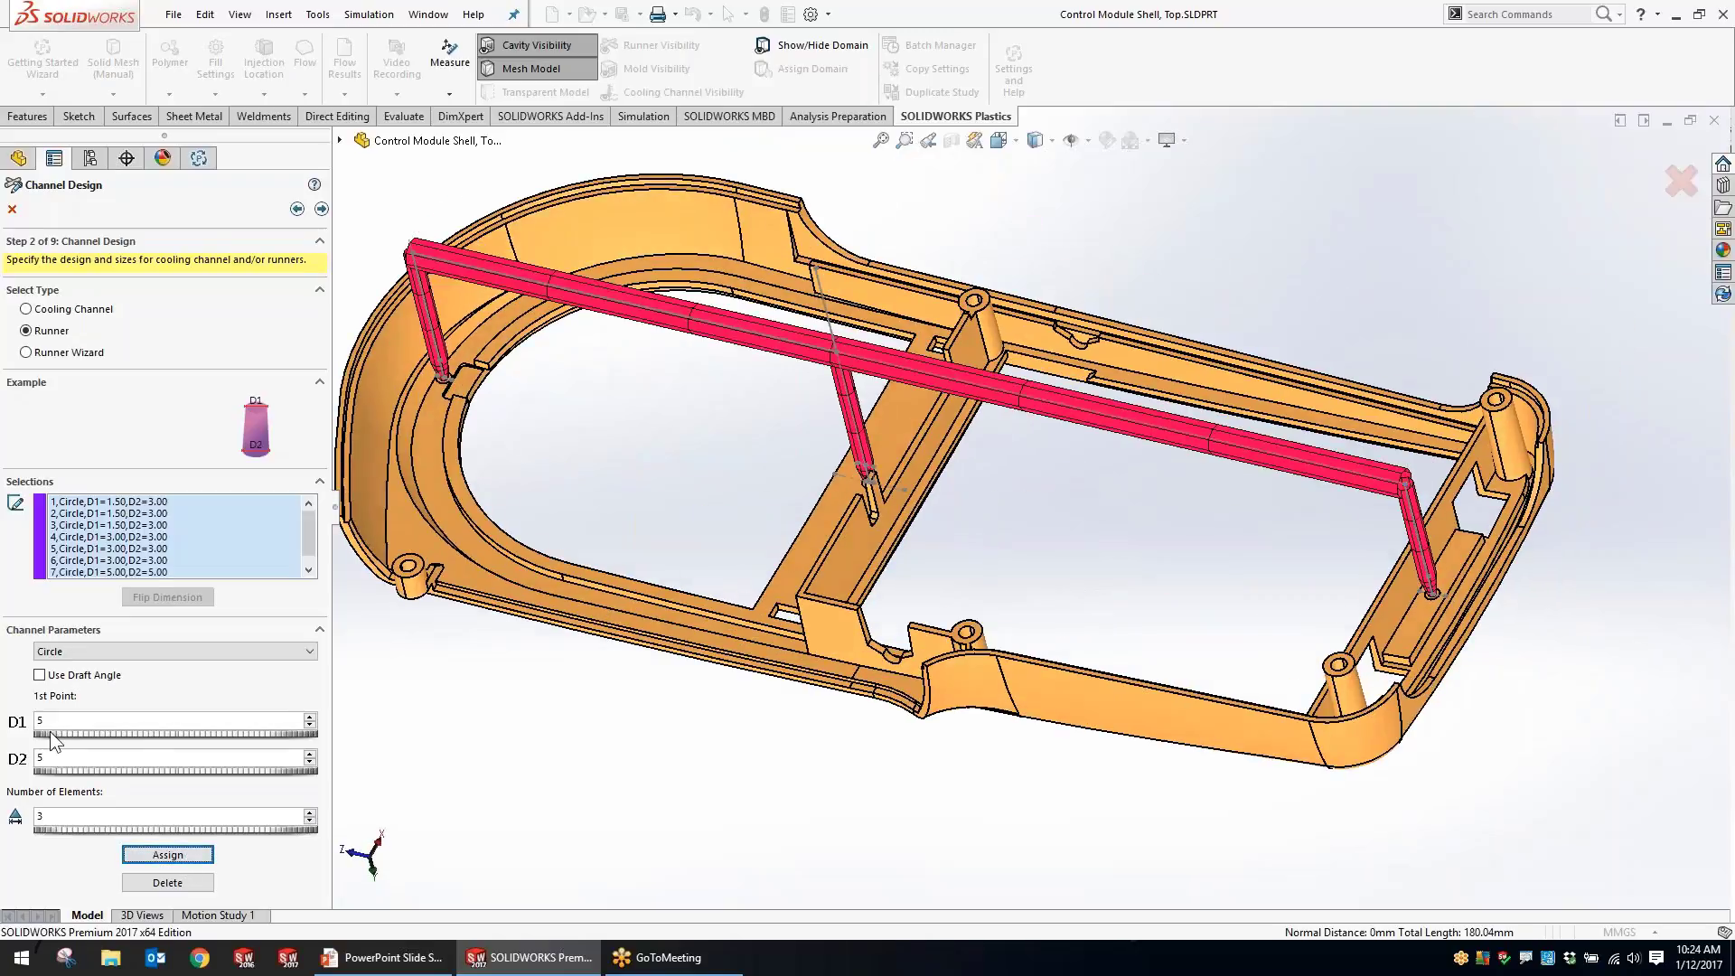
Assign a drafted sprue with a 7 mm first-point diameter and 3° draft to the upper centre line, and proceed to the Surface Mesh stage.
click(39, 675)
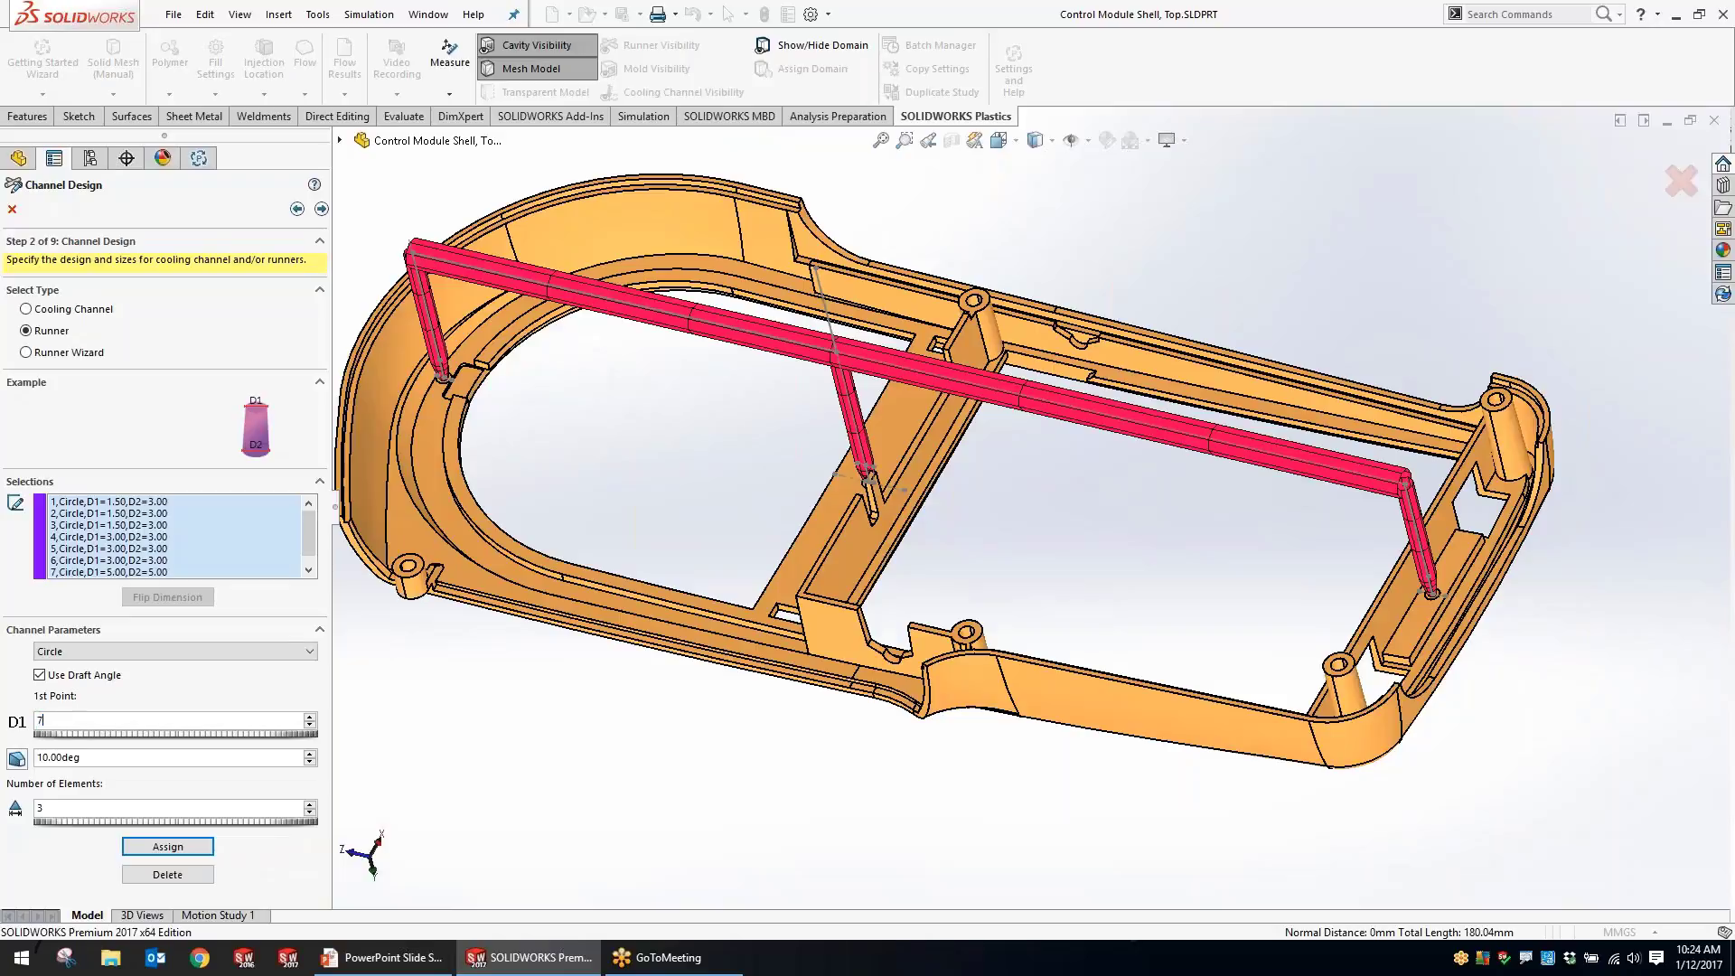
double_click(134, 756)
text(3)
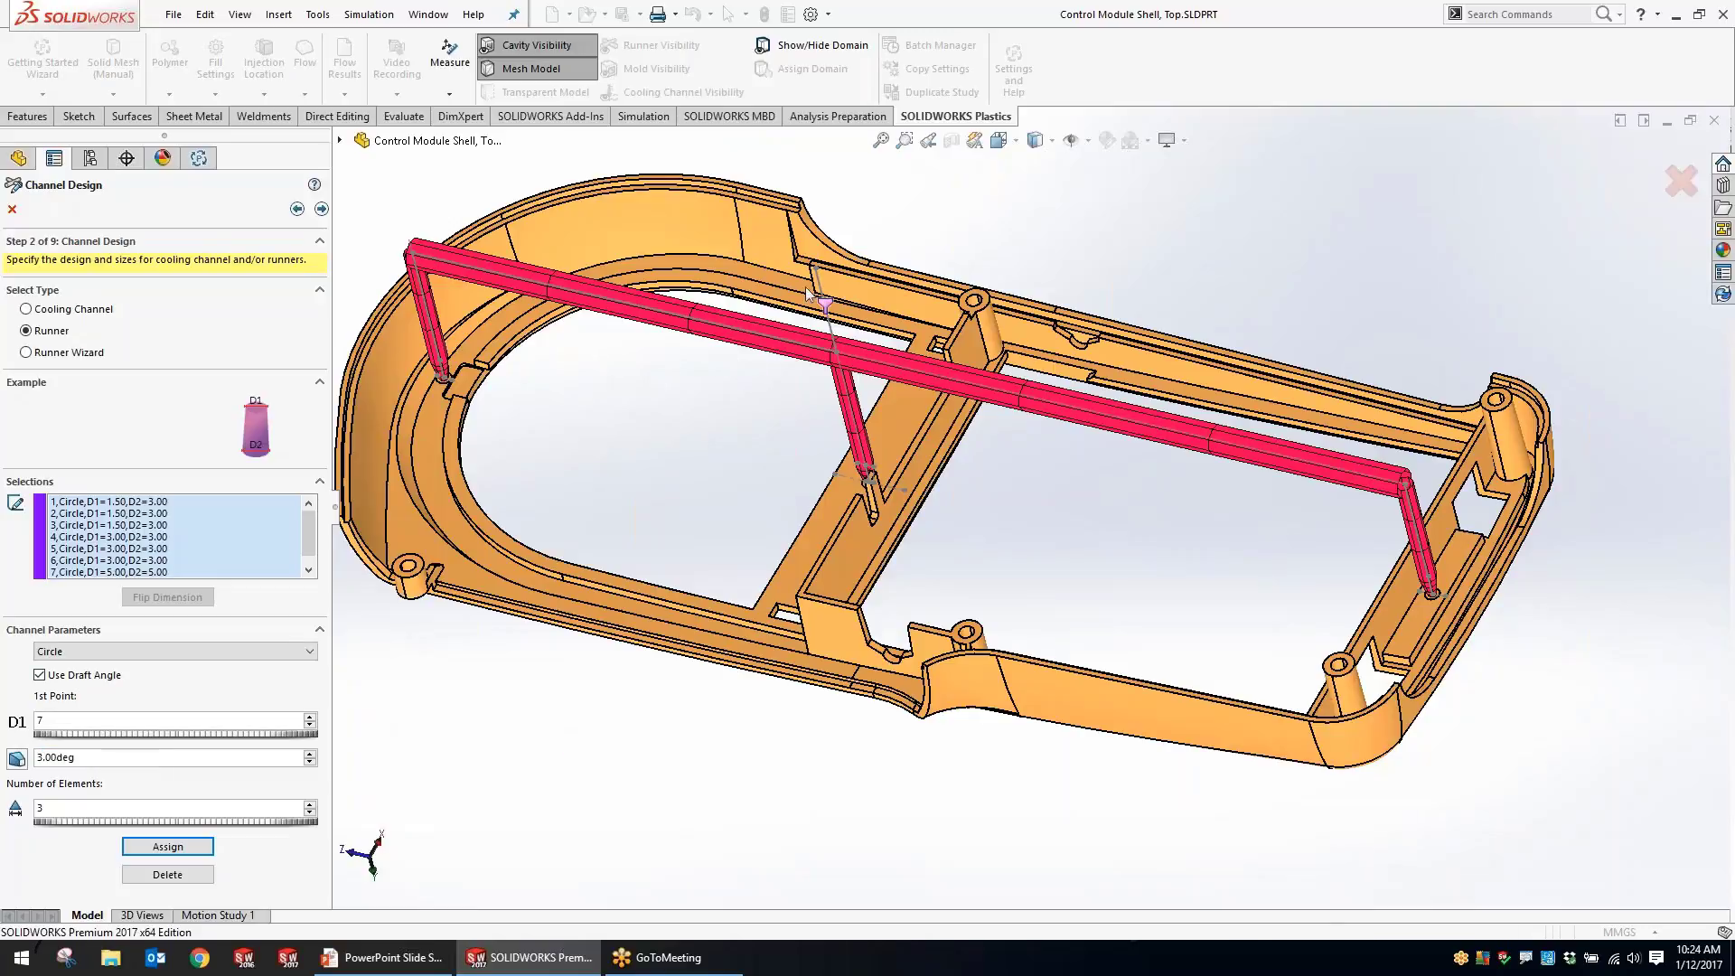
click(824, 305)
middle_drag(793, 453, 364, 301)
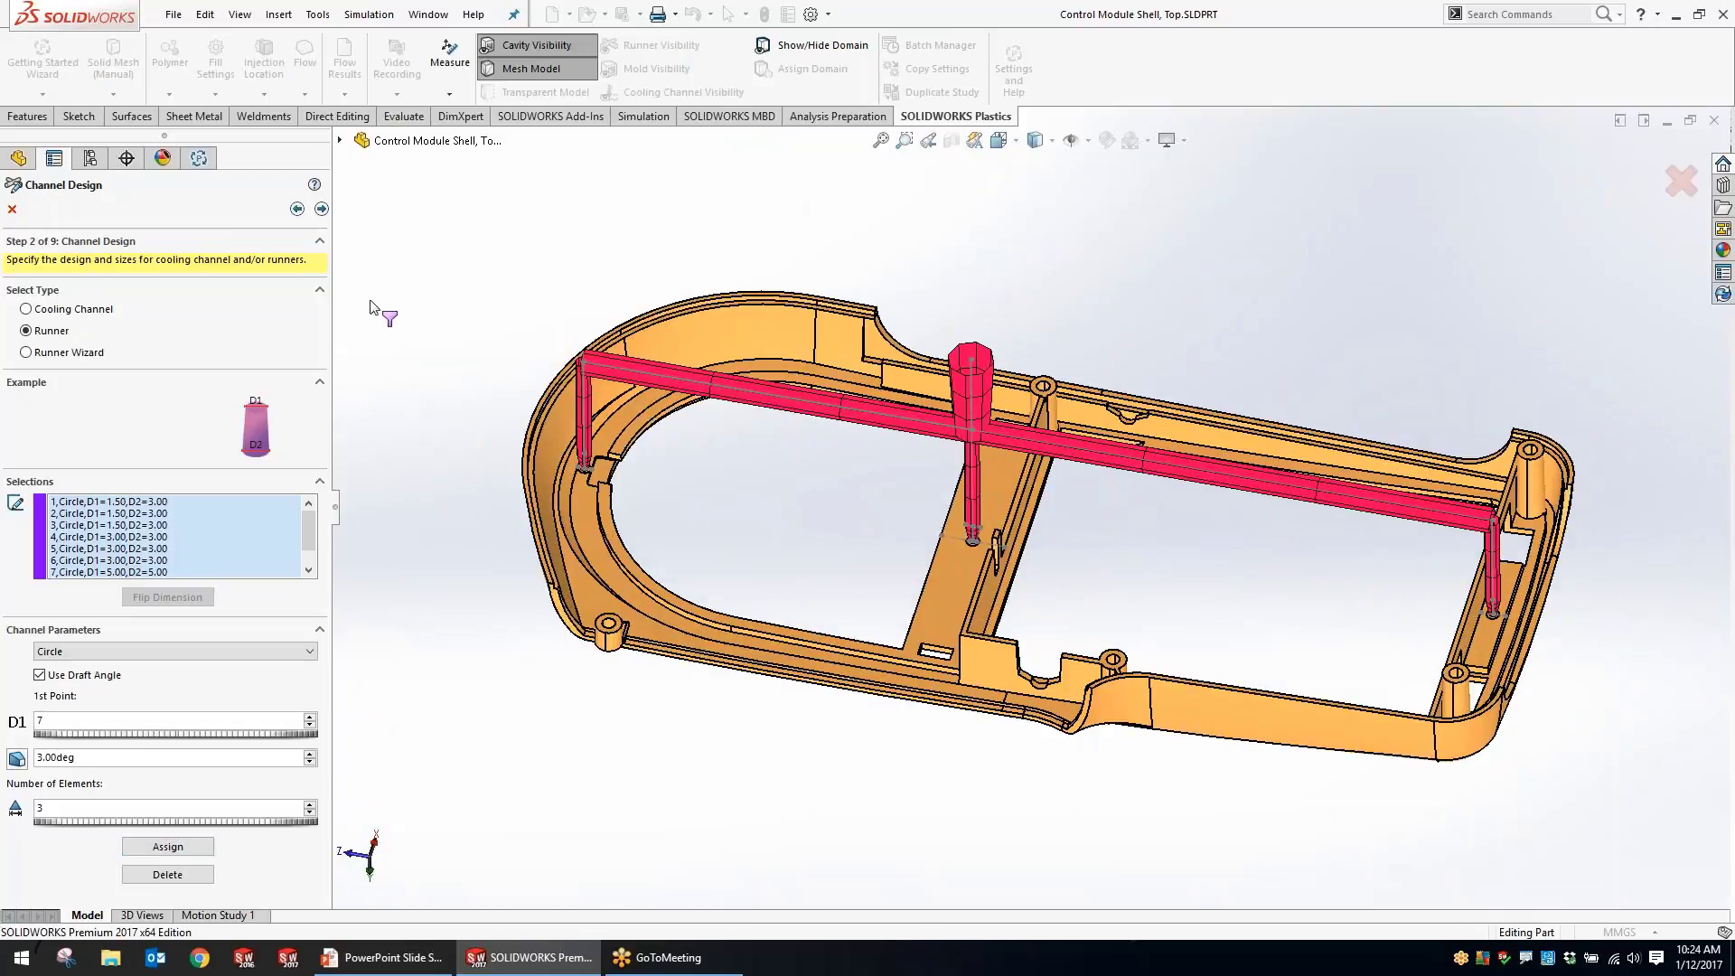
click(321, 209)
click(321, 209)
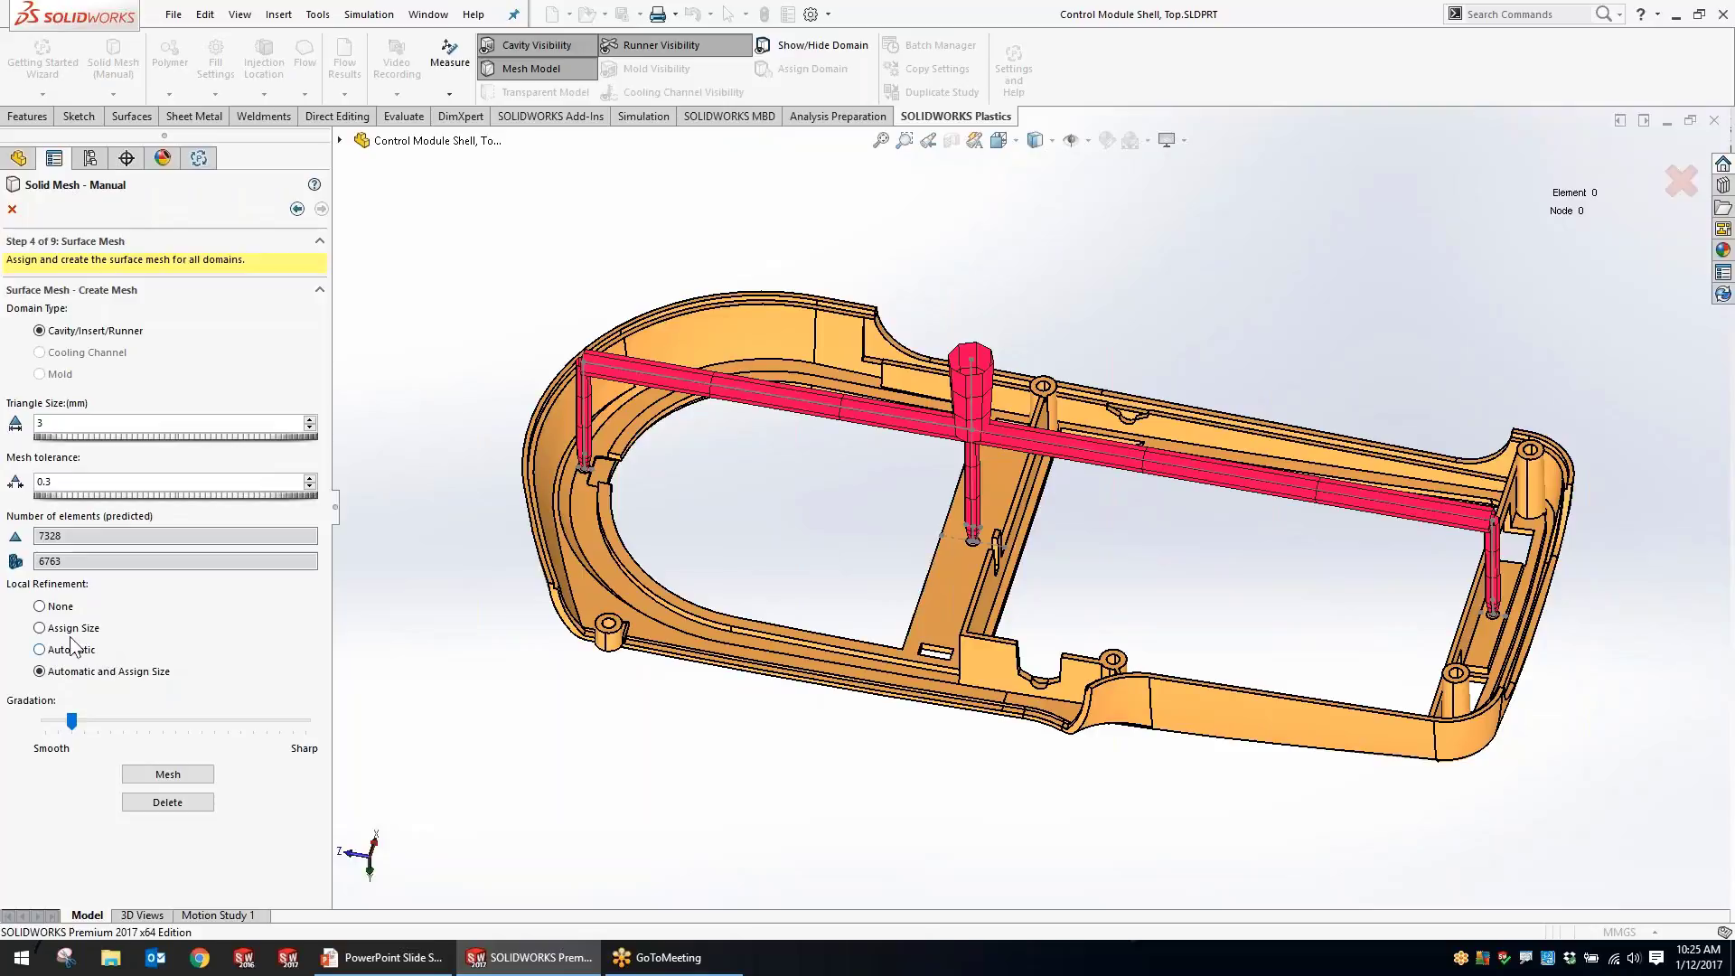
middle_drag(591, 741, 434, 712)
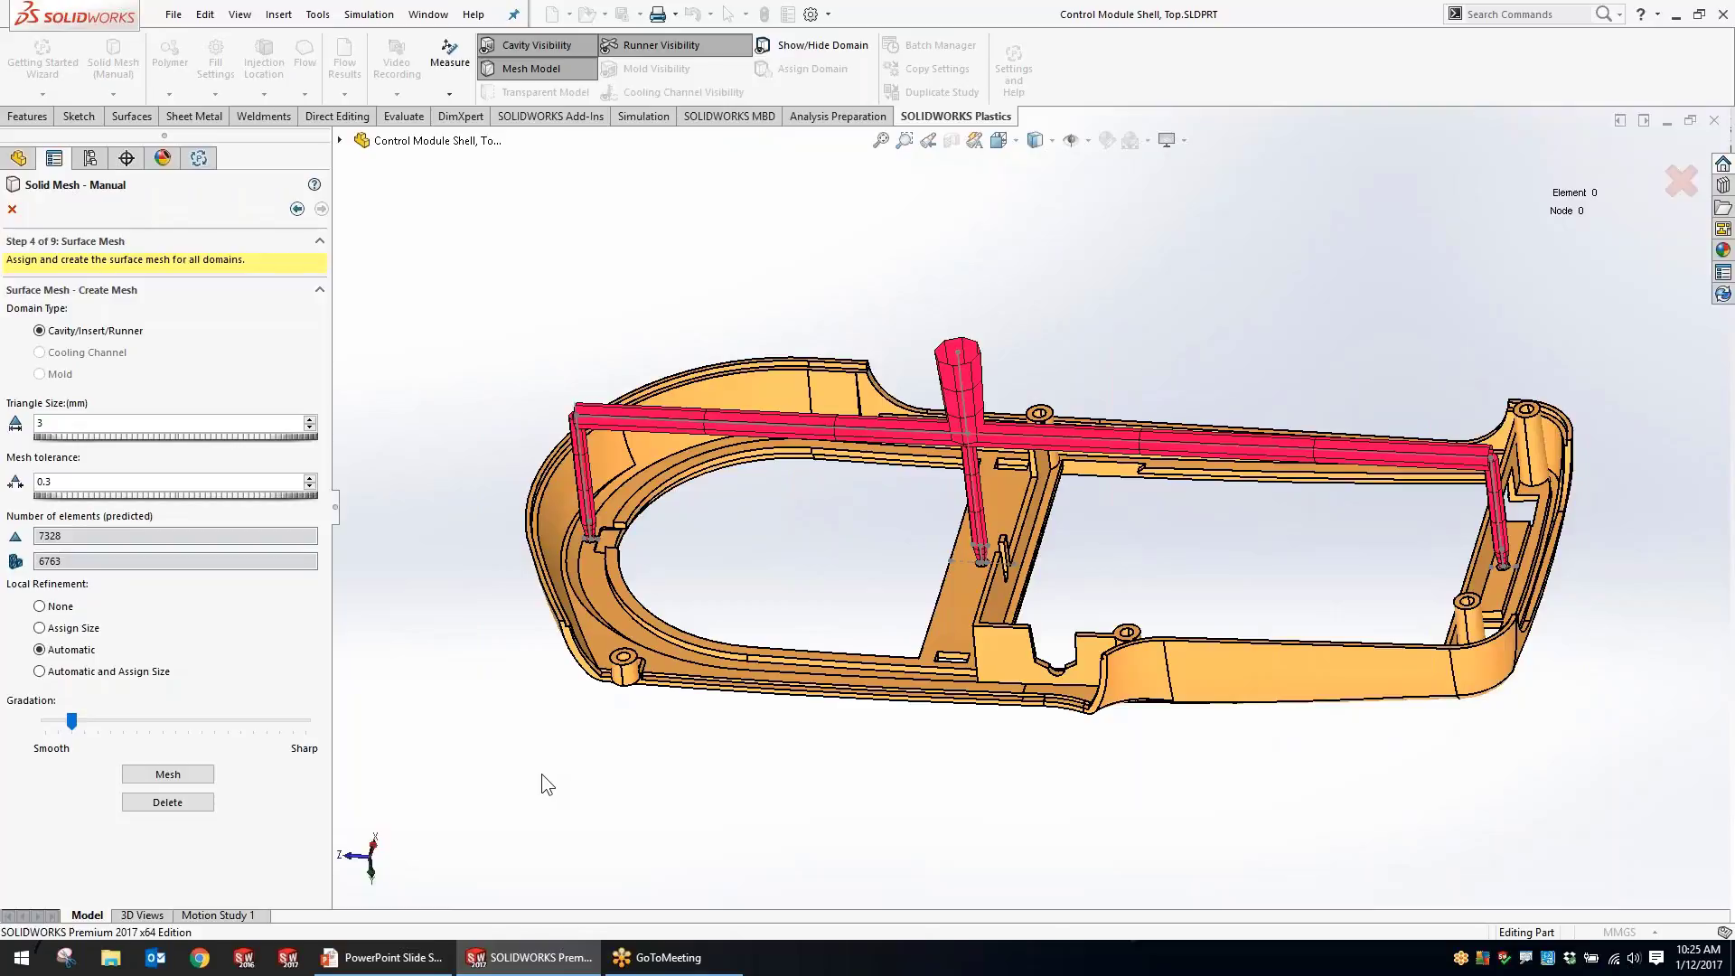
click(59, 631)
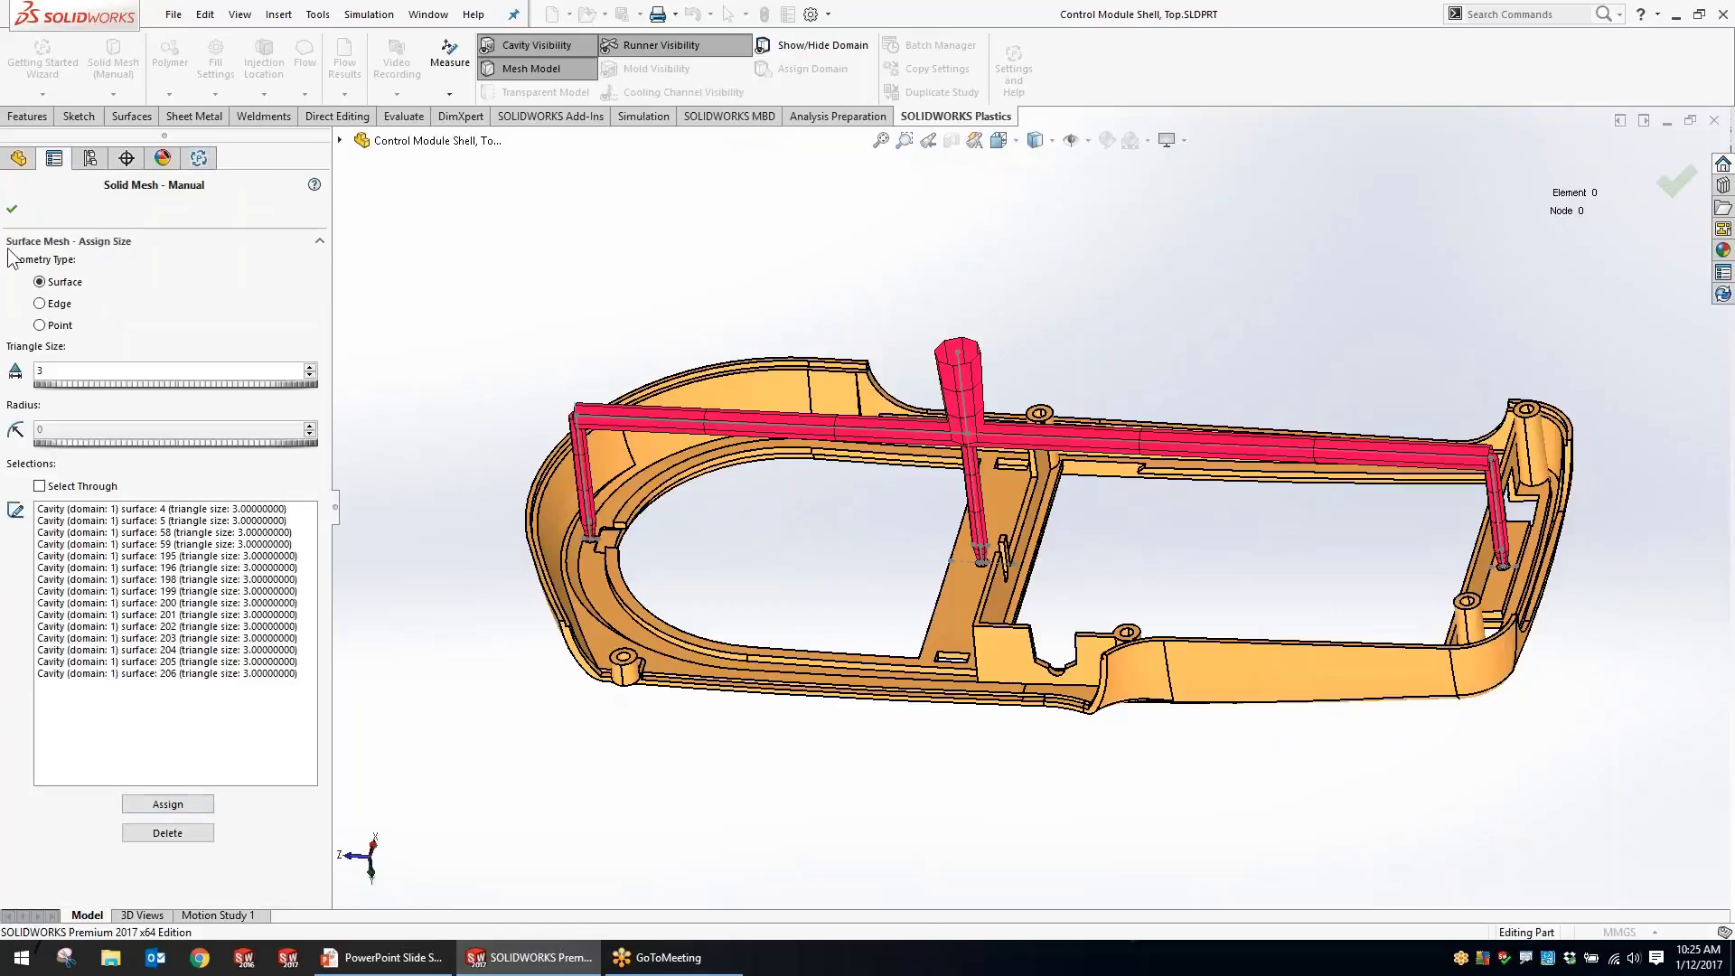
click(18, 211)
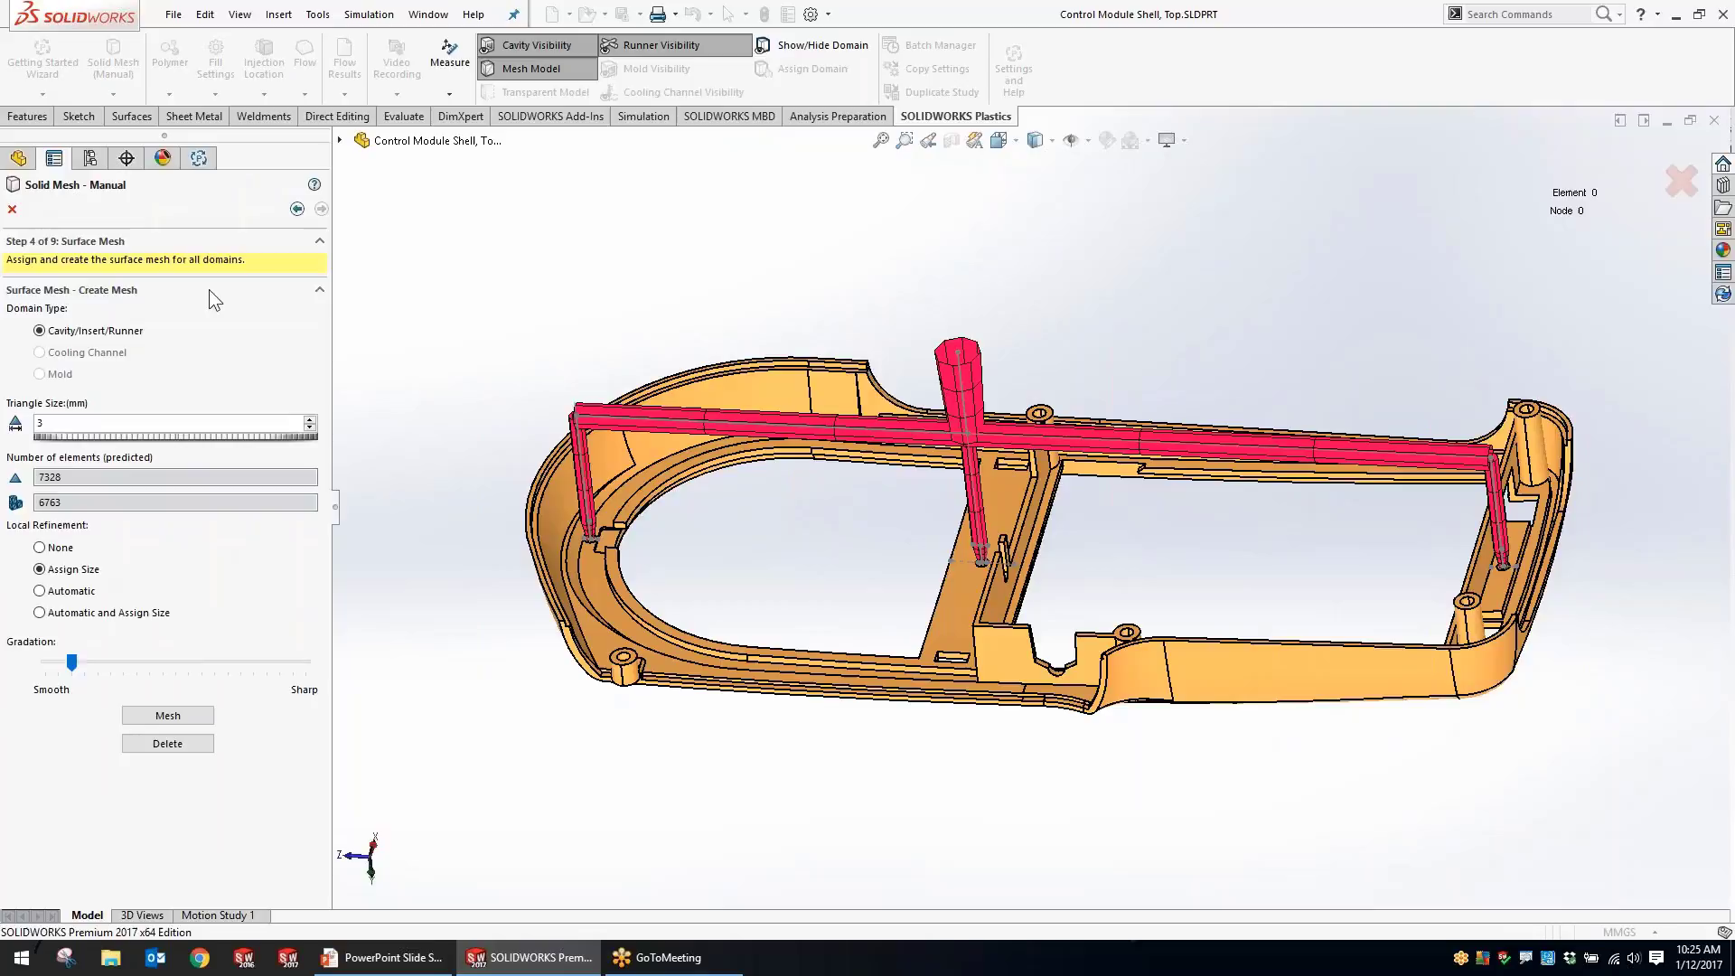
Set the local refinement to Automatic and Assign Size, and delete all existing surface size assignments.
click(56, 612)
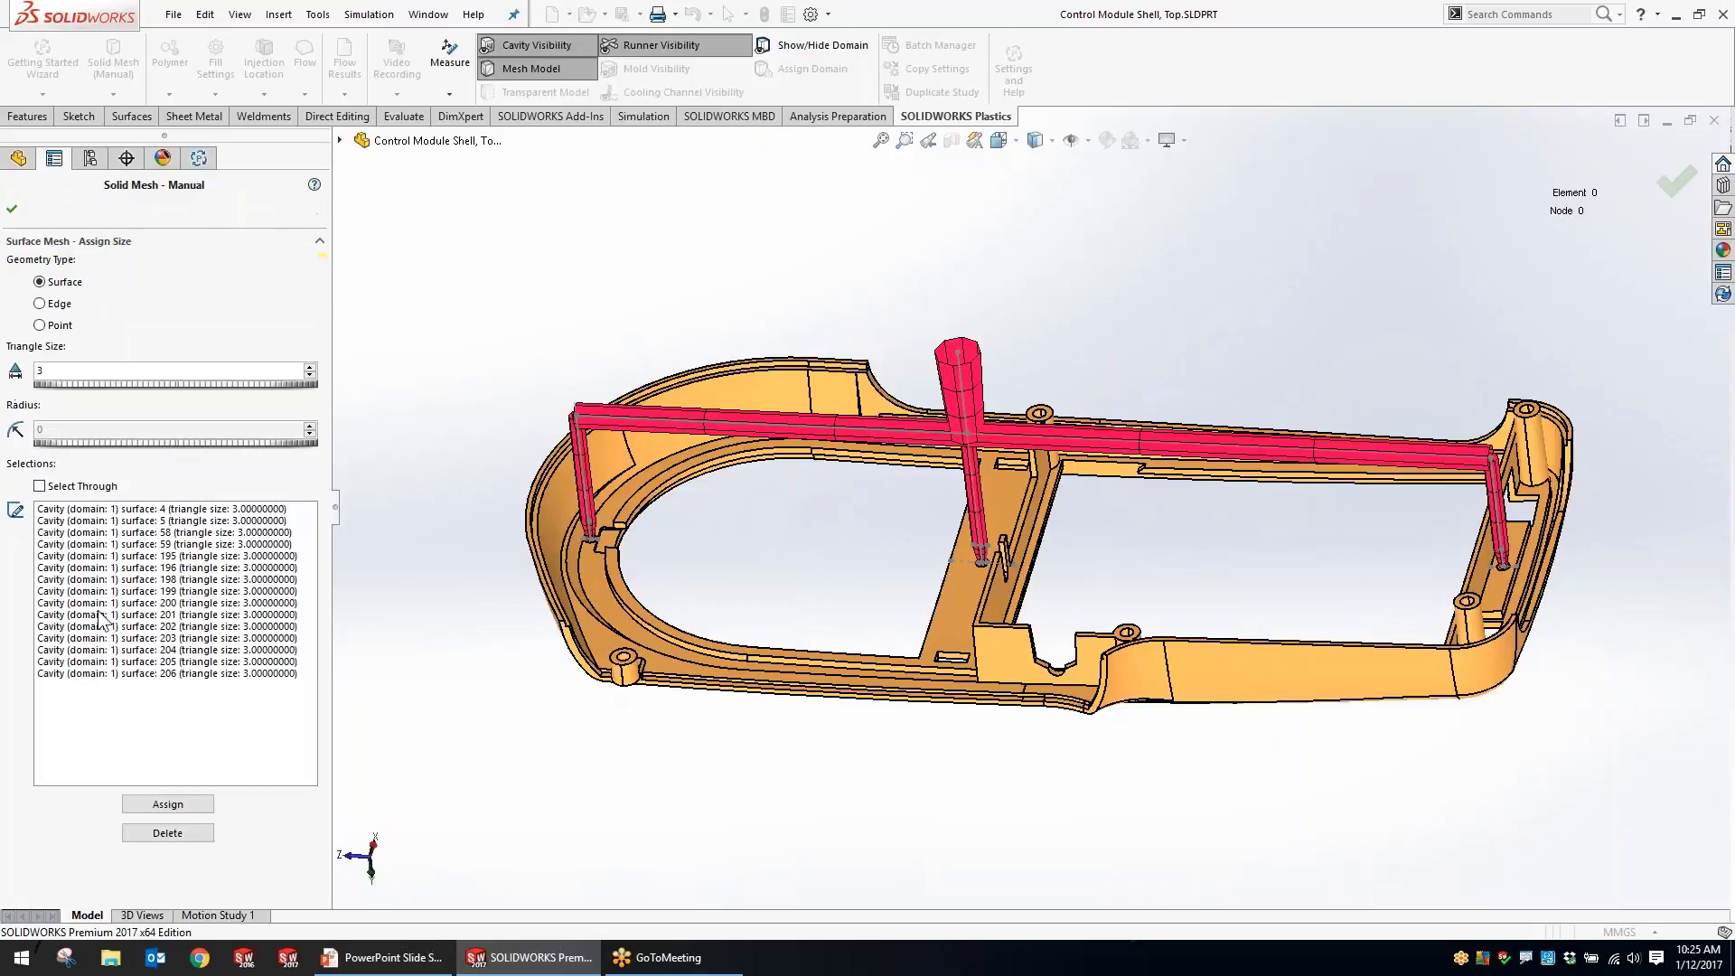
middle_drag(657, 746, 714, 745)
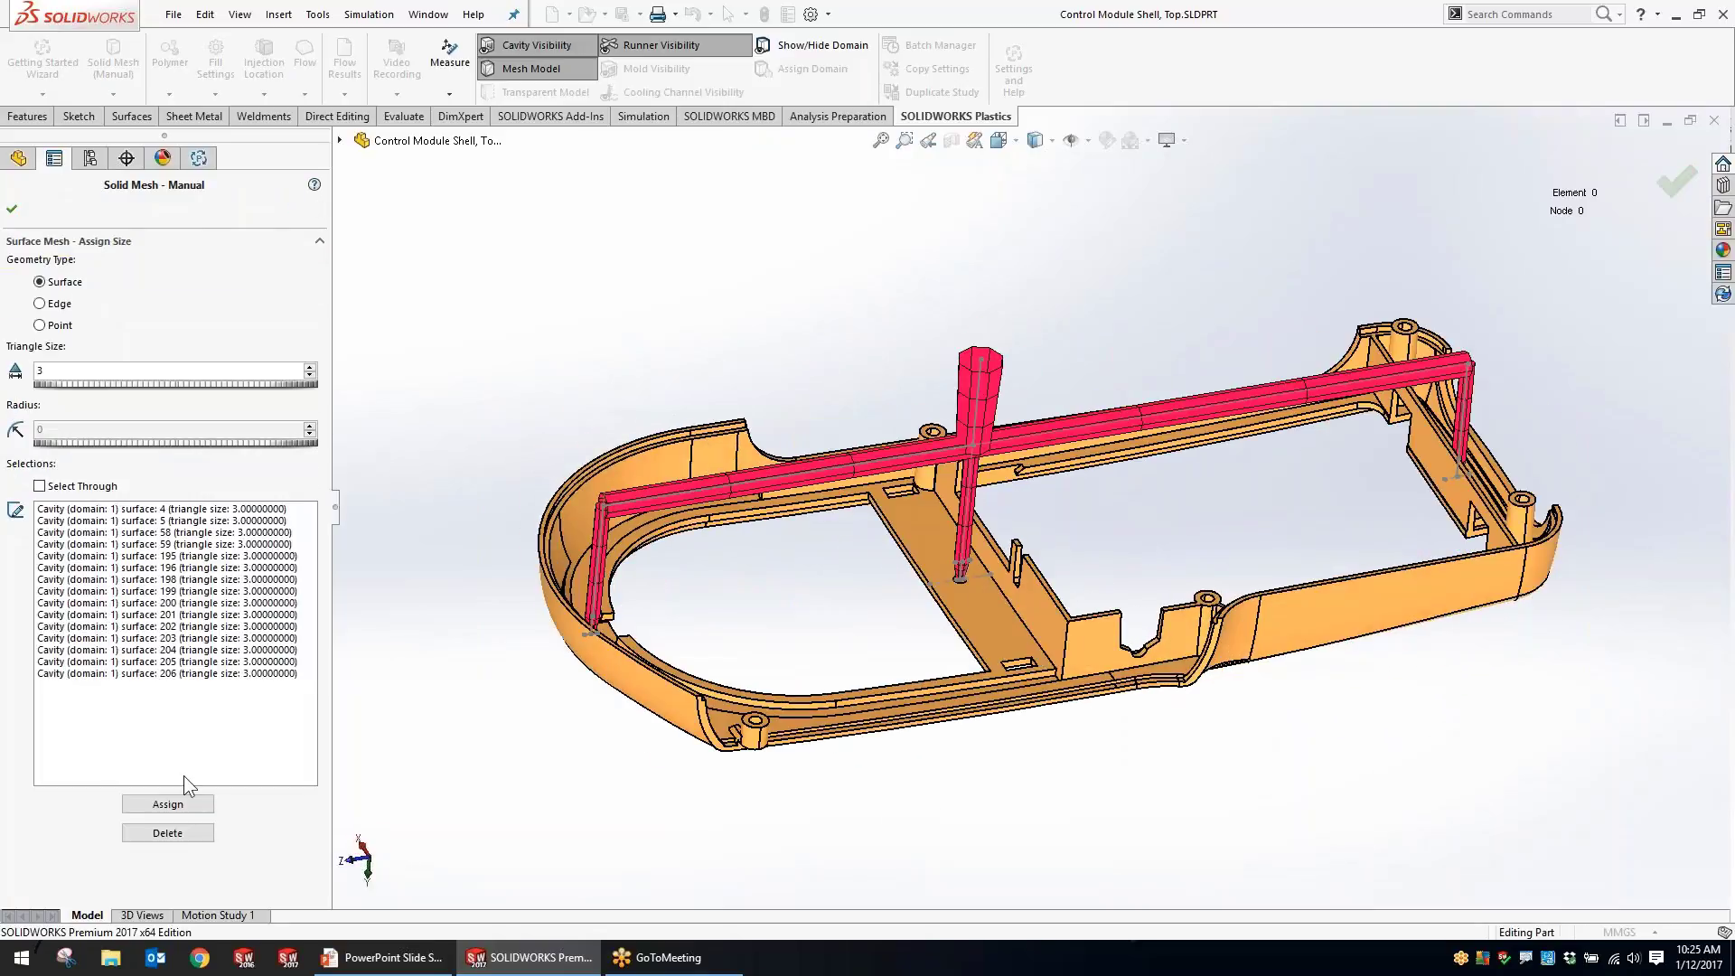
click(138, 674)
shift+click(132, 510)
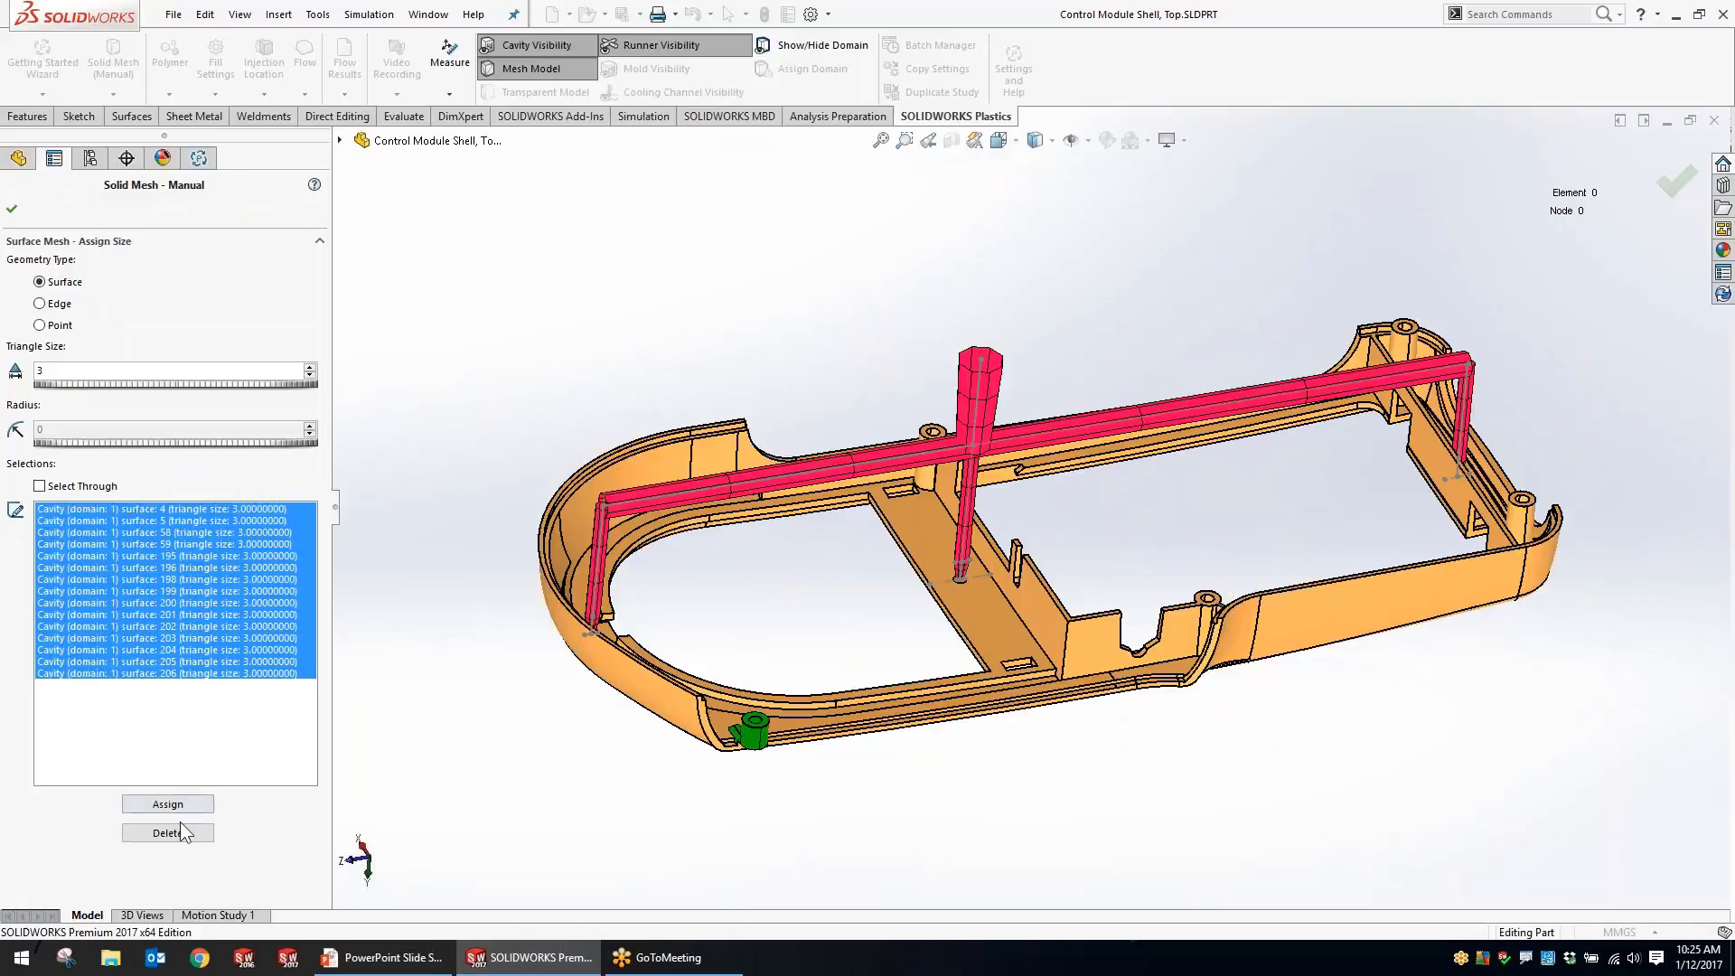
click(171, 832)
Assign a triangle size of 3 mm to the surfaces of the corner screw boss and its attached ribs at the rounded end.
middle_drag(617, 741, 888, 795)
scroll(888, 795, down, 5)
scroll(888, 795, down, 5)
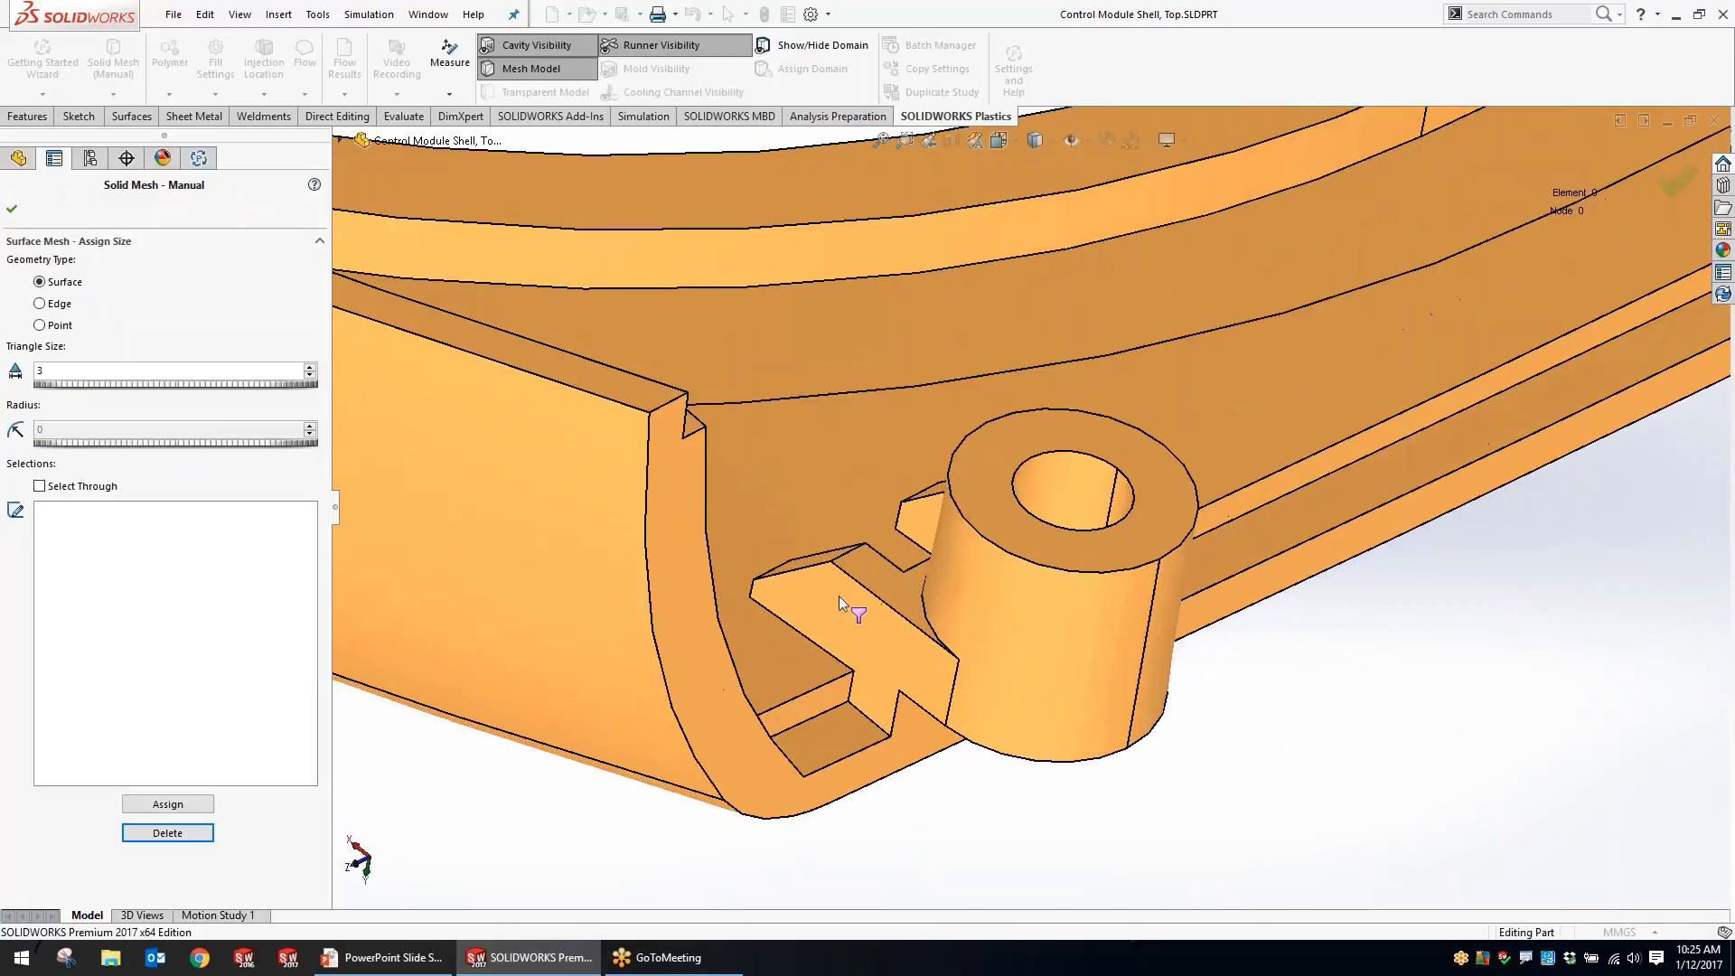
click(864, 618)
click(811, 558)
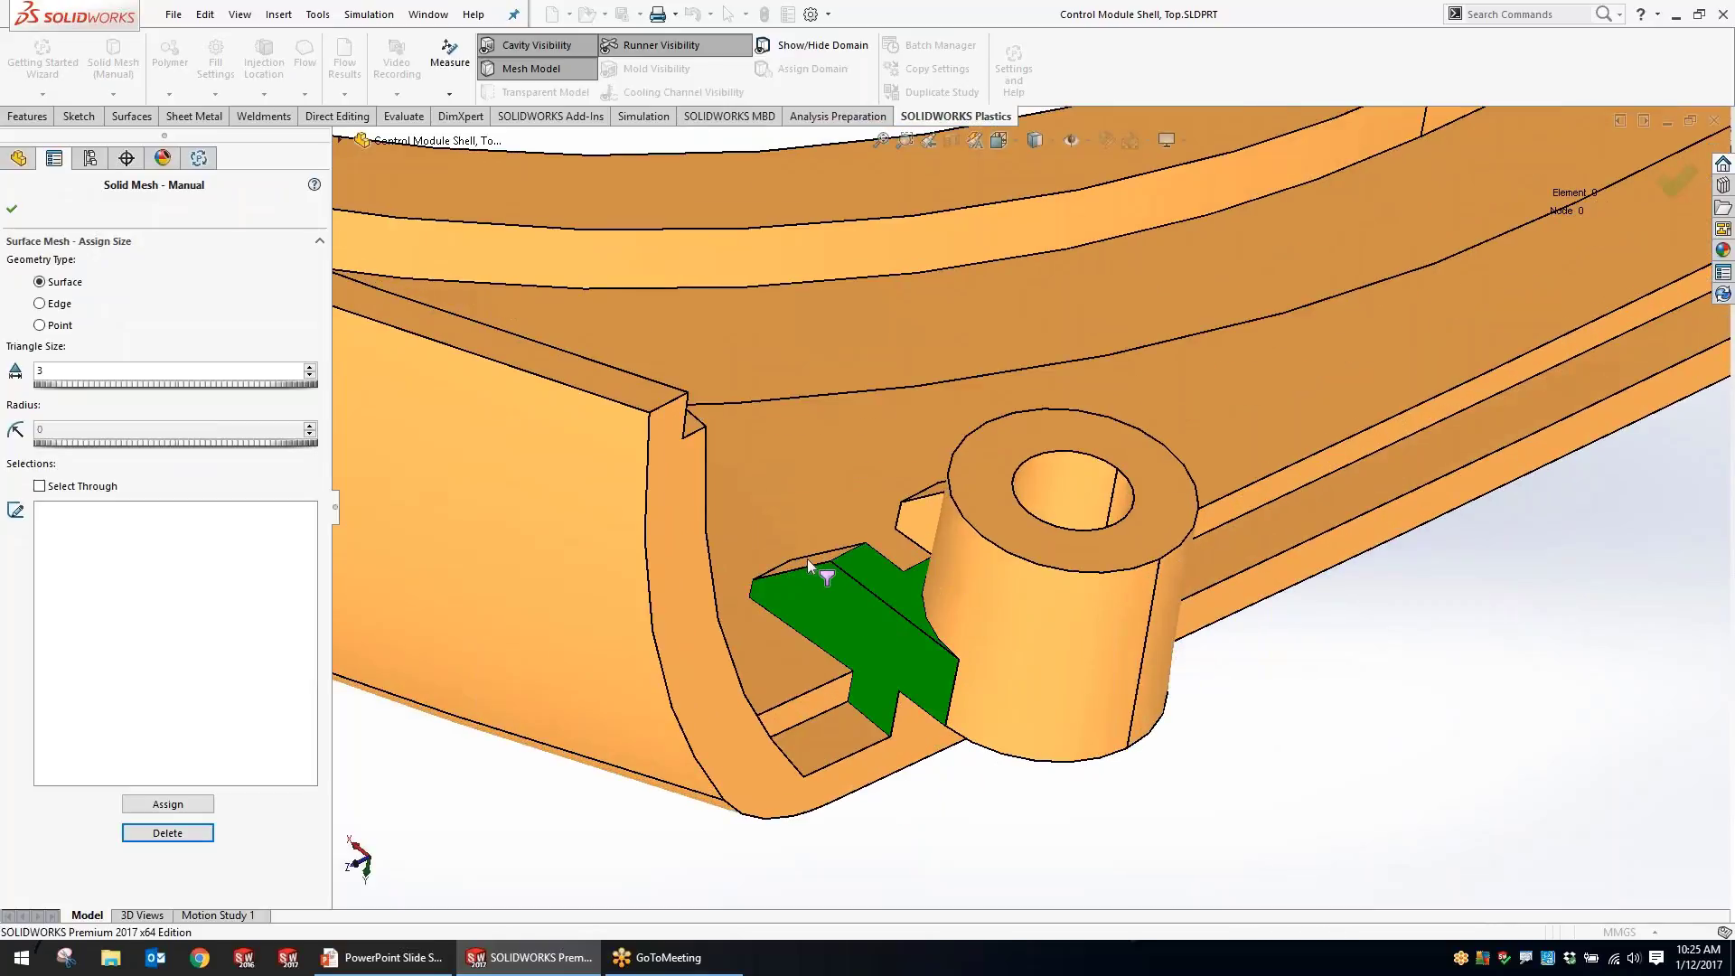
click(1039, 574)
click(1021, 524)
click(1125, 497)
click(1160, 583)
middle_drag(970, 492, 957, 791)
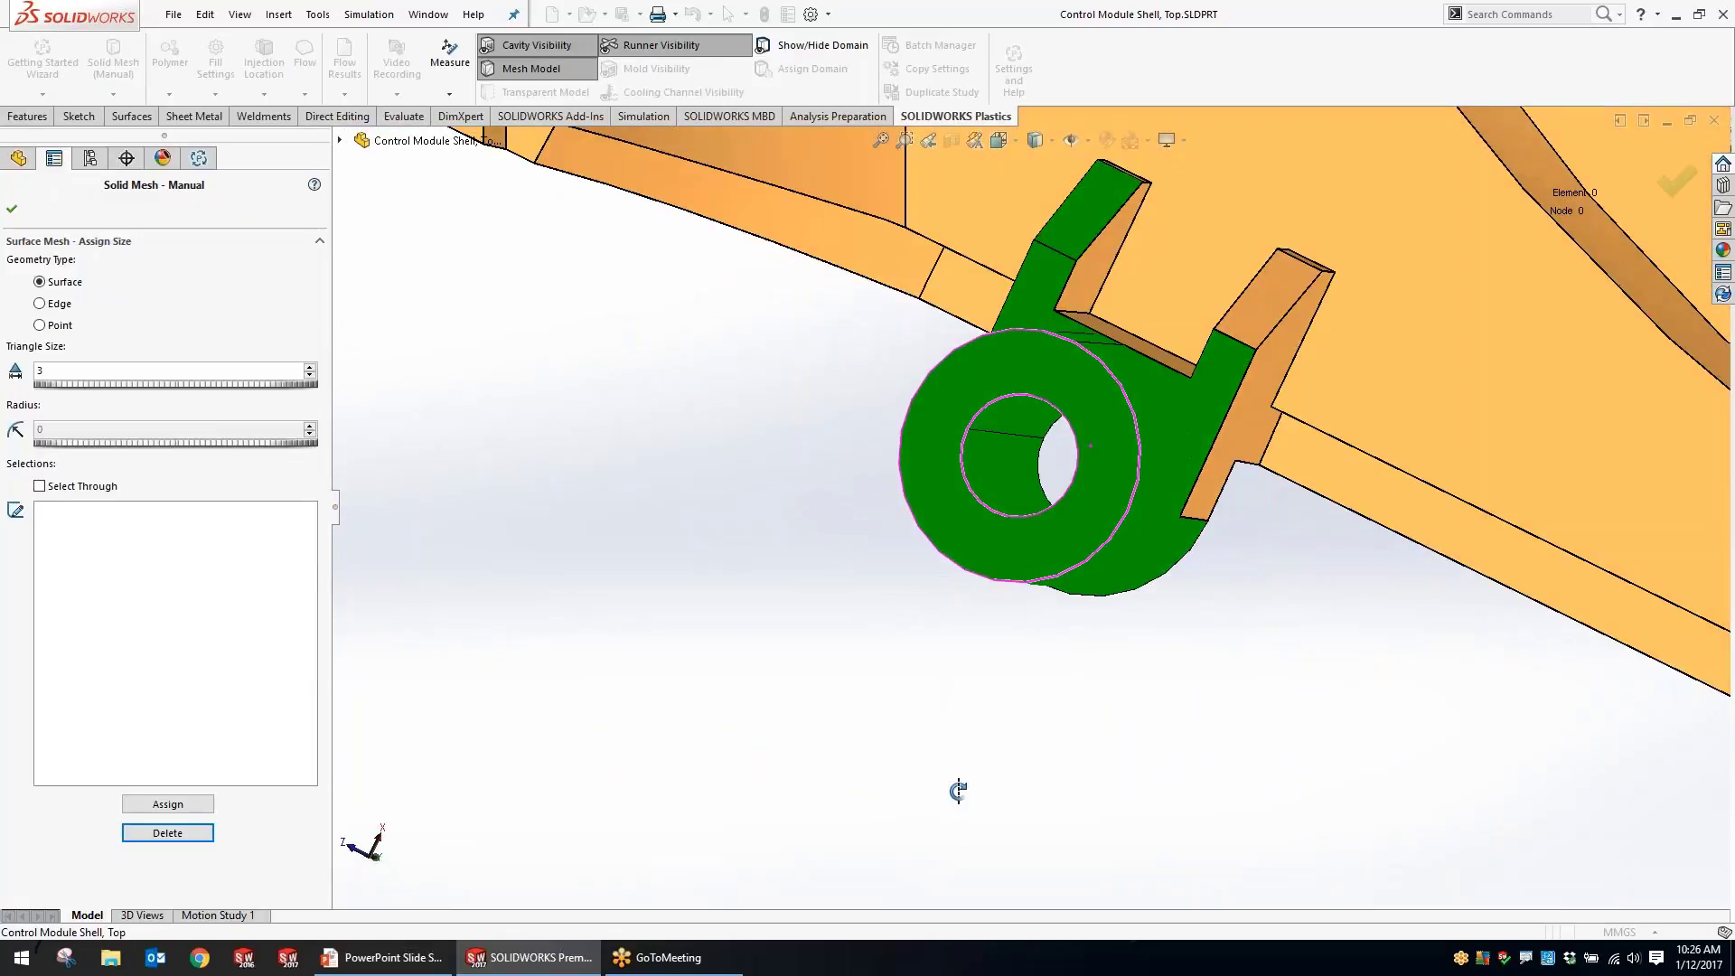
click(1261, 366)
click(1084, 294)
middle_drag(1098, 320, 1238, 238)
scroll(1374, 386, up, 10)
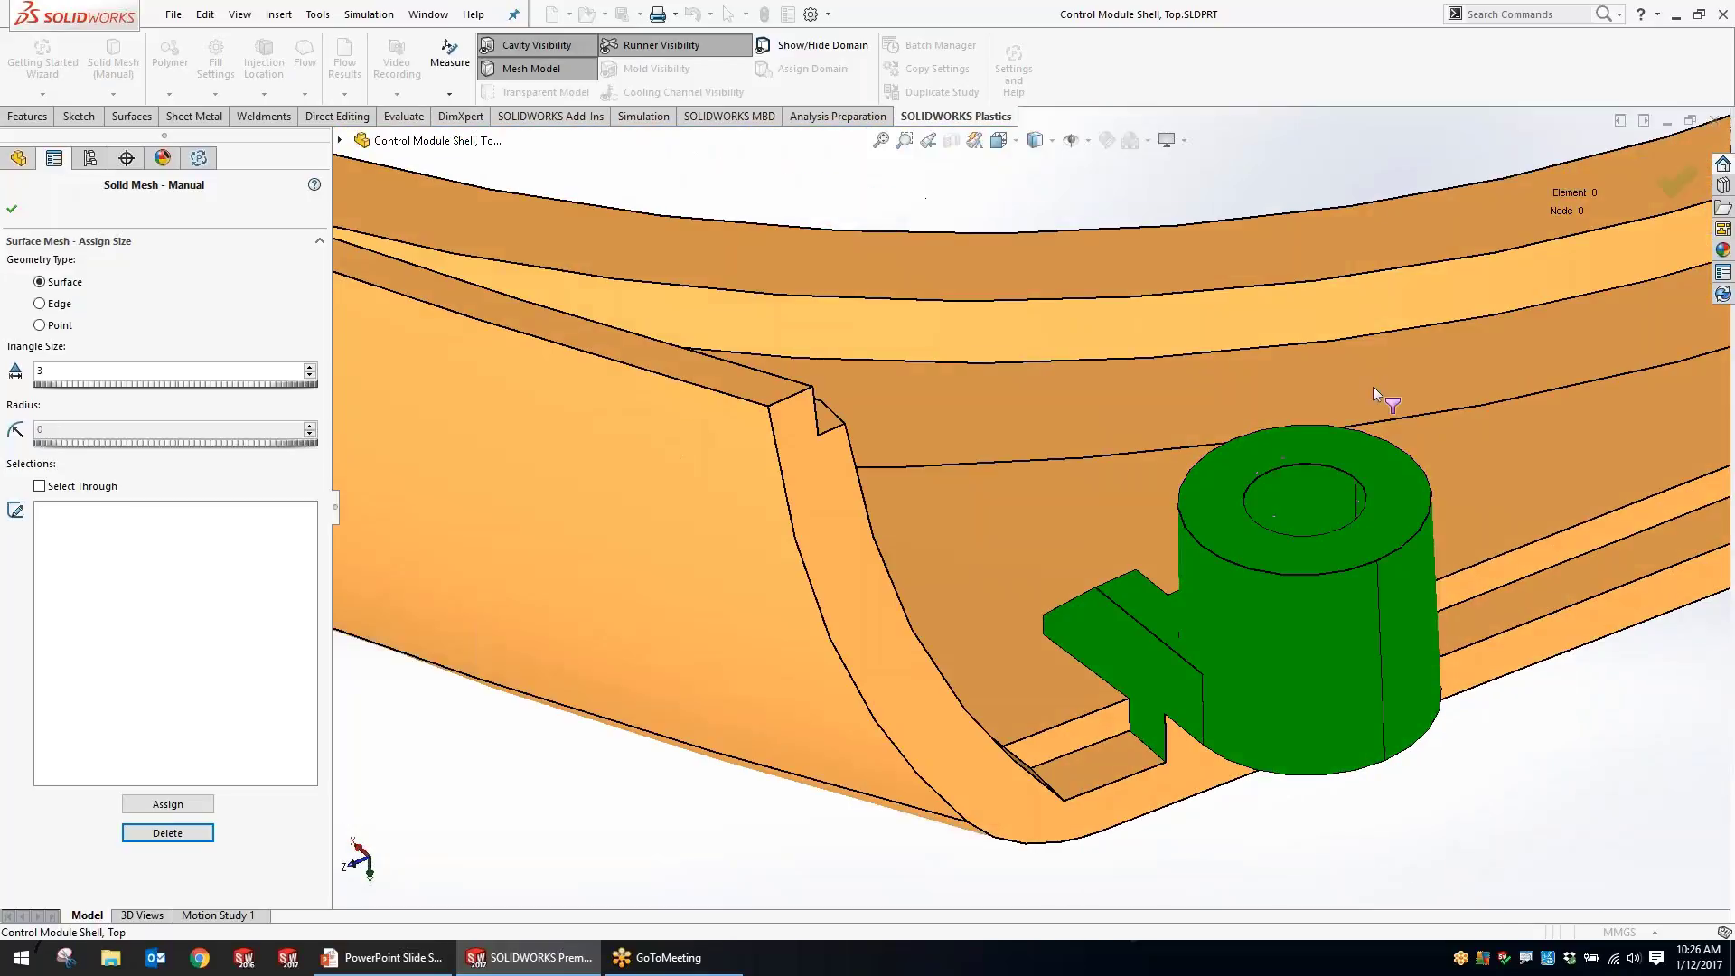
scroll(1143, 400, down, 3)
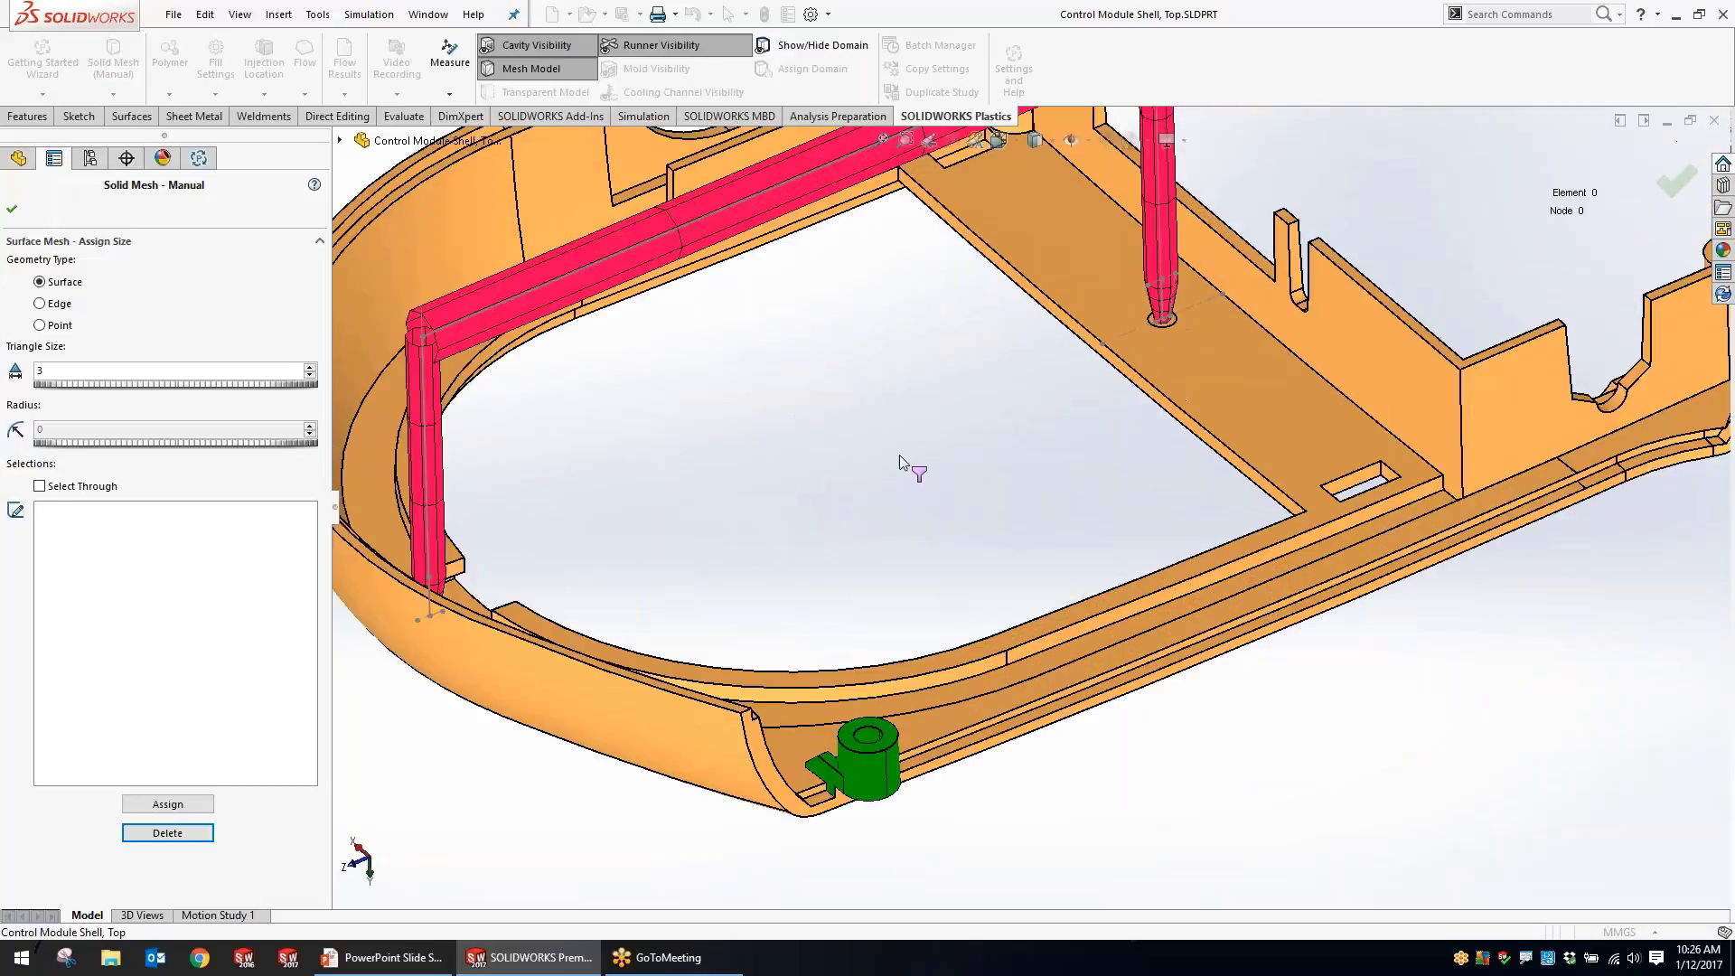
click(144, 804)
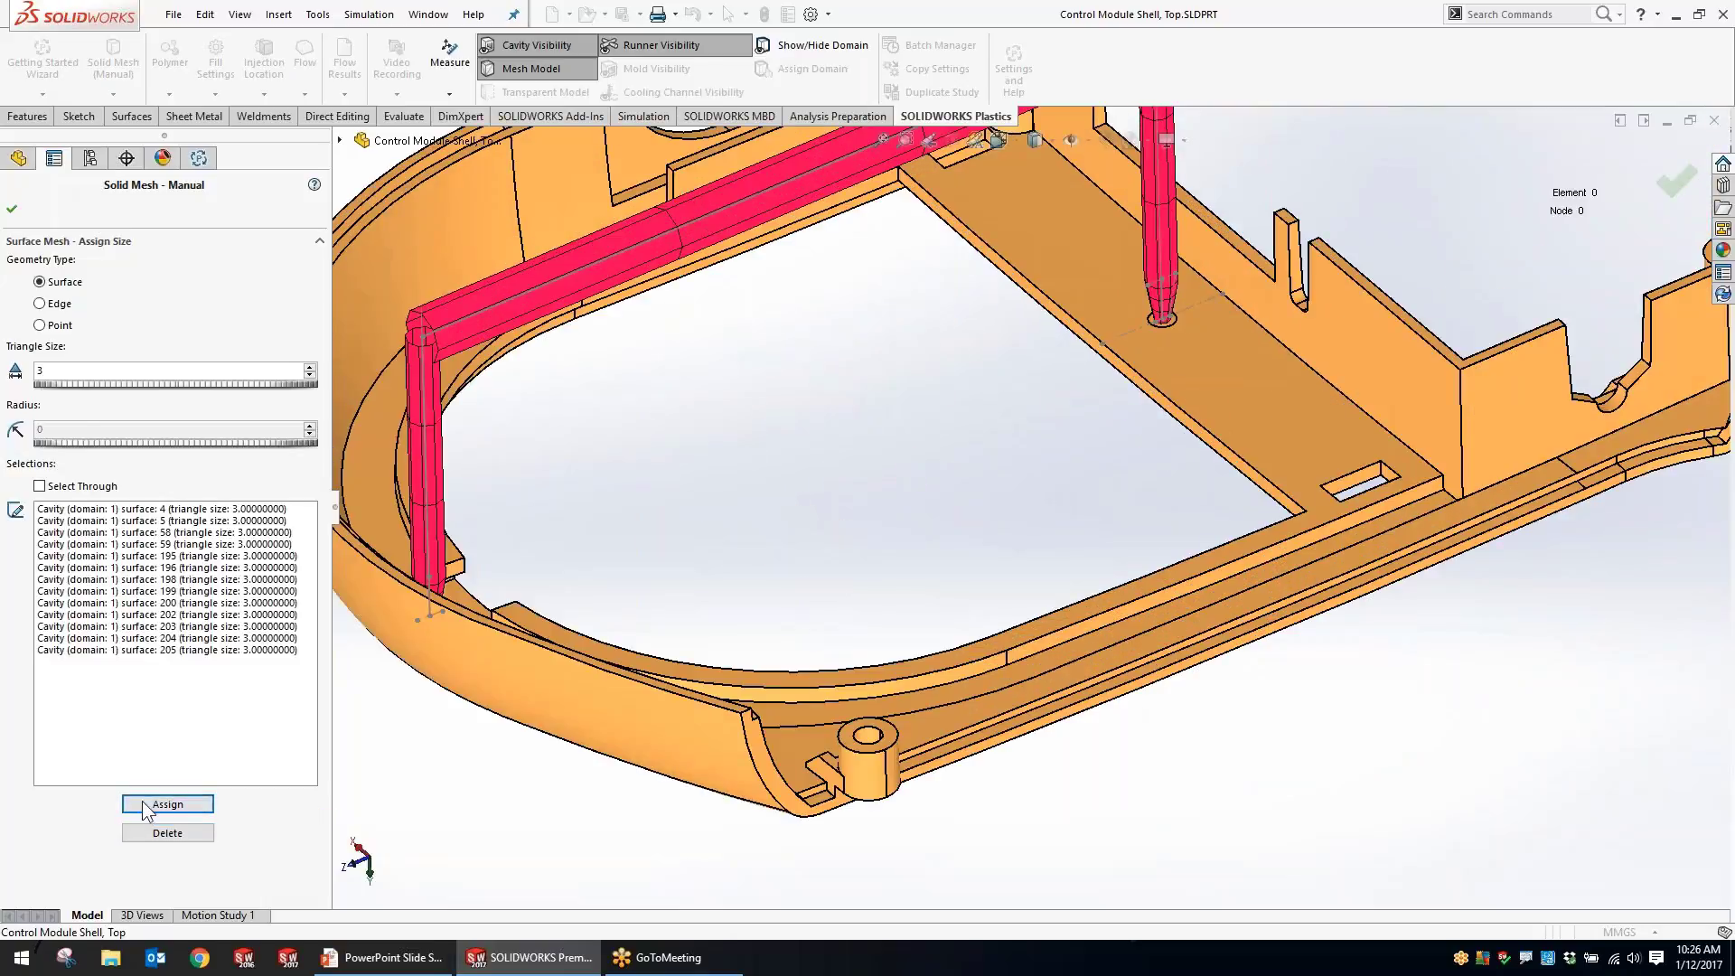
Generate the cavity and runner surface mesh with the local refinement, and check the elements around the corner screw boss.
click(168, 774)
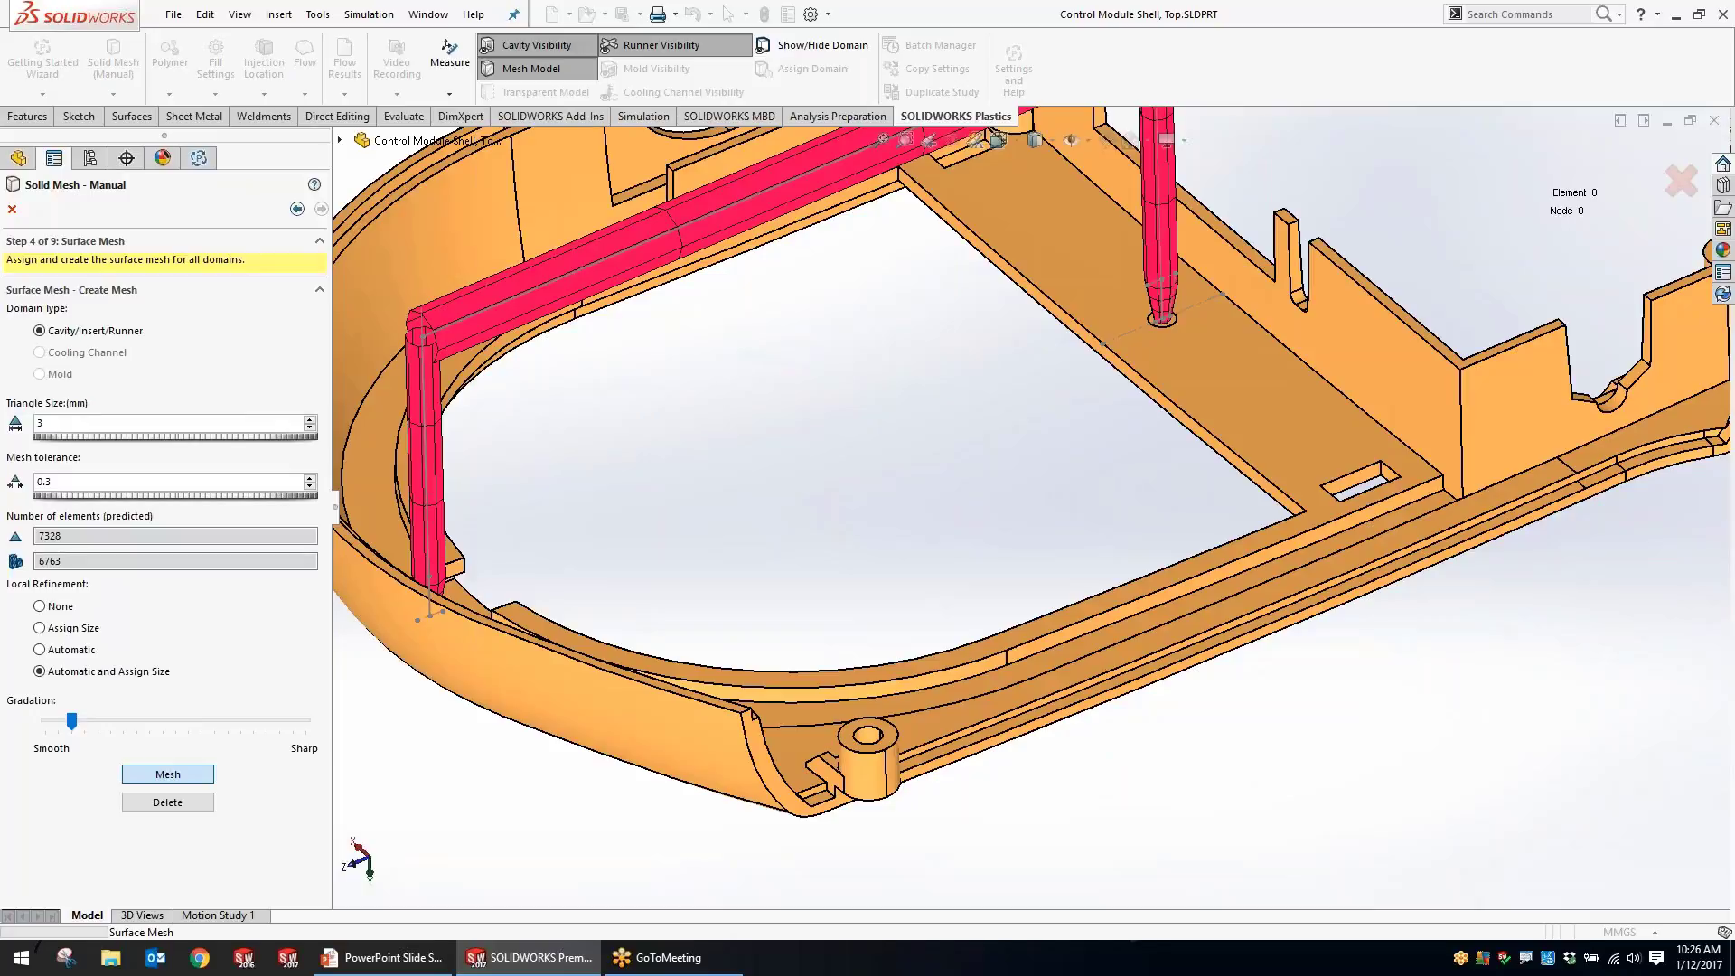
scroll(858, 773, down, 10)
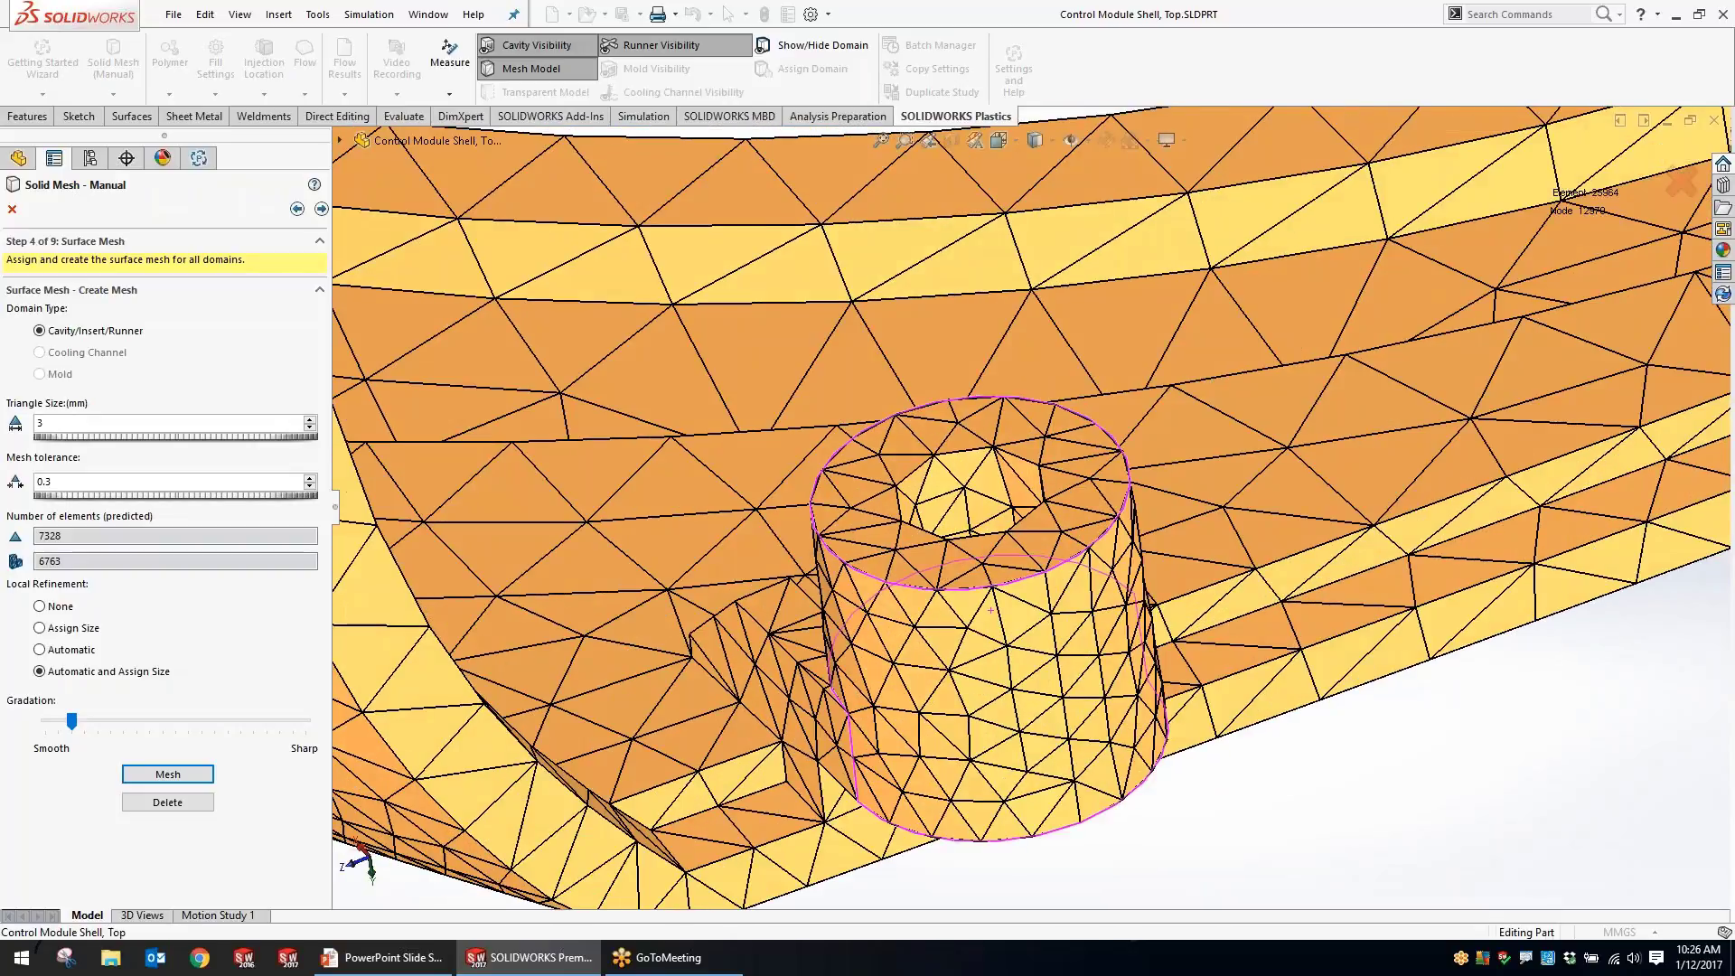
middle_drag(990, 610, 967, 643)
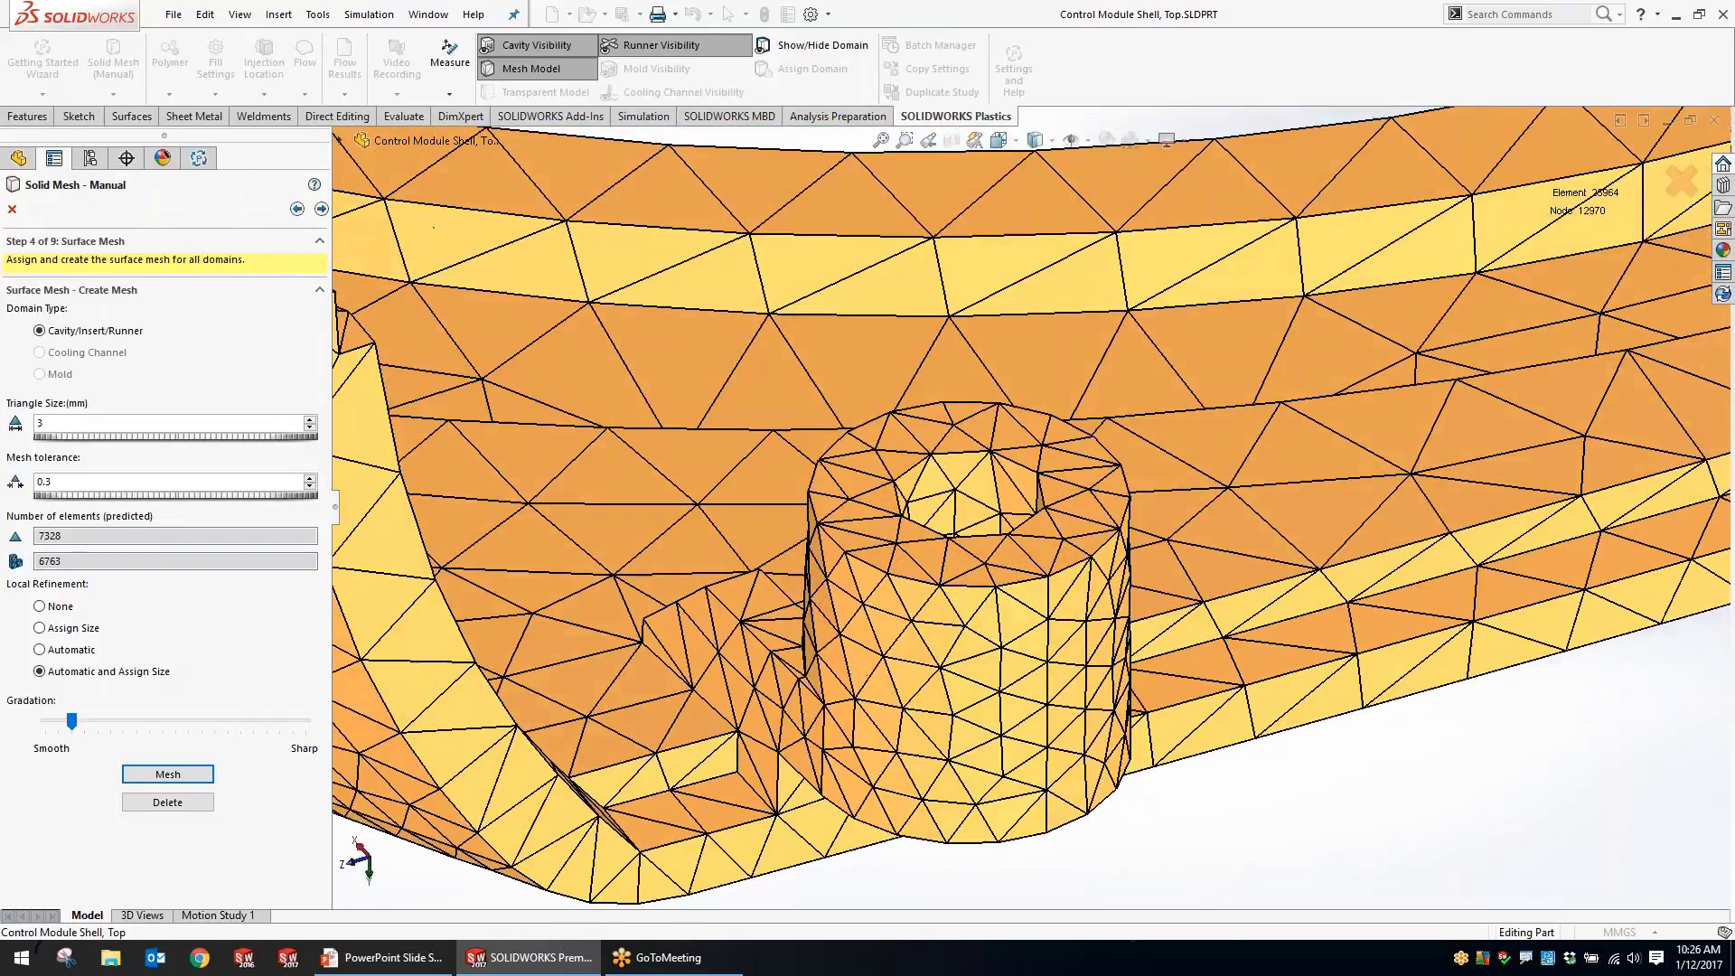
scroll(1162, 412, up, 10)
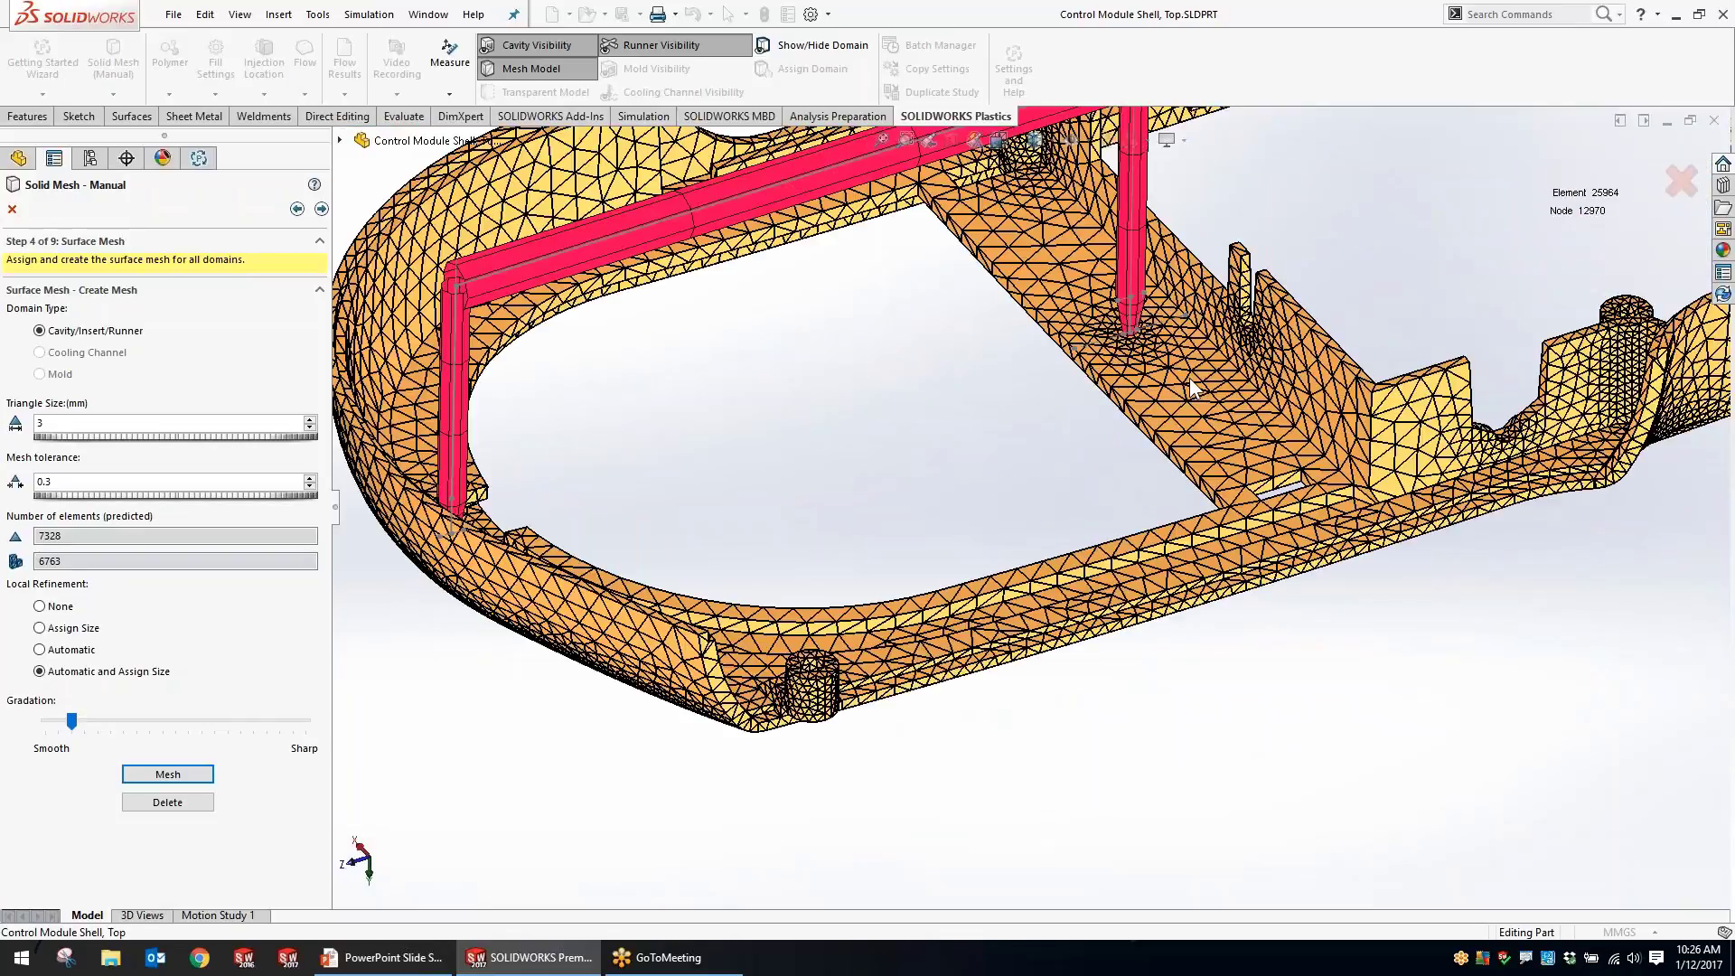
Check the surface mesh around the centre gate and nearby rib slot, and continue to the stage after surface meshing.
scroll(1191, 386, down, 5)
middle_drag(1178, 340, 1305, 307)
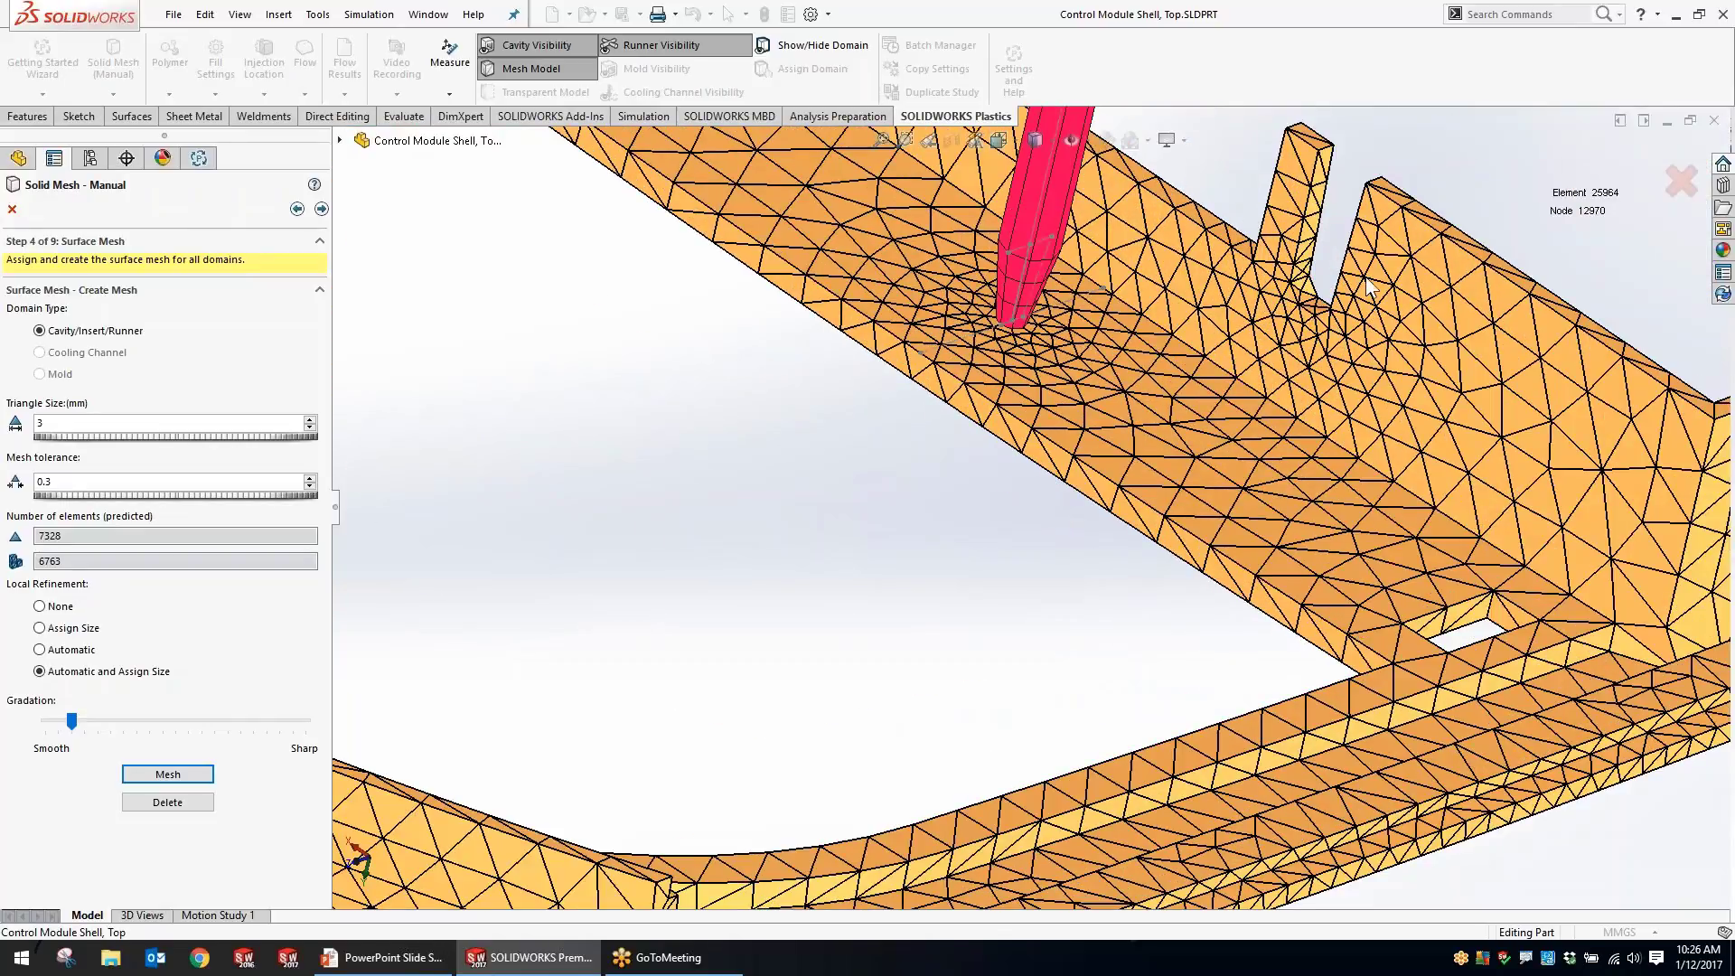
middle_drag(1374, 298, 1360, 295)
scroll(1071, 307, down, 5)
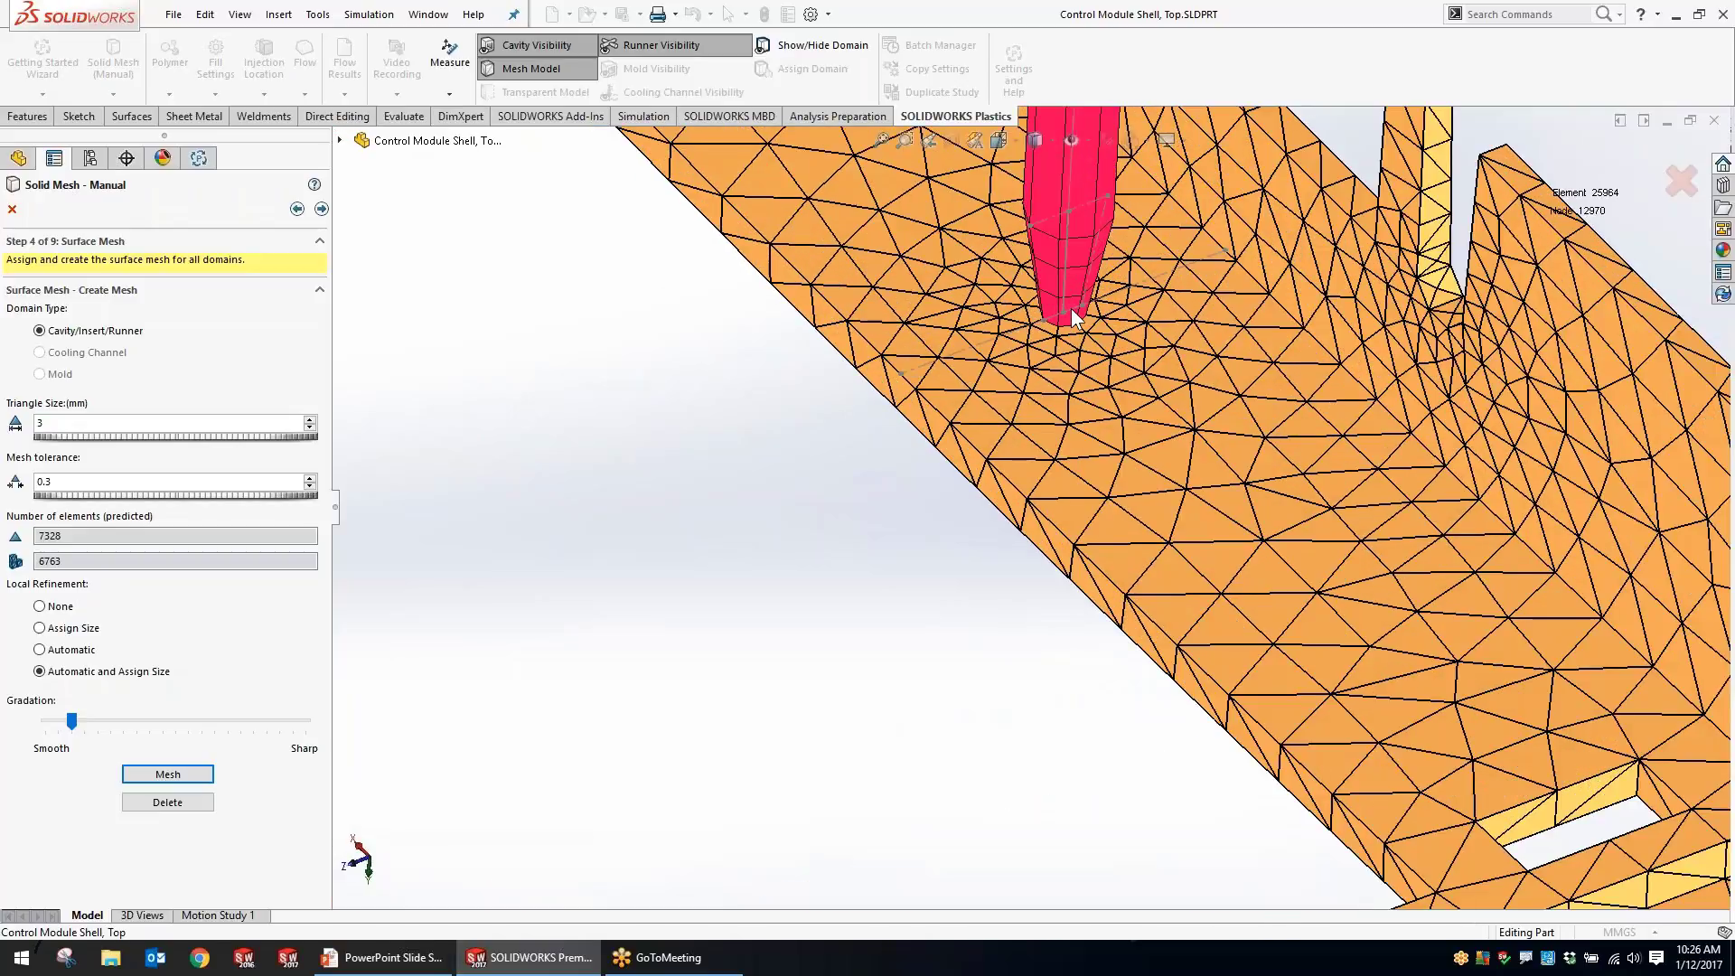
scroll(1071, 307, down, 2)
key(f)
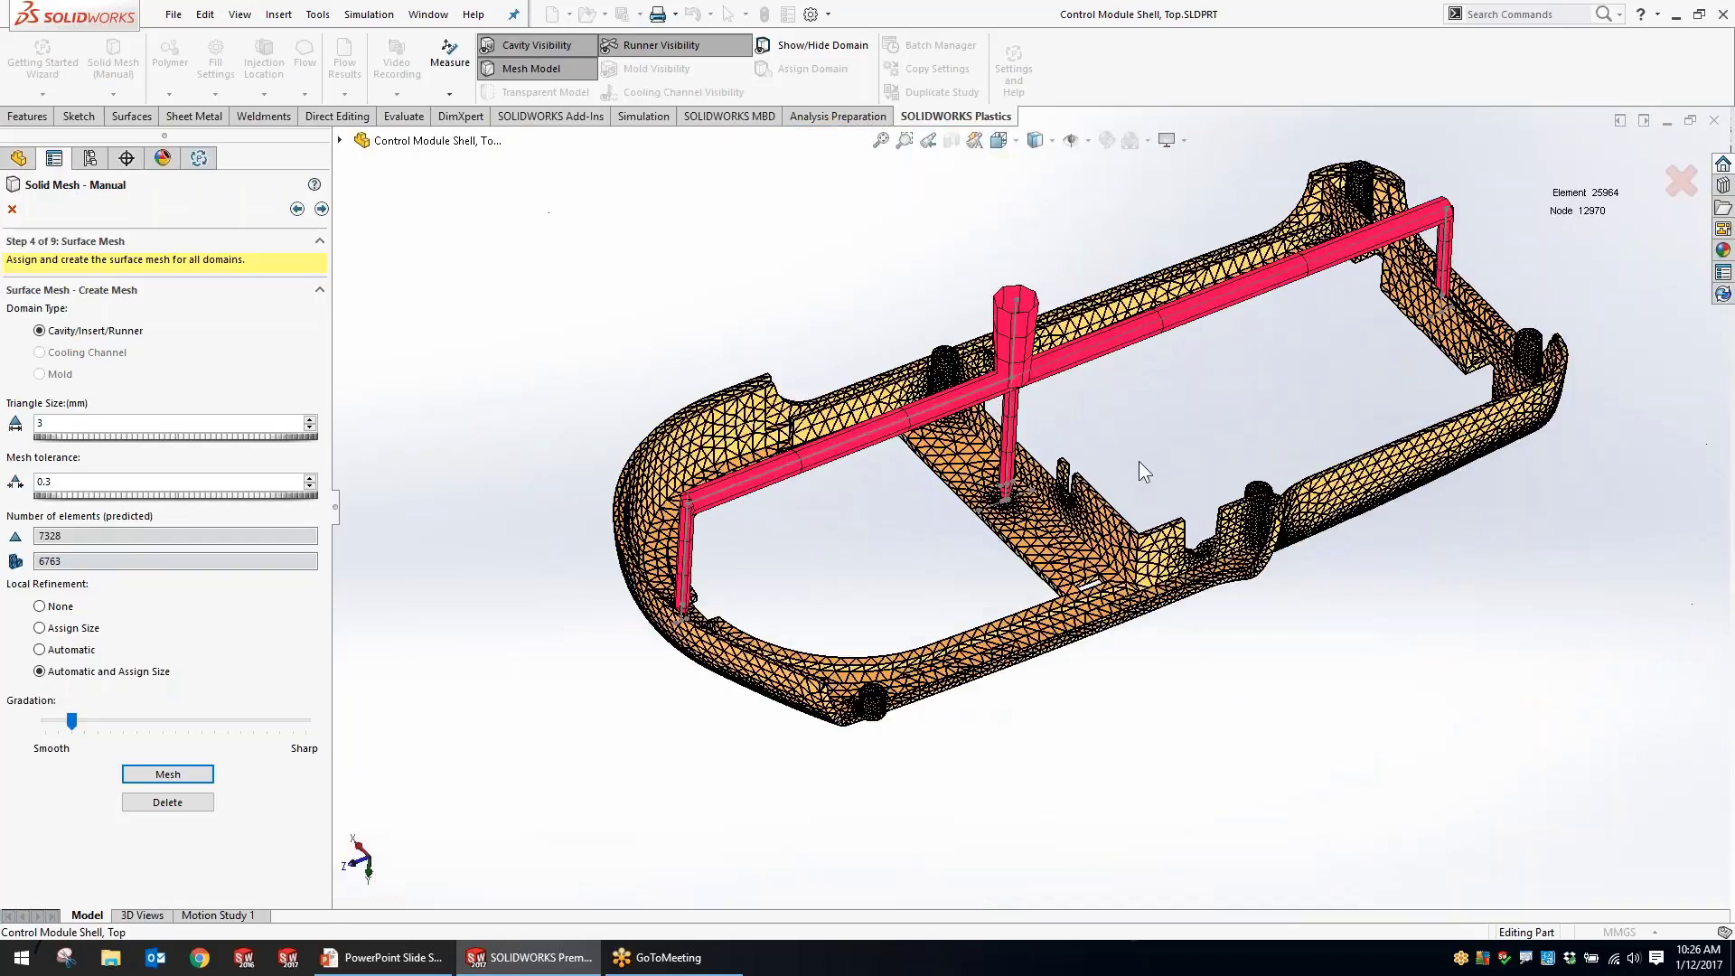
click(321, 210)
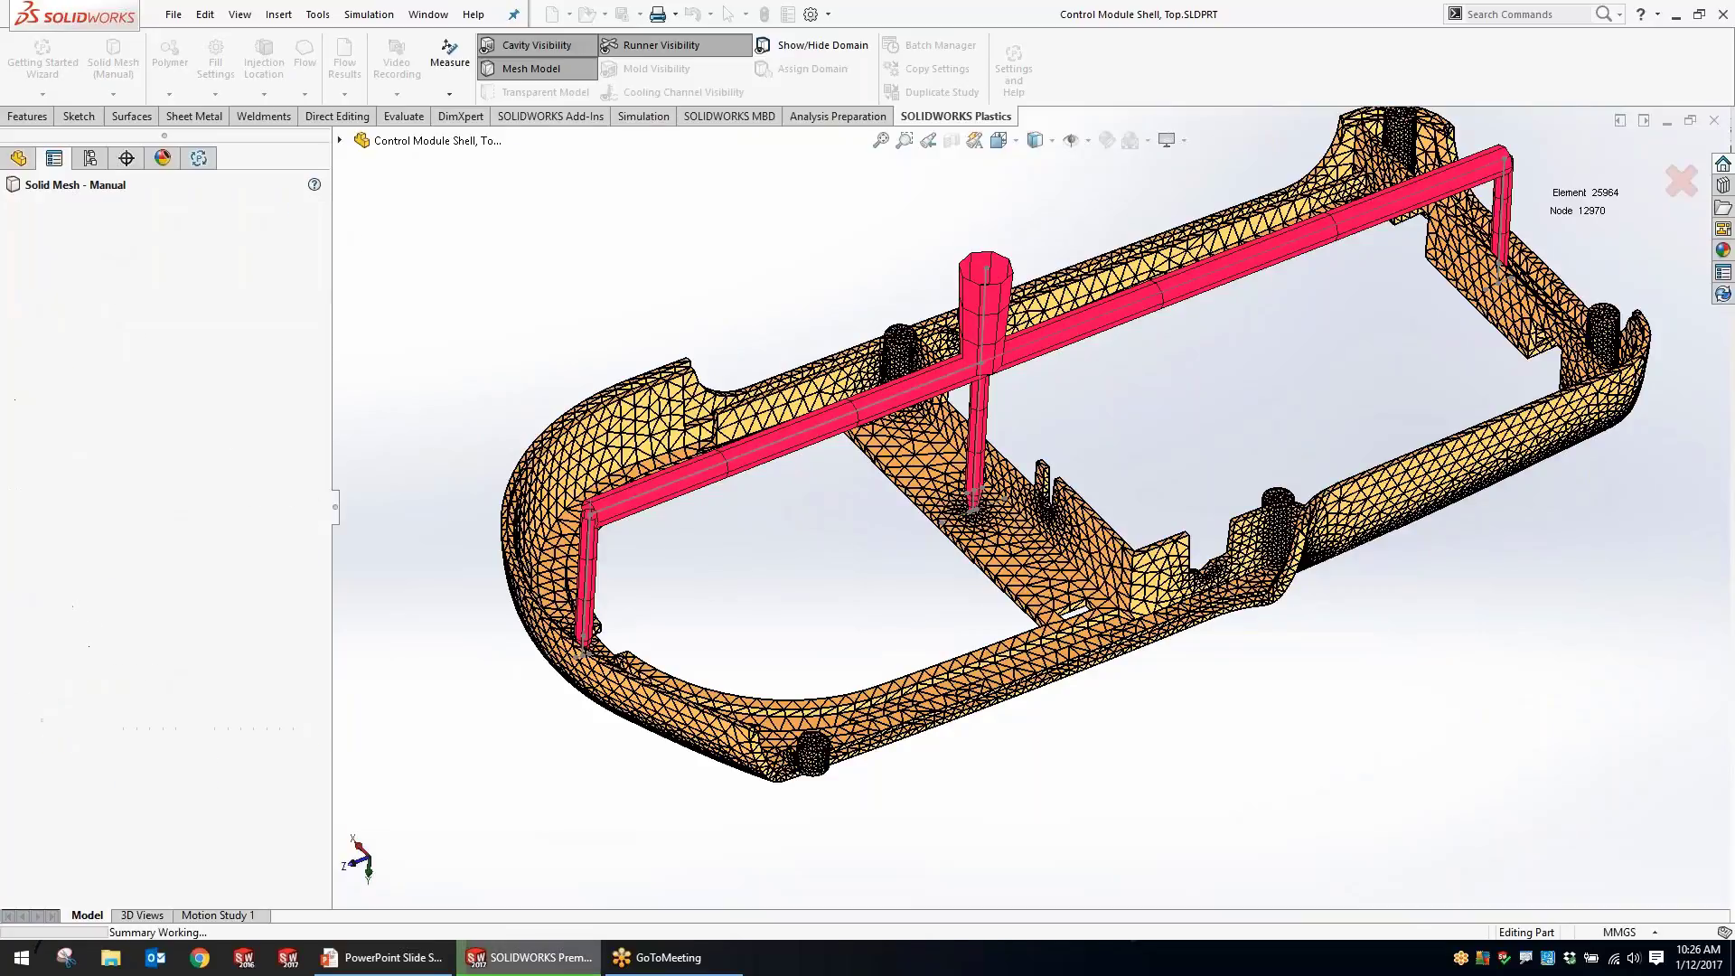
Generate a hybrid tetrahedral solid mesh for the cavity and runner from the surface mesh and finish the solid mesh setup.
click(12, 209)
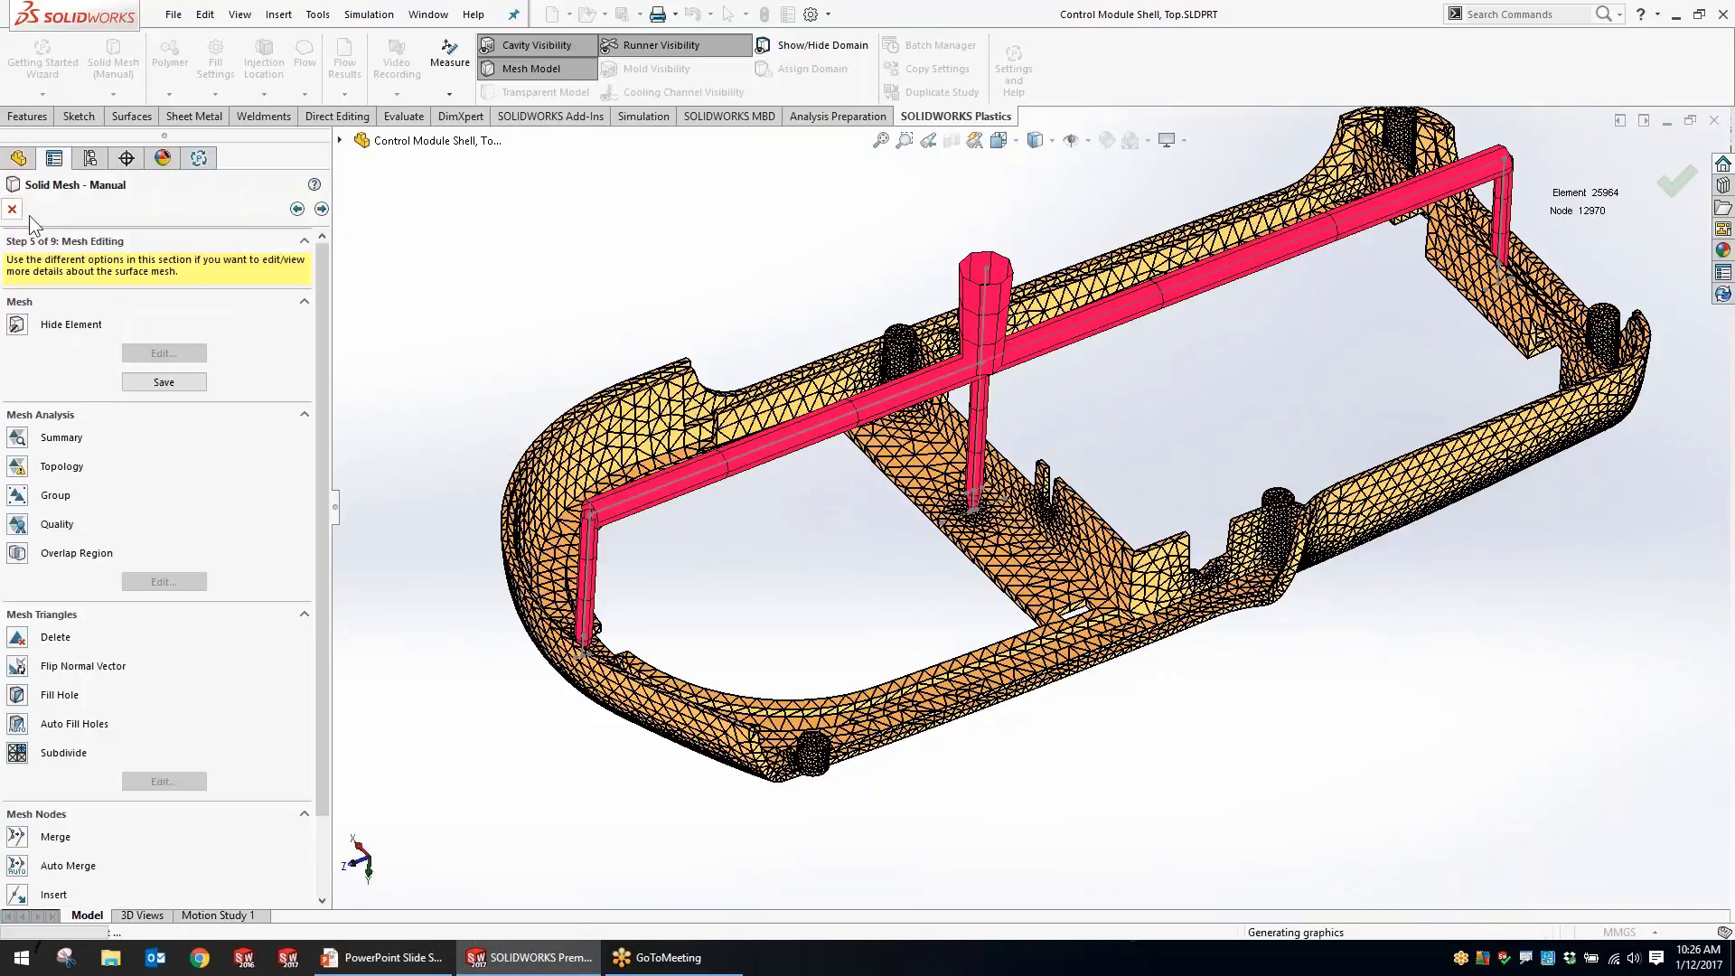
scroll(324, 359, down, 2)
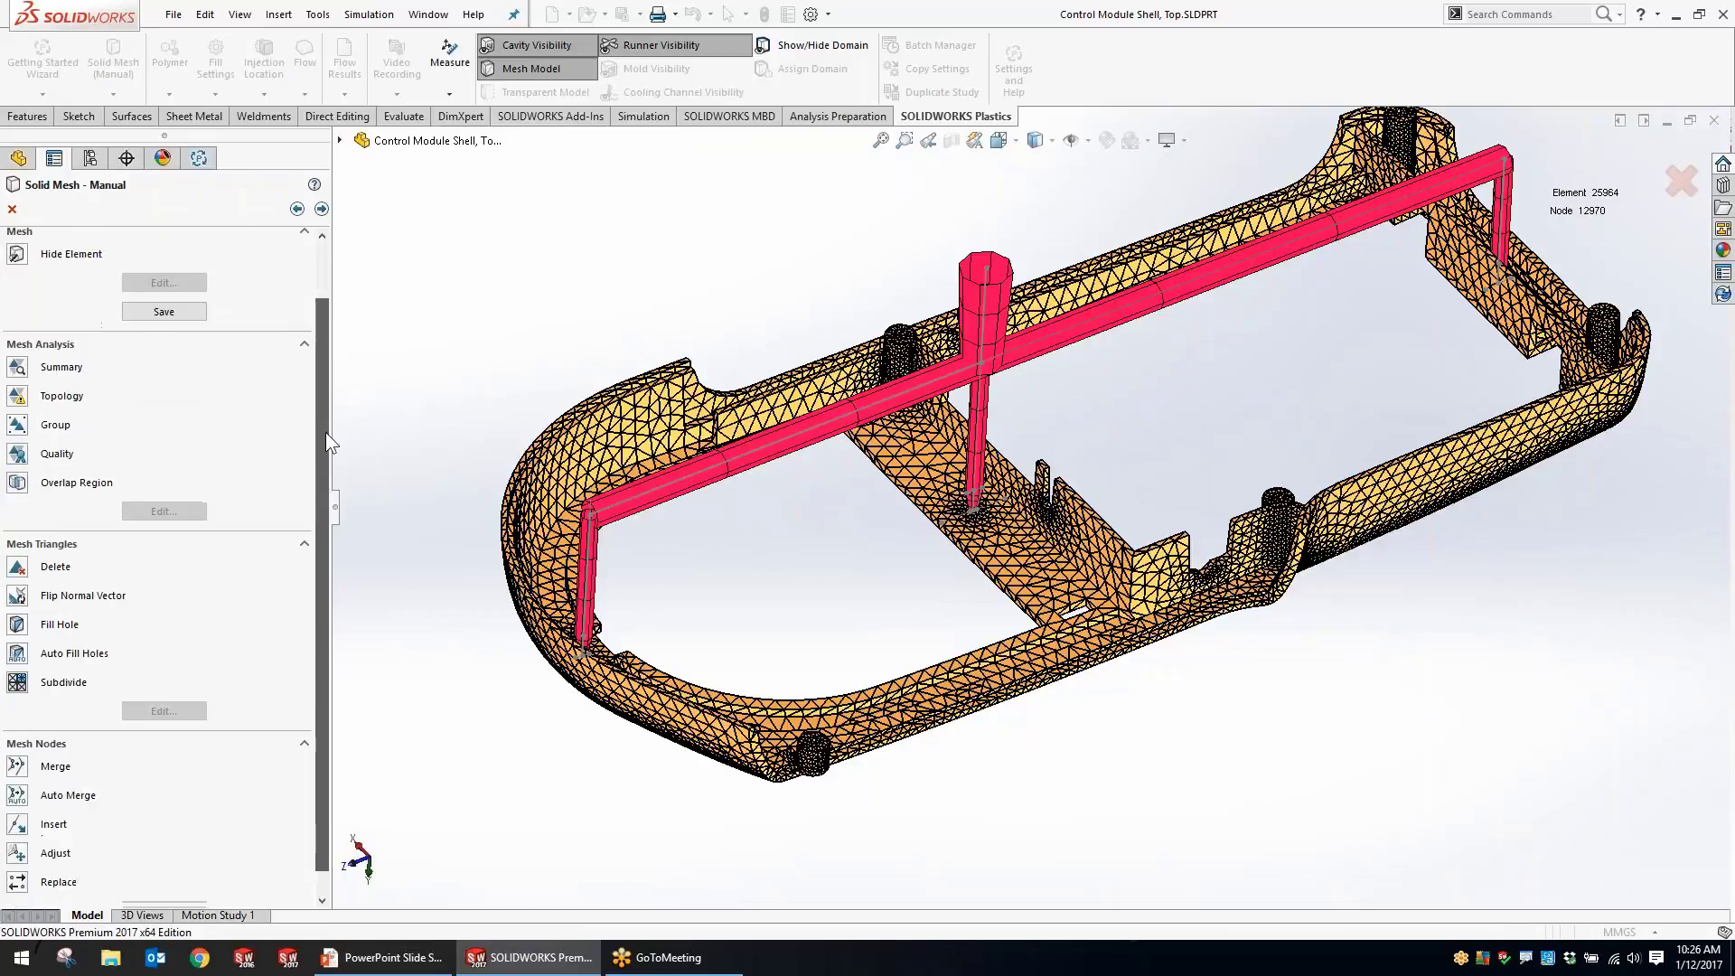
click(320, 210)
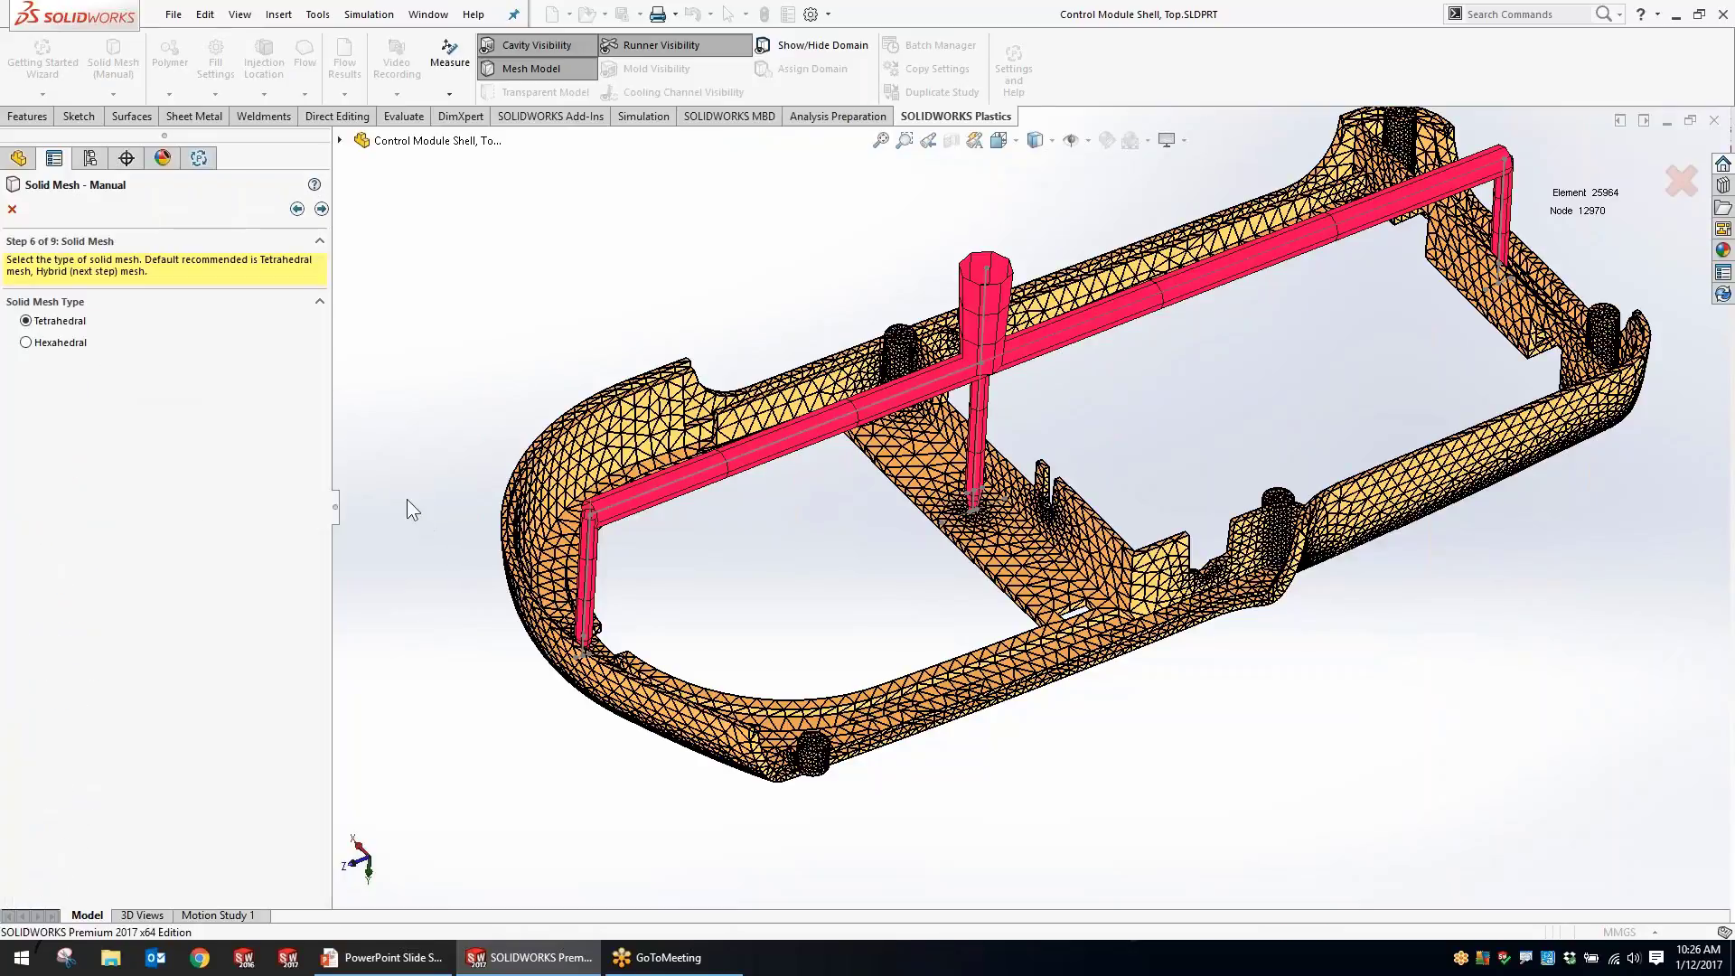
click(321, 209)
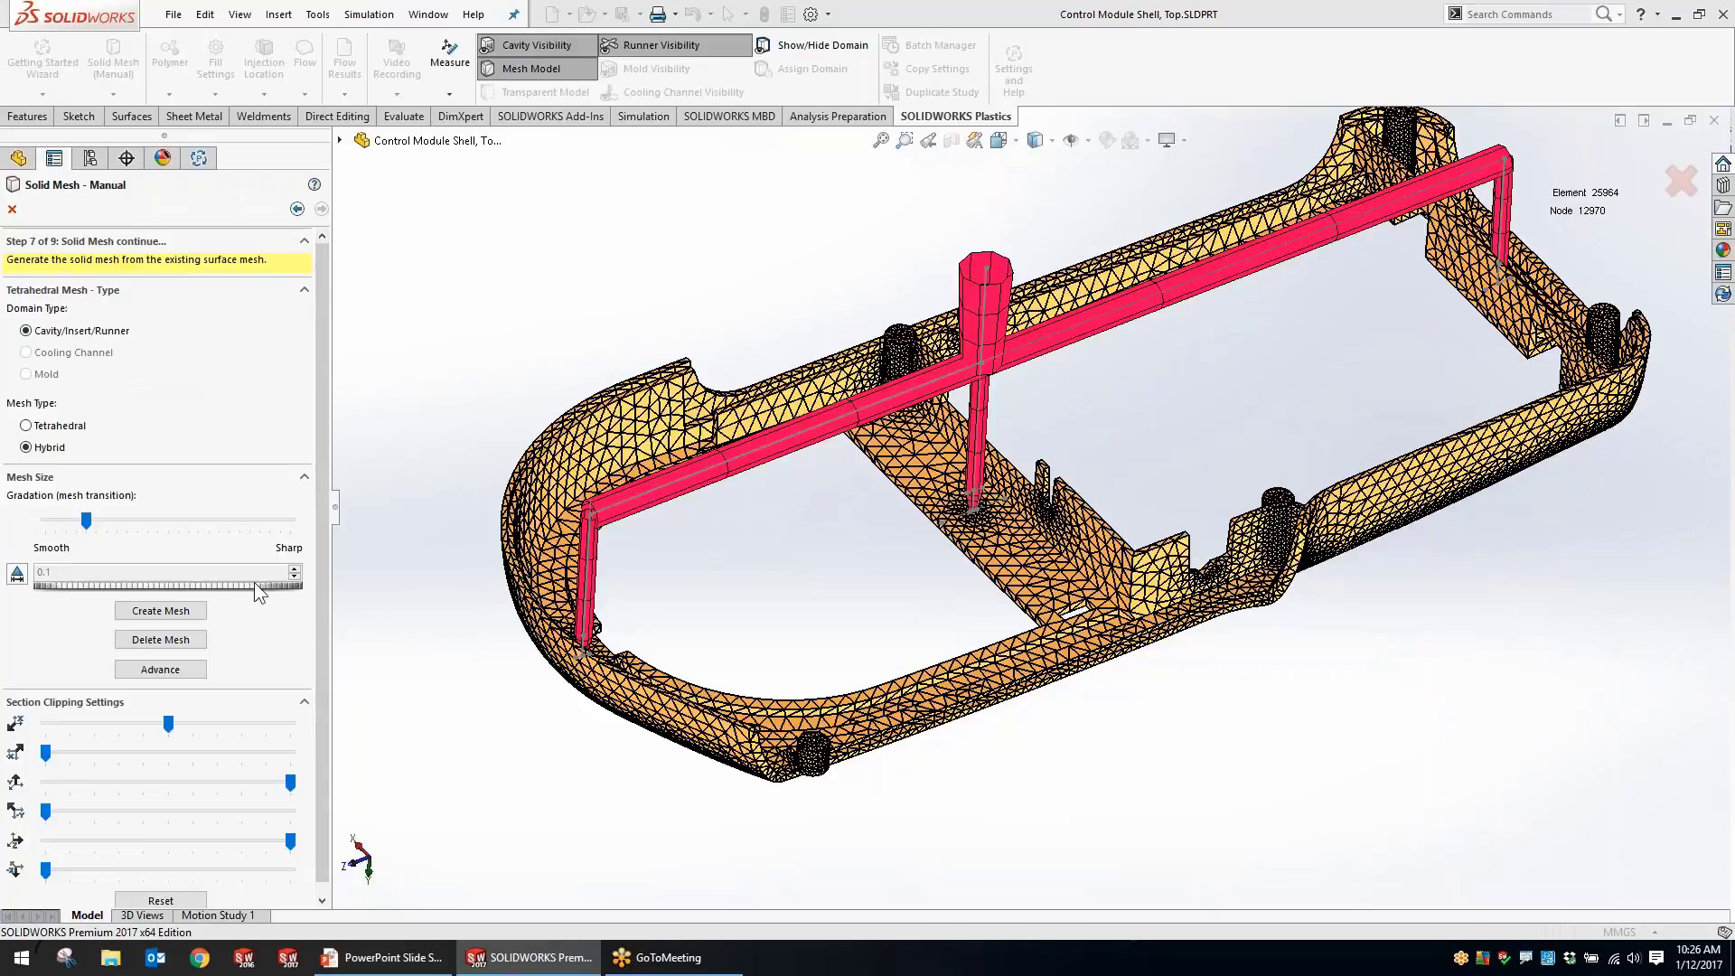
click(163, 612)
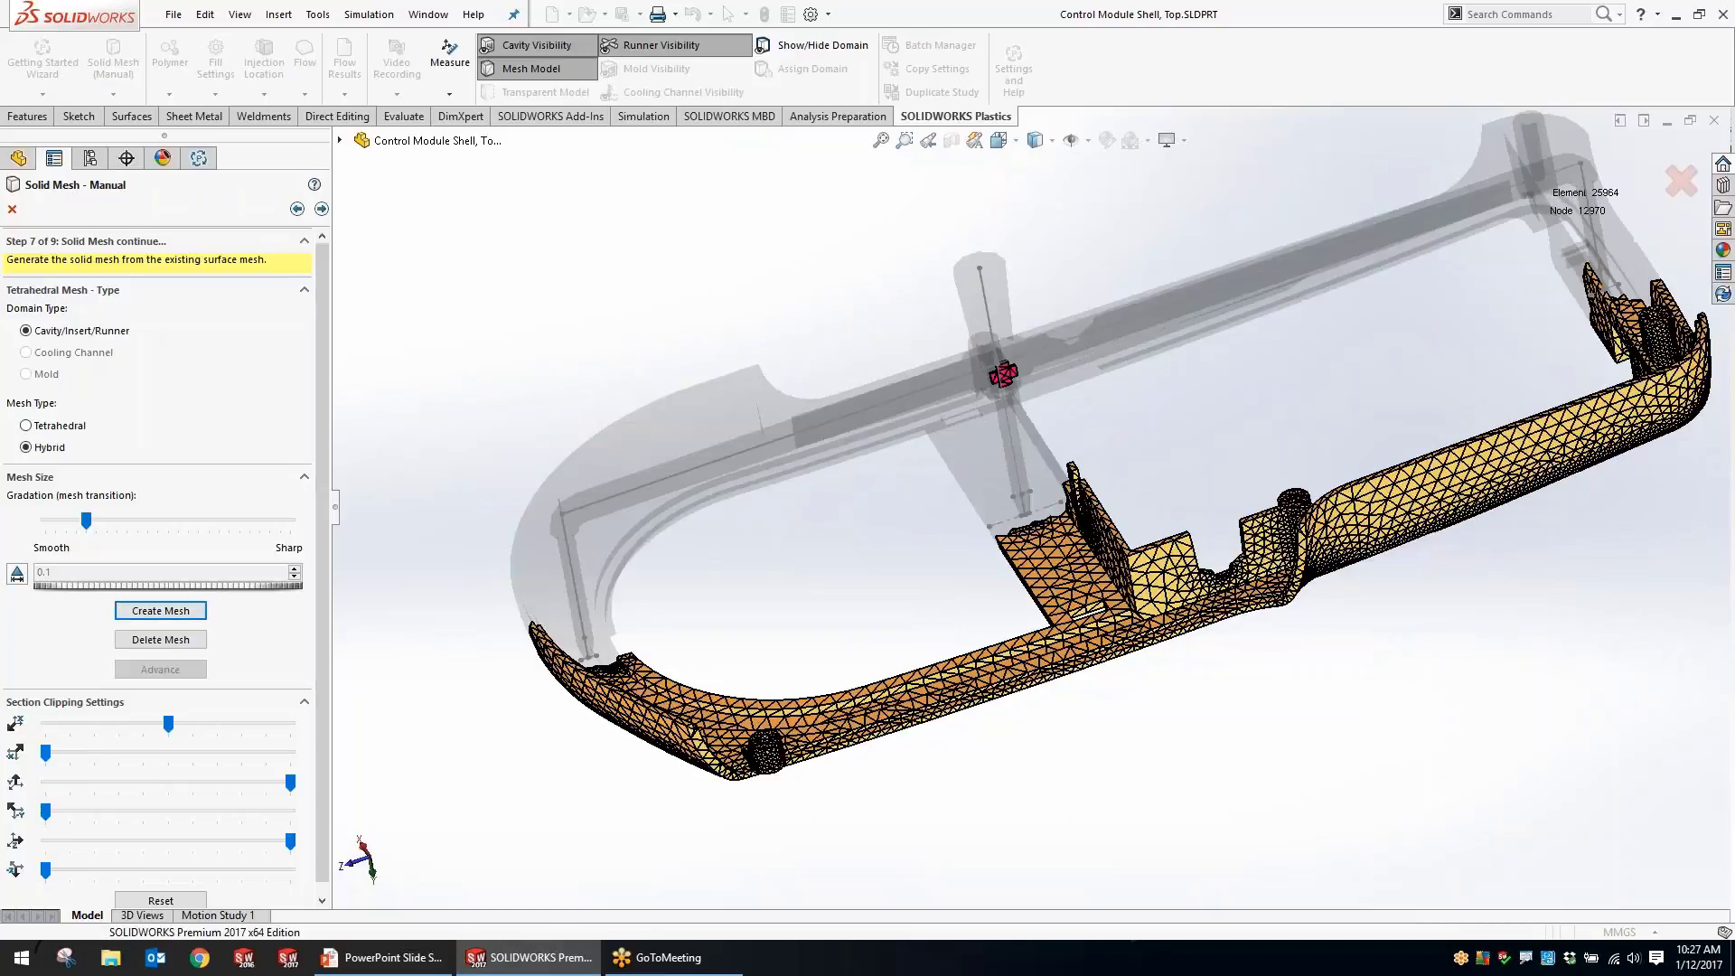
click(321, 208)
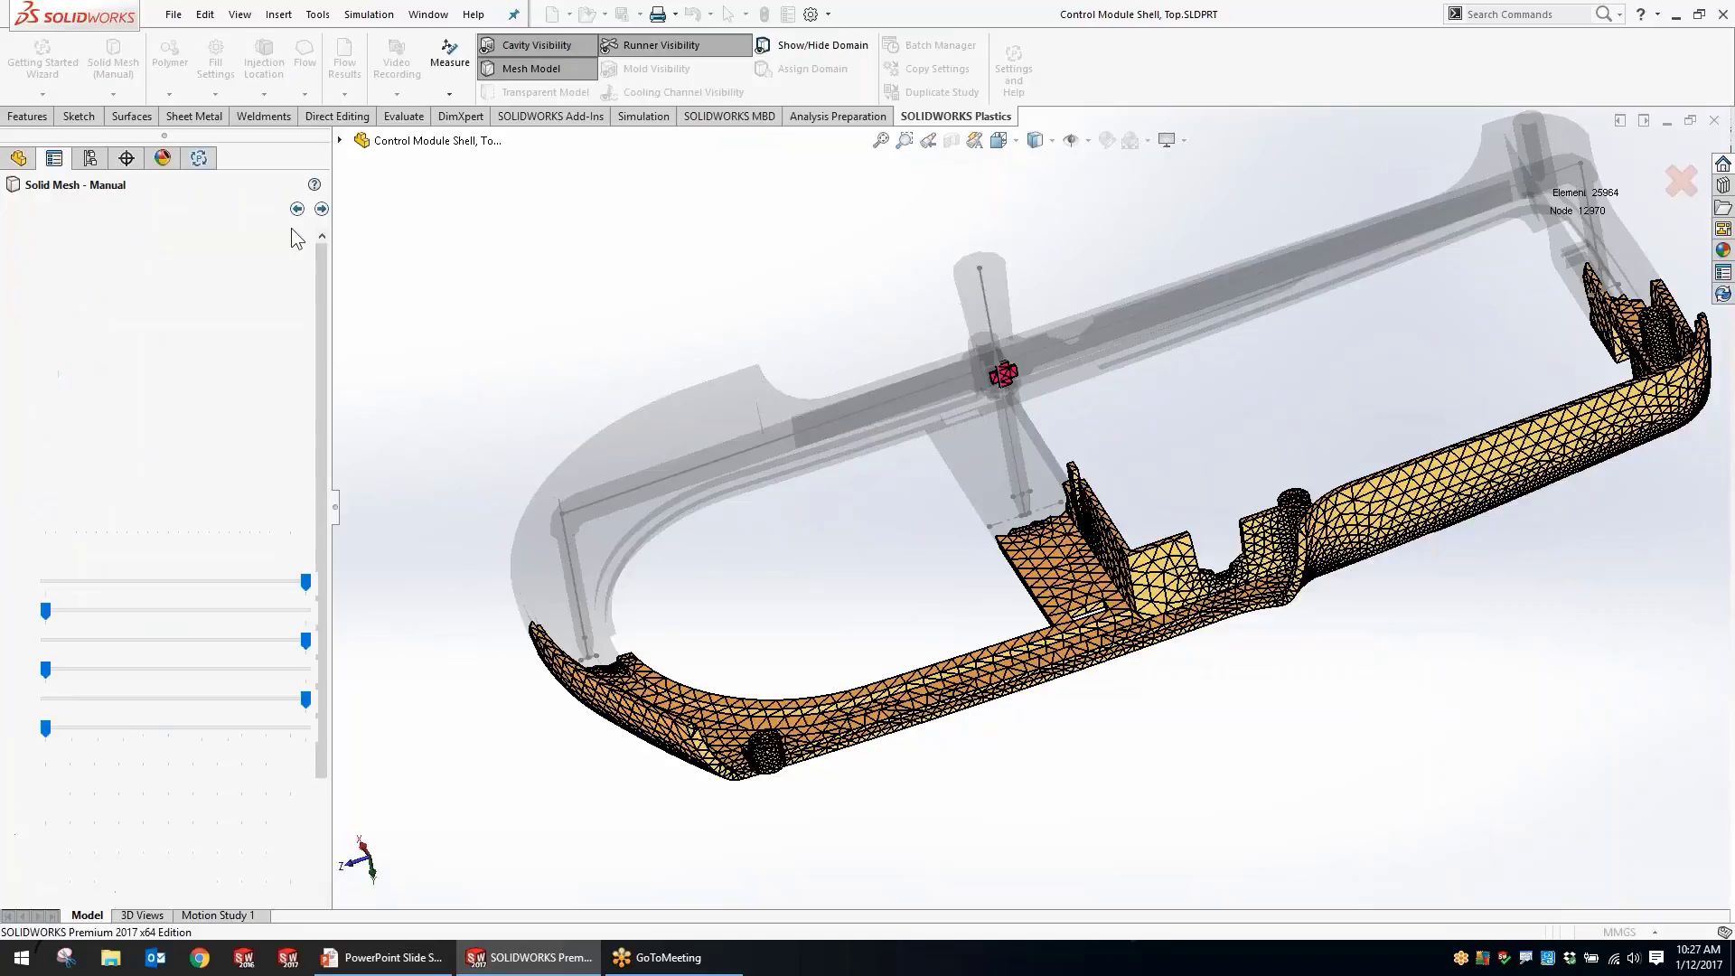
click(321, 209)
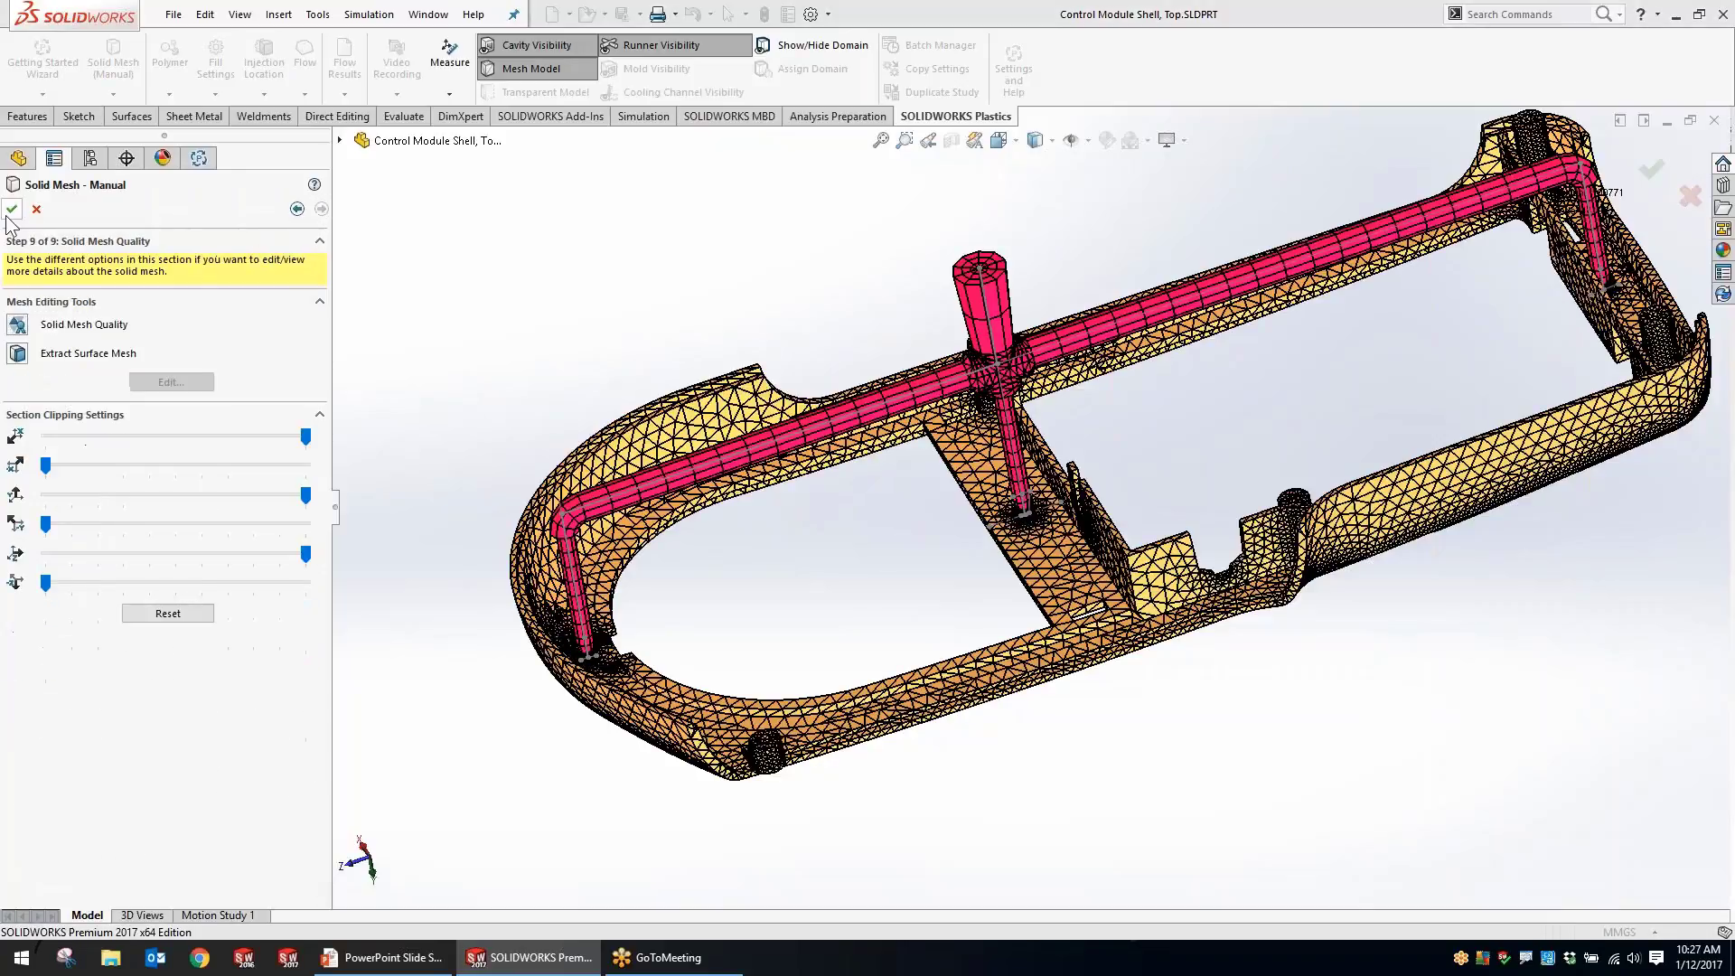
click(13, 209)
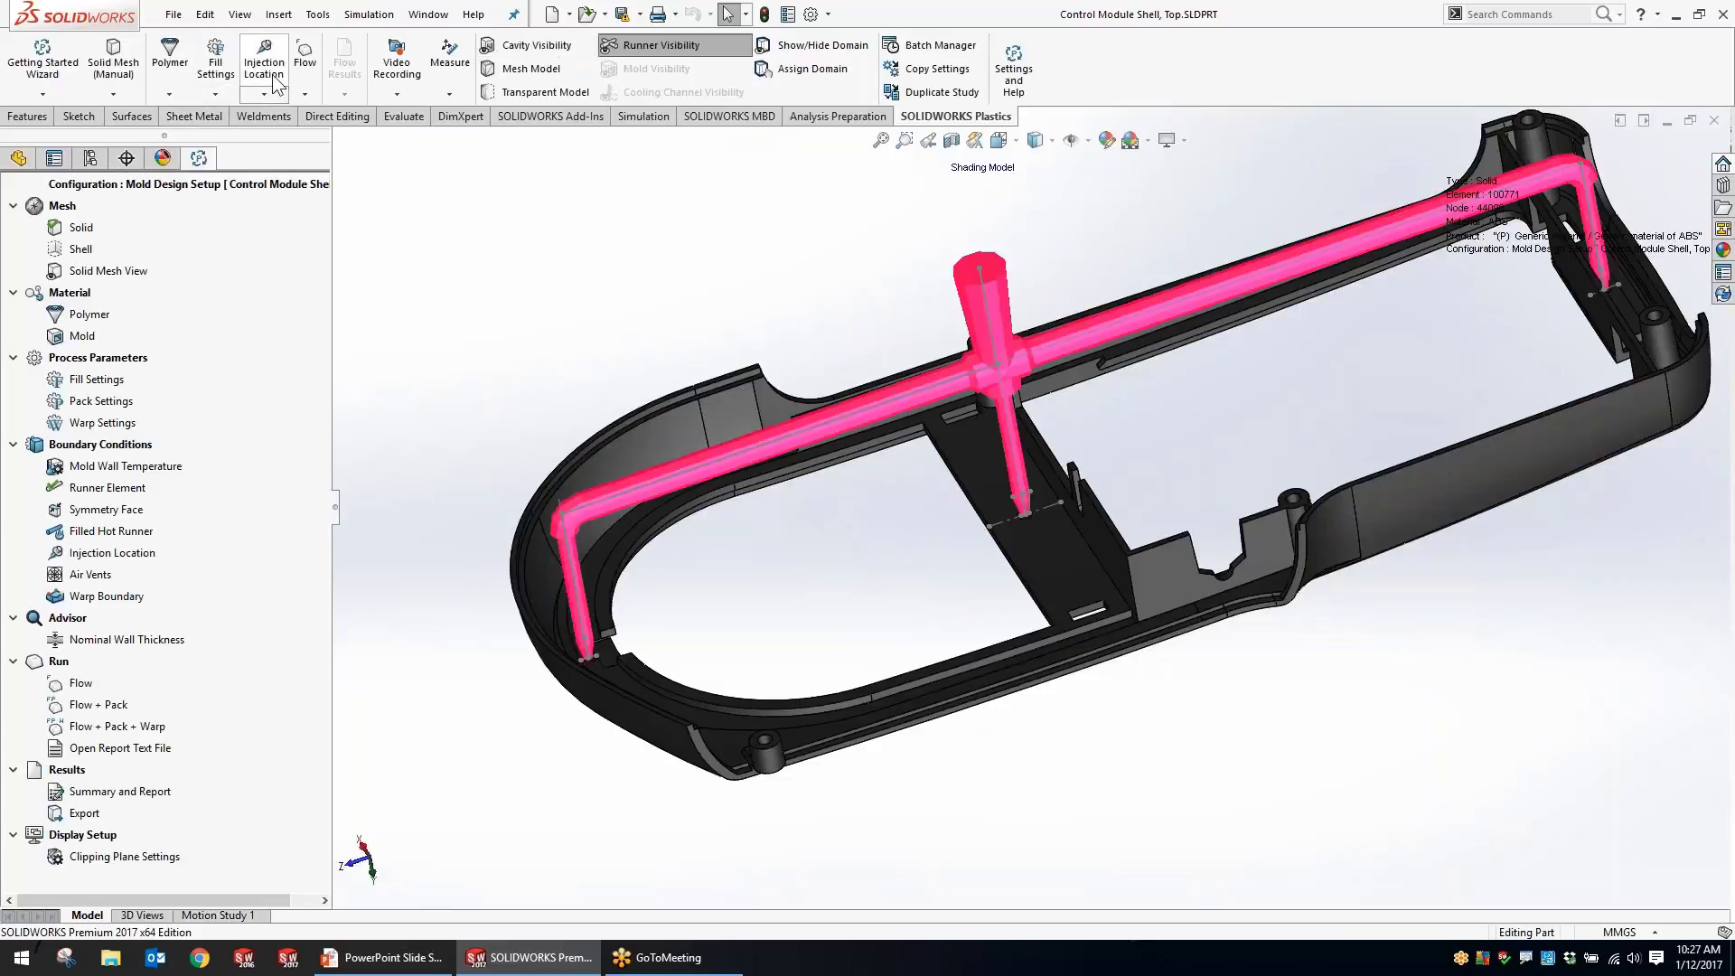
Set the injection pointer diameter to 10 mm and automatically add control valves at the runner and cavity interfaces.
click(267, 70)
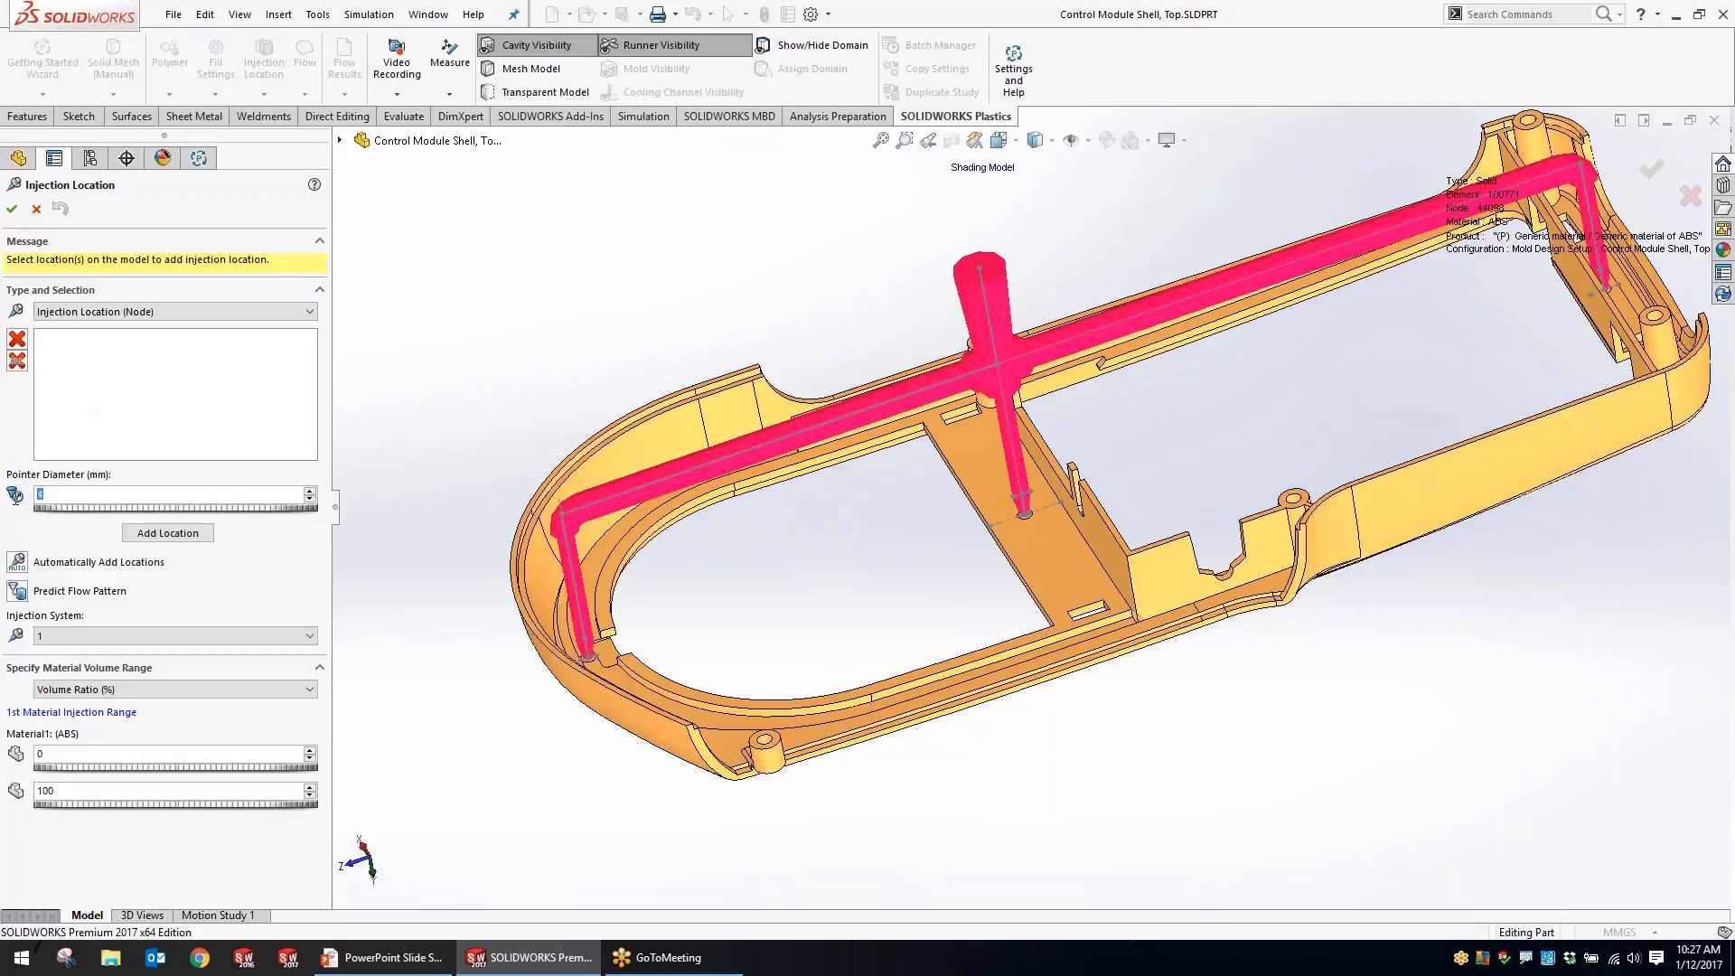
text(10)
click(172, 311)
click(91, 339)
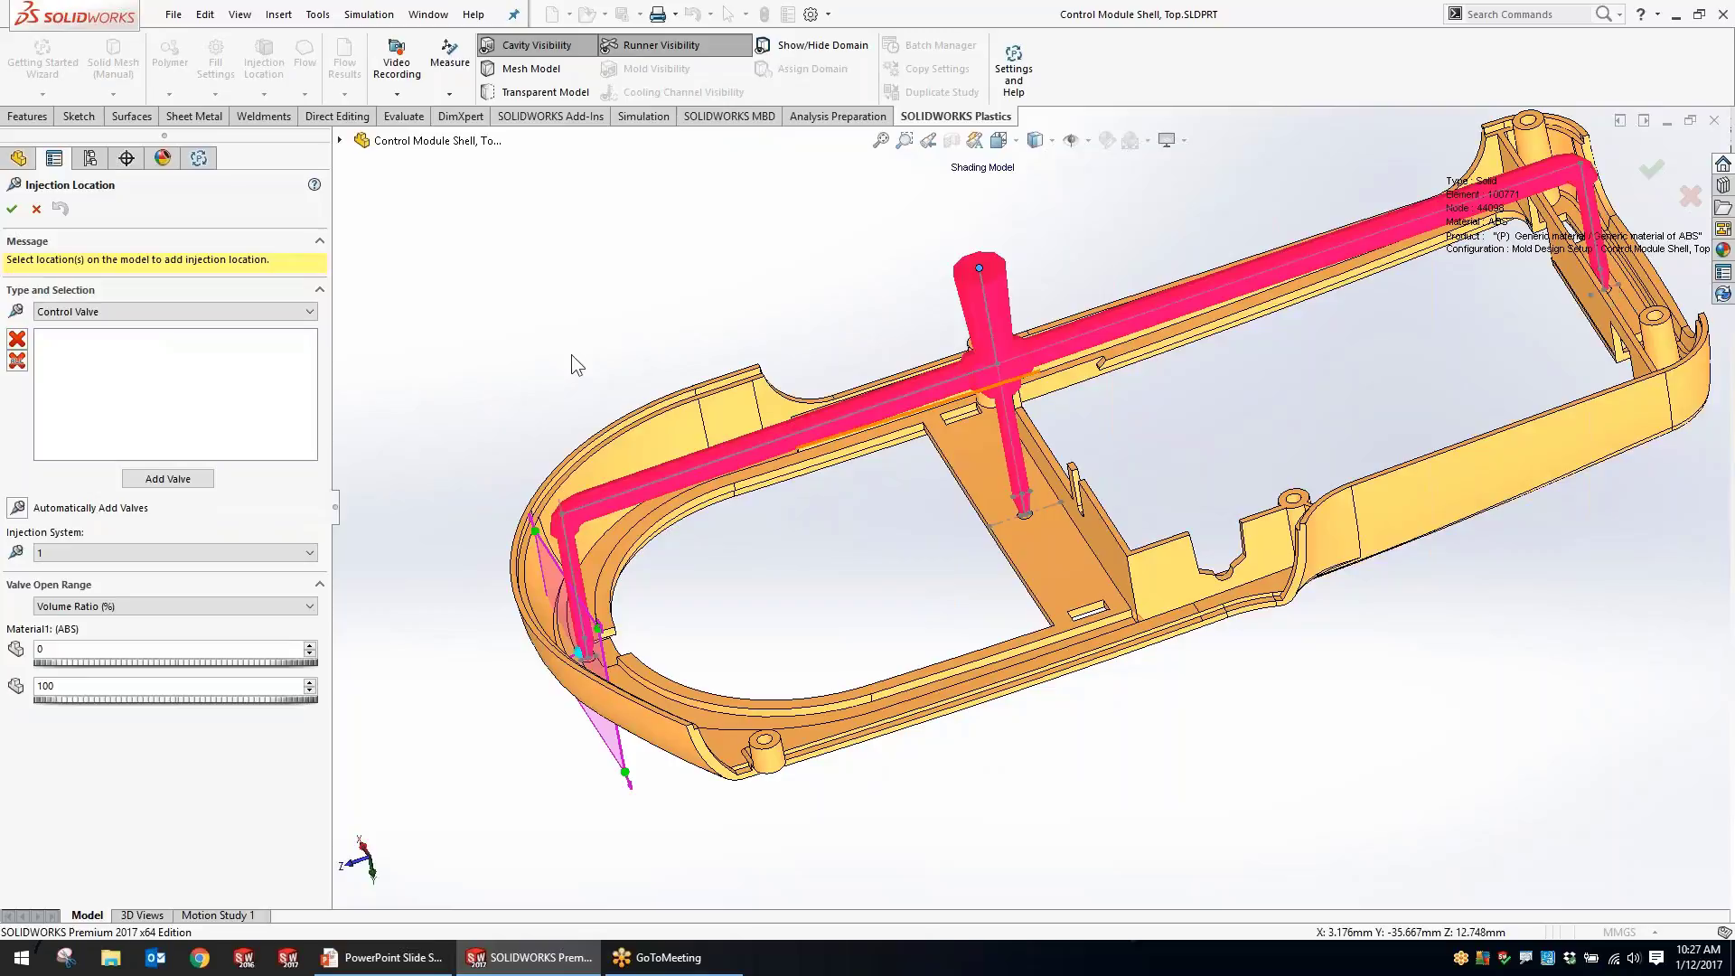
click(18, 509)
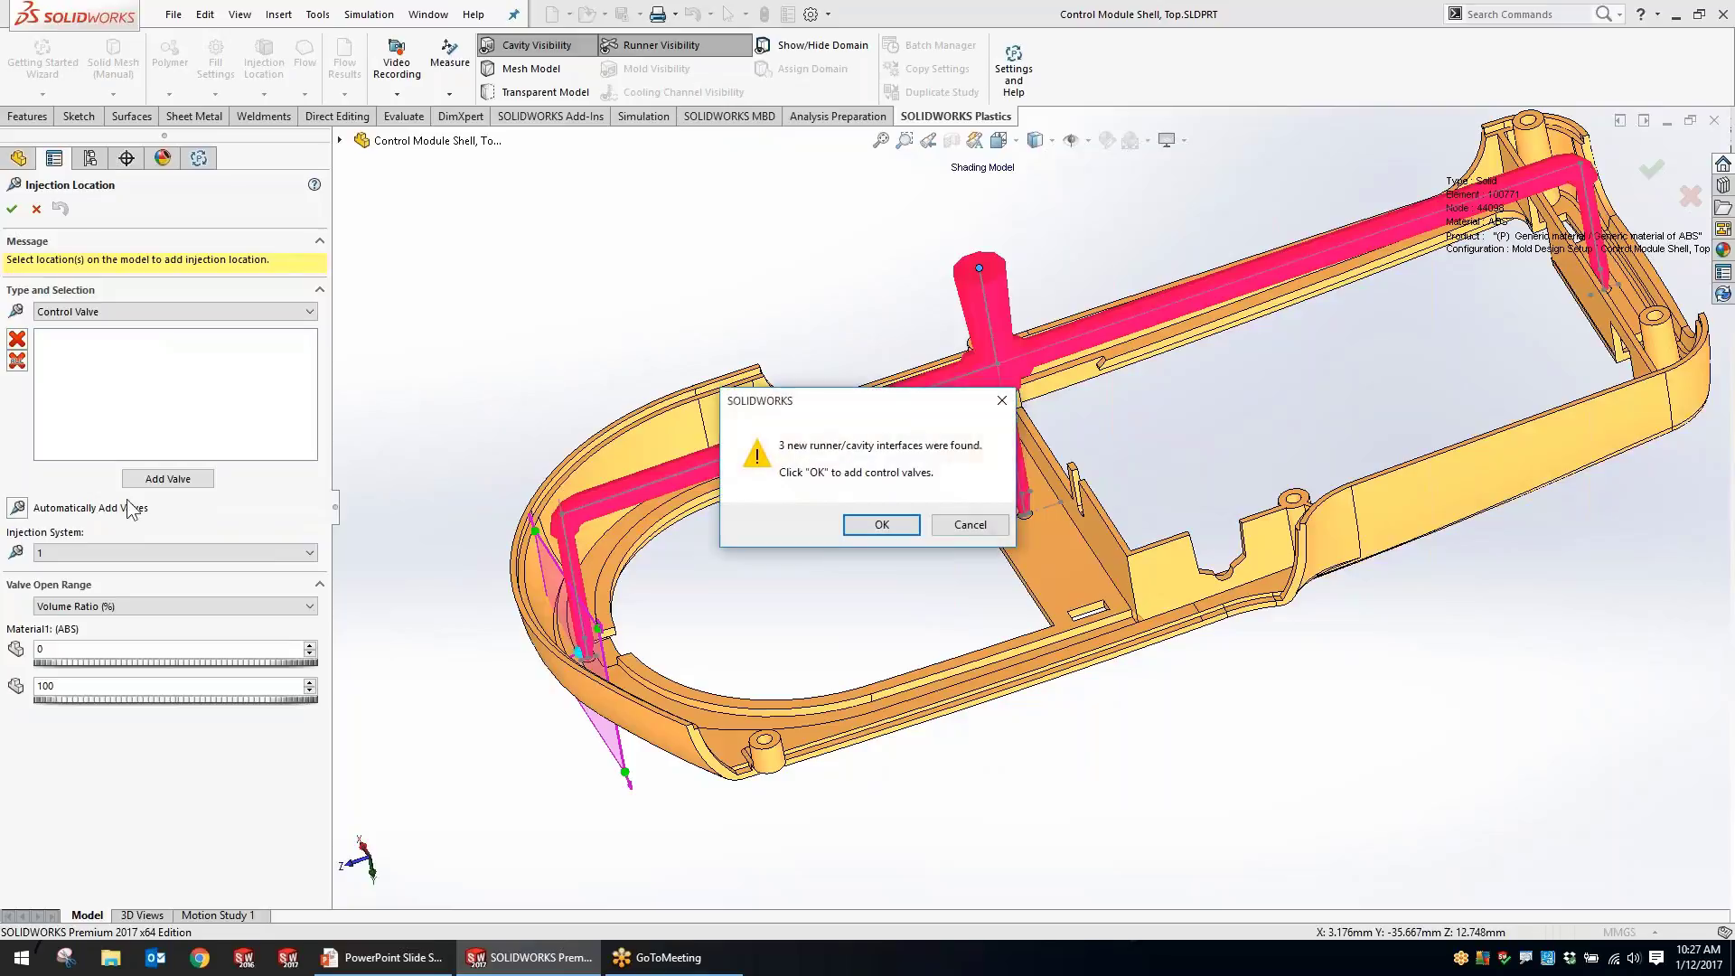
click(869, 524)
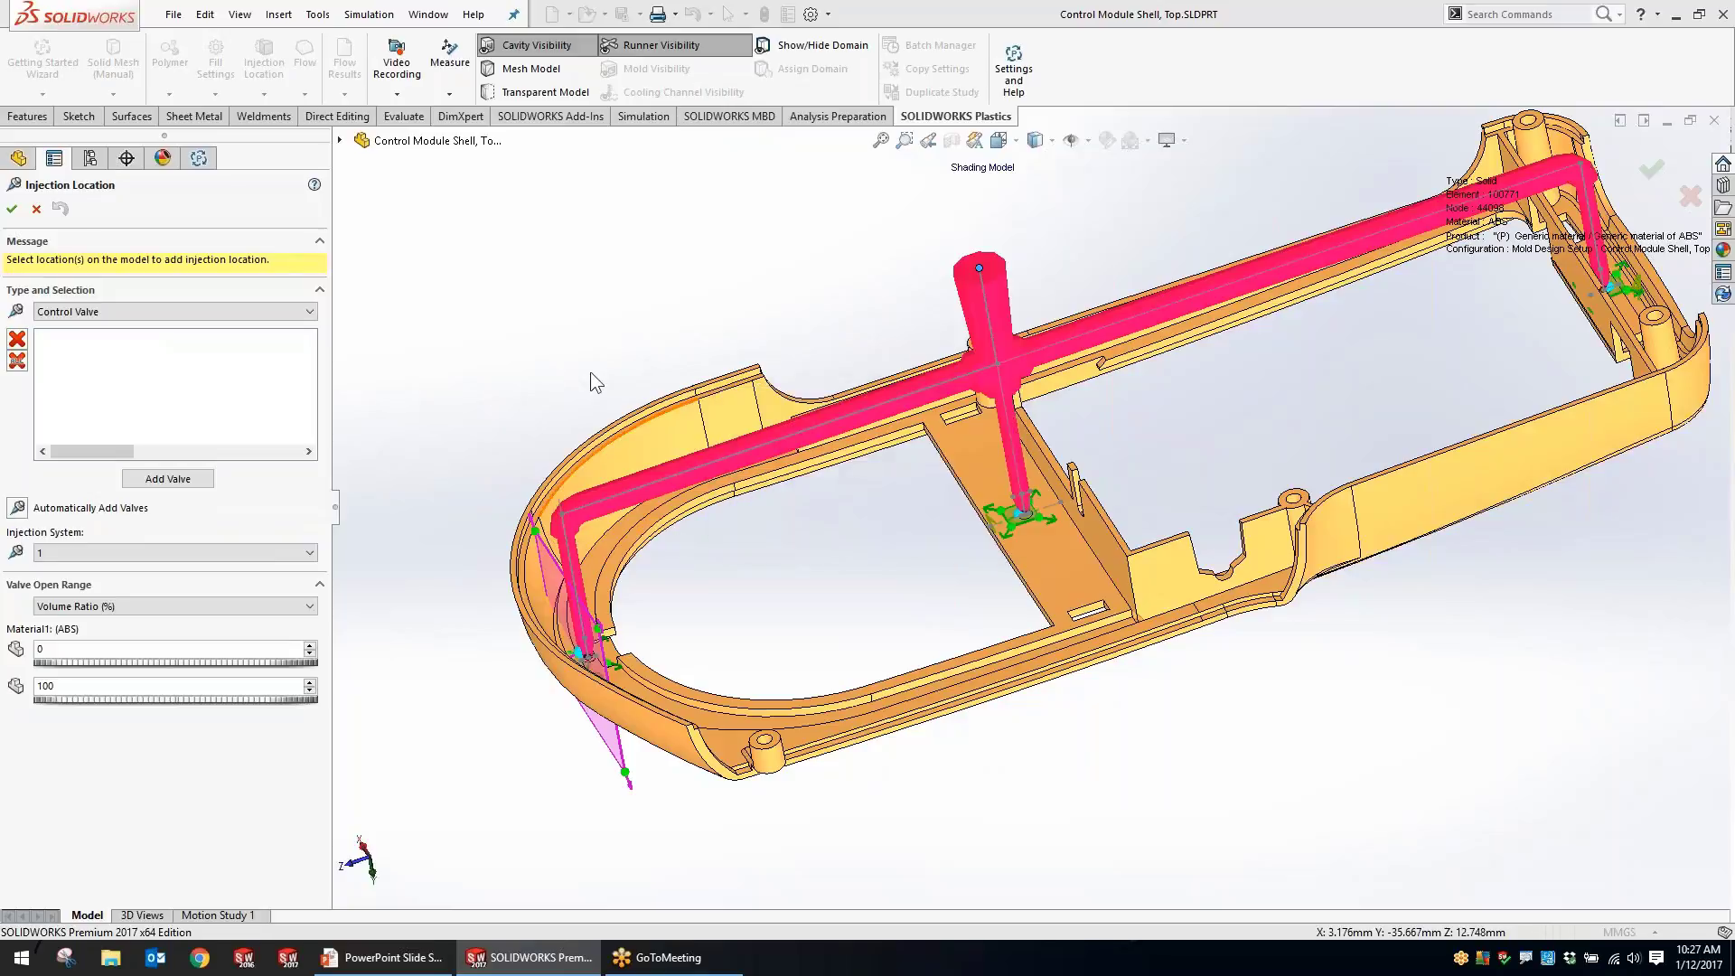
middle_drag(844, 470, 913, 411)
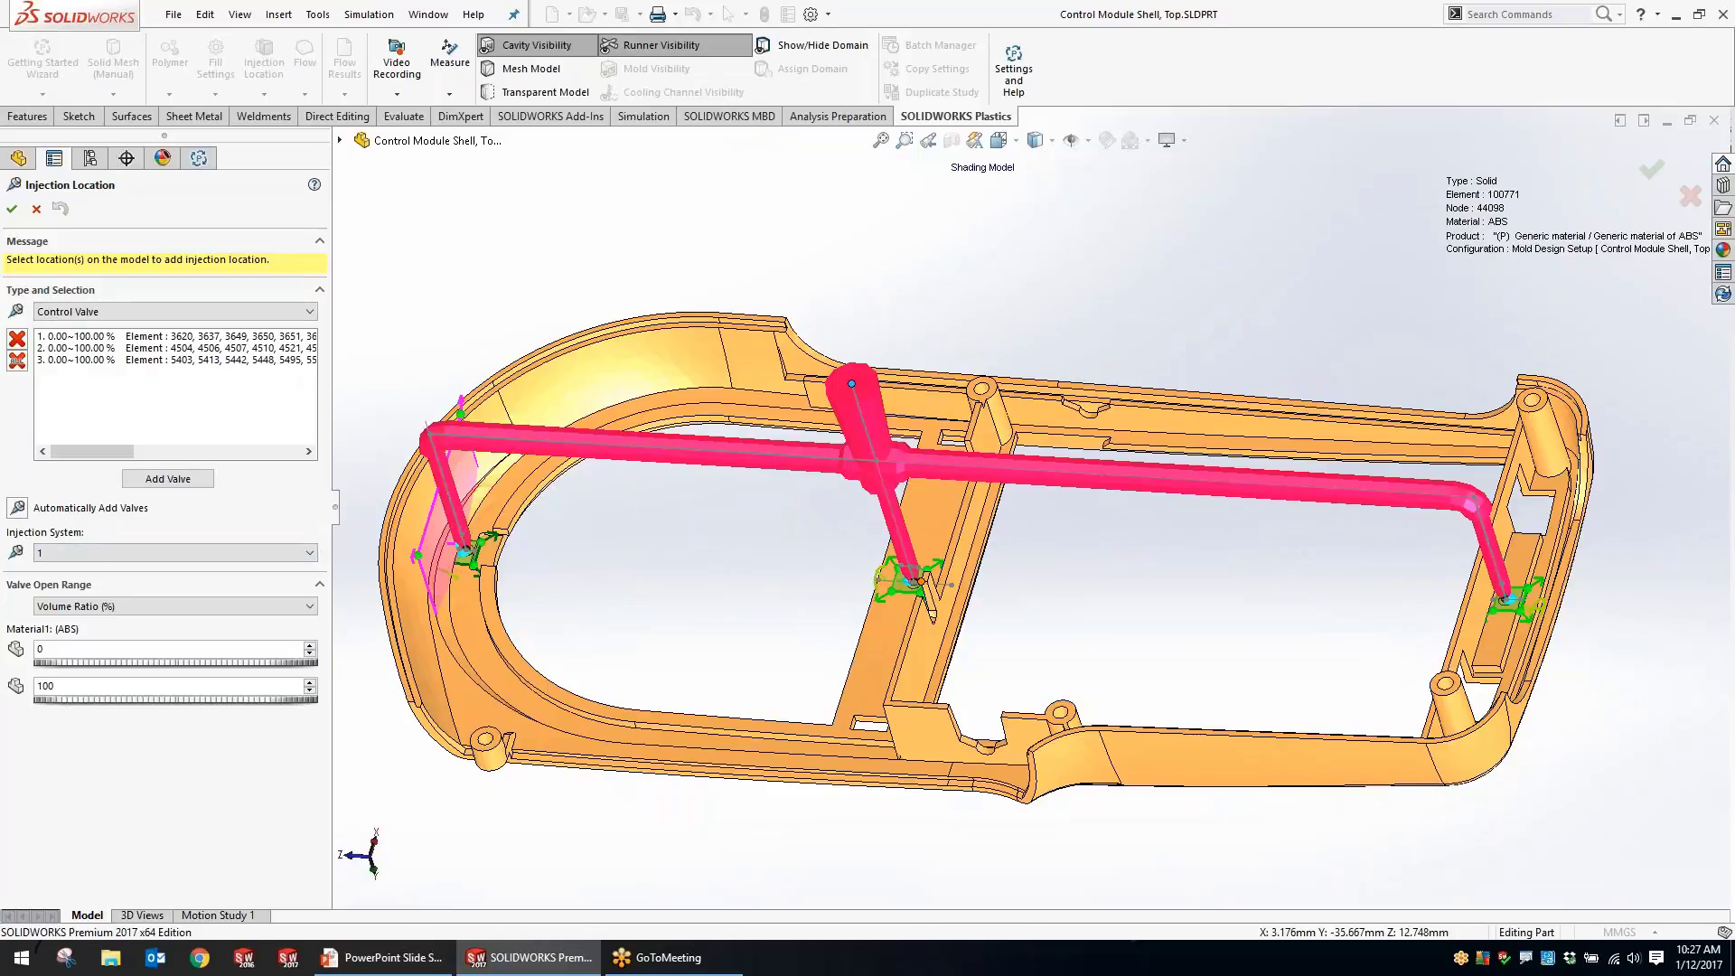
Set the centre gate's control valve to open from 30 to 100 % volume ratio and accept the injection location settings.
click(93, 338)
click(94, 360)
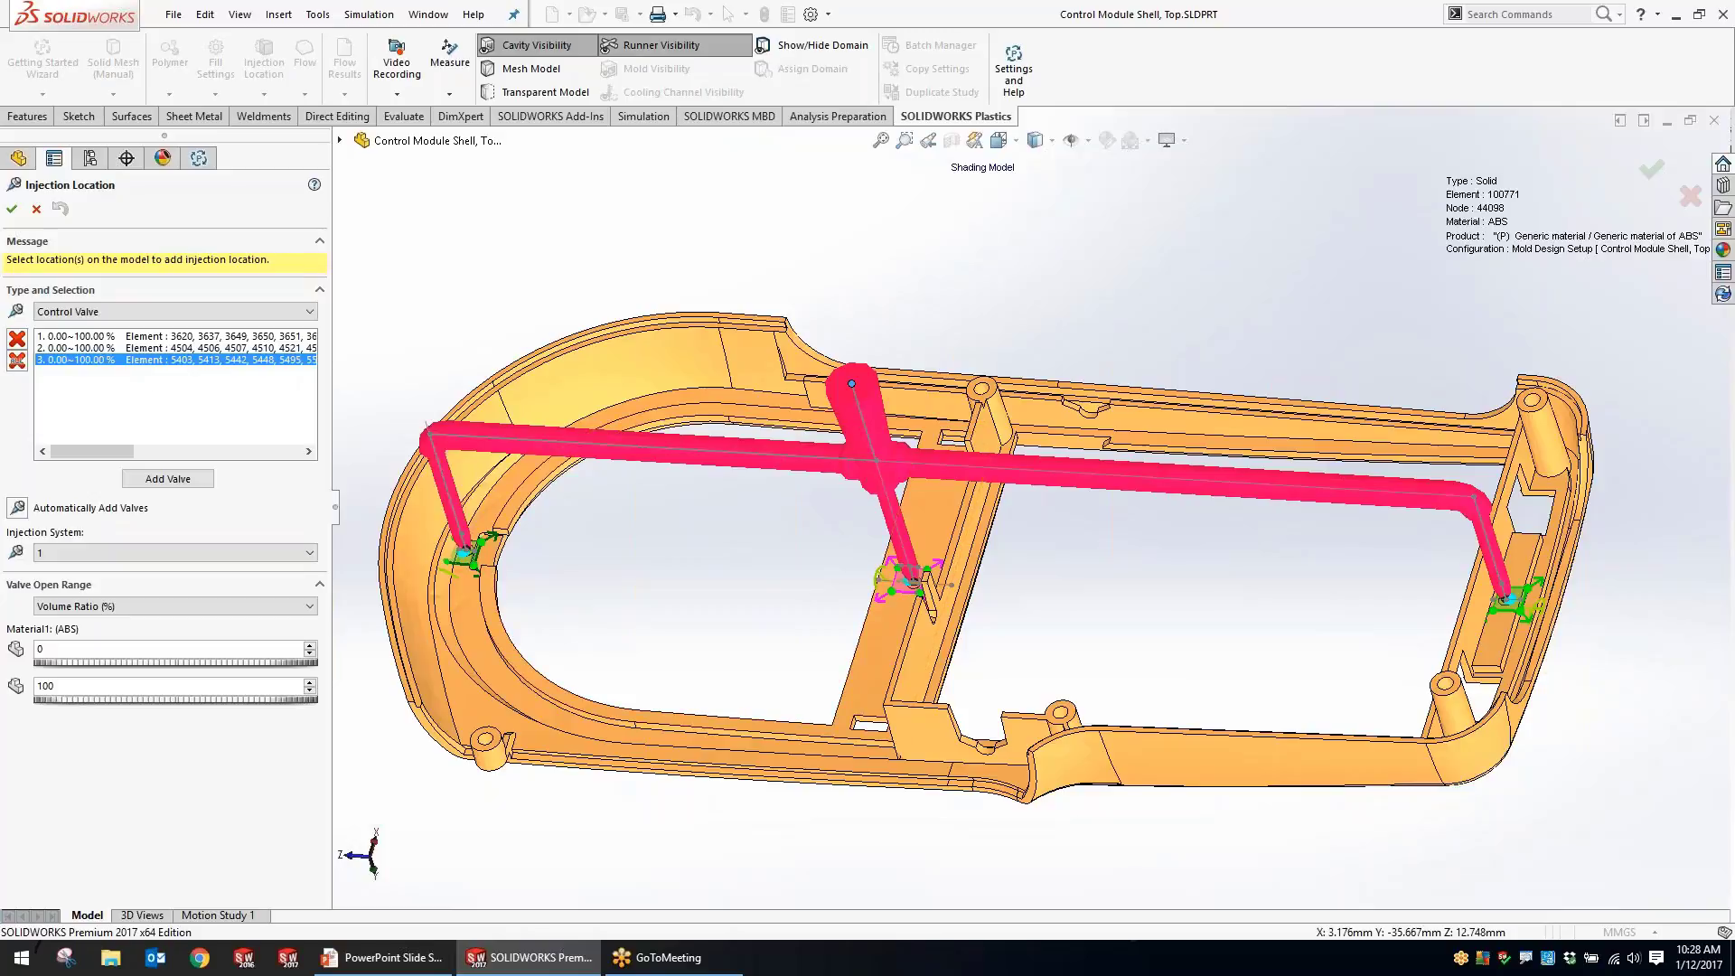
click(82, 608)
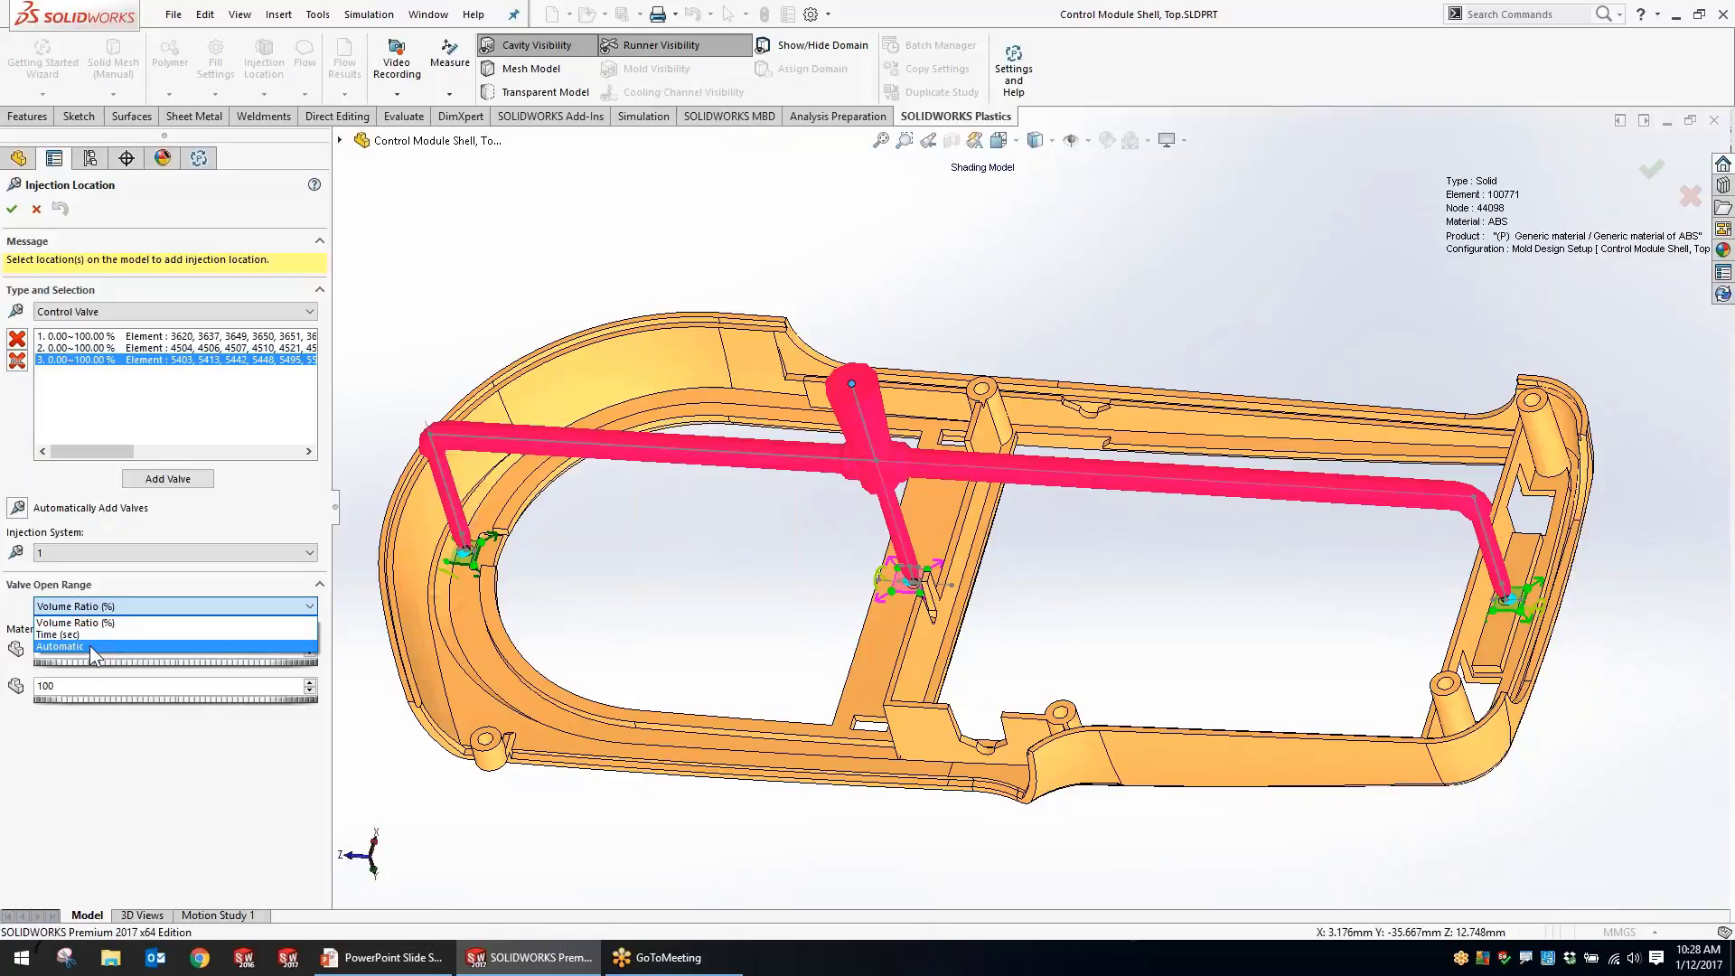
click(90, 624)
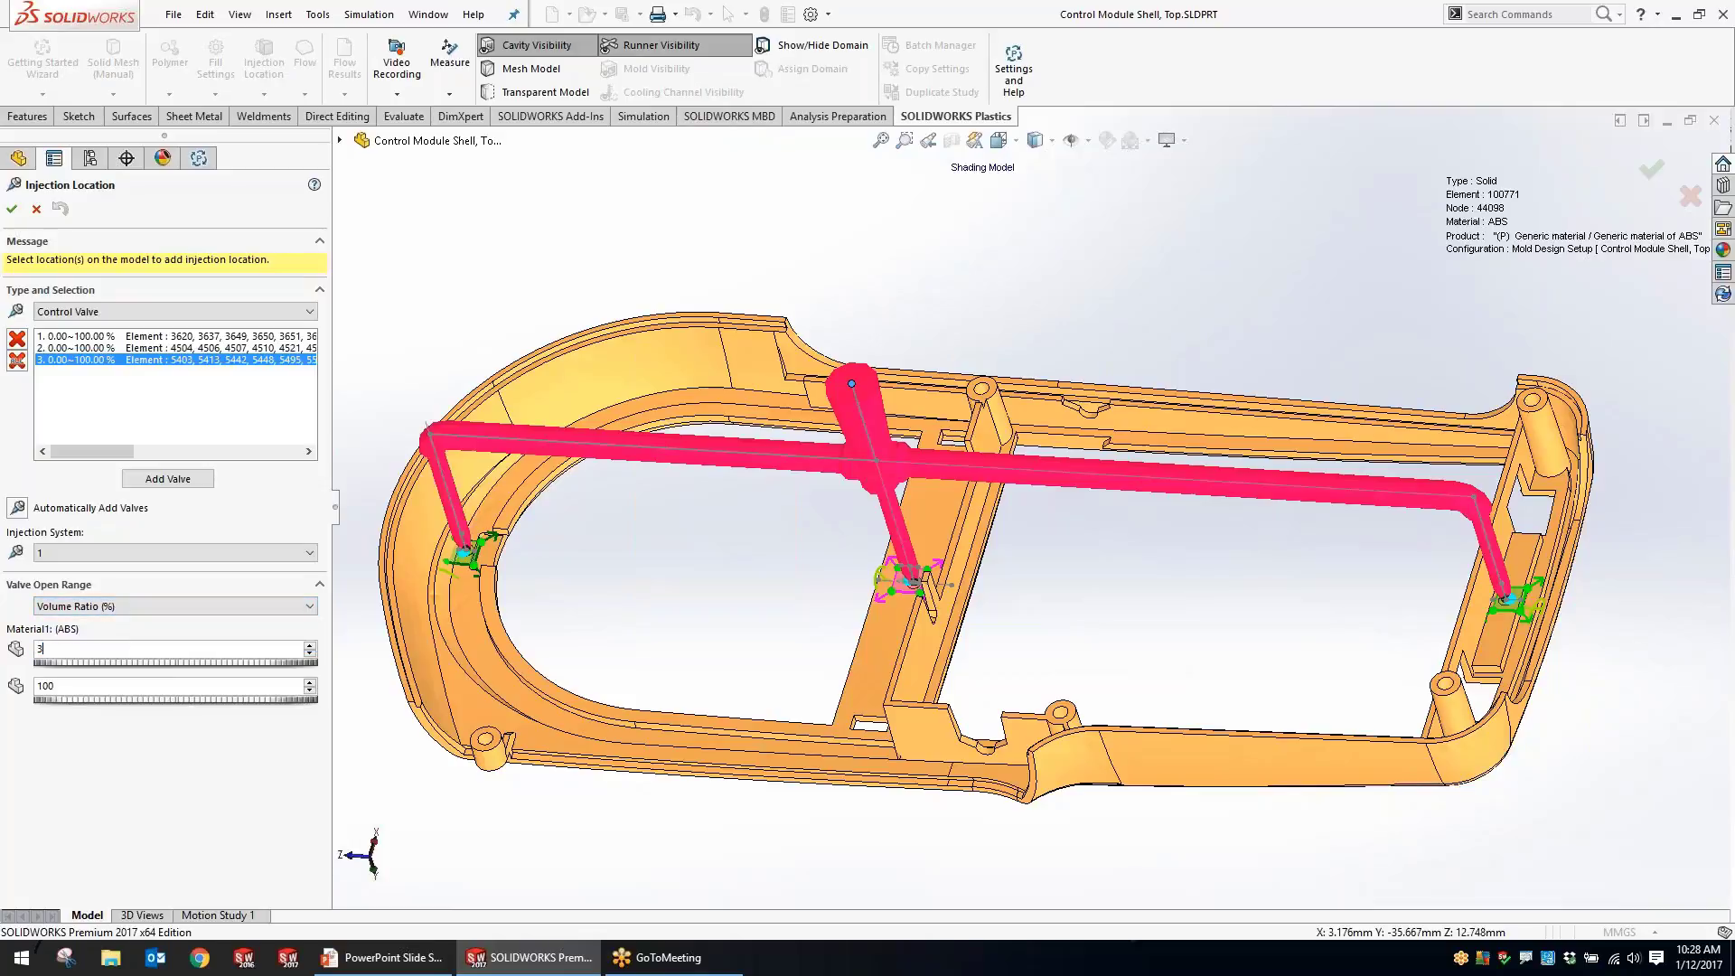
click(149, 479)
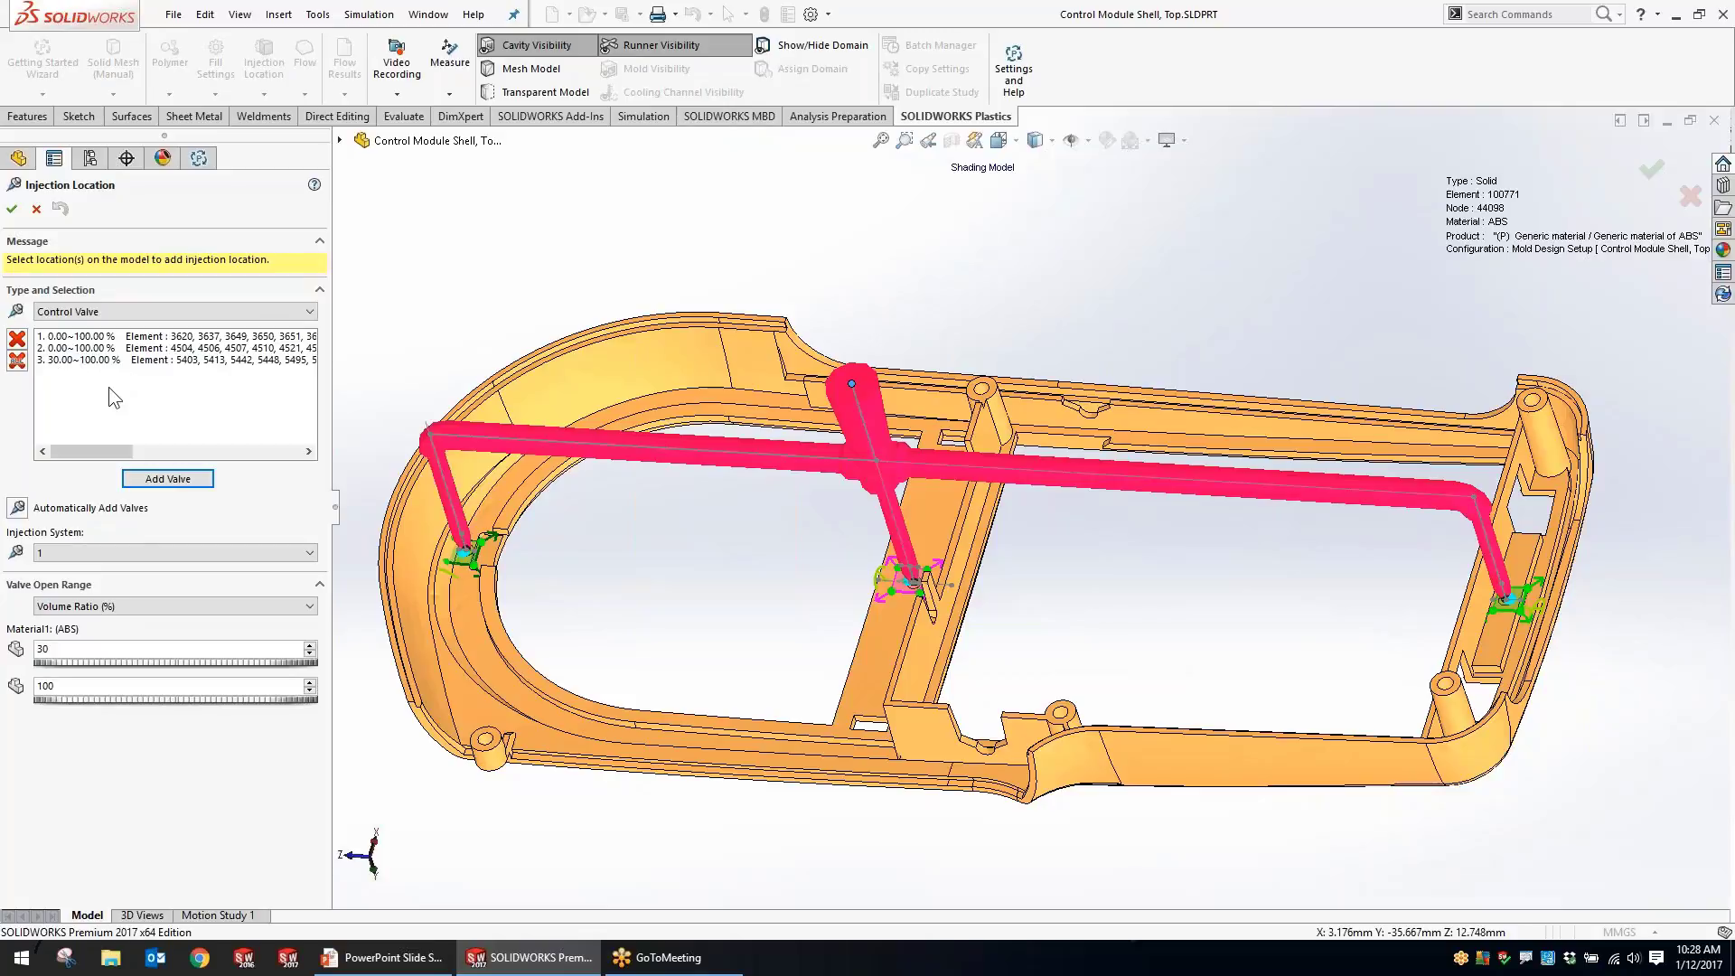
click(11, 209)
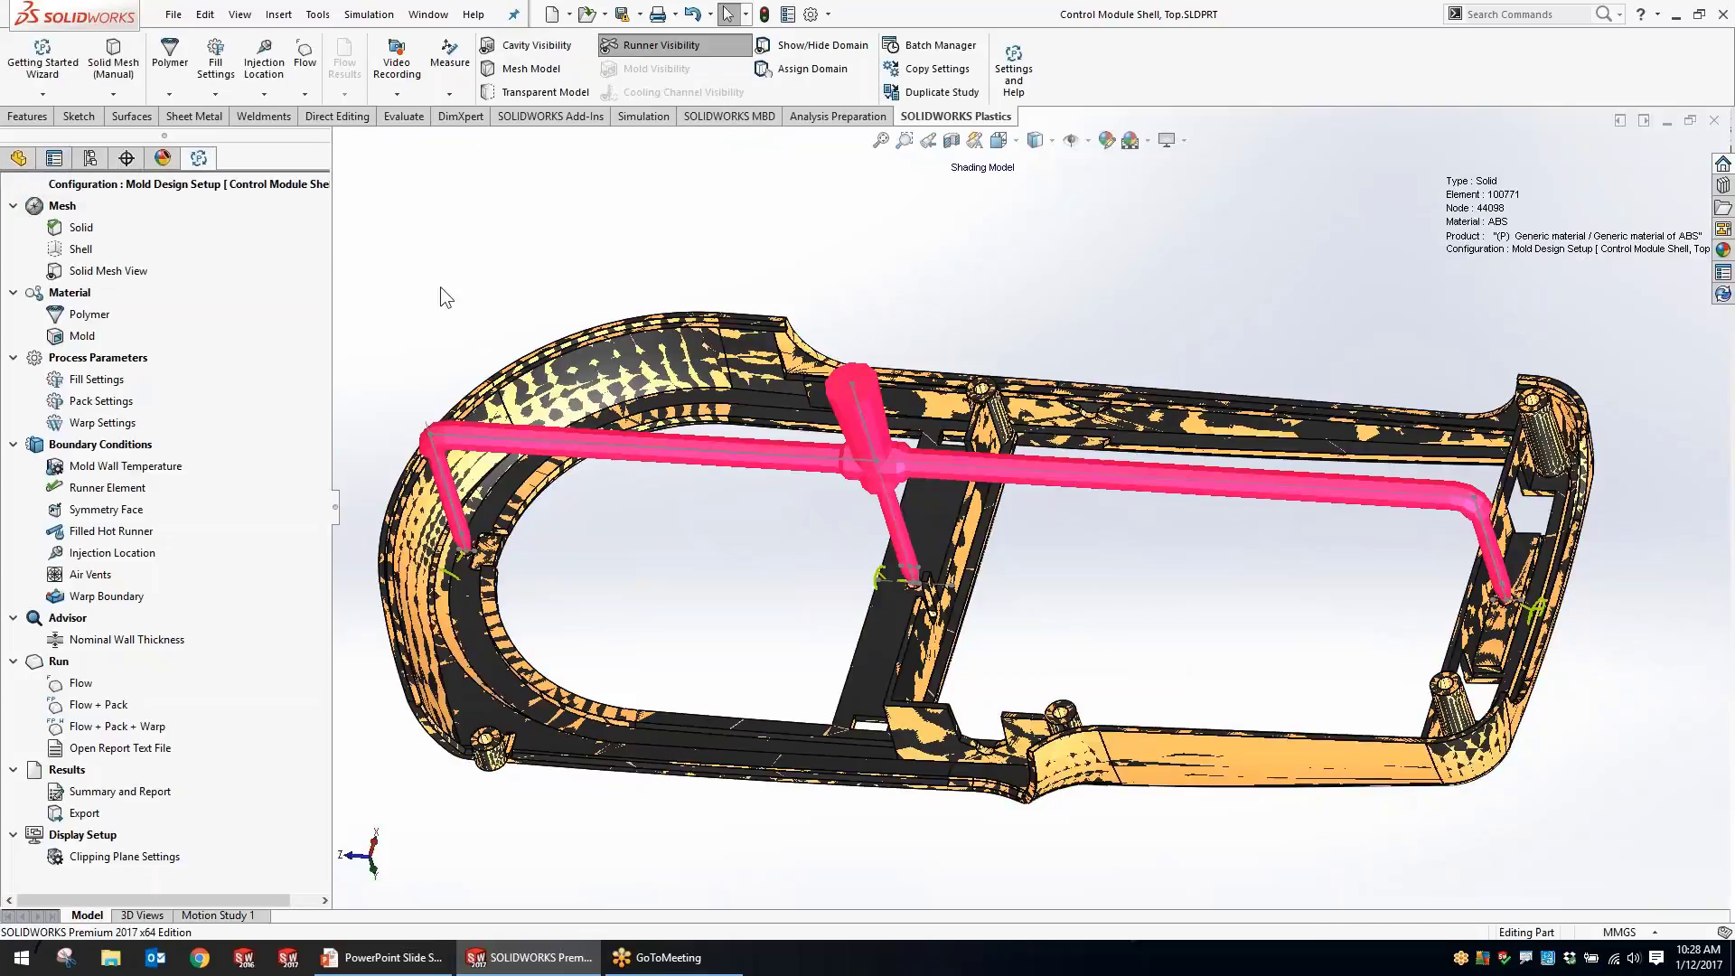
Activate the Mold Design configuration and reload its Plastics project.
middle_drag(445, 291, 537, 271)
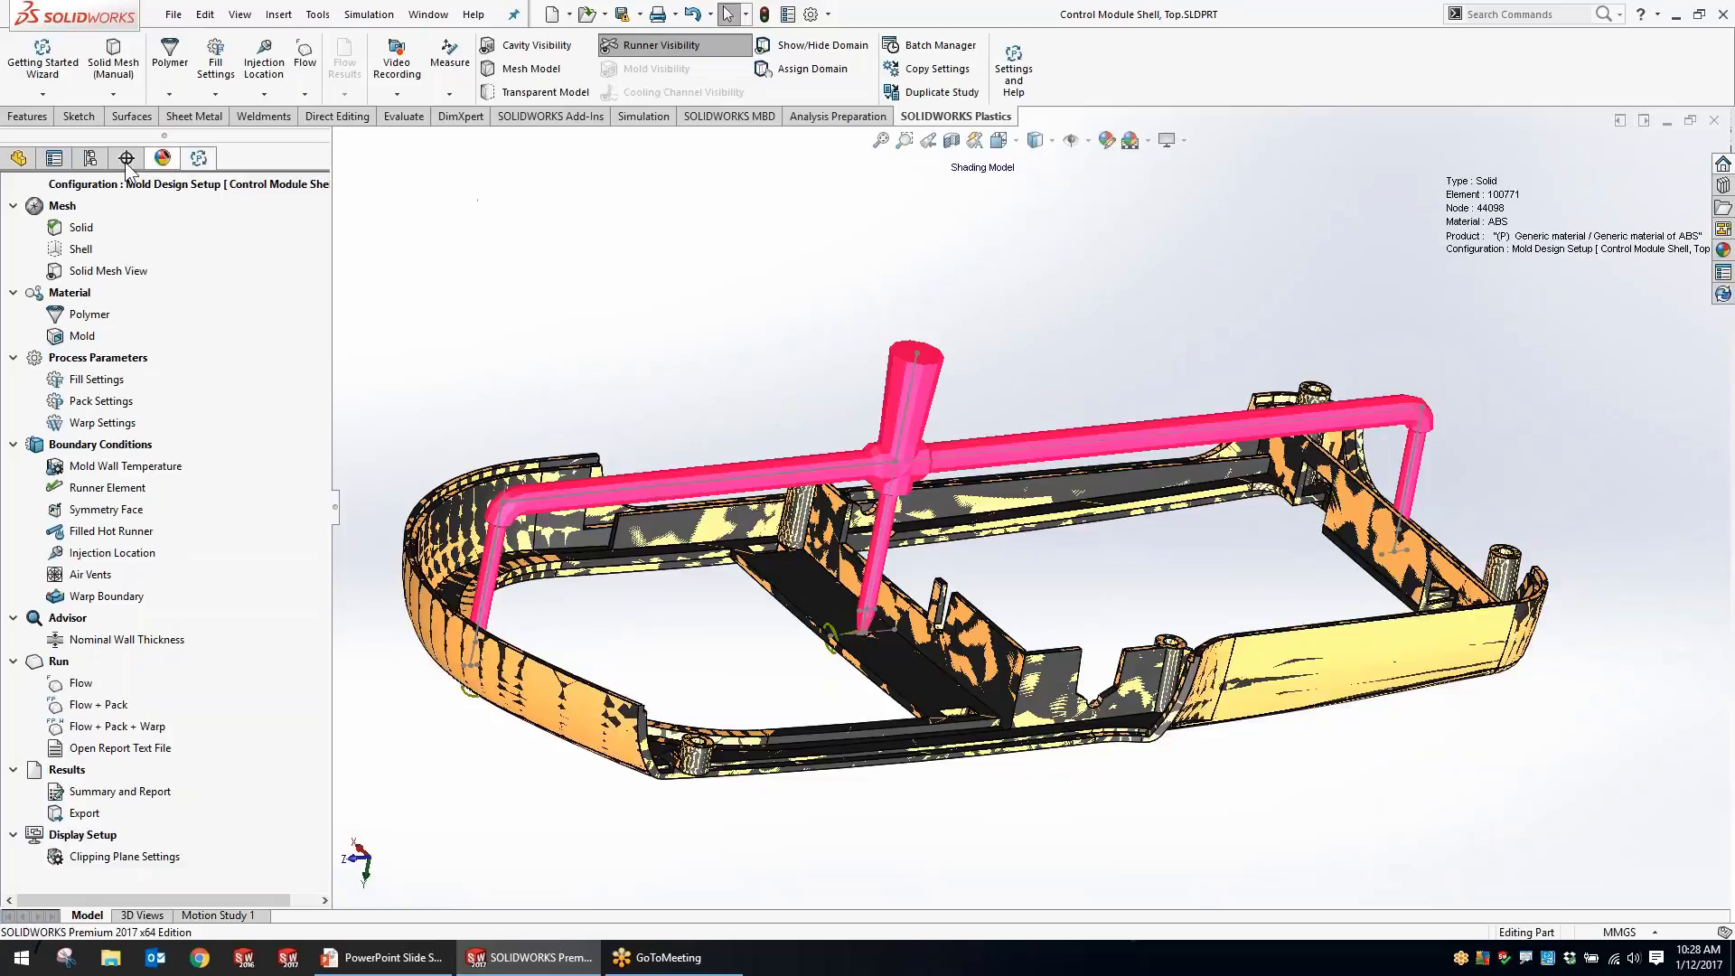
click(90, 158)
double_click(118, 238)
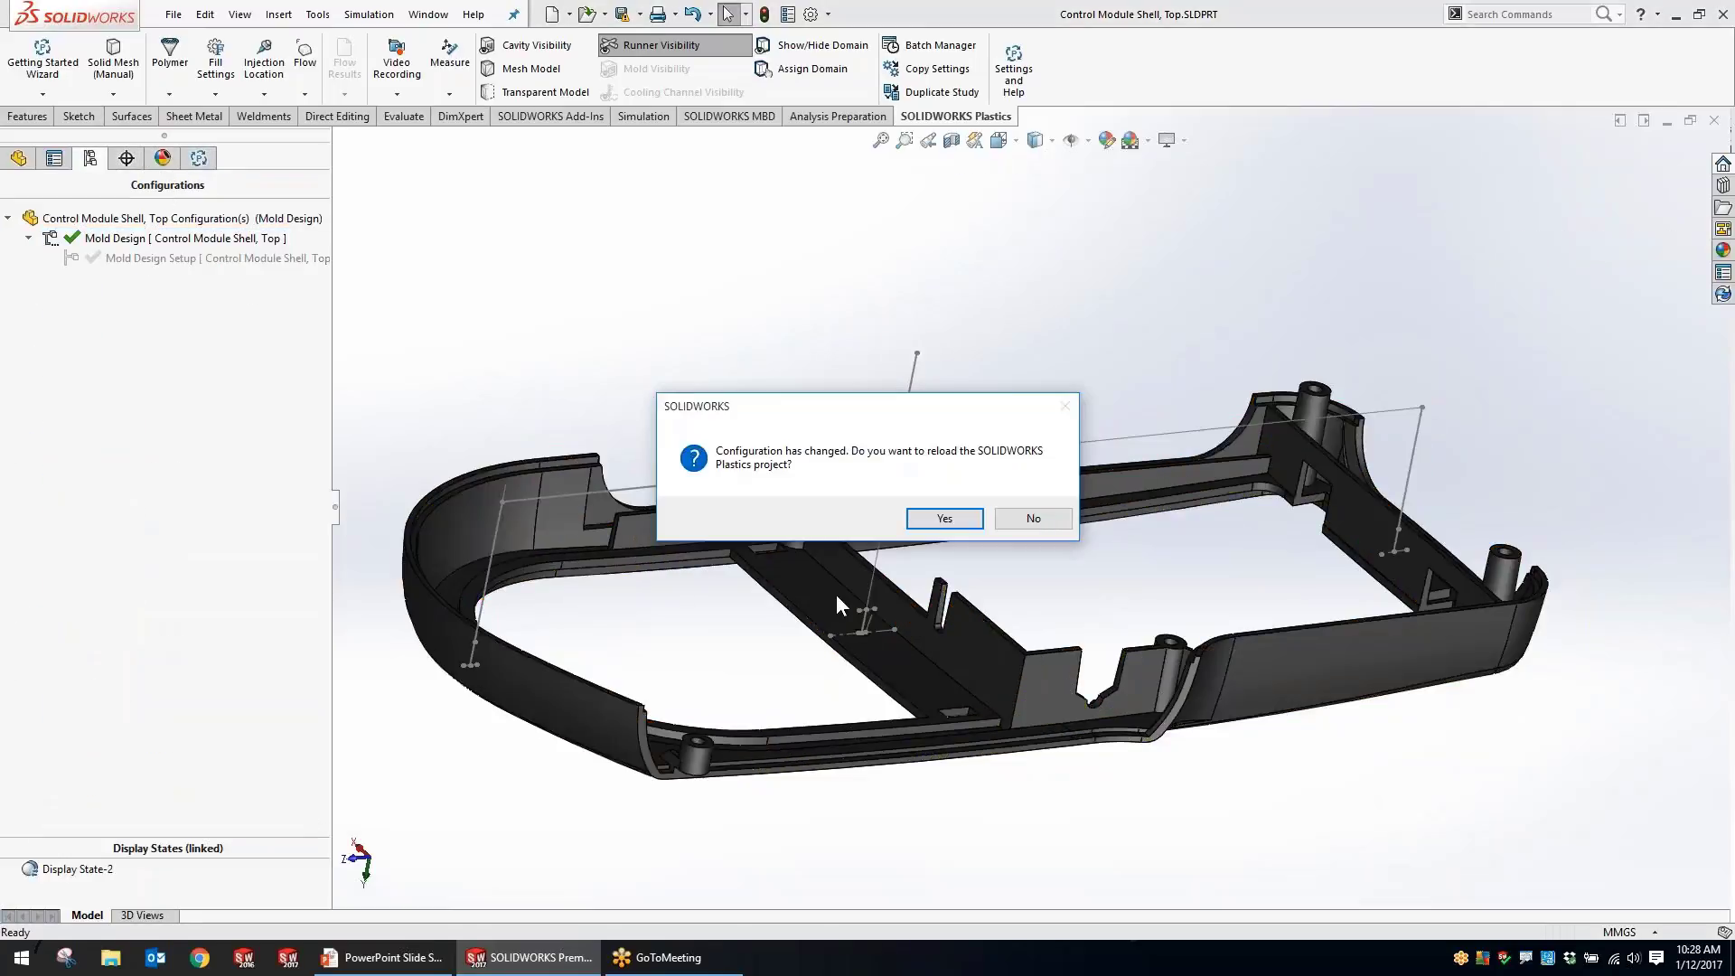
click(943, 519)
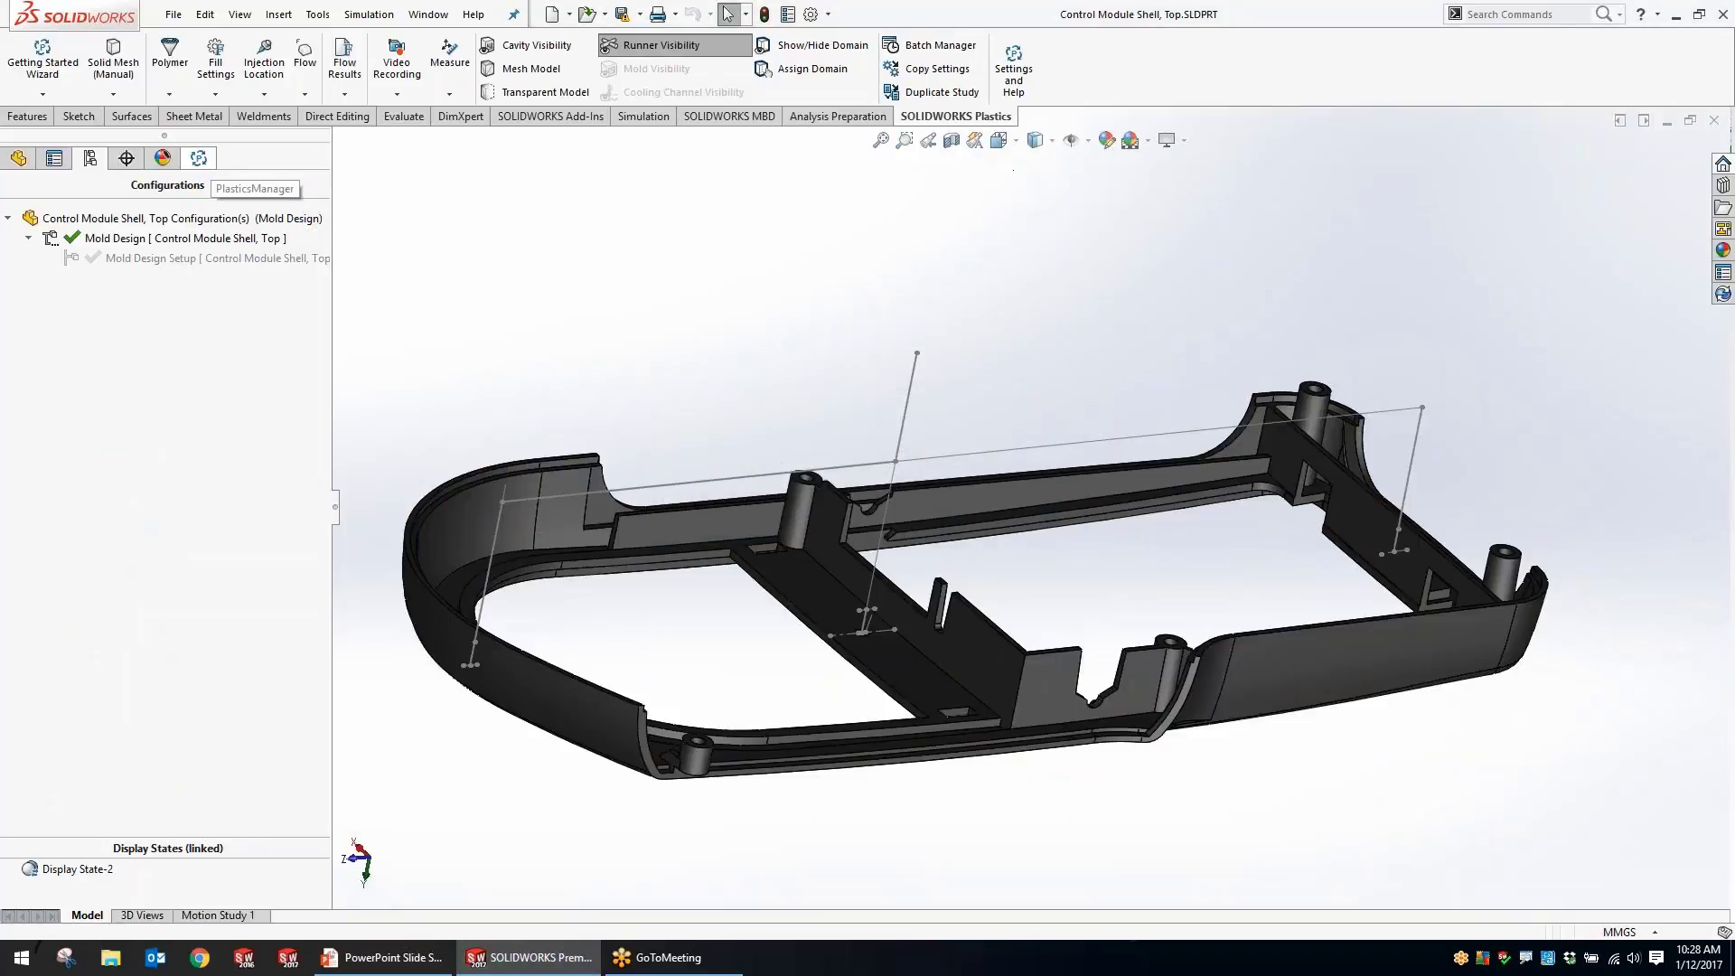
click(199, 158)
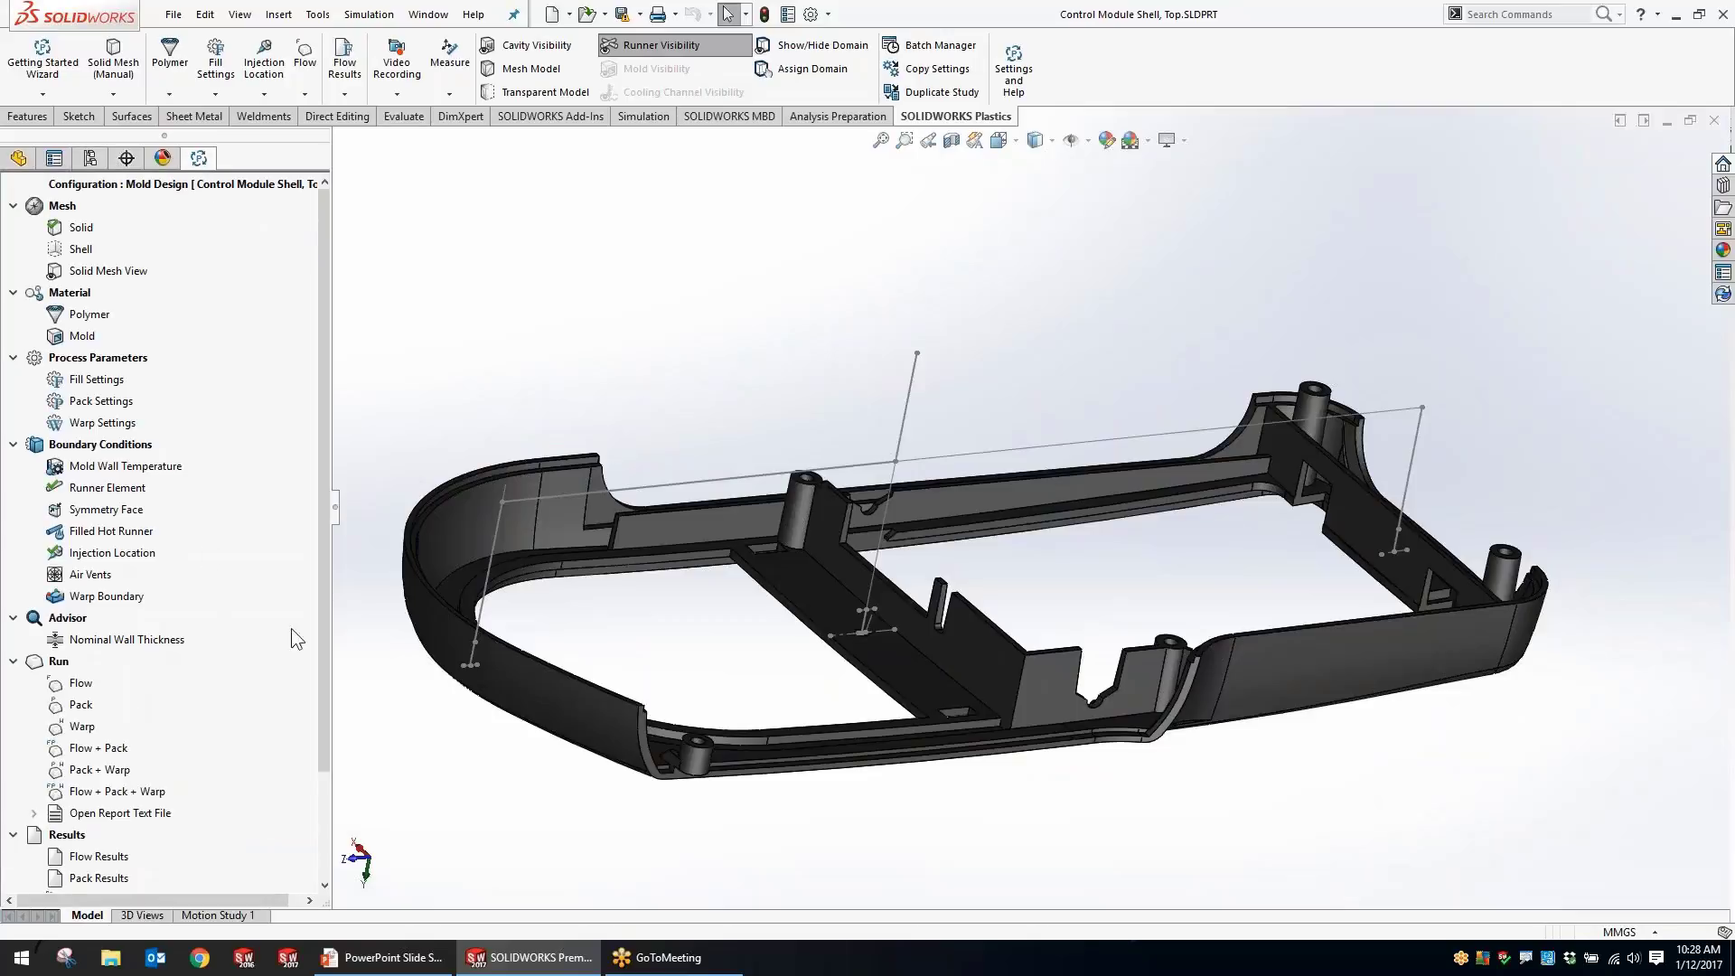
Open the flow results and examine the fill time plot with its maximum limited to 1 second, restoring the full range.
scroll(298, 773, down, 2)
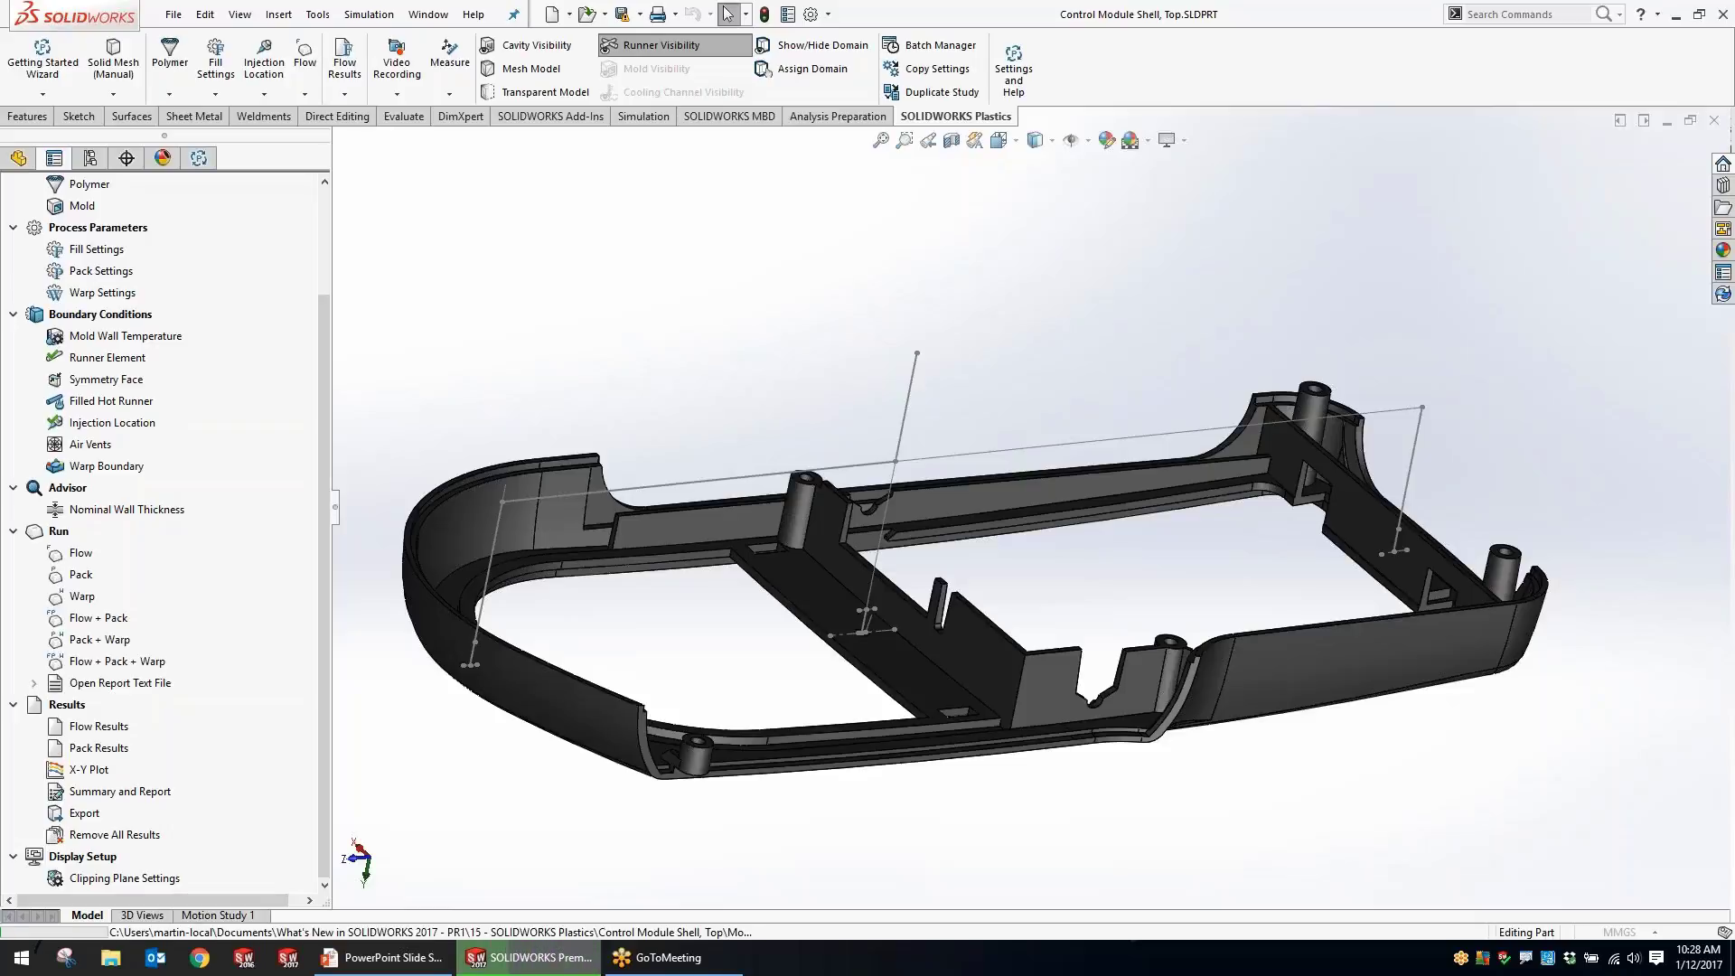
click(120, 727)
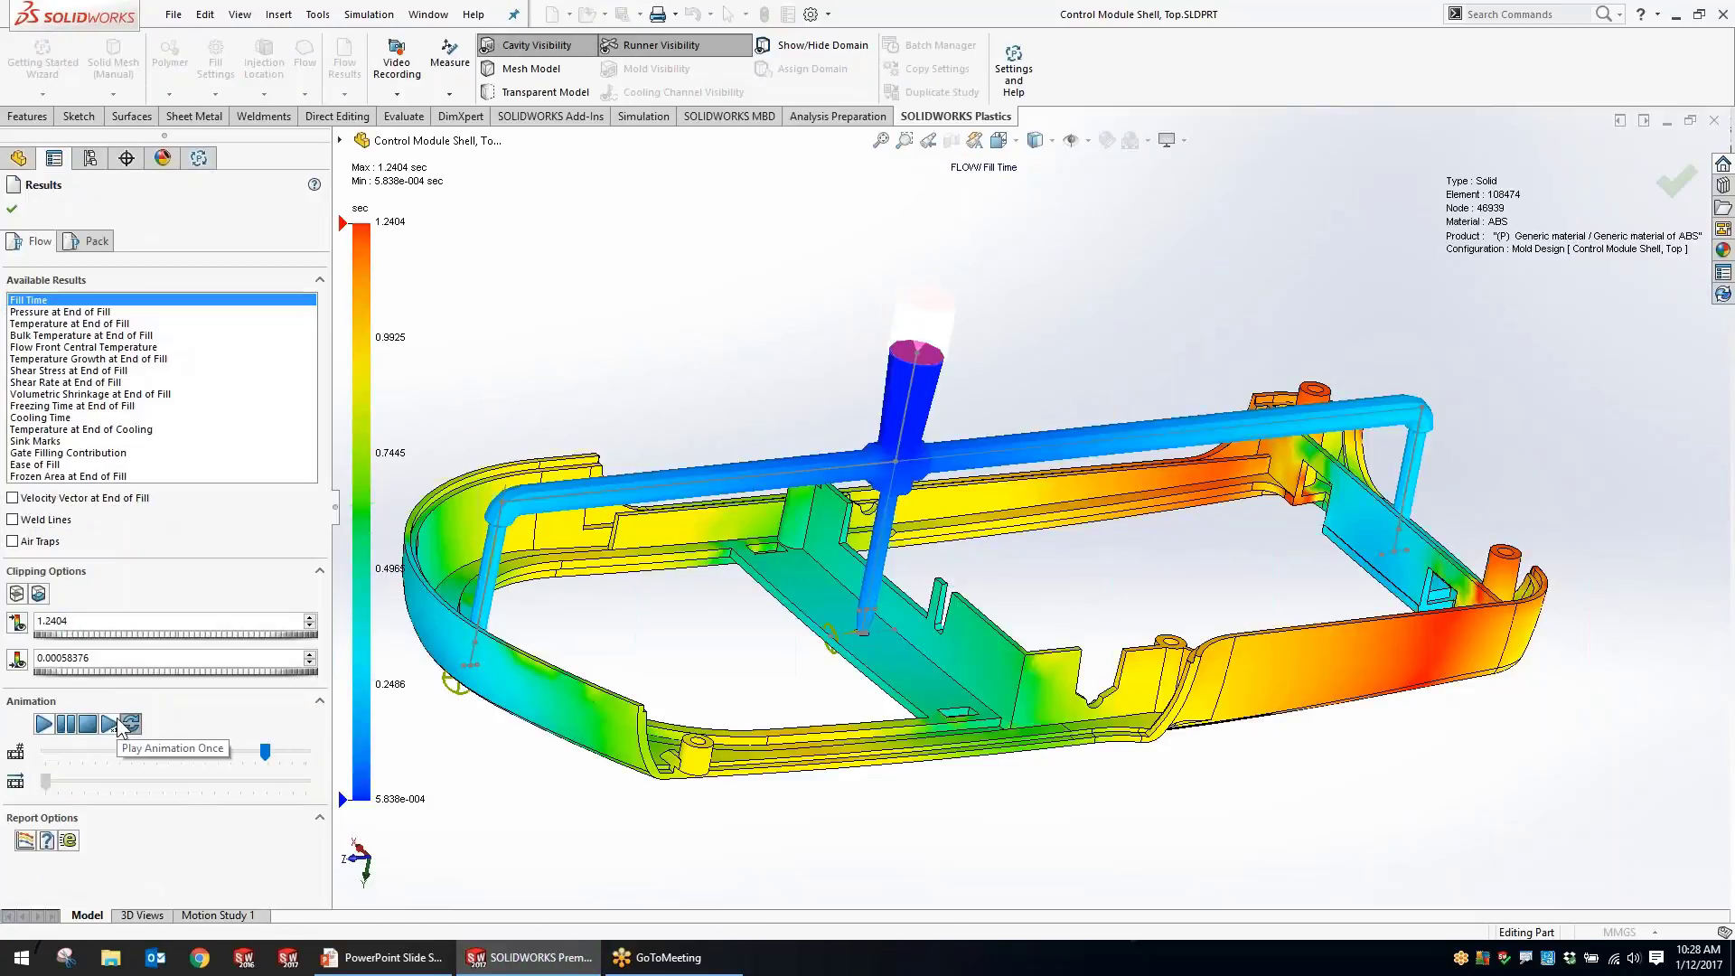
middle_drag(686, 633, 781, 679)
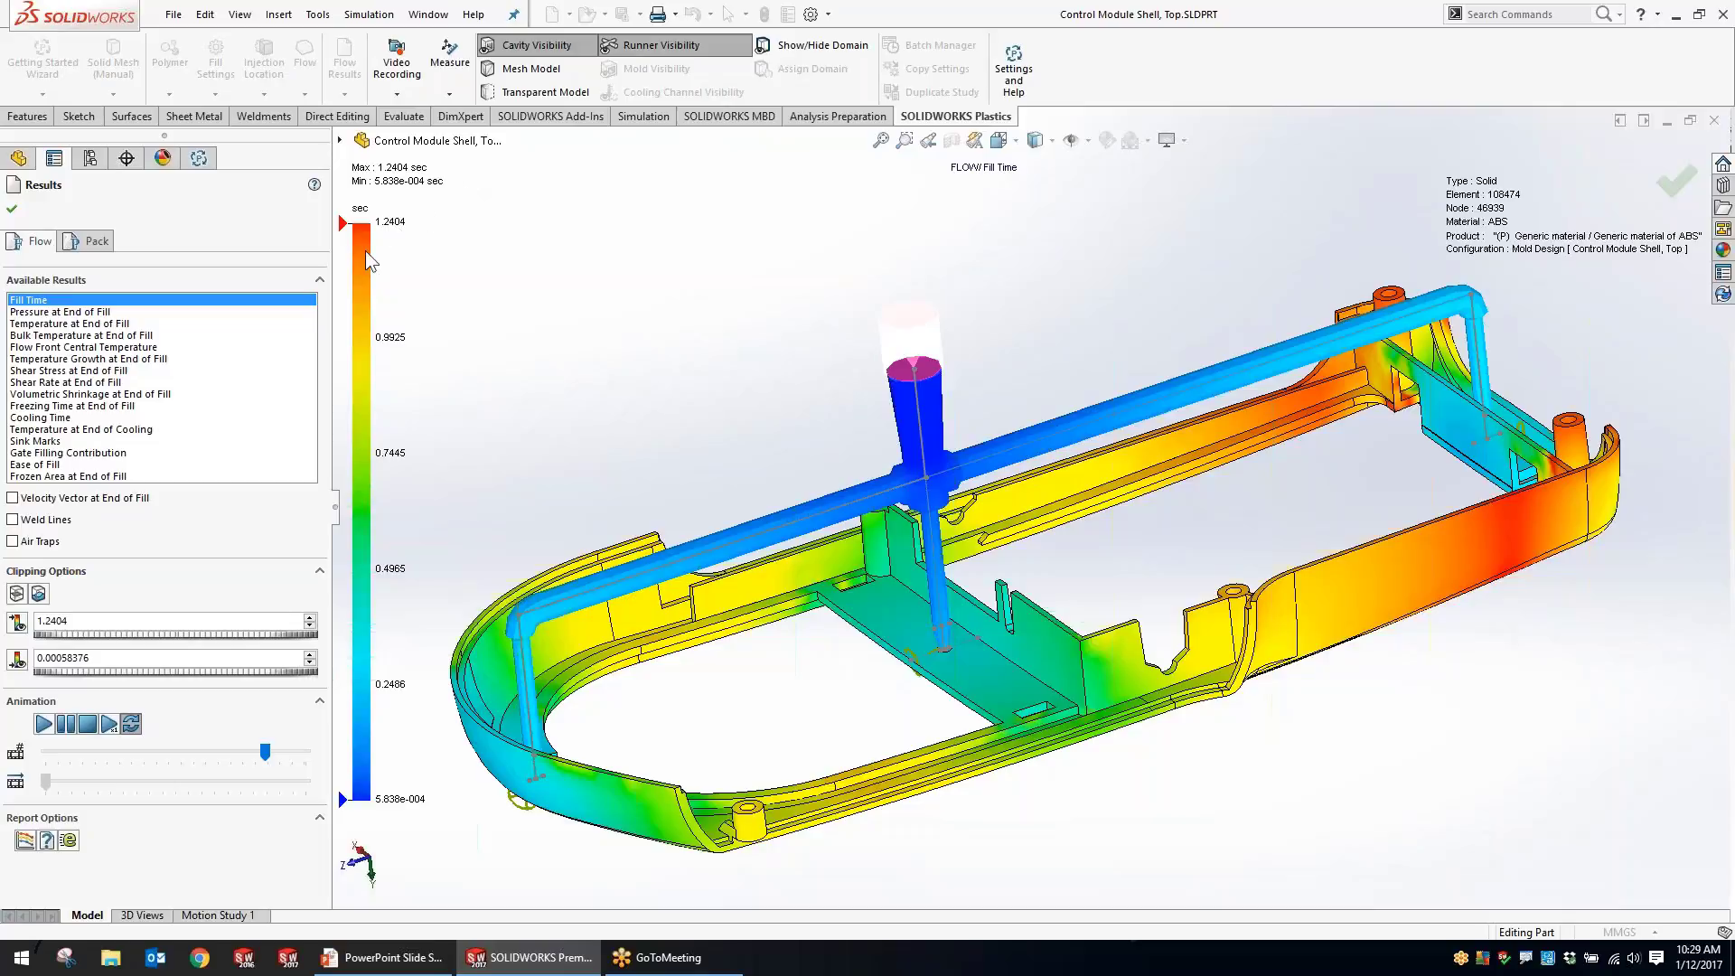
double_click(53, 620)
text(1)
key(Return)
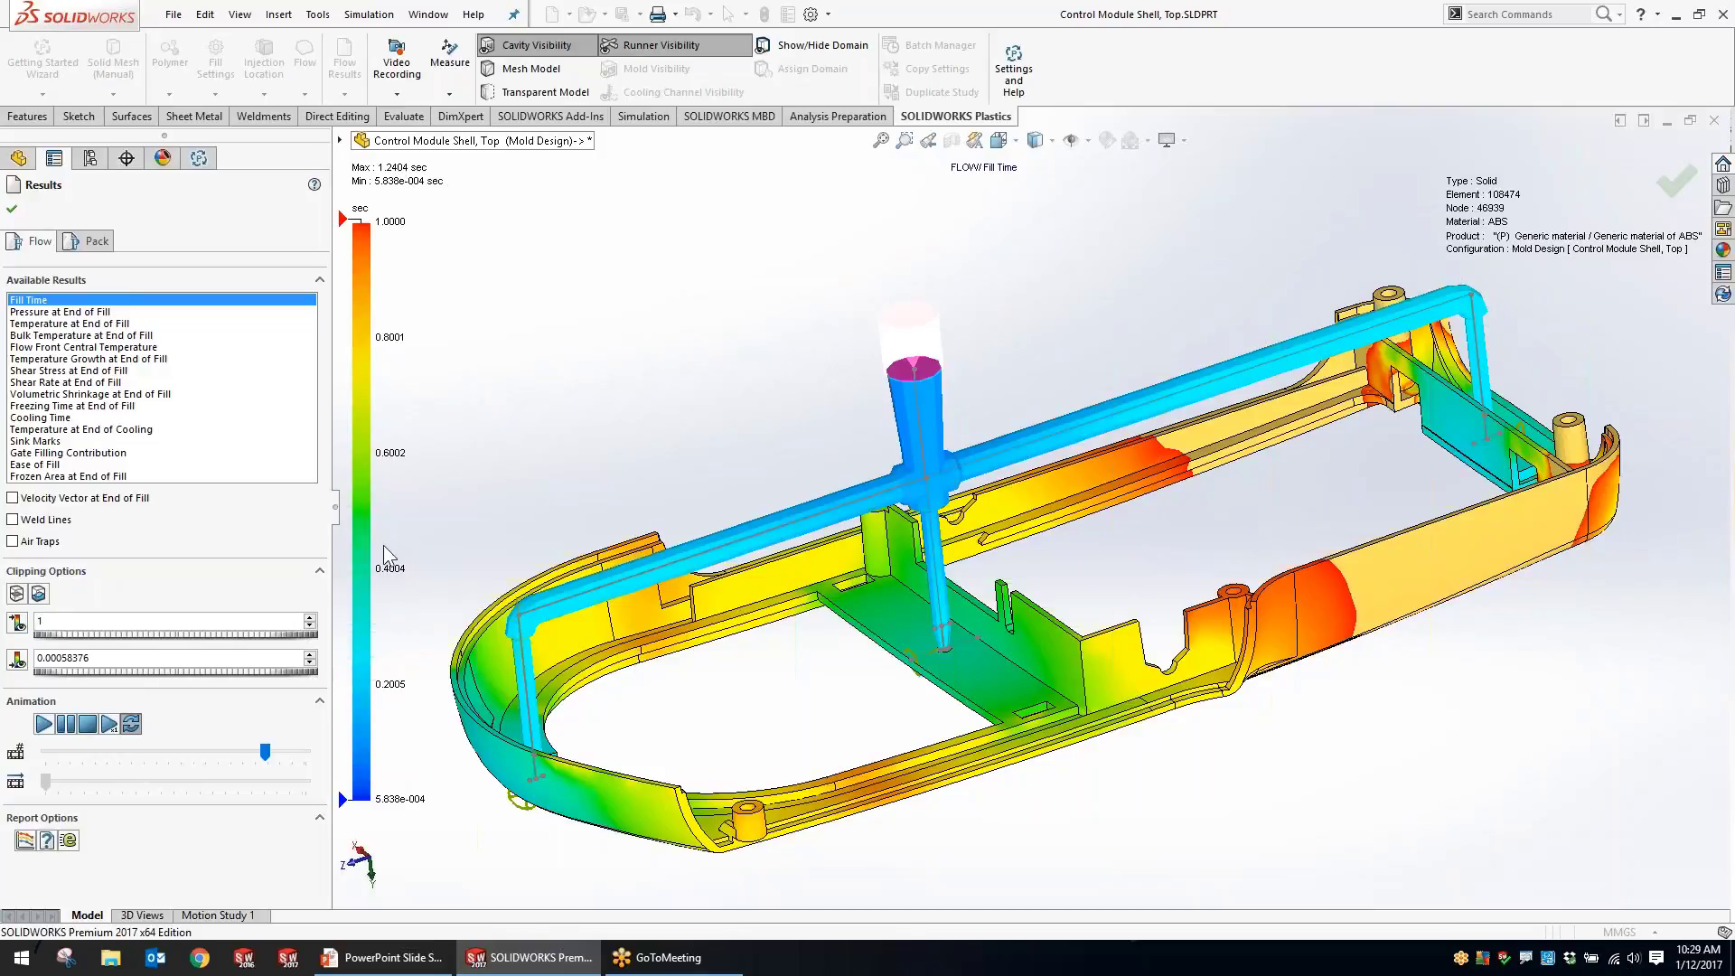
click(17, 621)
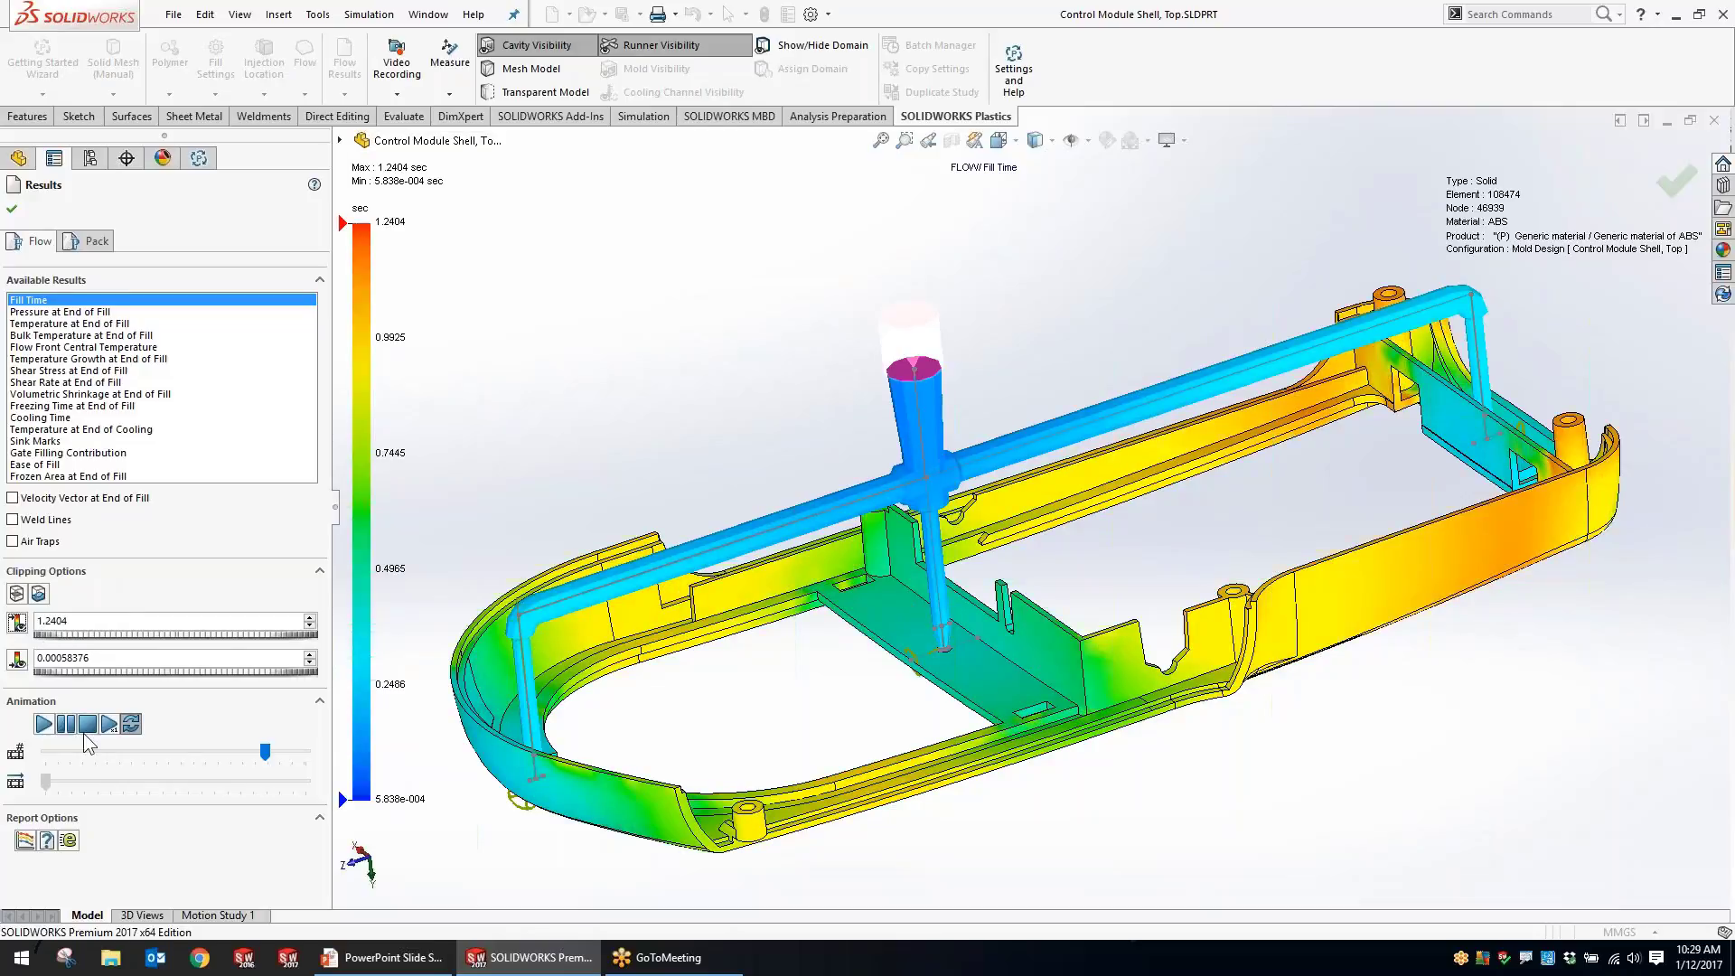
Play the fill time animation at a slower speed, watch the melt flow from the sprue through the gates, and stop it.
click(47, 727)
drag(153, 752, 143, 750)
click(52, 725)
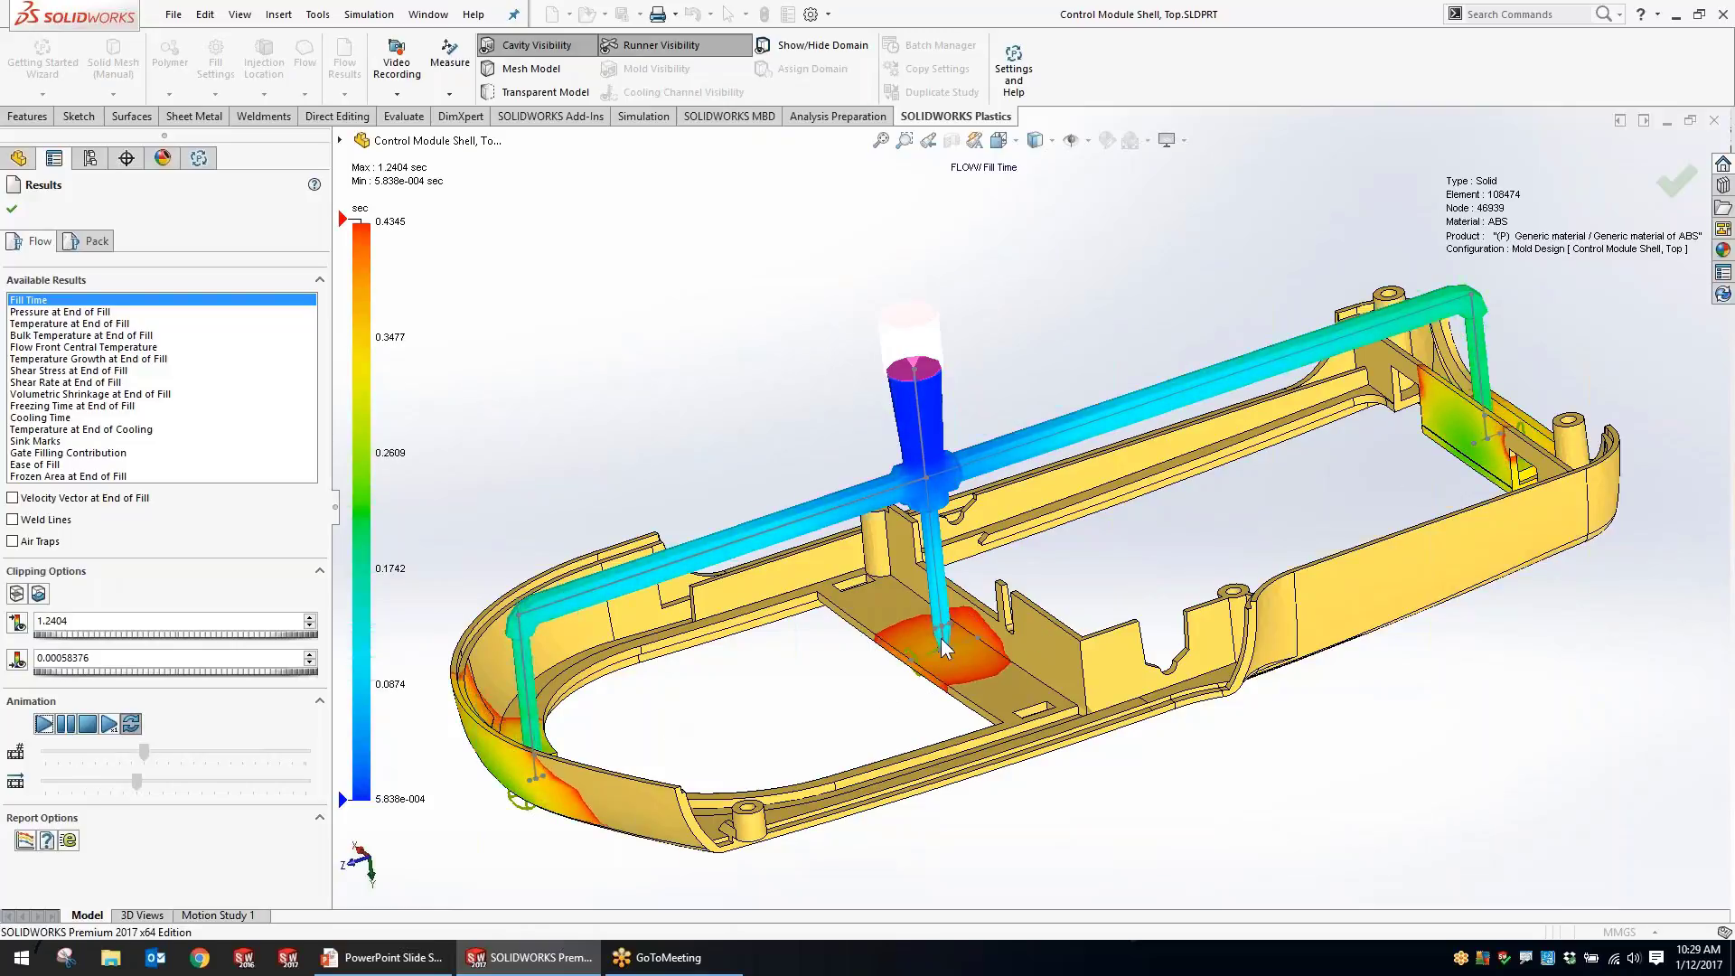
middle_drag(775, 630, 792, 675)
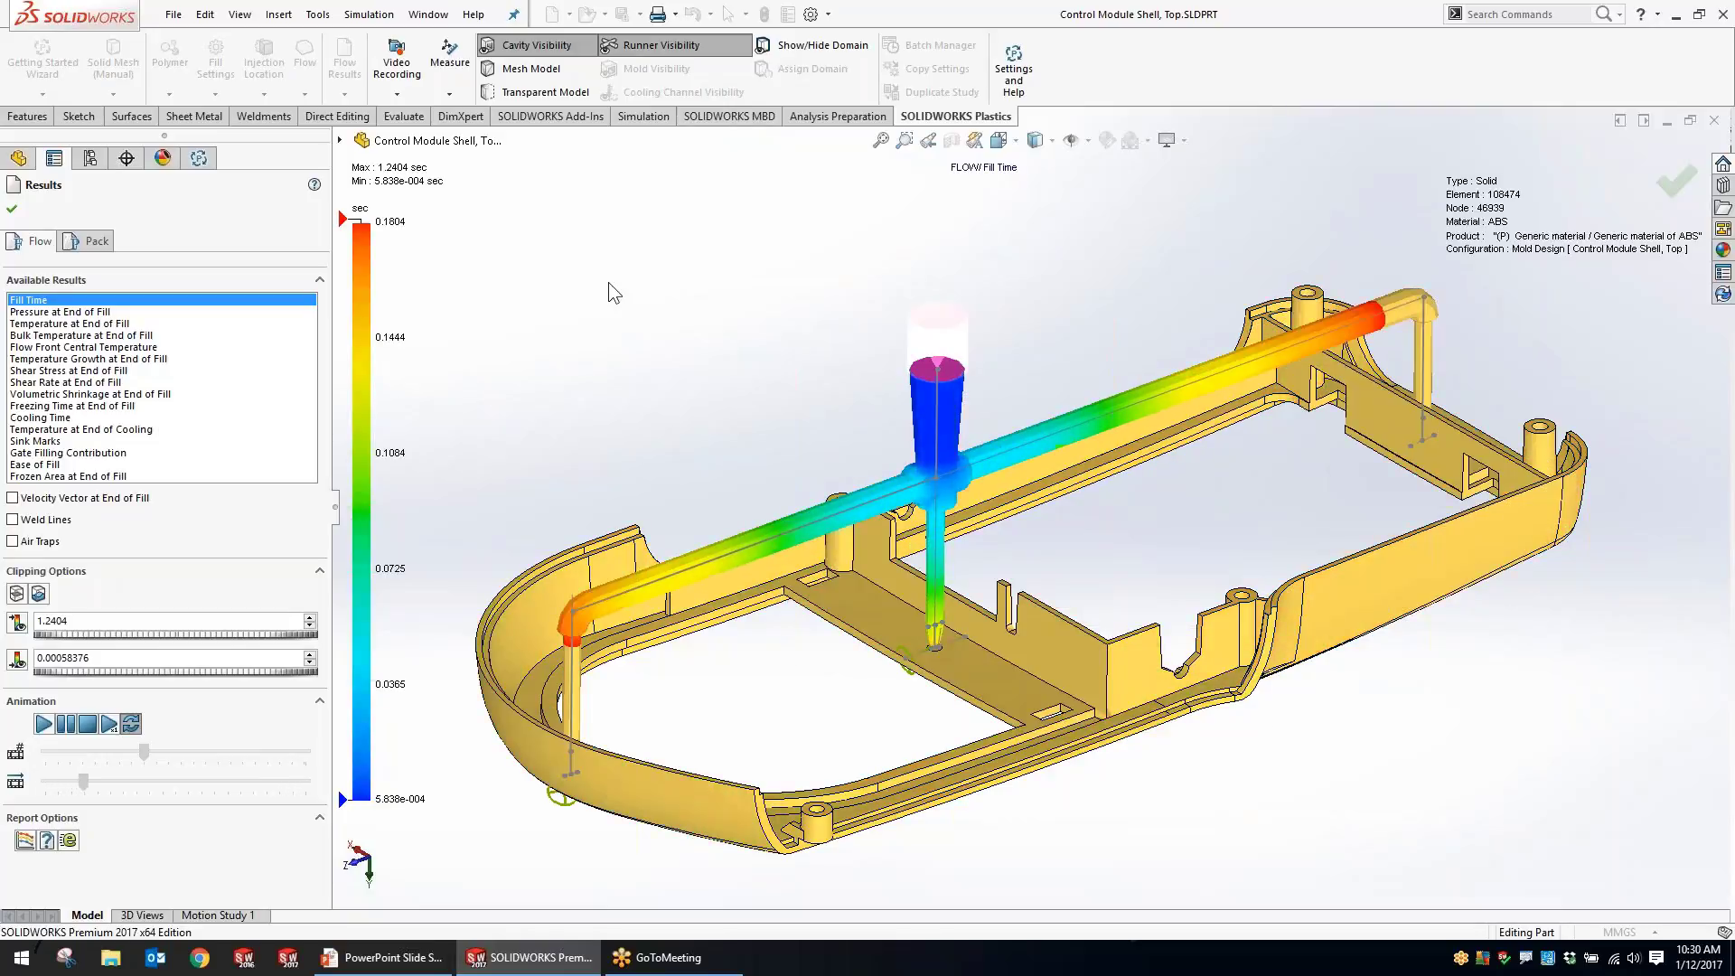
click(85, 722)
Show the weld lines and examine them near the side wall cut-out and around the corner screw boss.
middle_drag(594, 447, 538, 414)
click(13, 520)
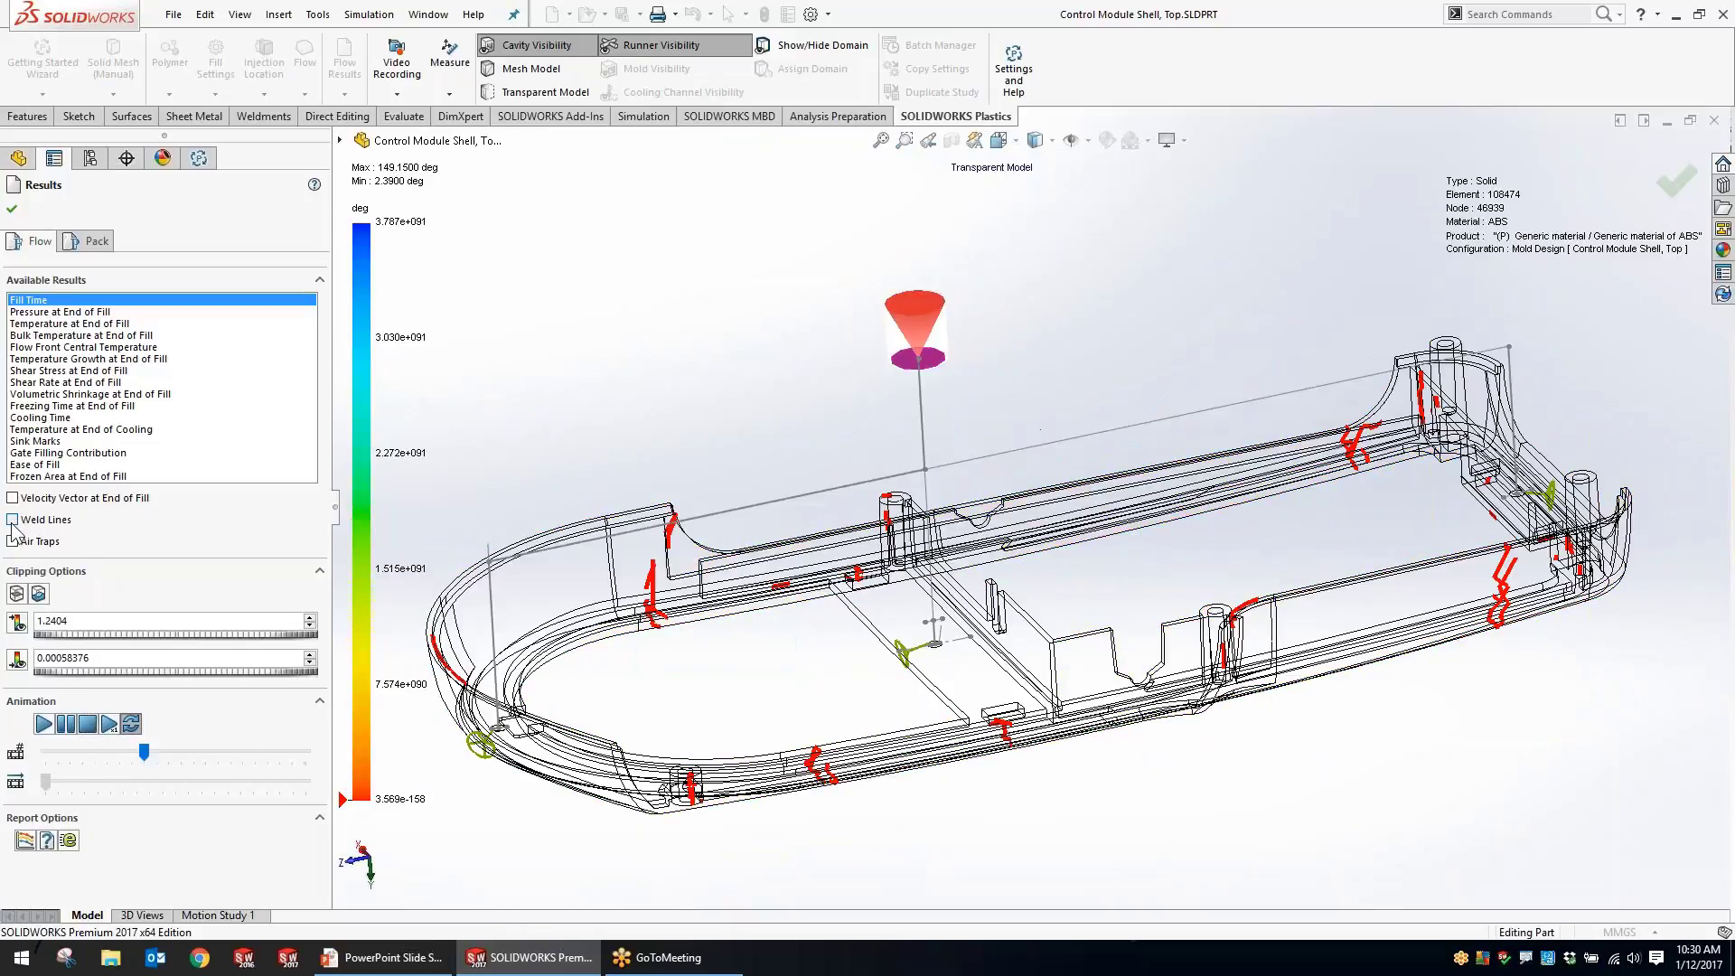
scroll(701, 613, down, 8)
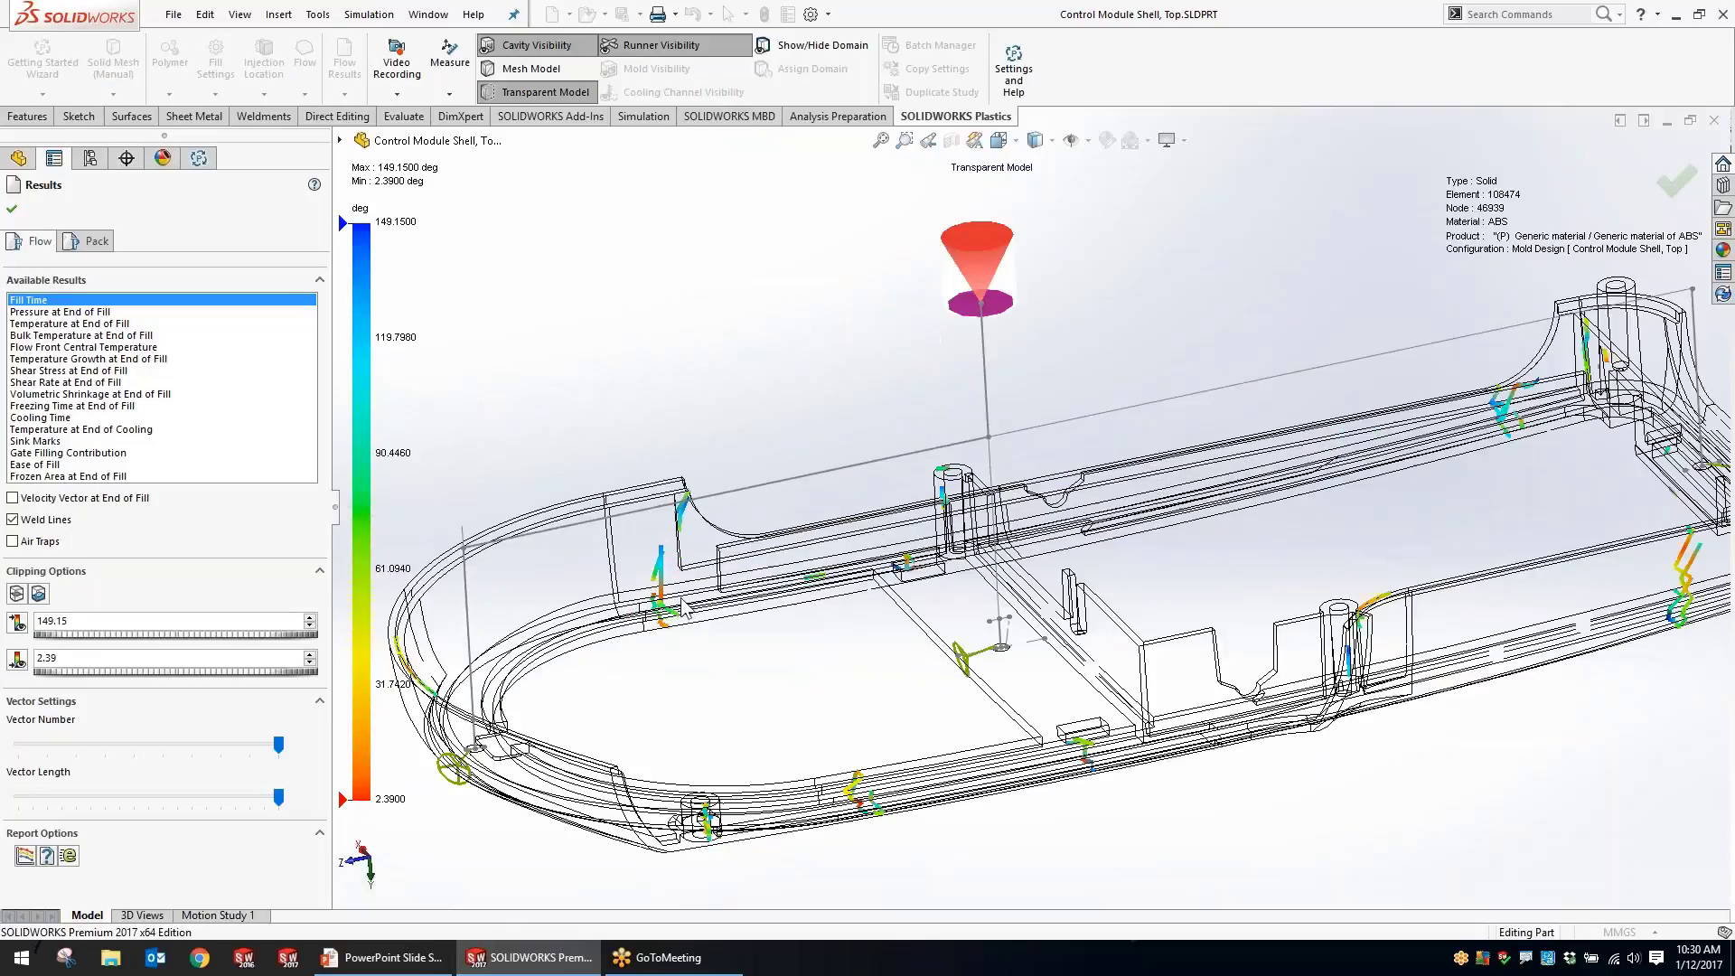
scroll(727, 559, up, 5)
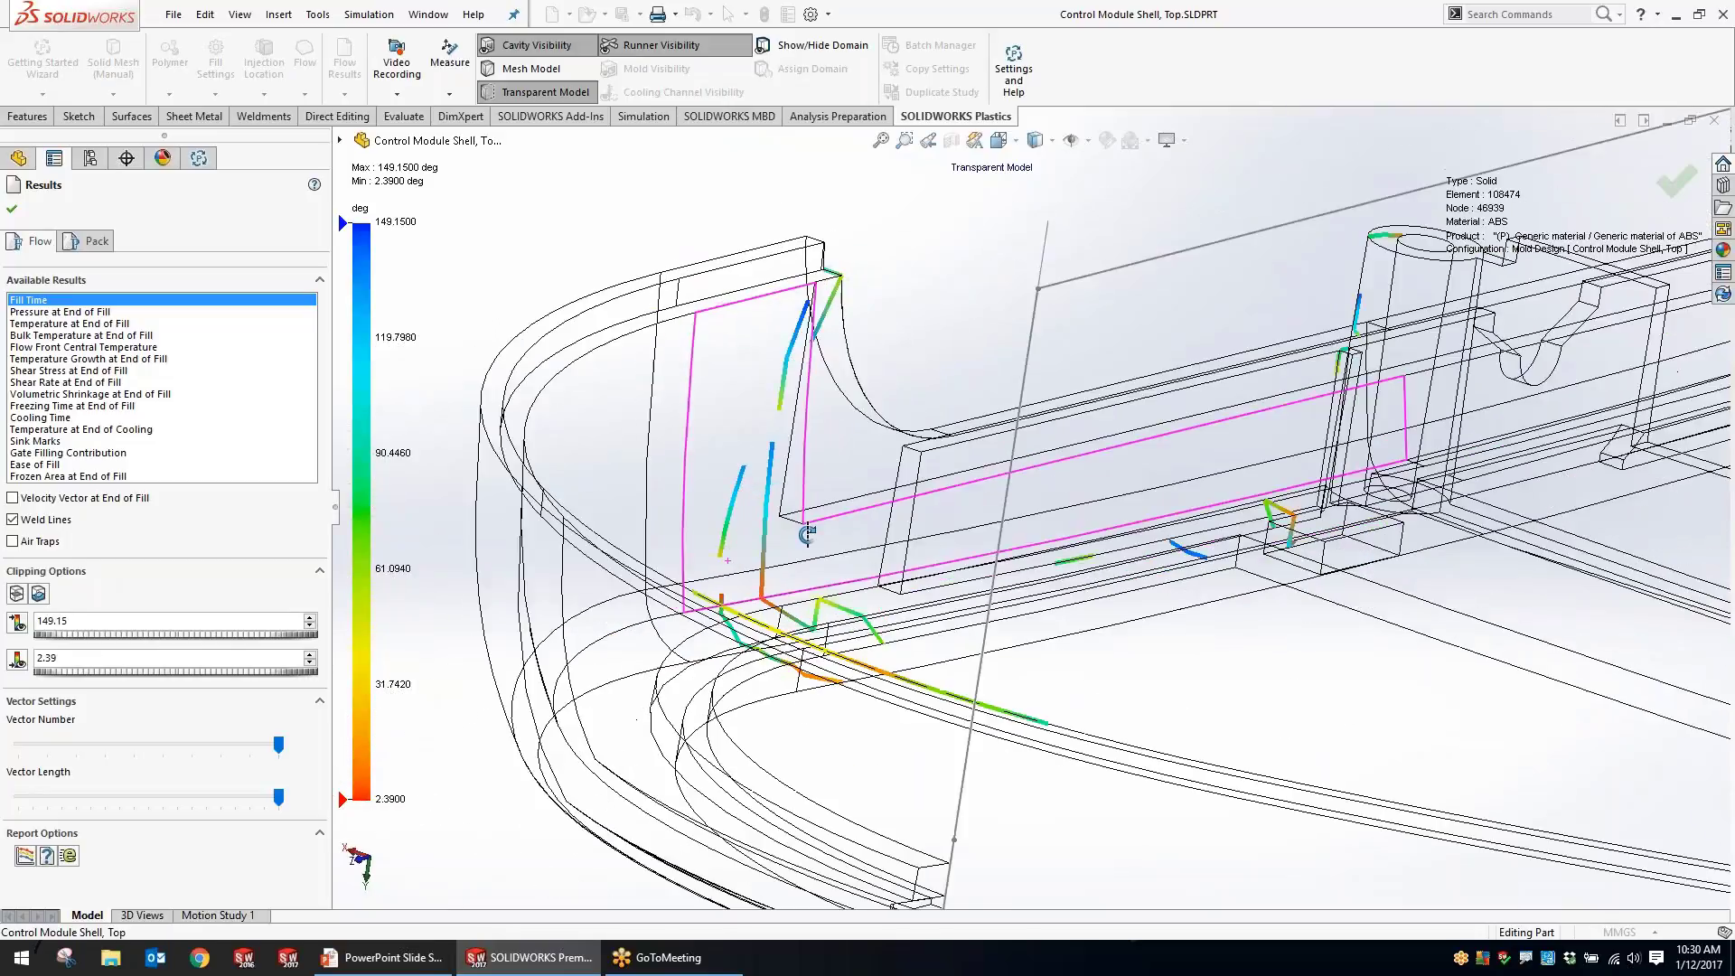
scroll(1391, 662, up, 3)
scroll(1317, 696, down, 10)
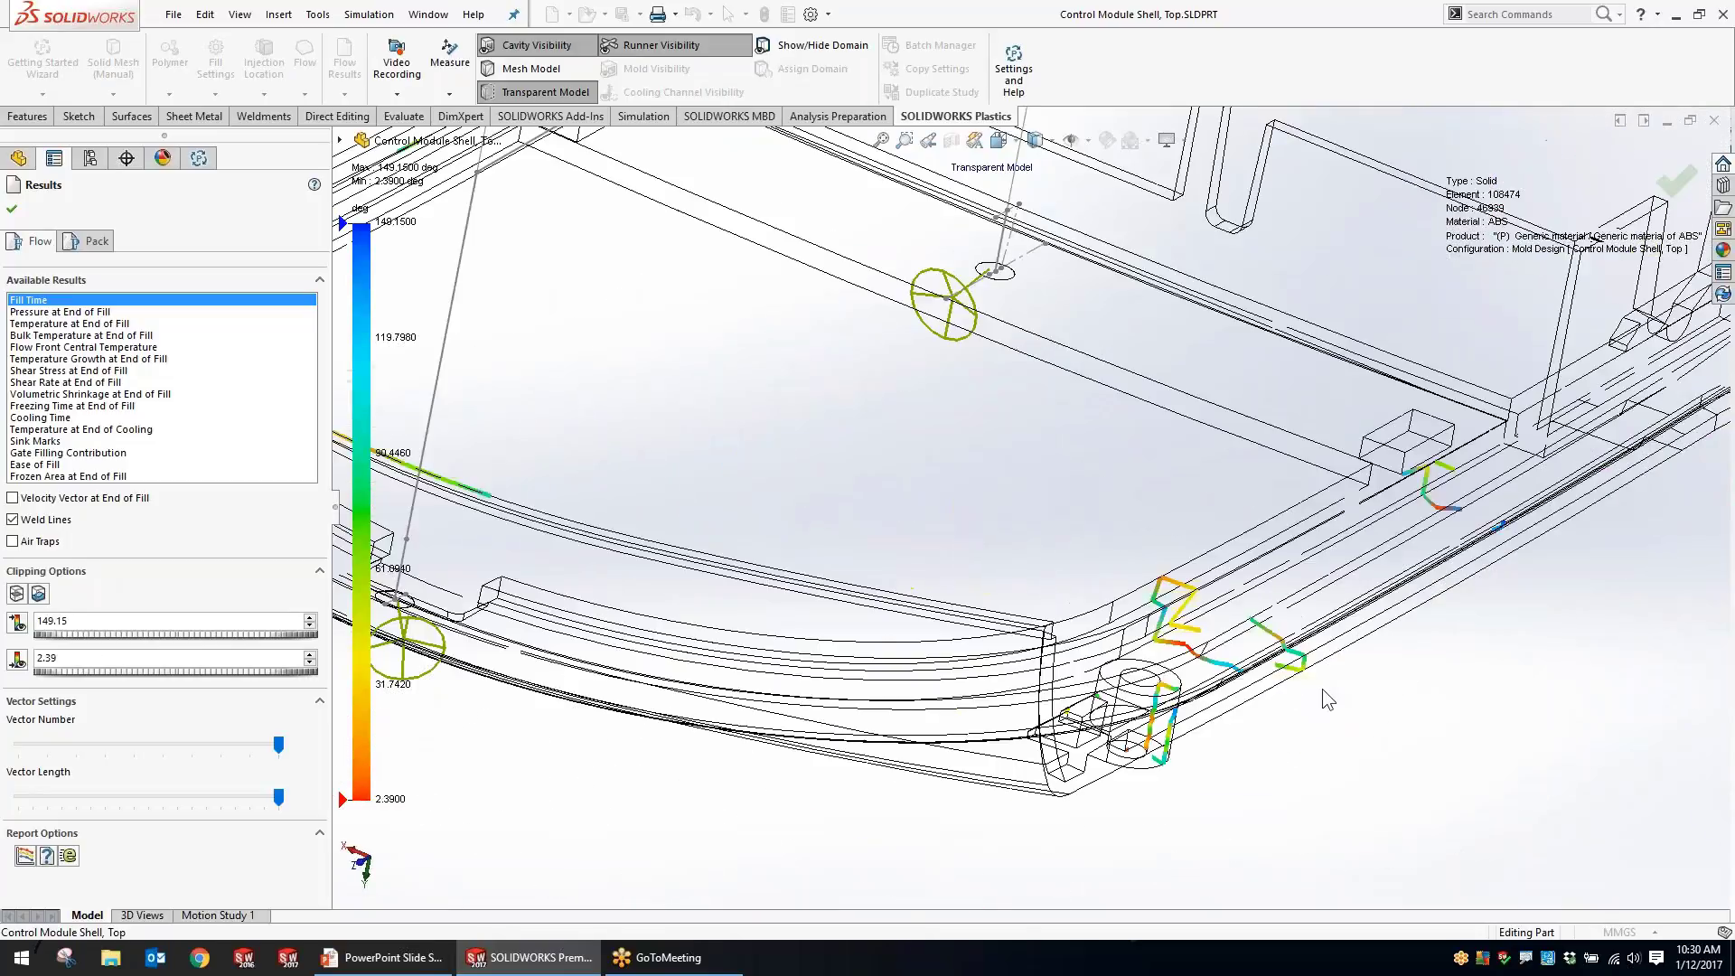
middle_drag(1078, 598, 755, 397)
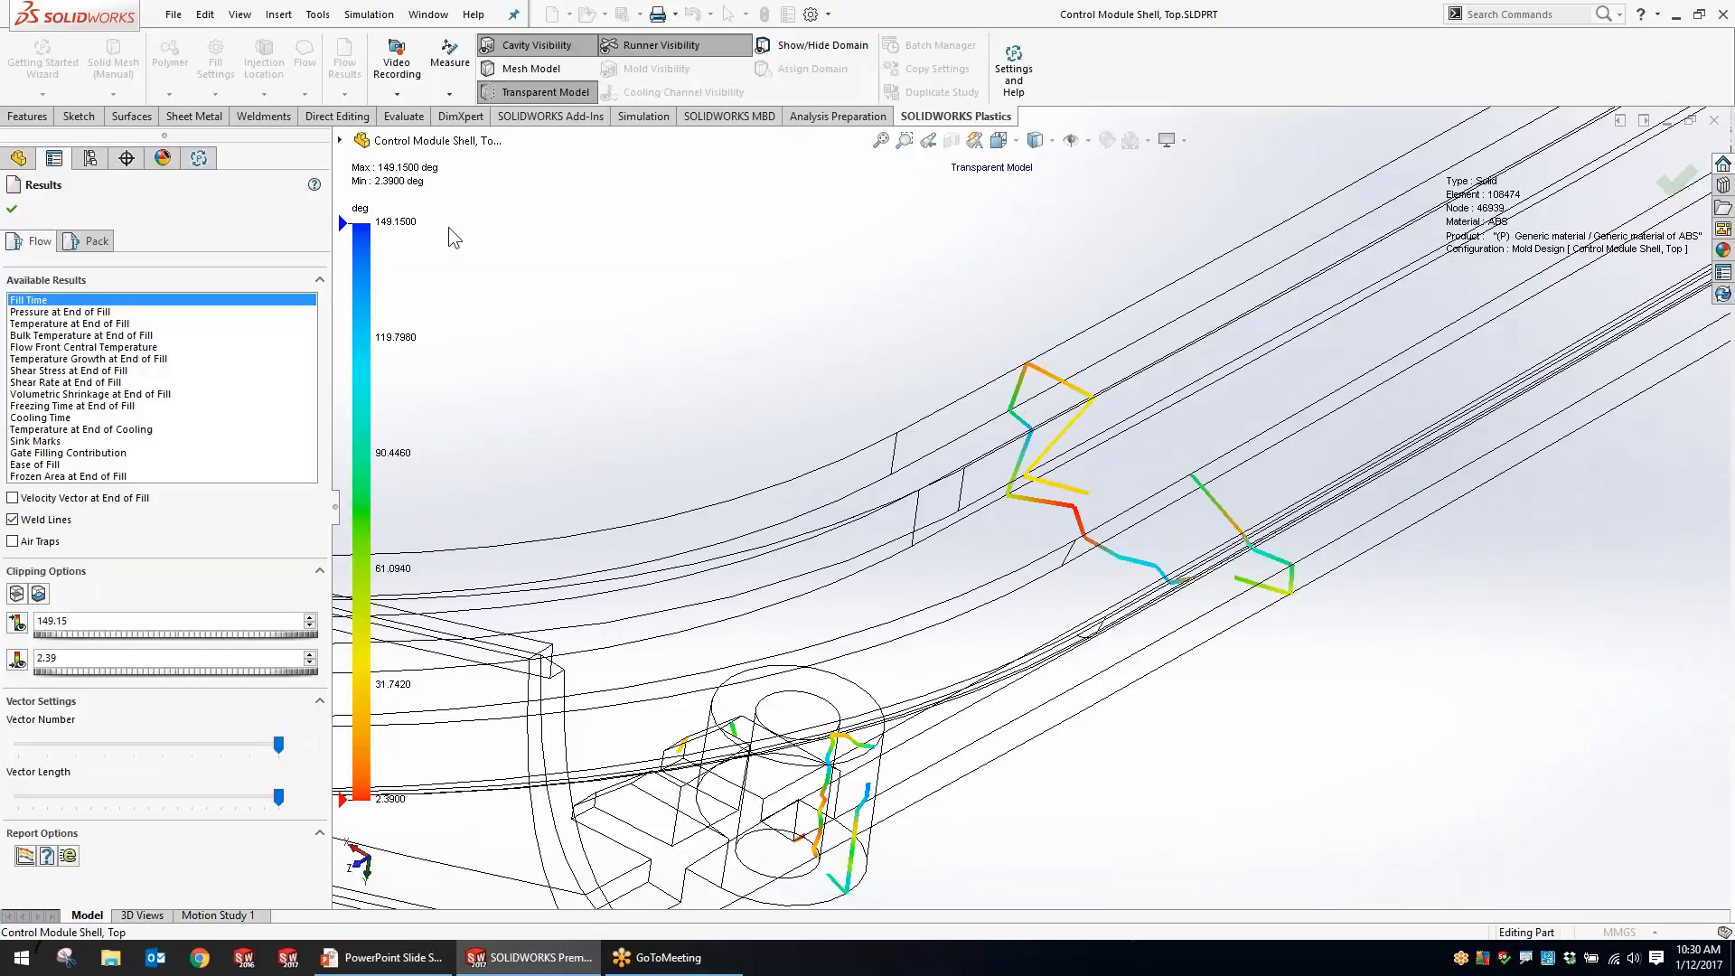
middle_drag(1150, 592, 1084, 551)
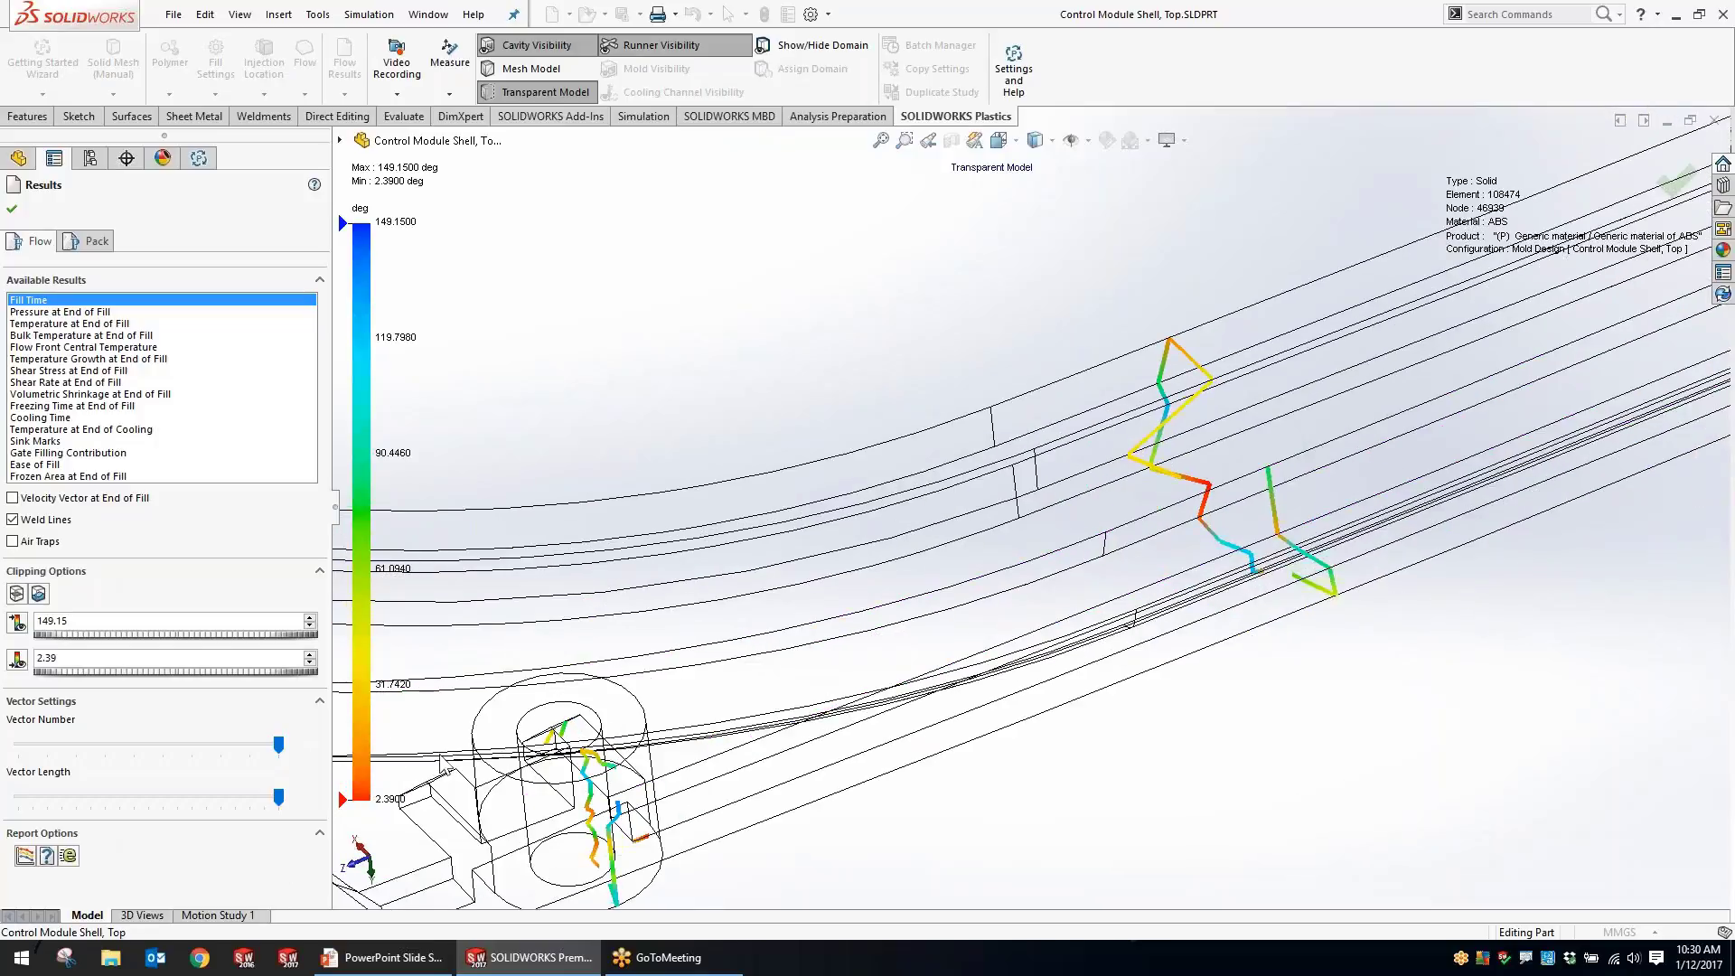
Examine the weld lines along the side wall and near the screw bosses, hide them, and close the flow results.
scroll(1210, 506, up, 4)
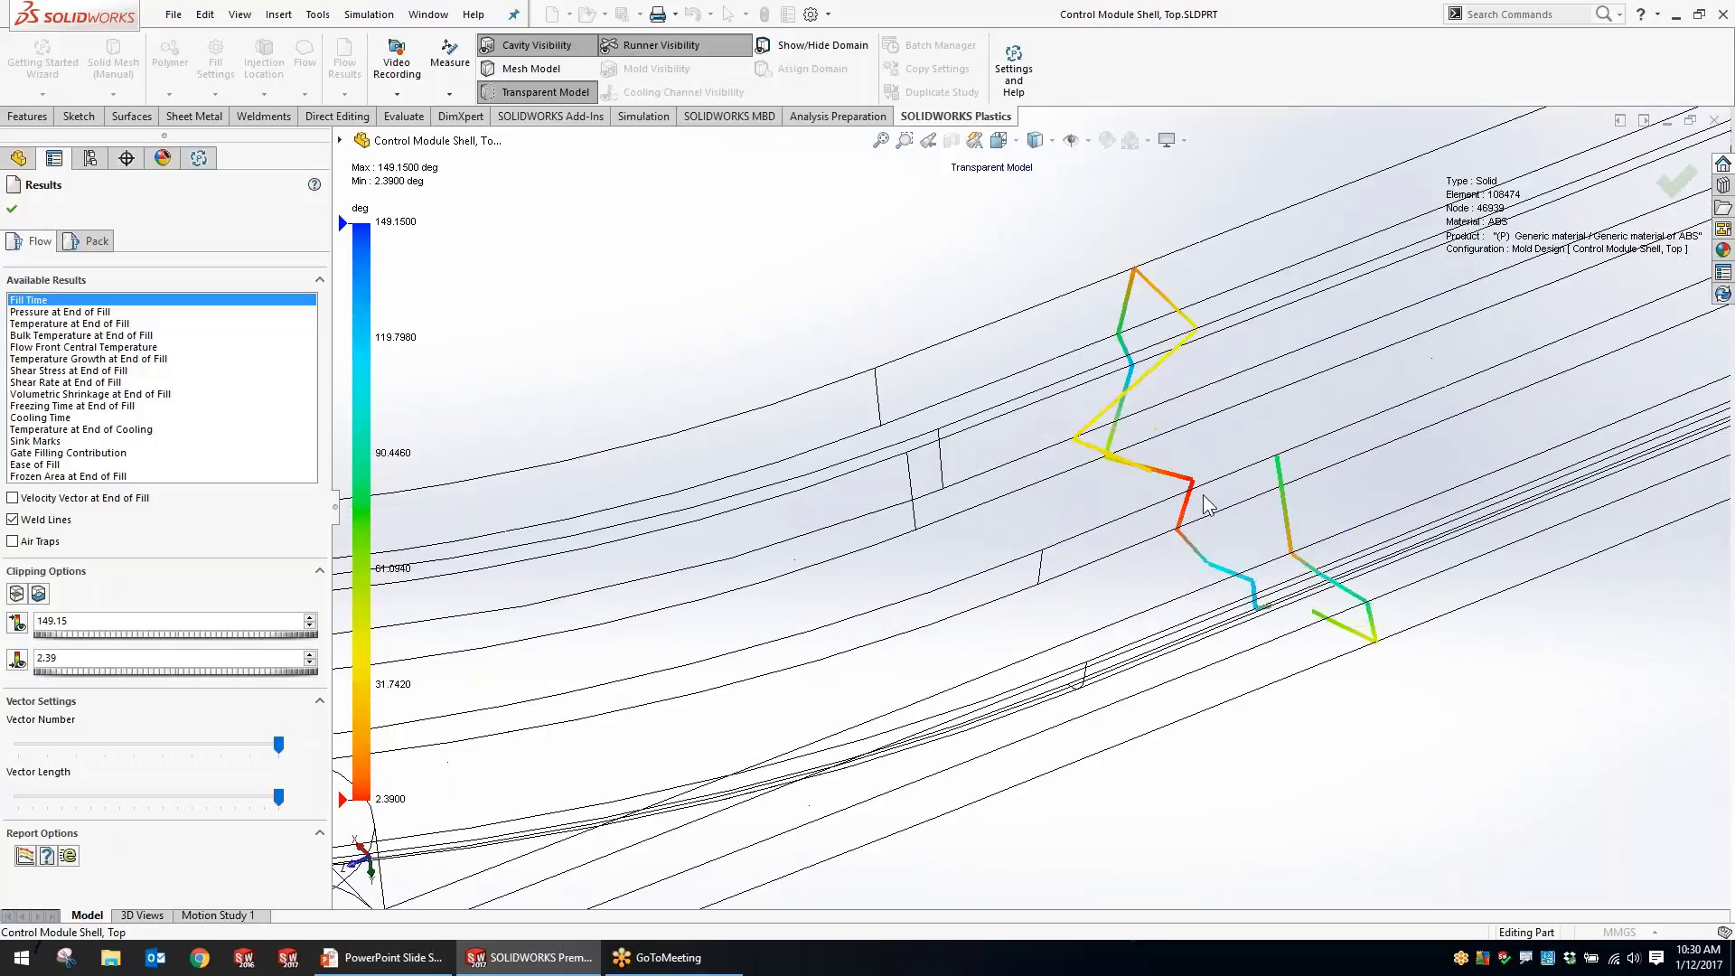
scroll(1242, 417, down, 8)
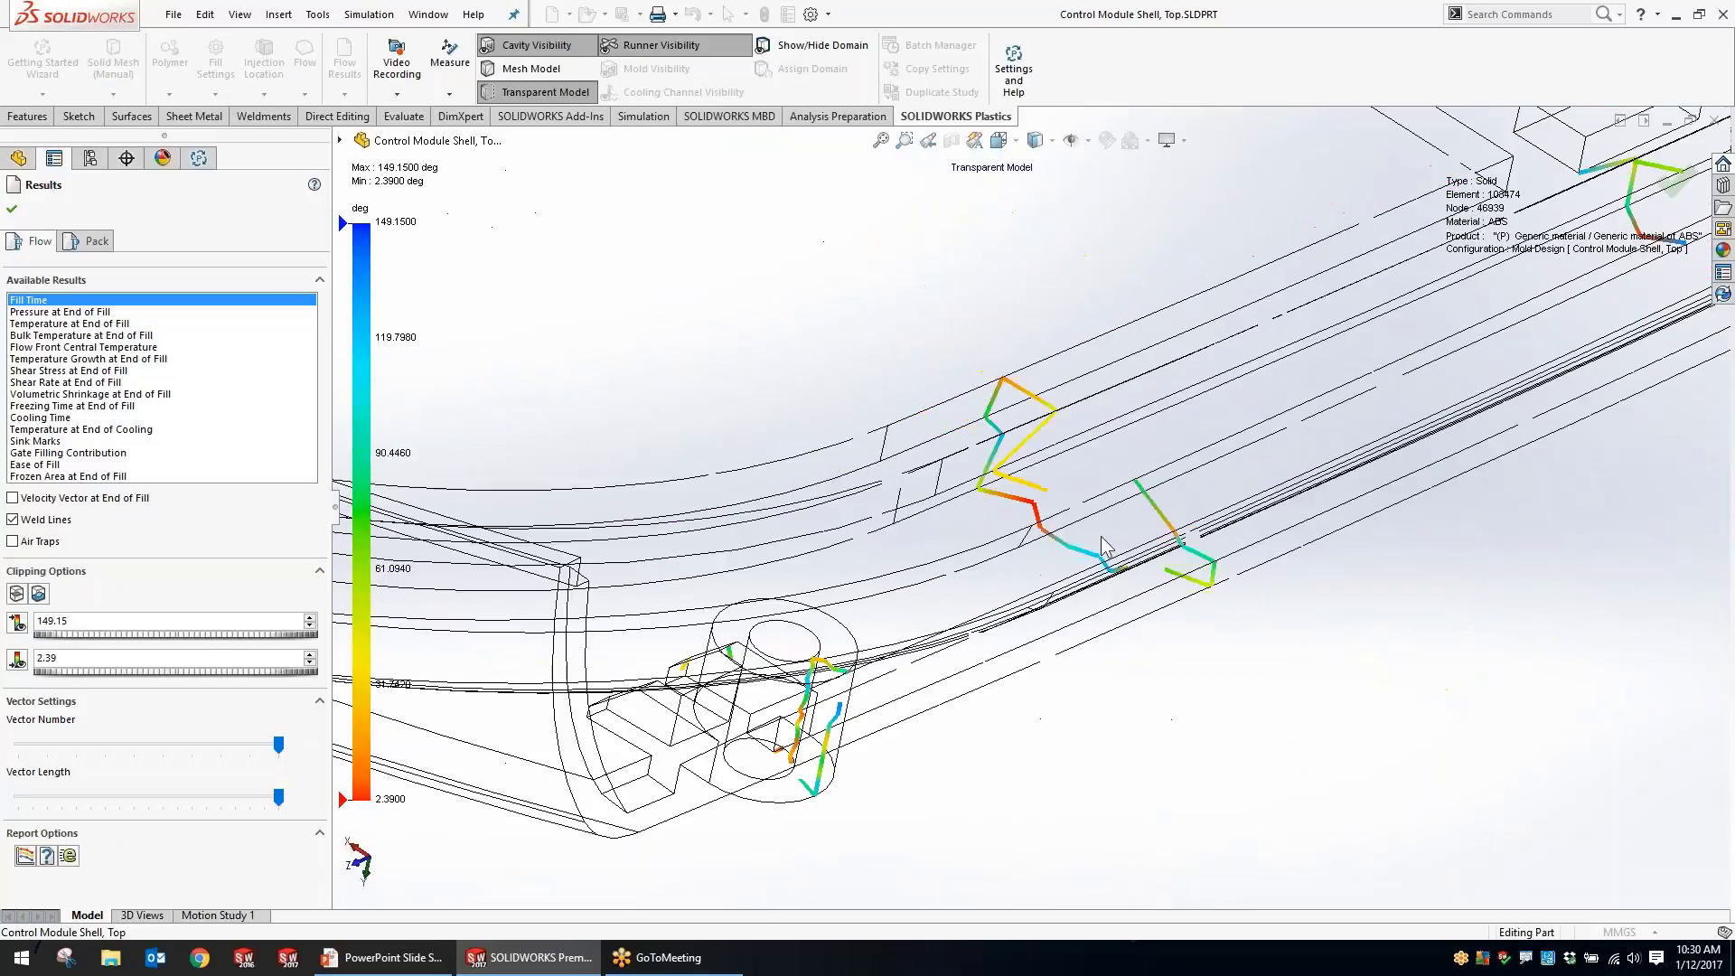
scroll(1296, 404, up, 8)
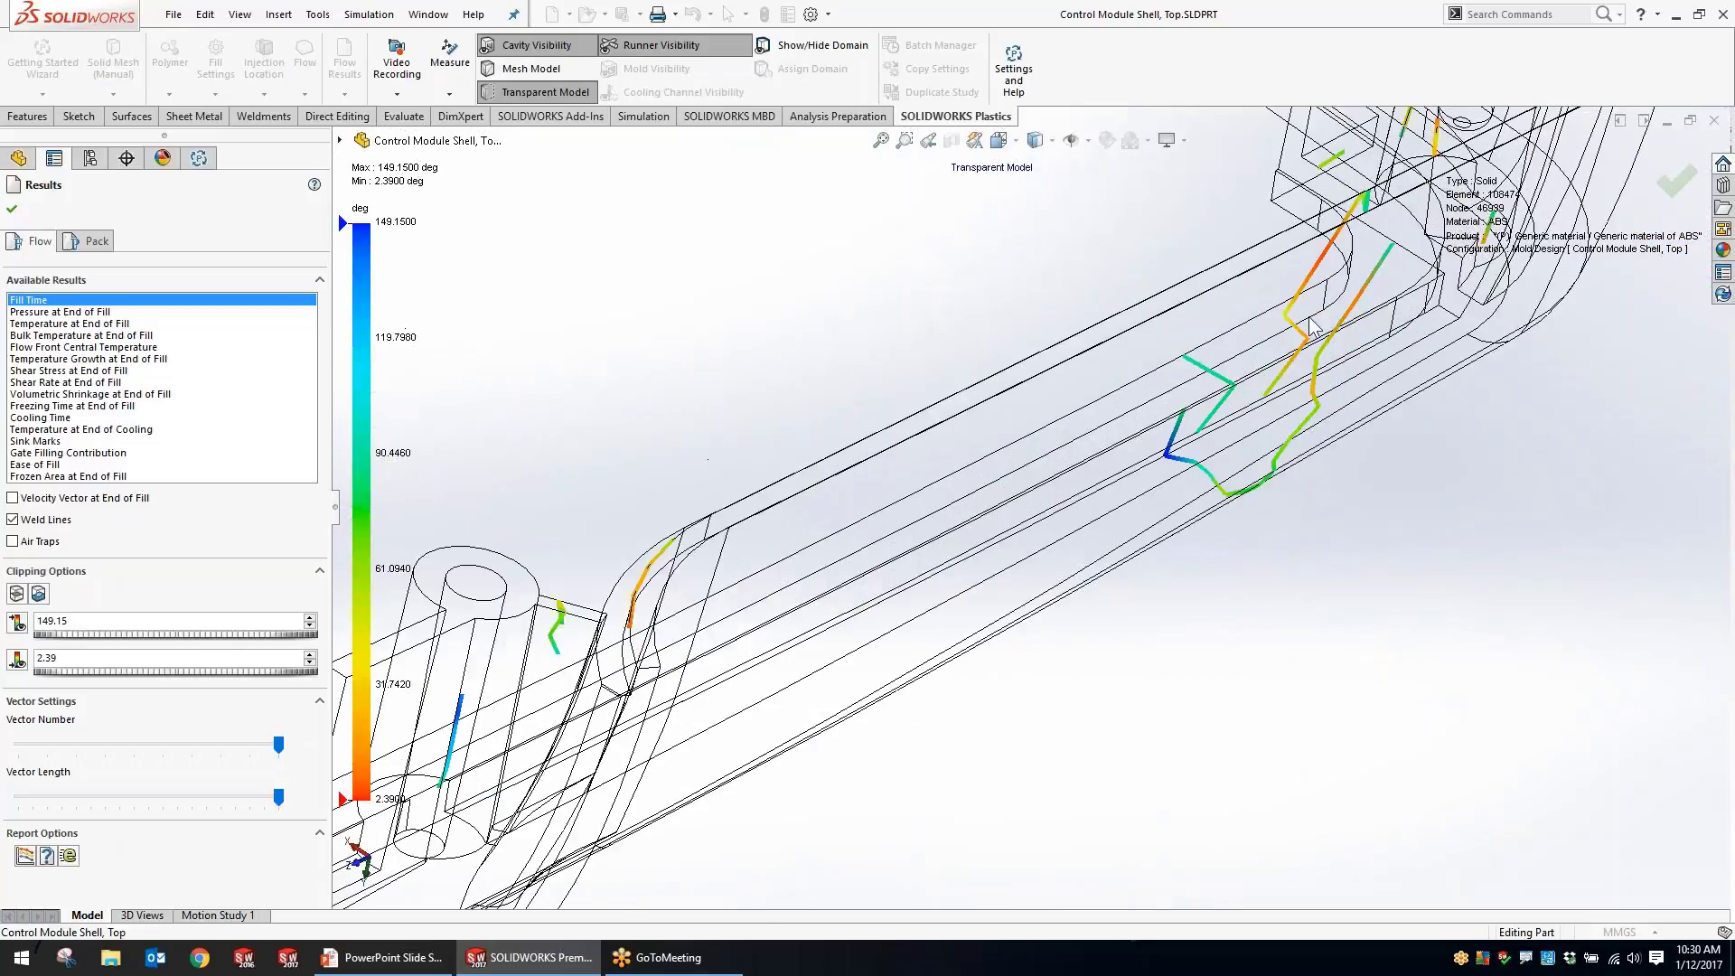
middle_drag(1245, 370, 1003, 379)
click(45, 519)
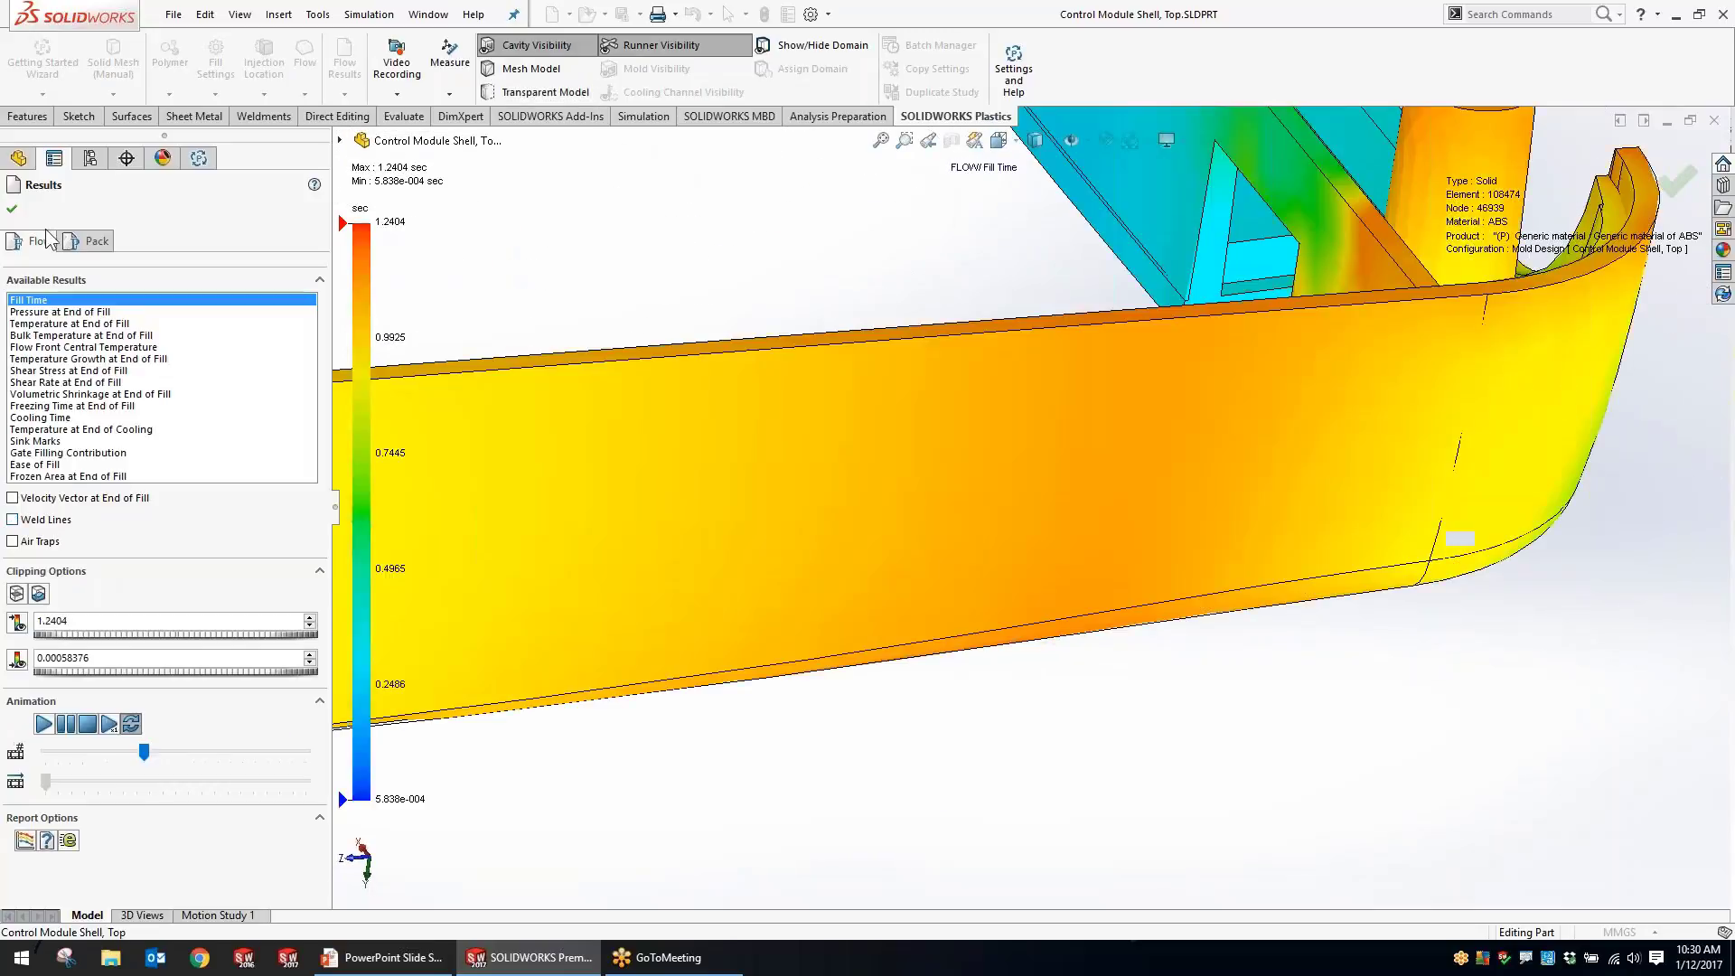
click(12, 208)
Open the X-Y plot, display Part Mass over time in an enlarged graph area, and switch to the PowerPoint slide show.
scroll(618, 524, up, 2)
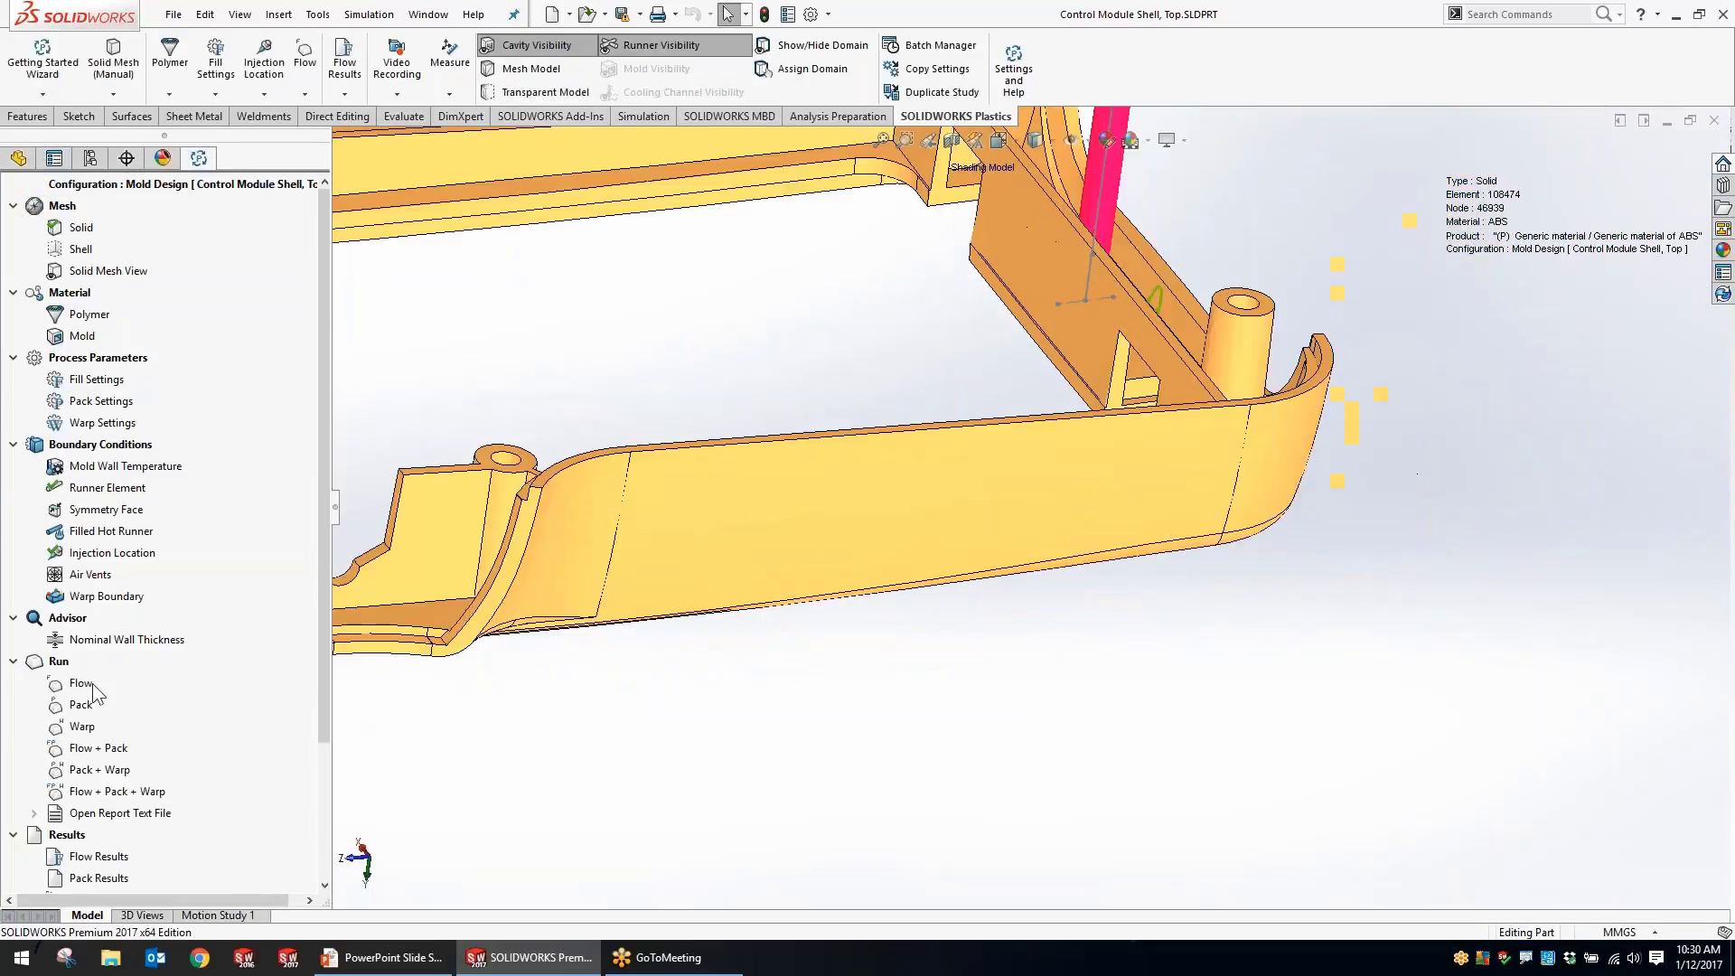
scroll(90, 722, down, 4)
double_click(86, 727)
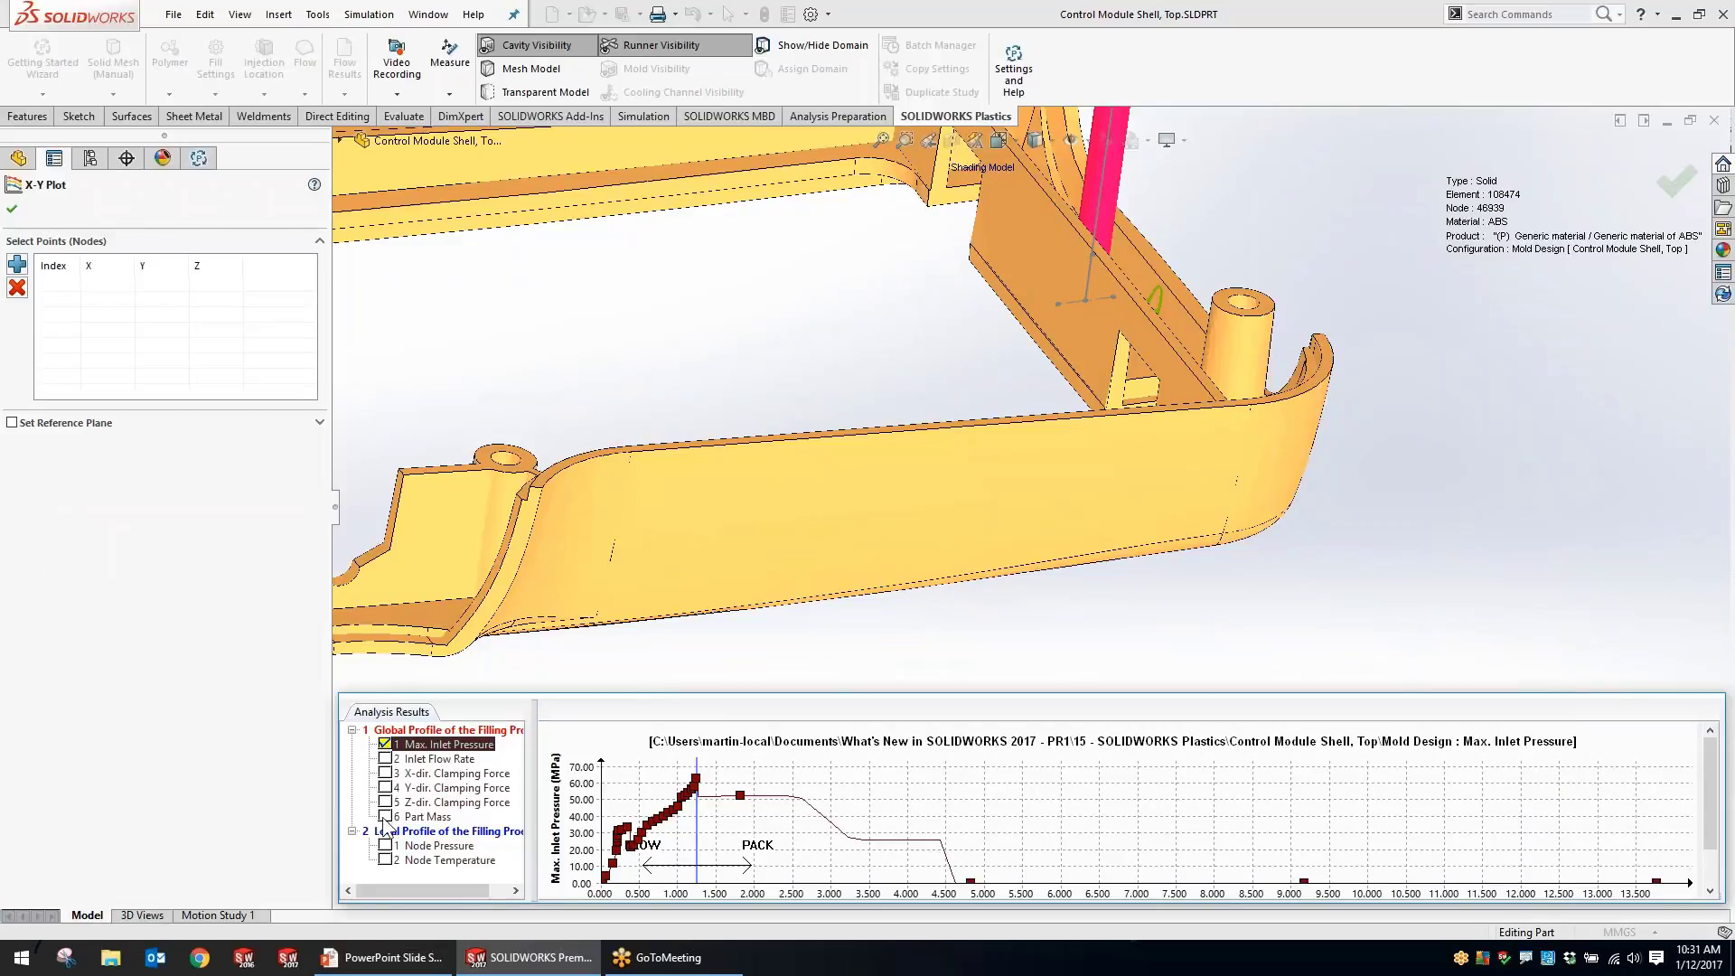
click(385, 817)
drag(454, 695, 447, 475)
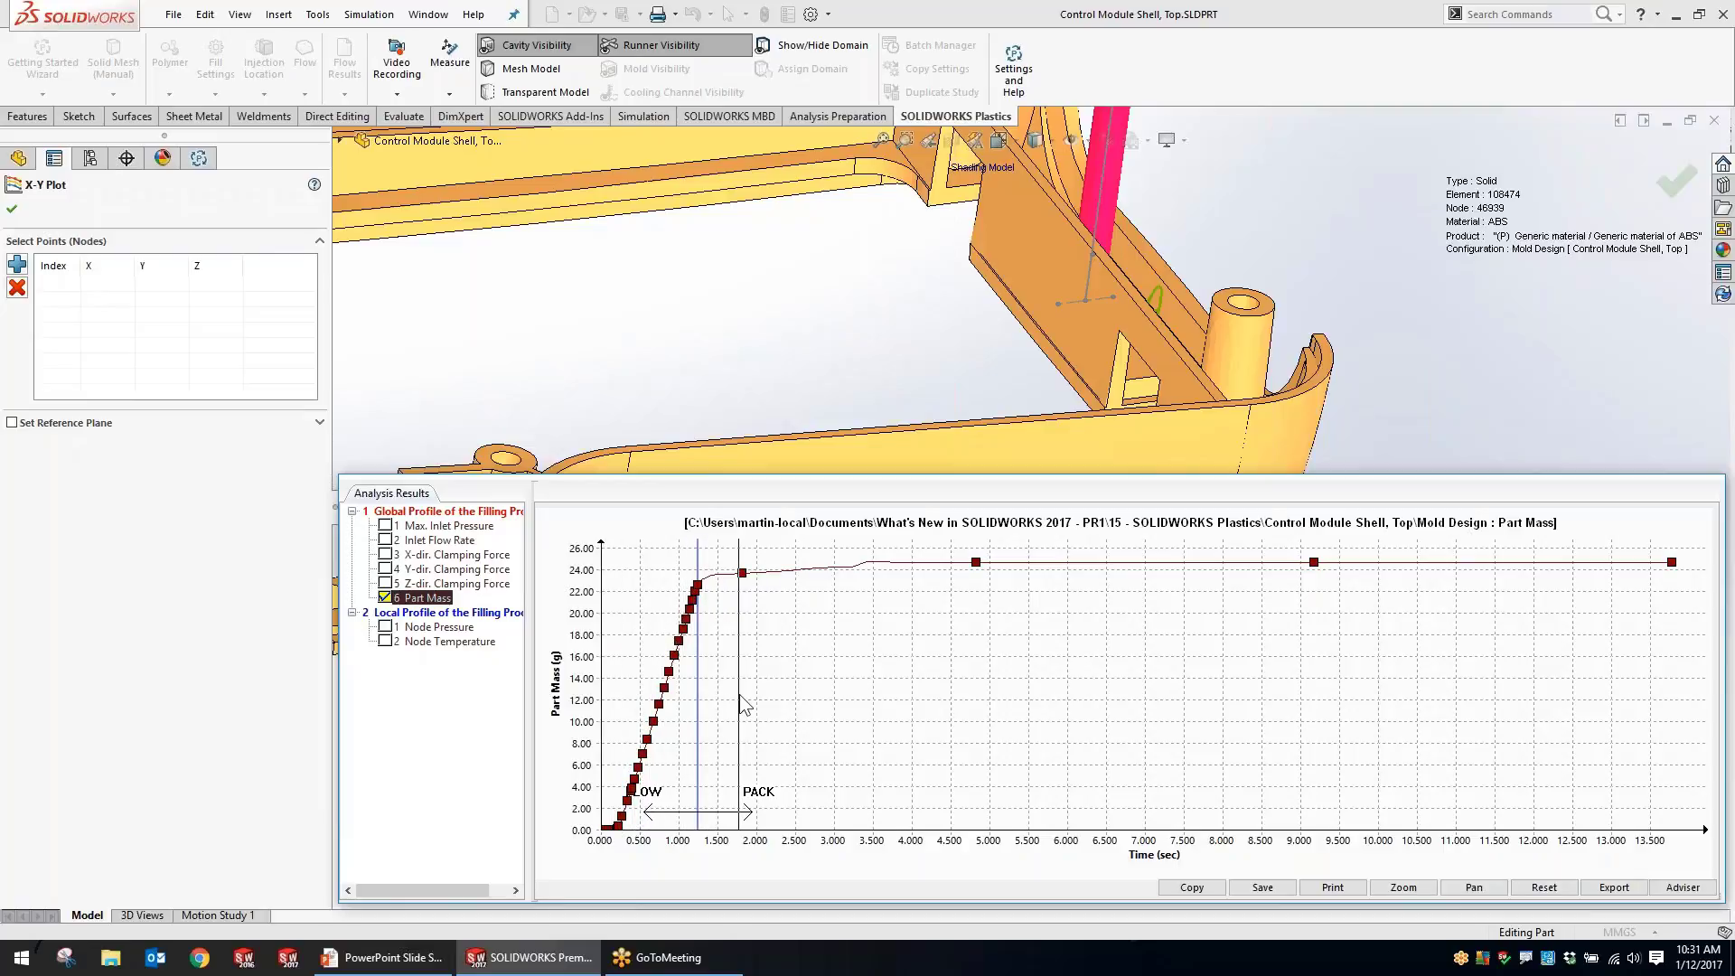
key(alt+Tab)
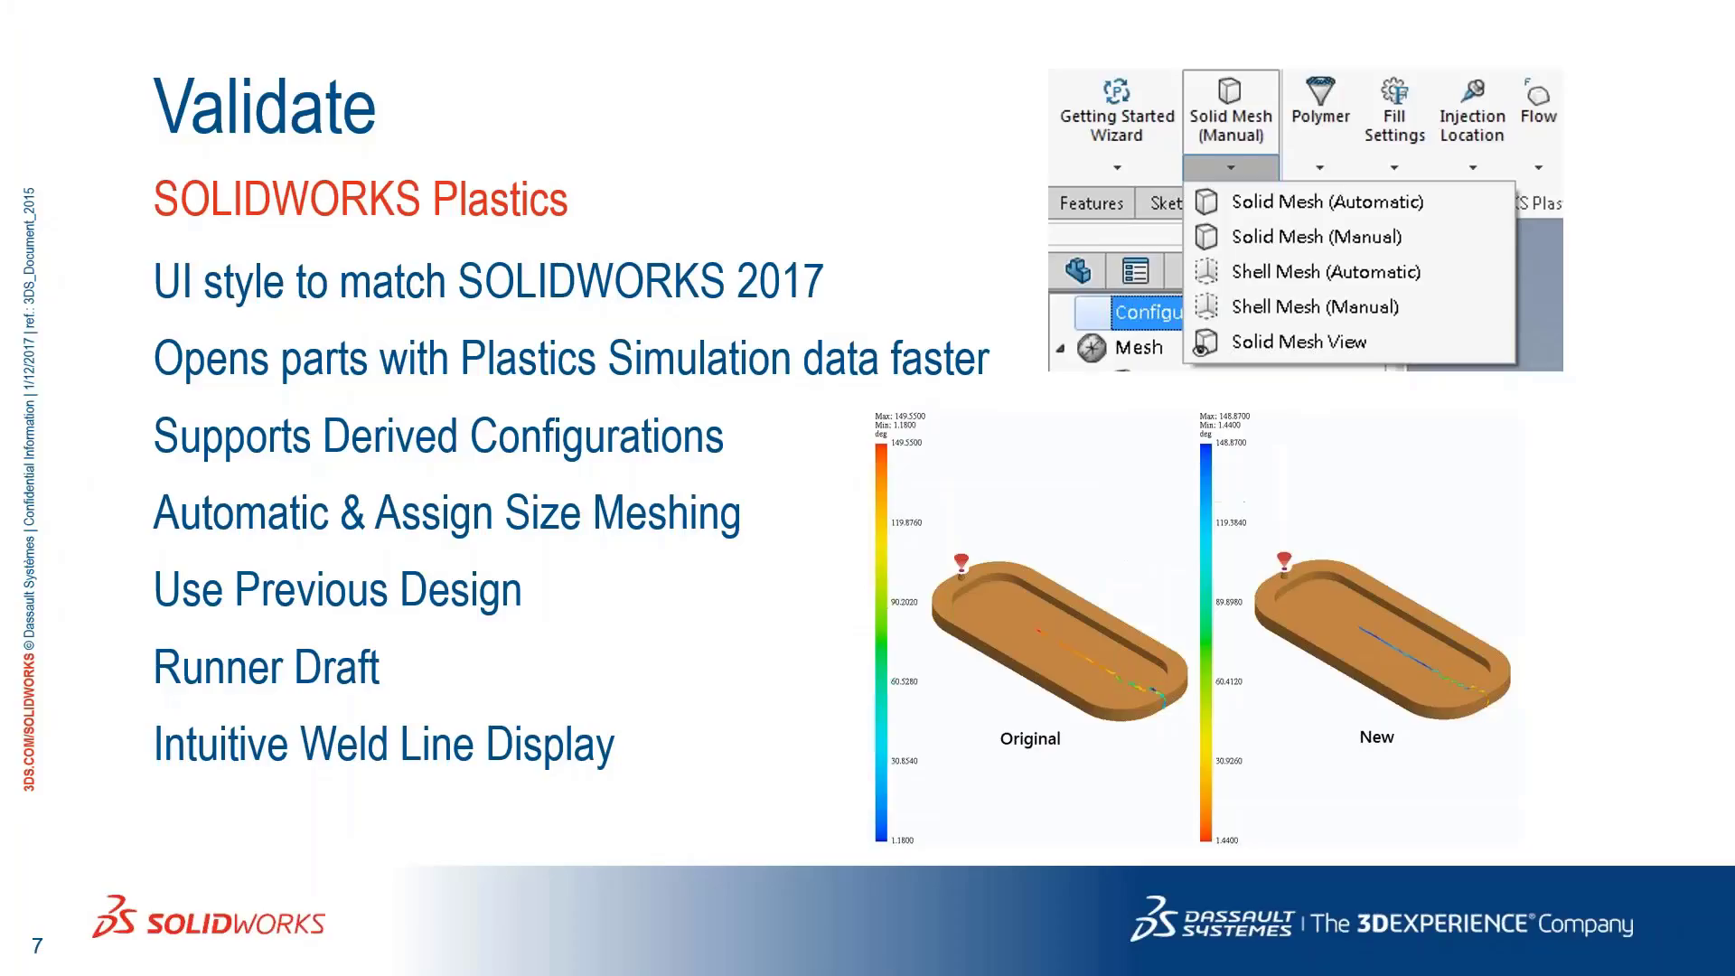